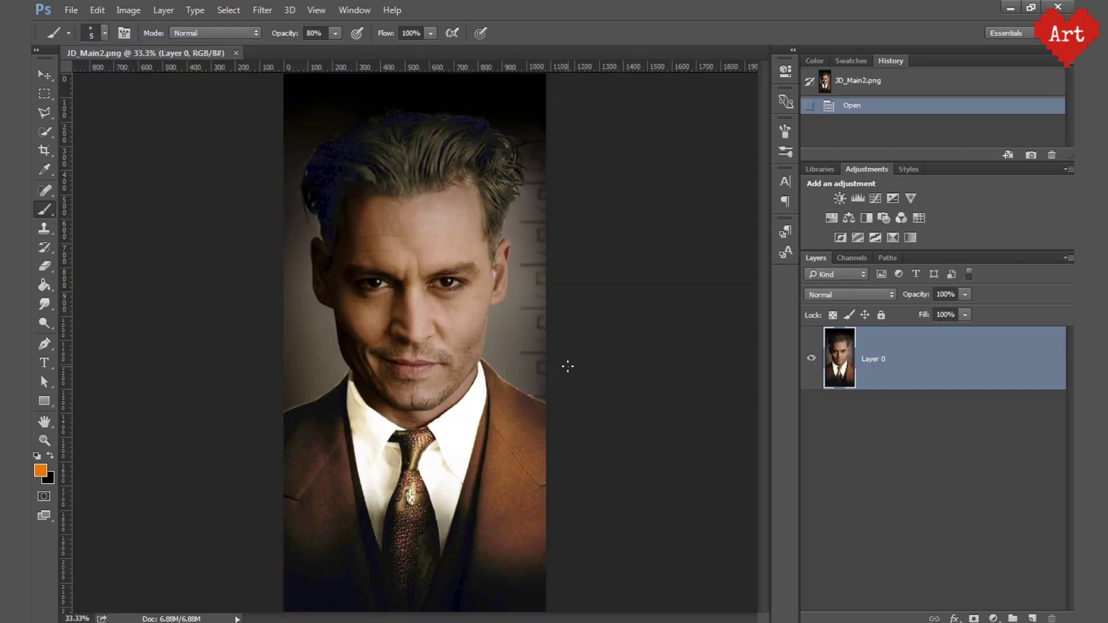
Quick-select the man's suit, face and hair, then mask out the background.
key(w)
click(121, 35)
mouse_move(299, 438)
mouse_down()
mouse_move(366, 383)
mouse_move(517, 488)
mouse_up()
mouse_move(430, 346)
mouse_down()
mouse_move(460, 252)
mouse_move(491, 271)
mouse_move(494, 168)
mouse_up()
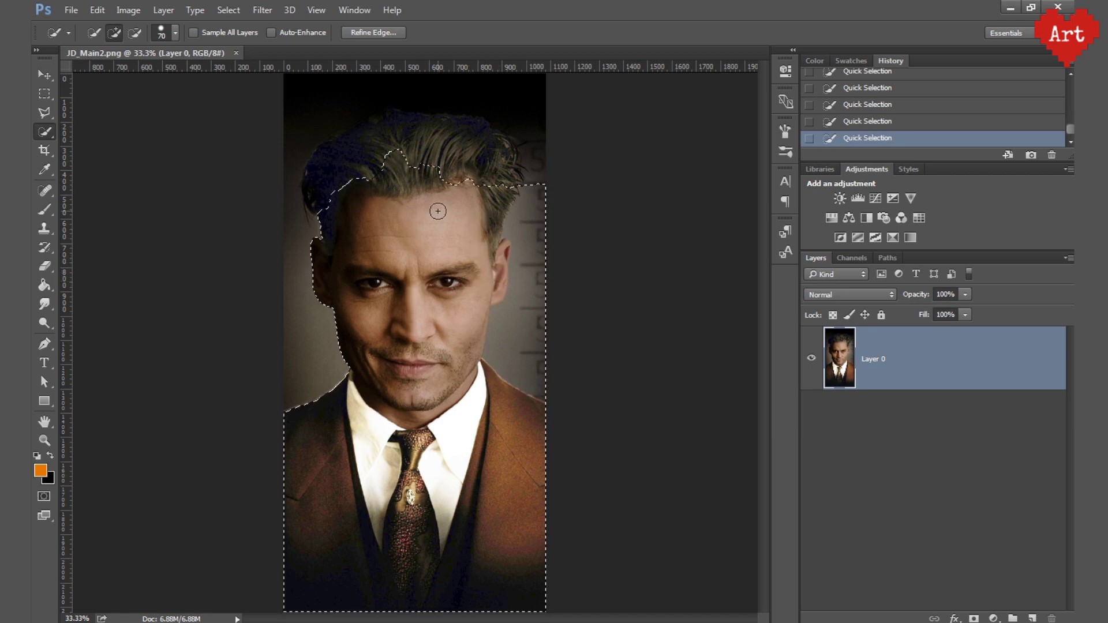
drag(394, 163, 329, 175)
key(alt)
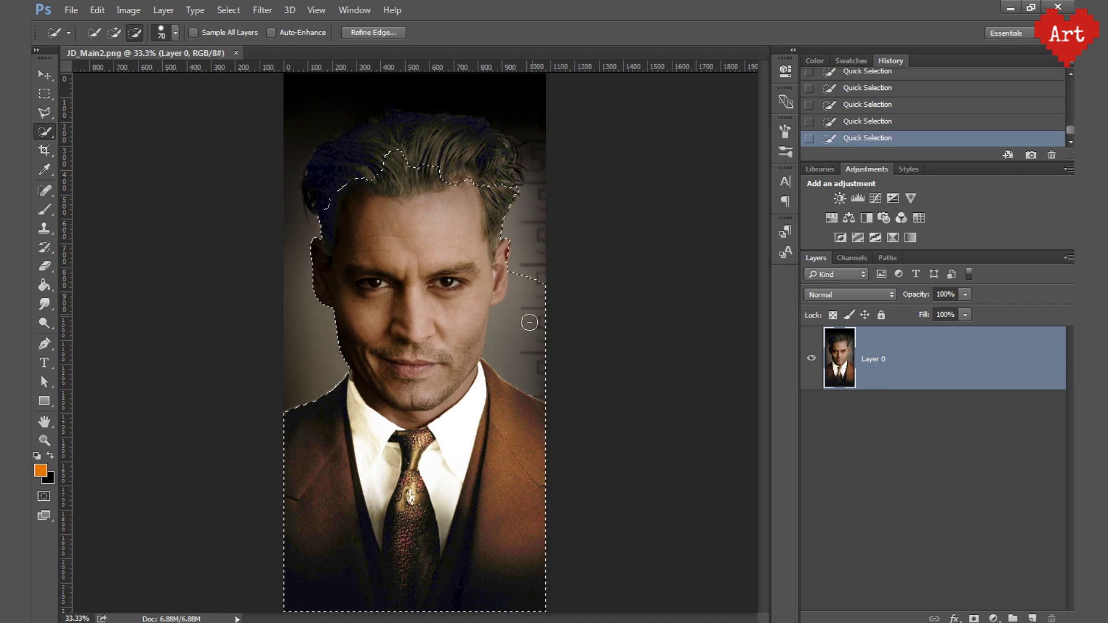
scroll(504, 247, up, 2)
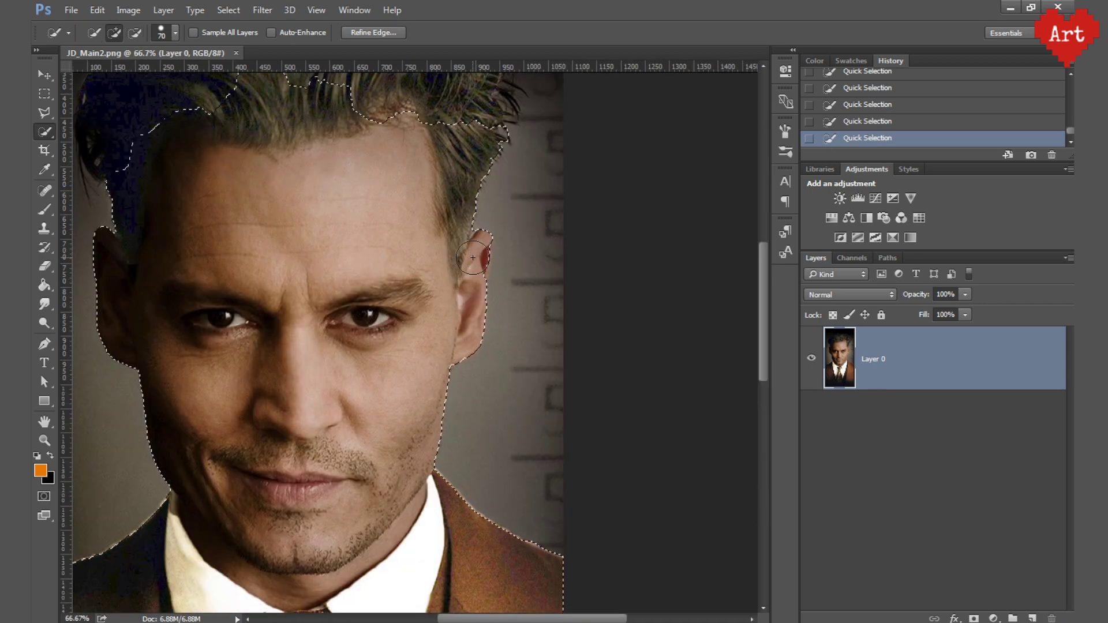
drag(186, 347, 255, 518)
click(974, 618)
Set up a 300 px brush and test white strokes on the layer mask above the hair.
click(46, 208)
key(x)
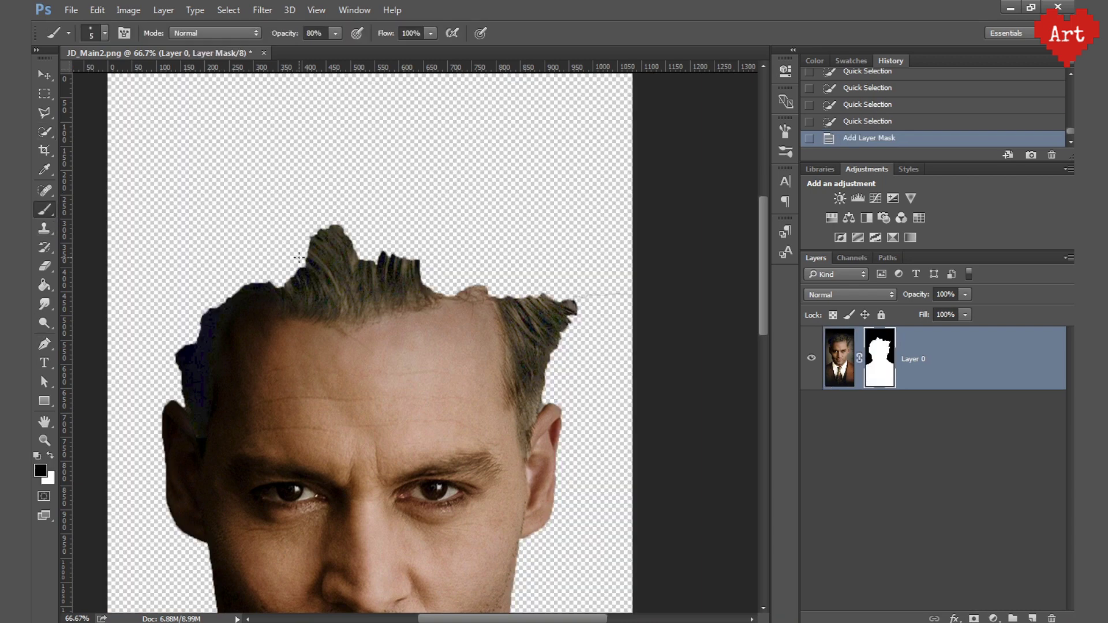
click(105, 33)
double_click(108, 143)
click(310, 287)
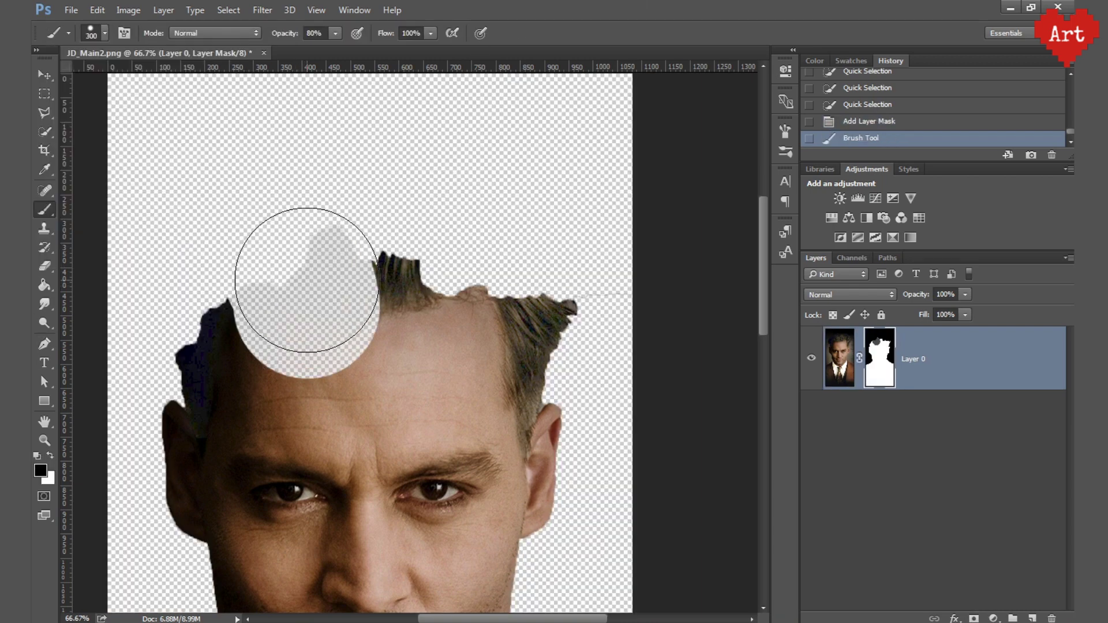
key(ctrl+z)
key(x)
drag(291, 257, 372, 257)
key(ctrl+z)
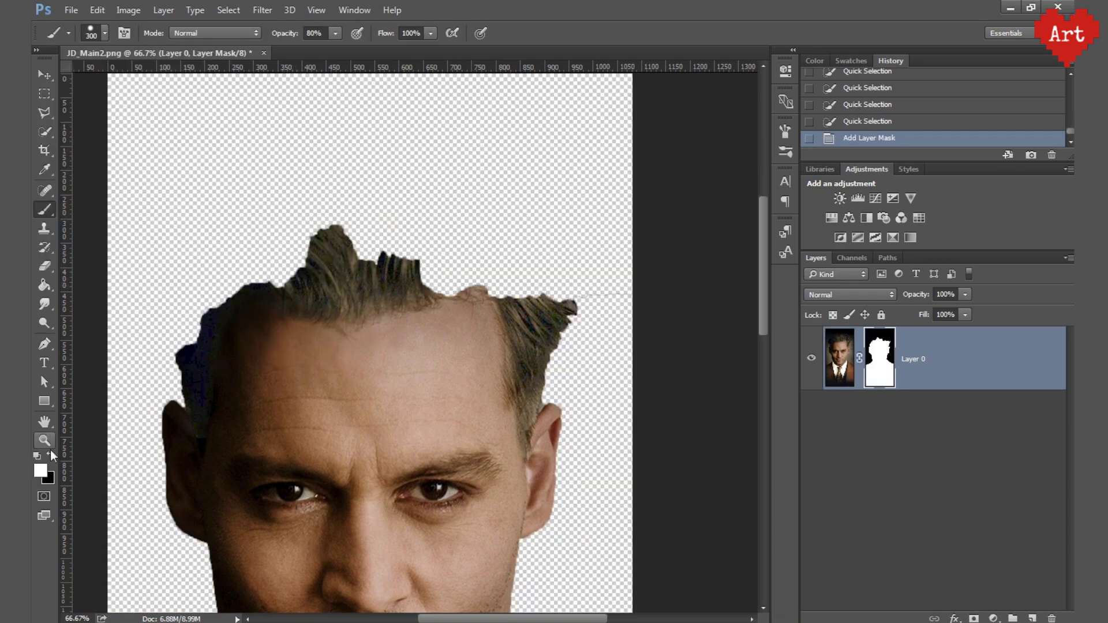
key(ctrl+z)
Paint white on the mask to bring the swept-back hair back into view.
key(ctrl+z)
key(x)
click(303, 36)
click(339, 284)
key(ctrl+z)
key(x)
mouse_move(375, 277)
mouse_down()
mouse_move(357, 205)
mouse_move(440, 387)
mouse_move(566, 347)
mouse_up()
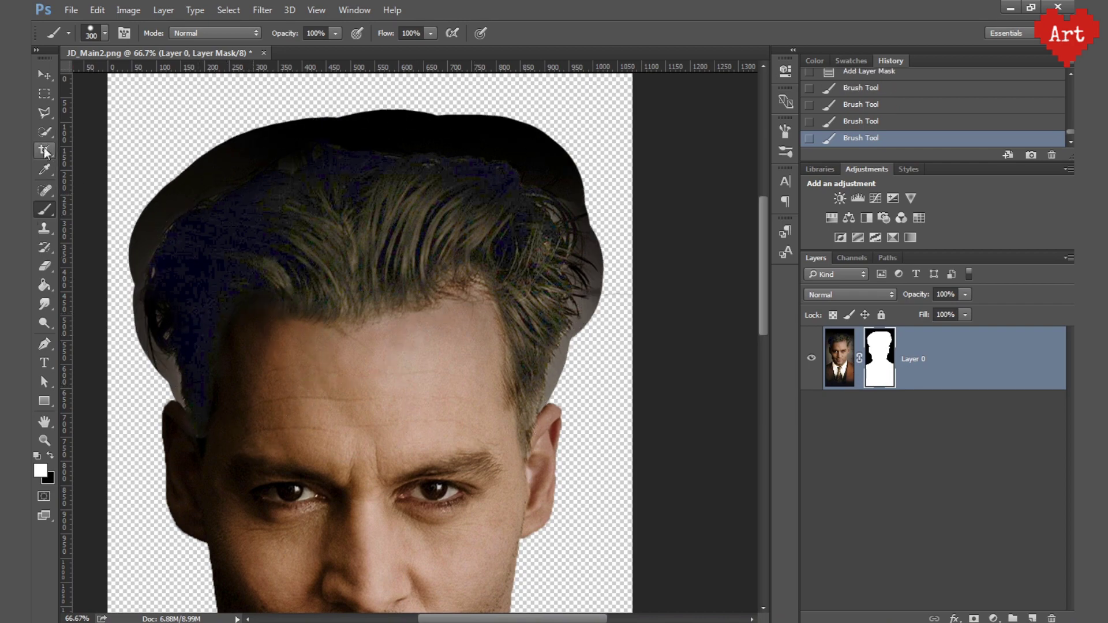
Start a Polygonal Lasso outline along the crown of the hair, zoomed in to 200%.
click(44, 113)
scroll(168, 361, up, 2)
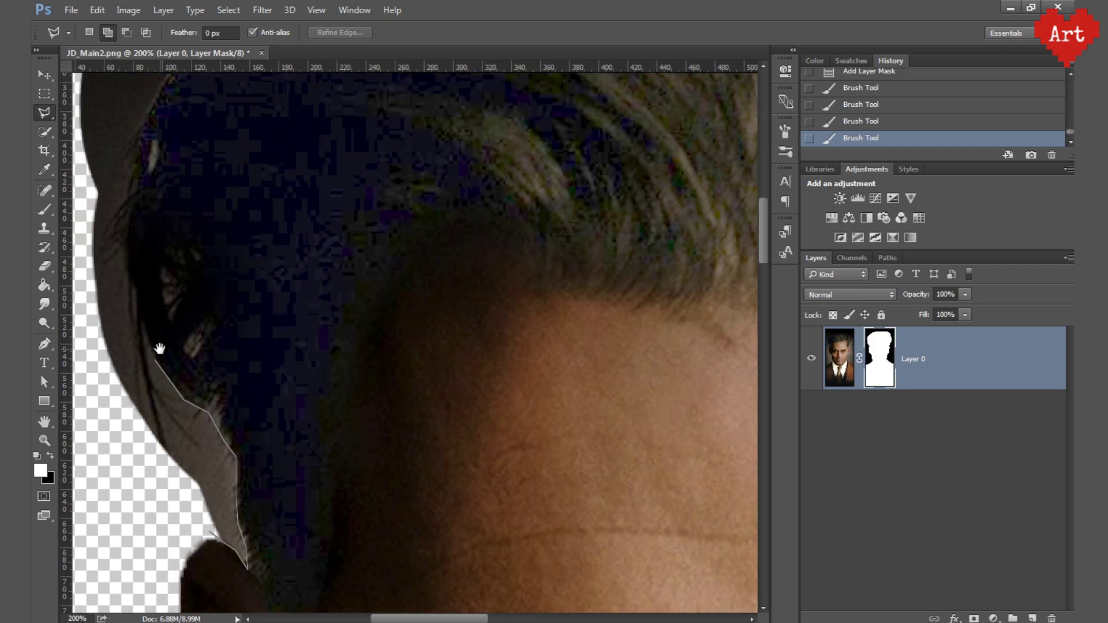
drag(171, 345, 159, 446)
drag(250, 233, 217, 444)
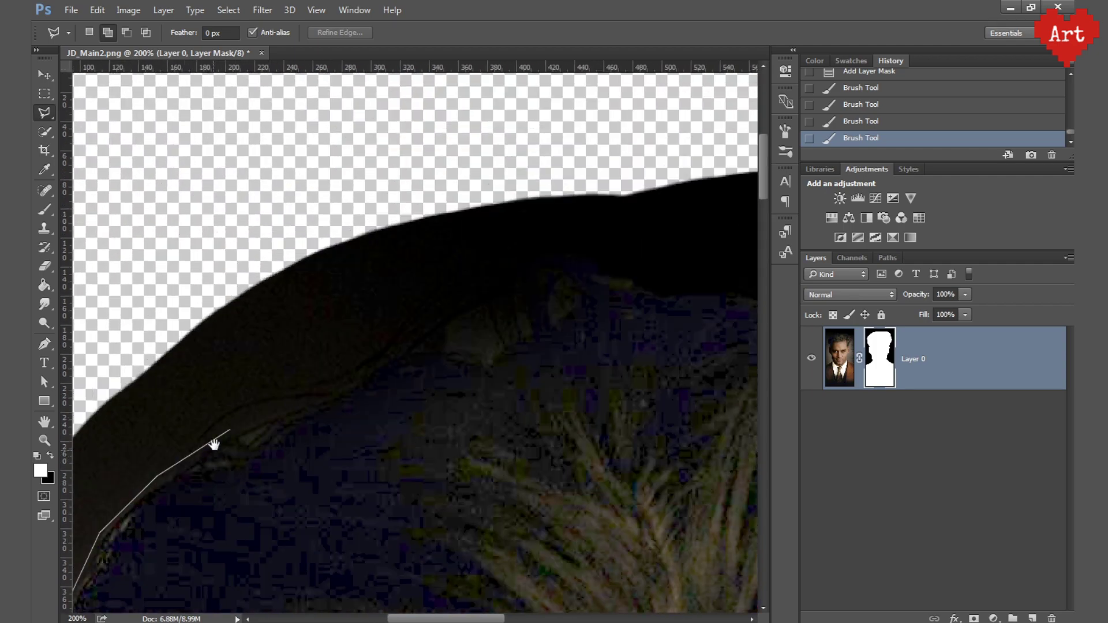
click(505, 283)
drag(483, 286, 137, 287)
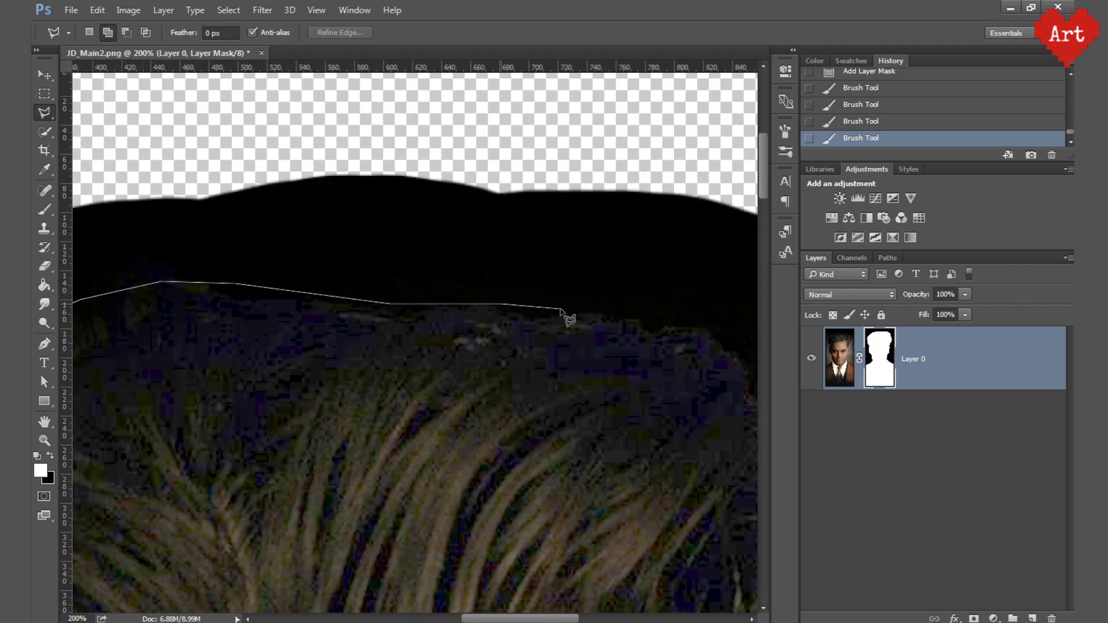
click(684, 327)
Continue the hair outline down the head's right side to beside the right ear.
drag(586, 306, 125, 217)
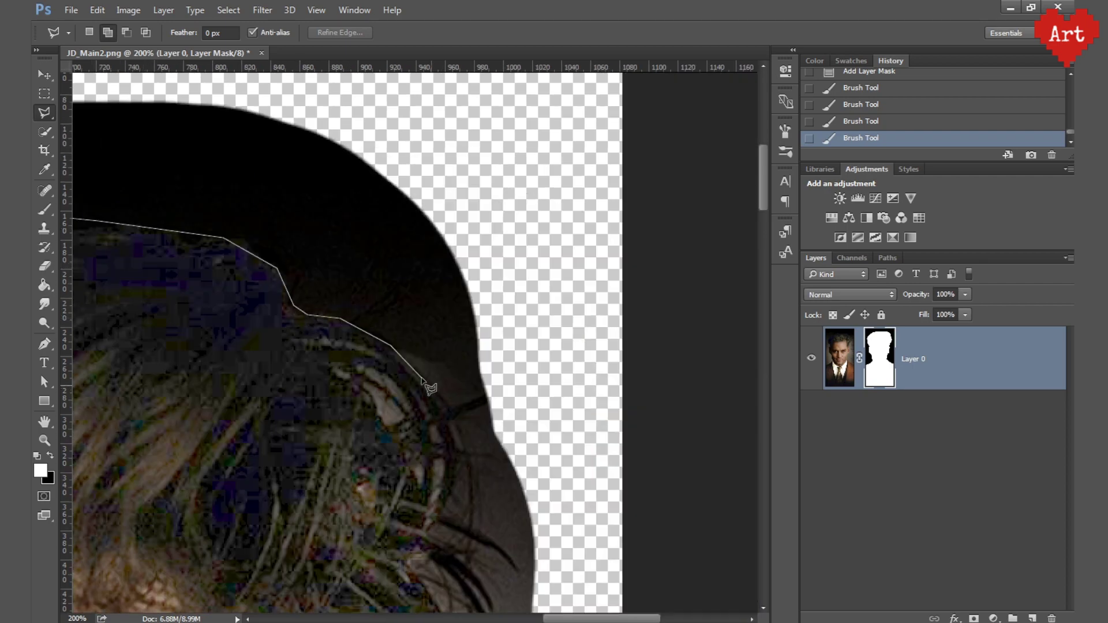
drag(458, 449, 382, 350)
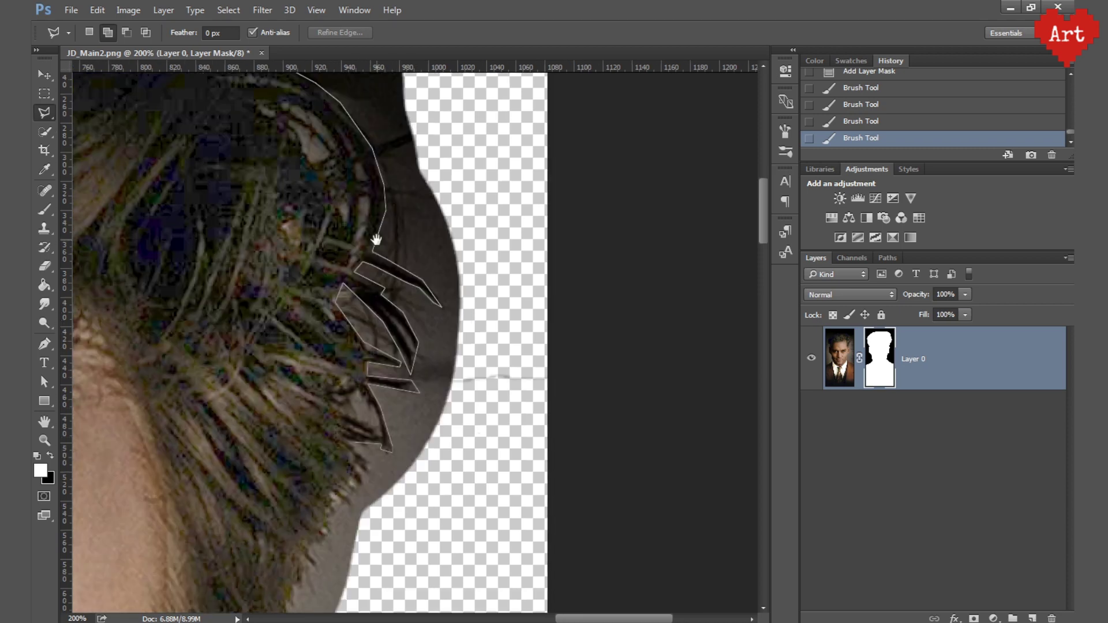
drag(381, 523, 372, 321)
click(312, 424)
drag(277, 323, 275, 224)
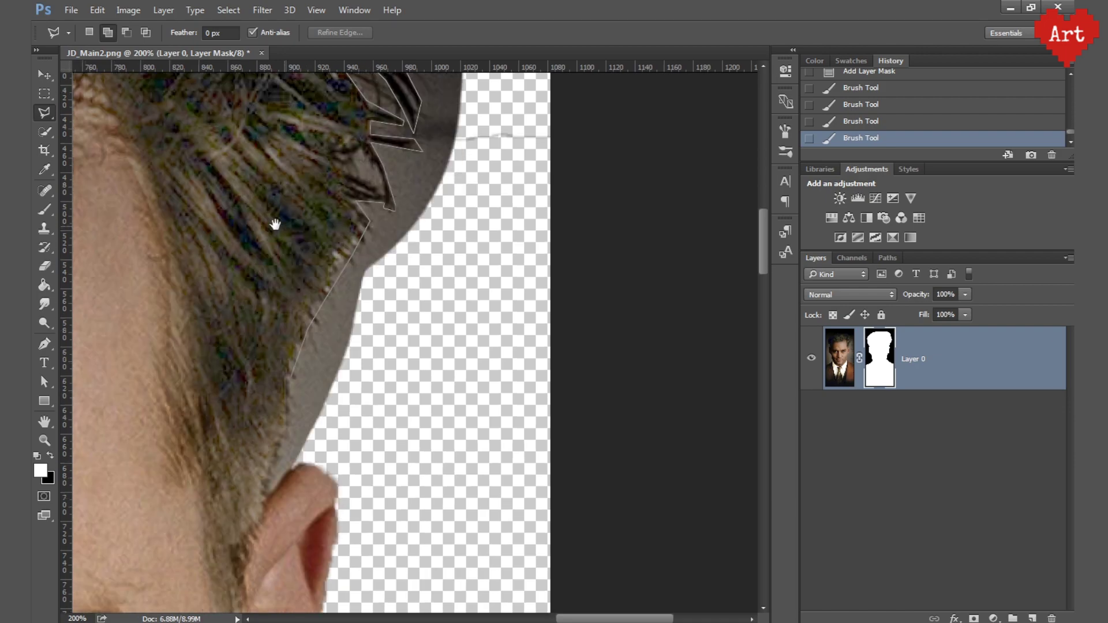
click(469, 239)
key(ctrl+minus)
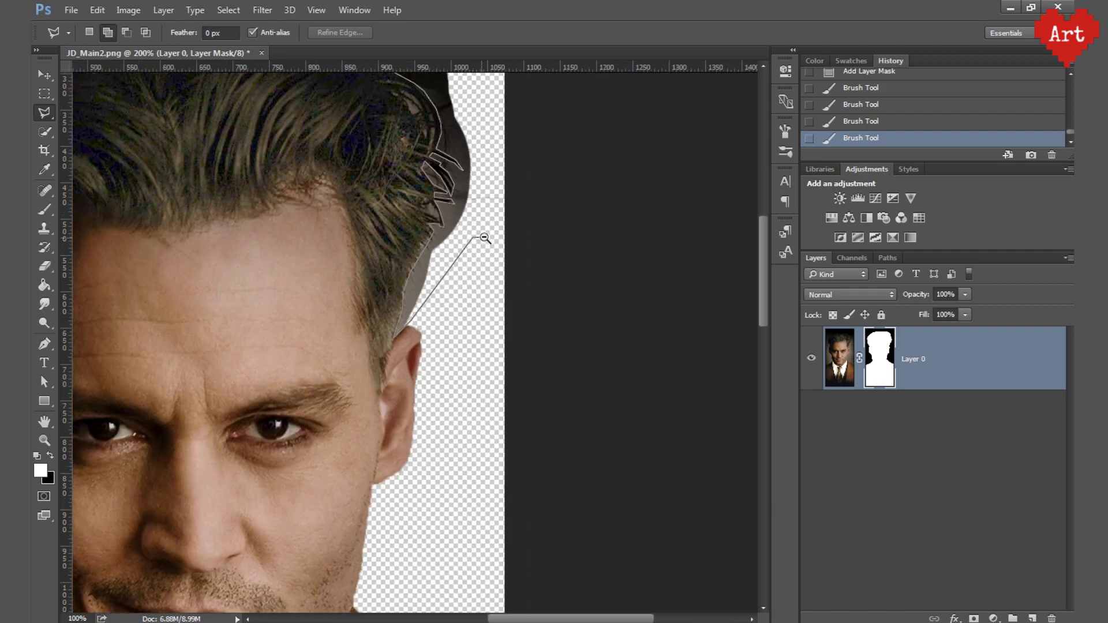
key(ctrl+minus)
Close the hair outline and paint black on the mask to remove the dark halo.
click(664, 348)
click(619, 147)
click(96, 454)
click(186, 473)
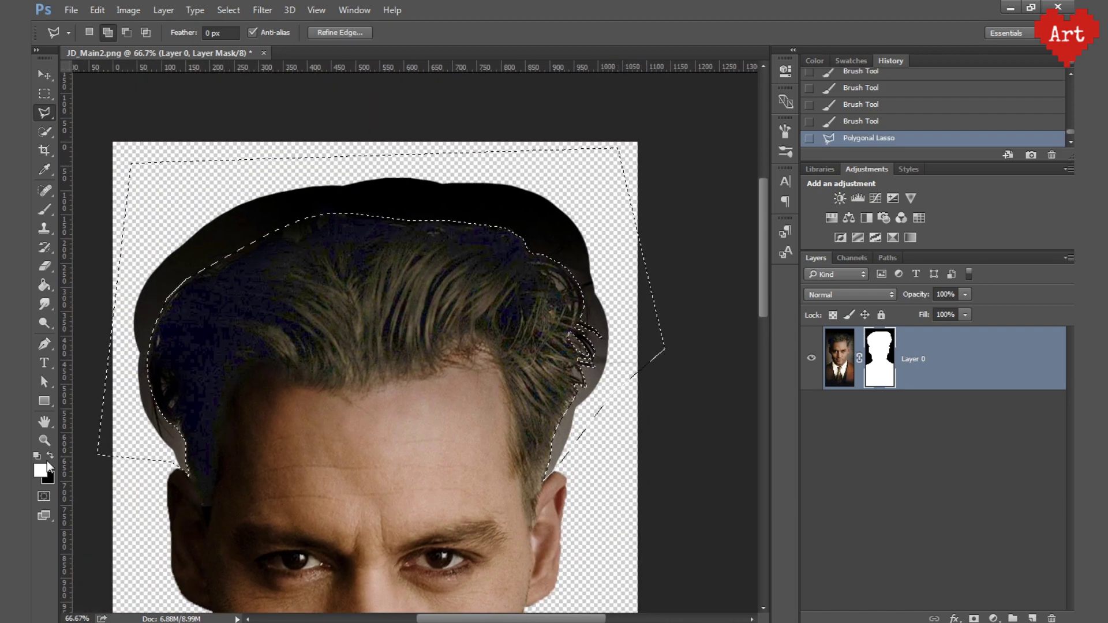
key(b)
key(x)
drag(144, 324, 557, 478)
scroll(557, 478, down, 3)
Deselect and set the mask feather to 2 px in Properties.
key(ctrl+d)
key(ctrl+minus)
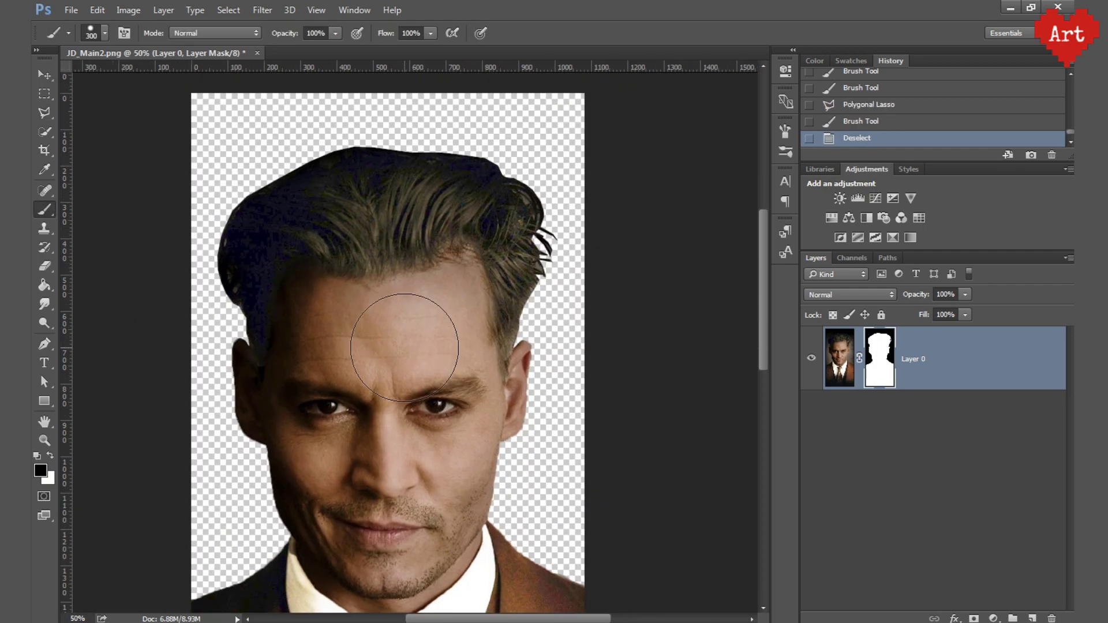
key(ctrl+minus)
click(469, 212)
click(728, 192)
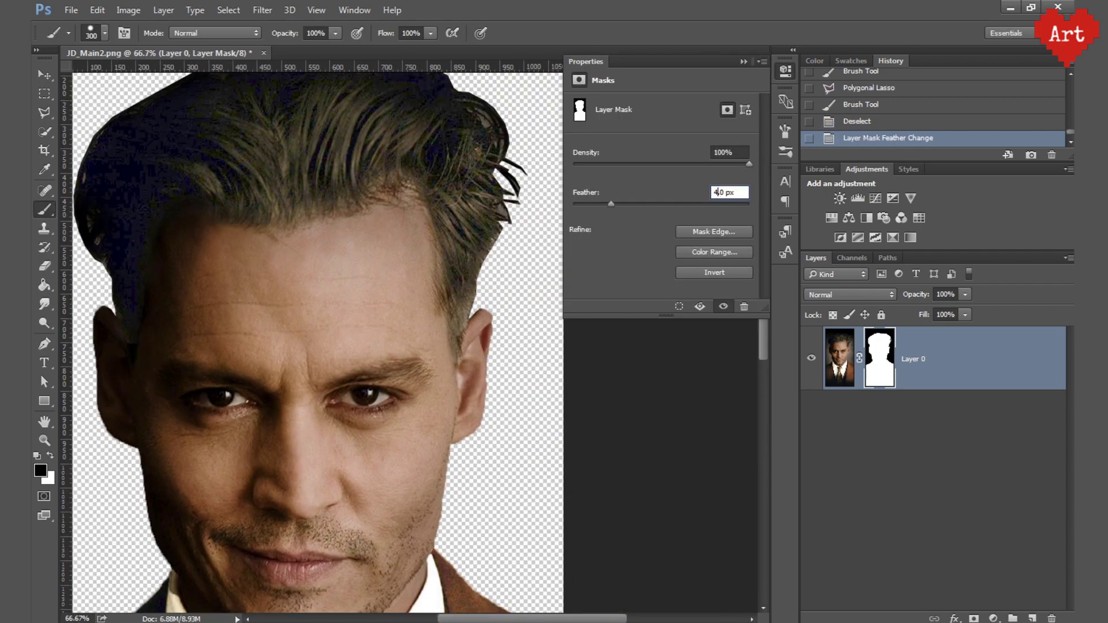
text(2)
key(Return)
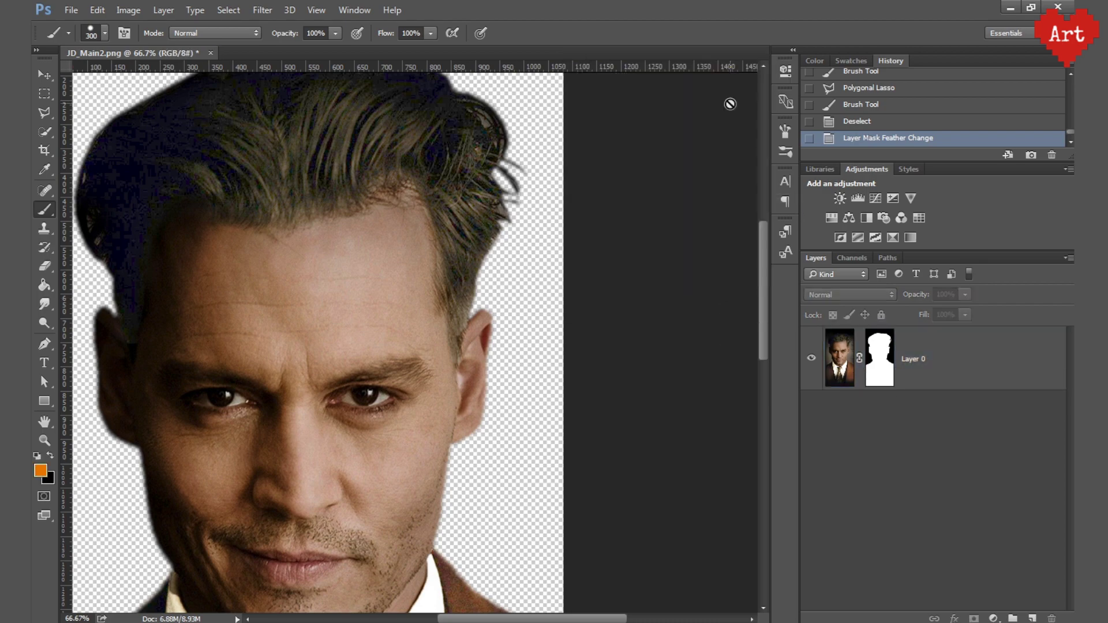
scroll(432, 248, down, 5)
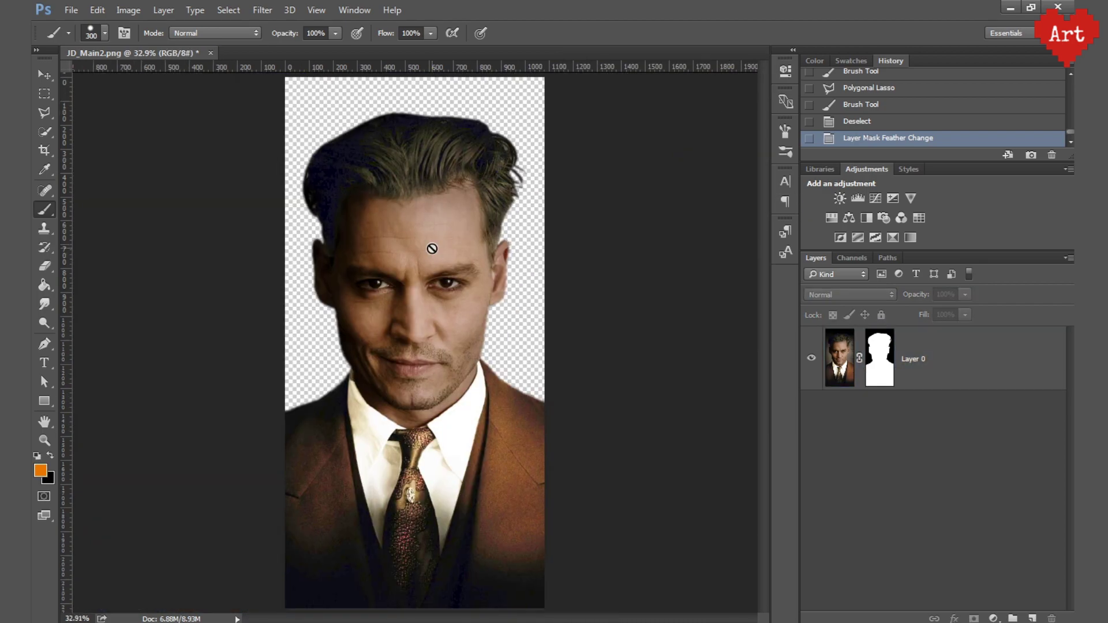
Add a new layer beneath the portrait and fill it with mid grey.
click(1032, 618)
drag(910, 358, 907, 447)
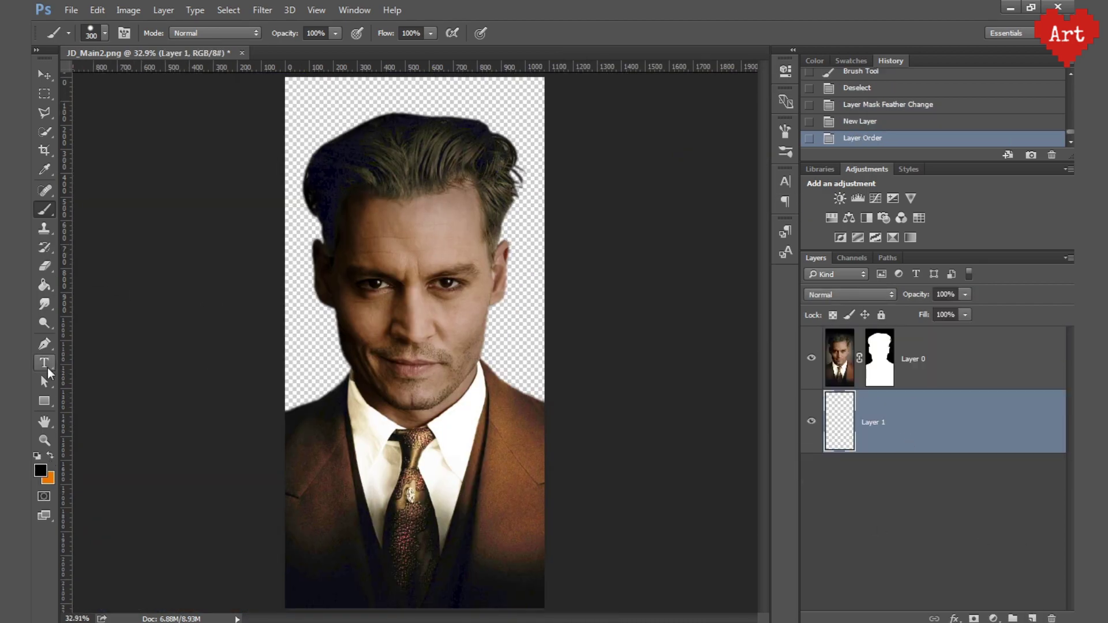
click(41, 470)
click(994, 230)
key(g)
click(303, 349)
click(911, 358)
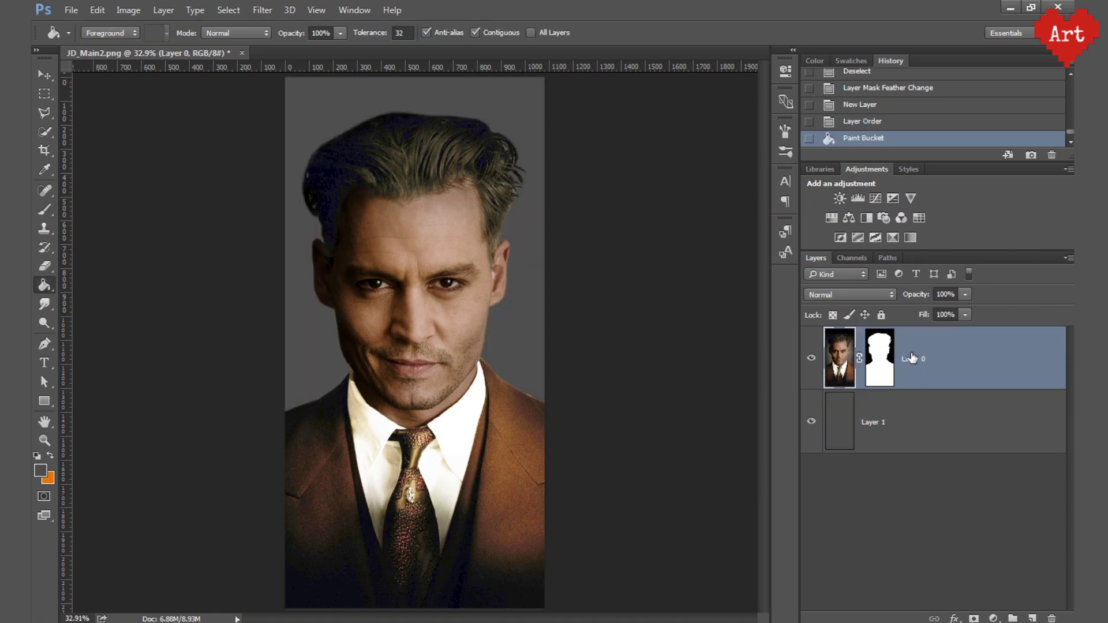
Try a Quick Selection of the suit, then deselect and fit the figure in view.
click(45, 131)
drag(315, 441, 330, 476)
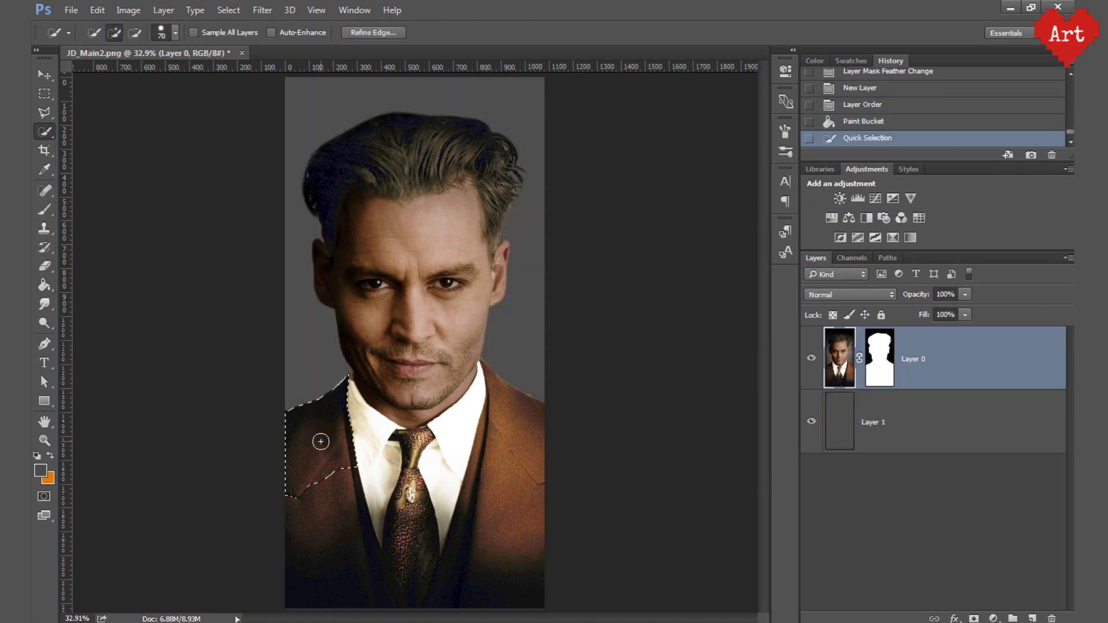
key(ctrl+d)
scroll(330, 476, up, 3)
mouse_move(248, 242)
mouse_down()
mouse_move(312, 346)
mouse_move(569, 285)
mouse_move(467, 352)
mouse_up()
scroll(321, 202, up, 1)
drag(322, 203, 348, 416)
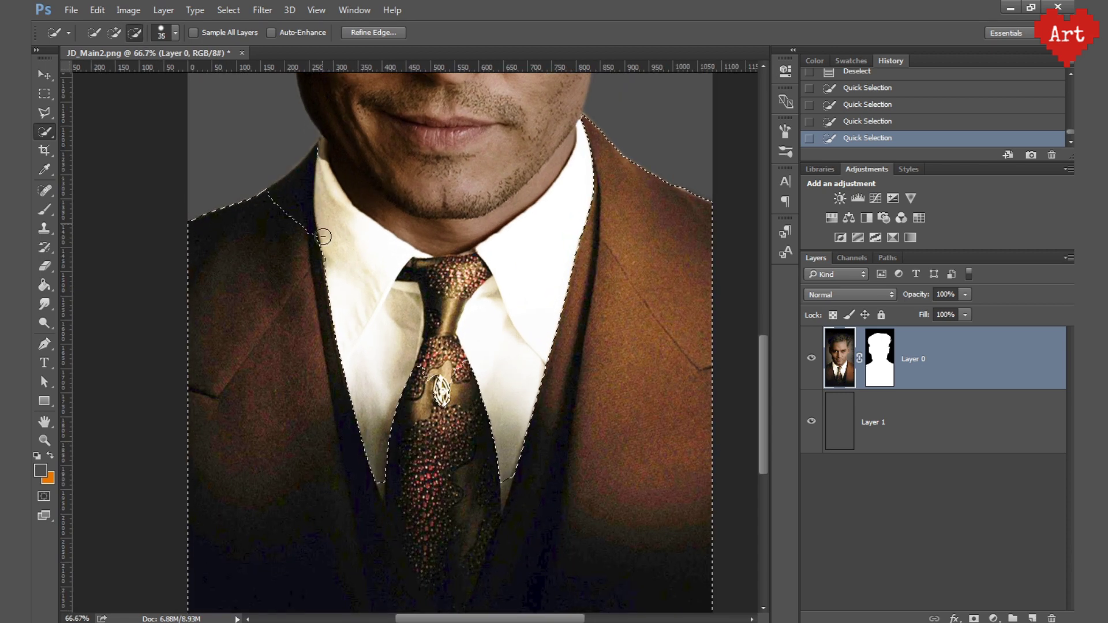
key(ctrl+d)
key(ctrl+0)
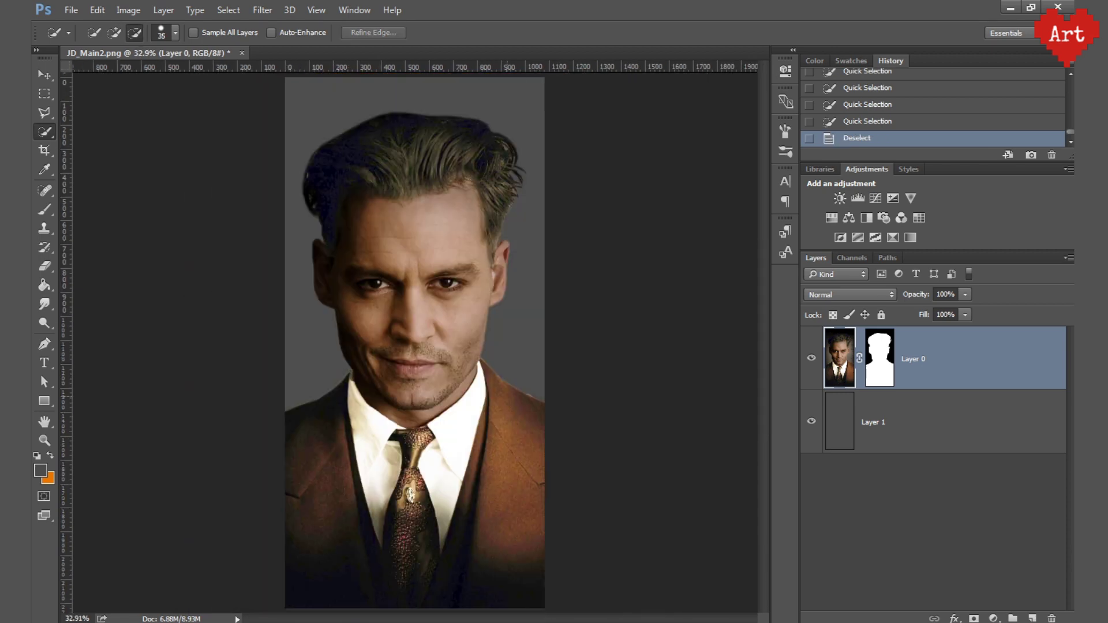
Target the layer mask and begin a polygonal outline beside the collar and below the vest.
click(879, 358)
key(l)
scroll(331, 445, up, 2)
scroll(297, 375, up, 1)
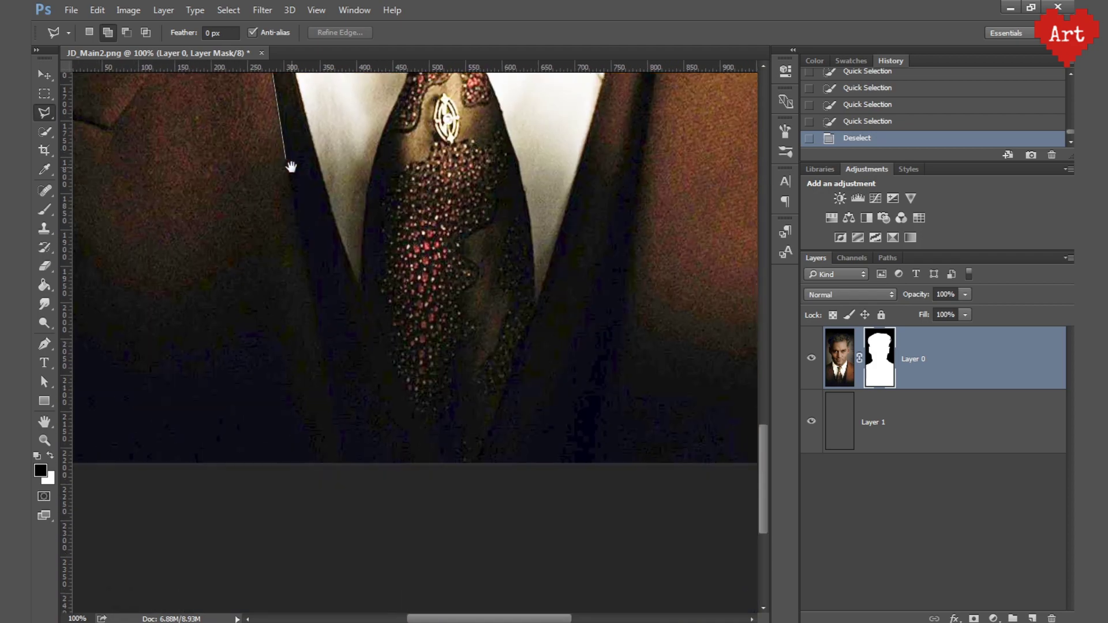
click(350, 498)
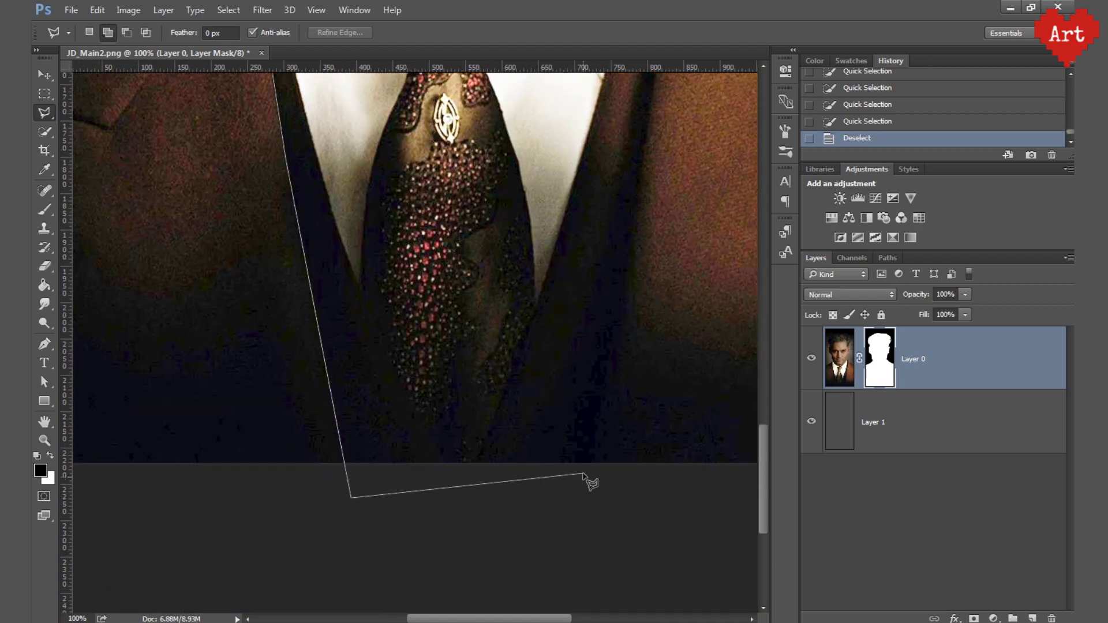
click(554, 488)
Finish the suit outline at the shoulder tip and close it into a selection.
scroll(420, 415, up, 2)
scroll(420, 415, right, 3)
scroll(380, 477, up, 5)
scroll(380, 478, right, 2)
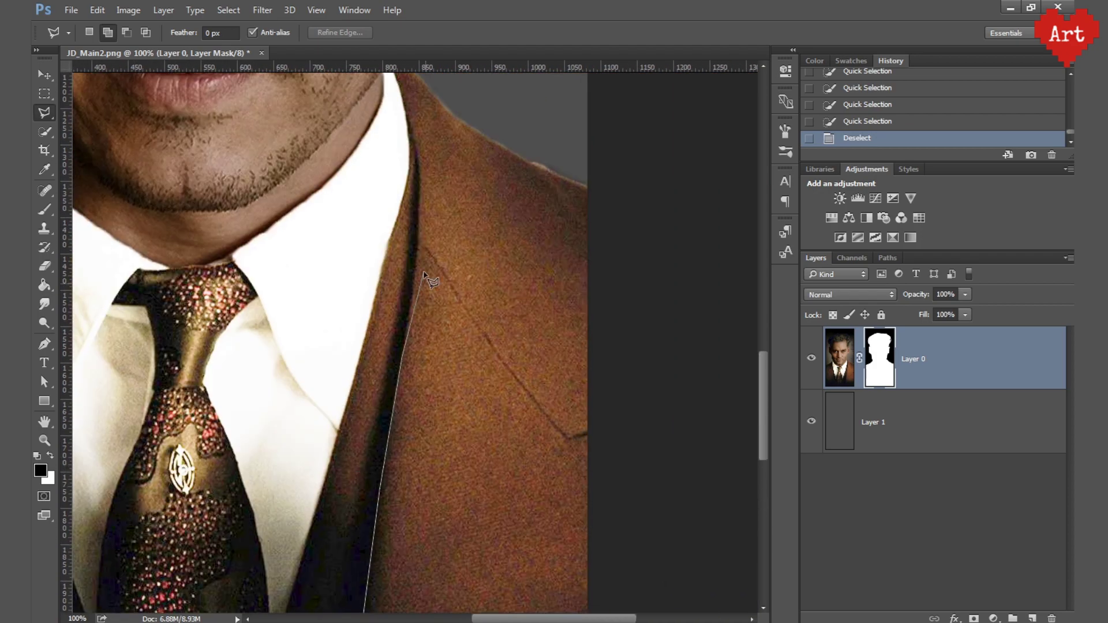
drag(410, 202, 376, 341)
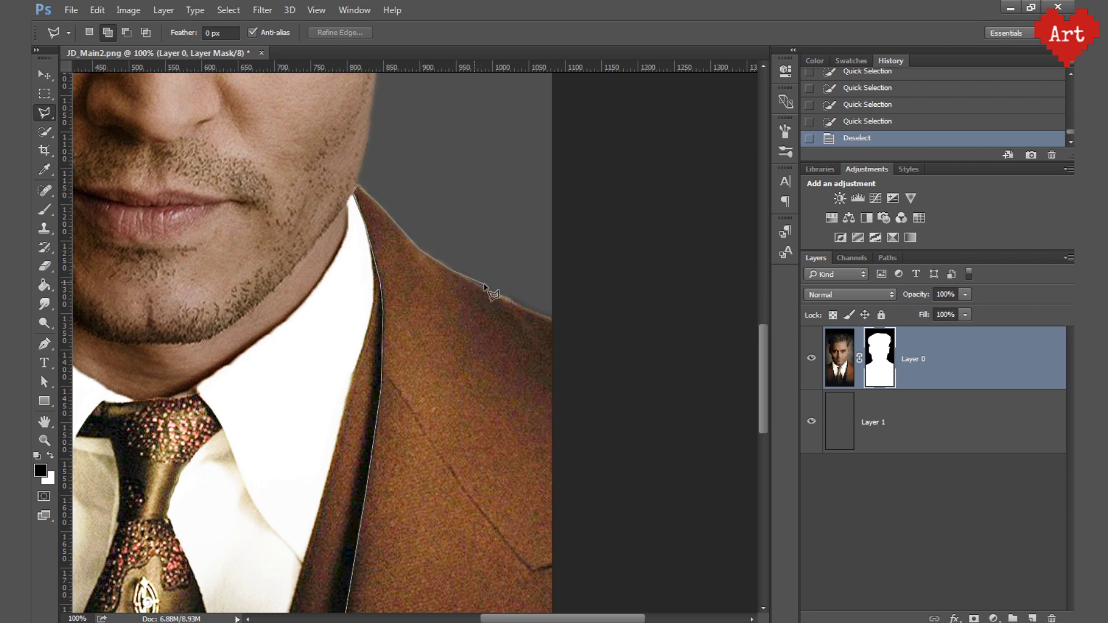
click(561, 324)
key(ctrl+0)
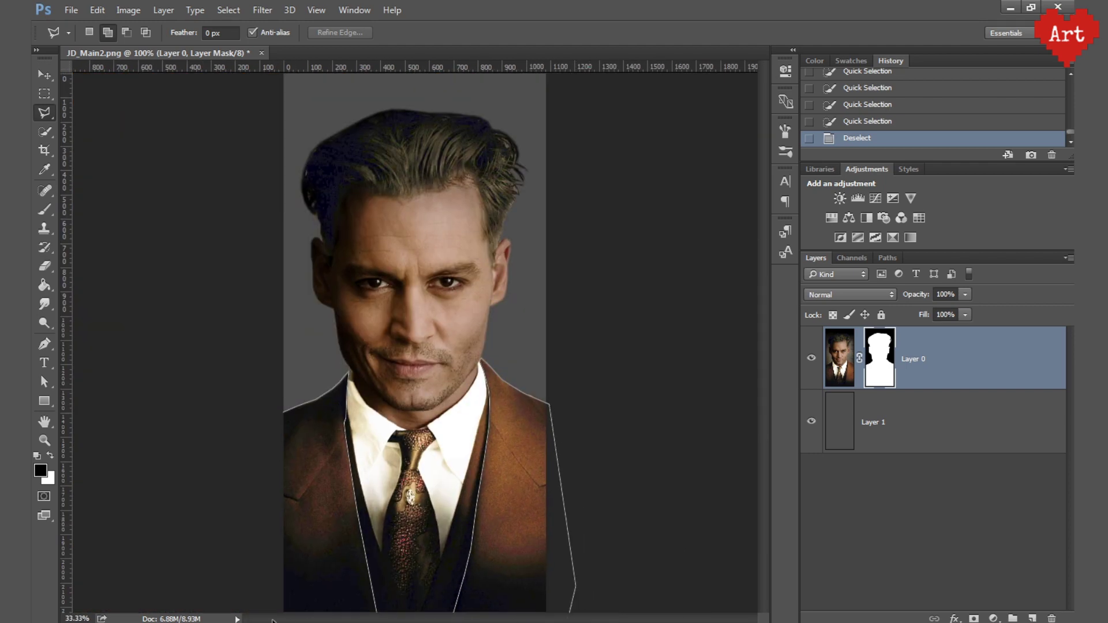
double_click(272, 618)
Add a Hue/Saturation layer clipped to Layer 0 with Hue -119 and Saturation -39.
click(832, 218)
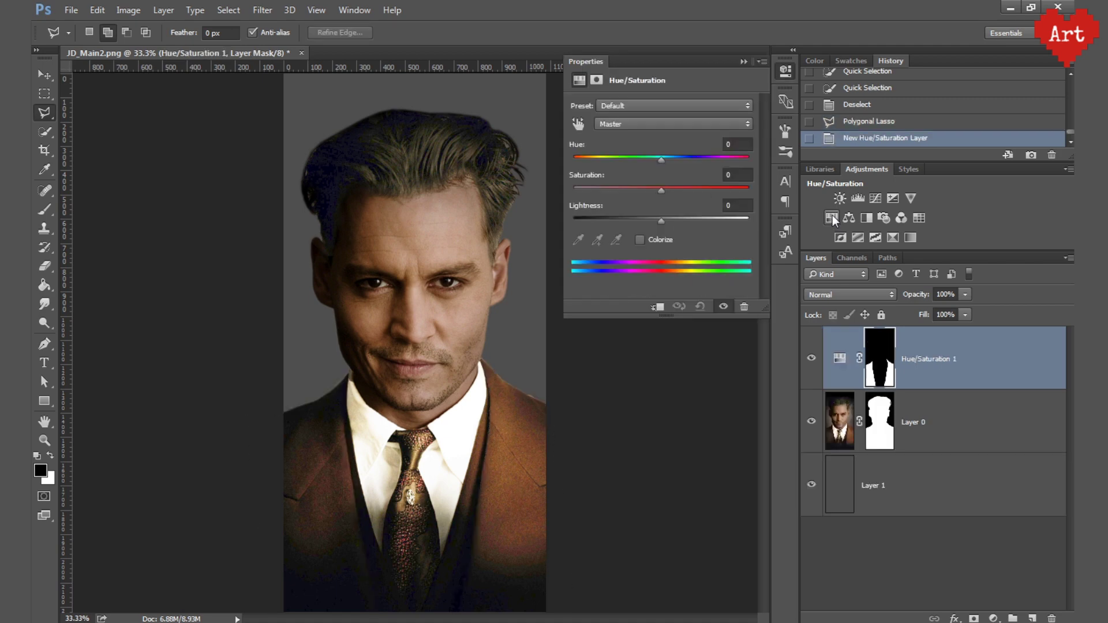
click(658, 306)
mouse_move(662, 159)
mouse_down()
mouse_move(682, 160)
mouse_move(588, 160)
mouse_up()
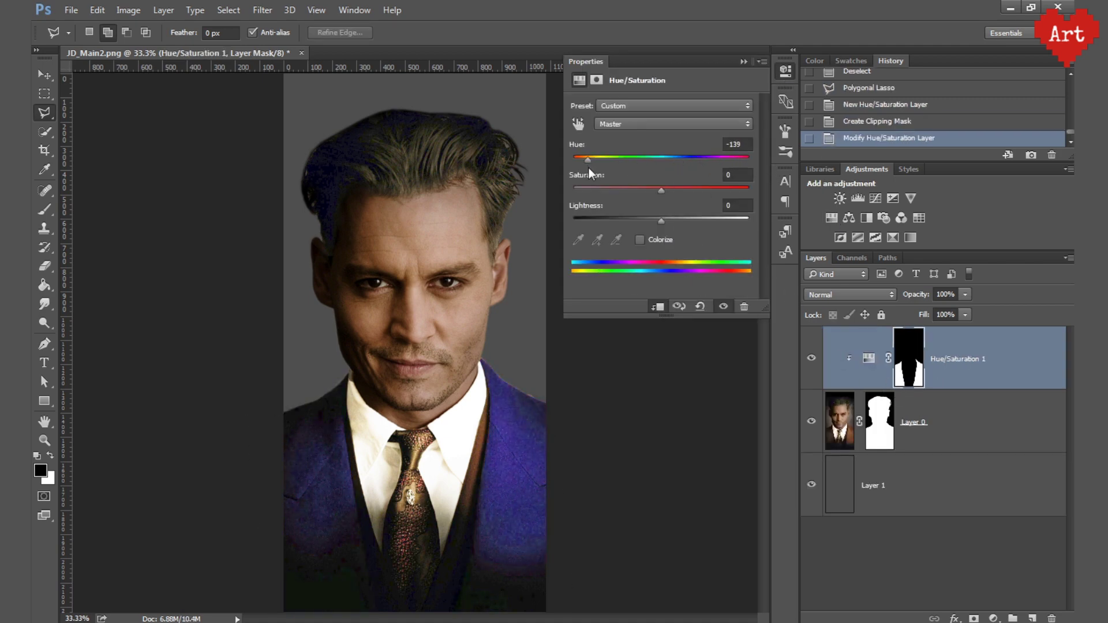
drag(589, 168, 626, 189)
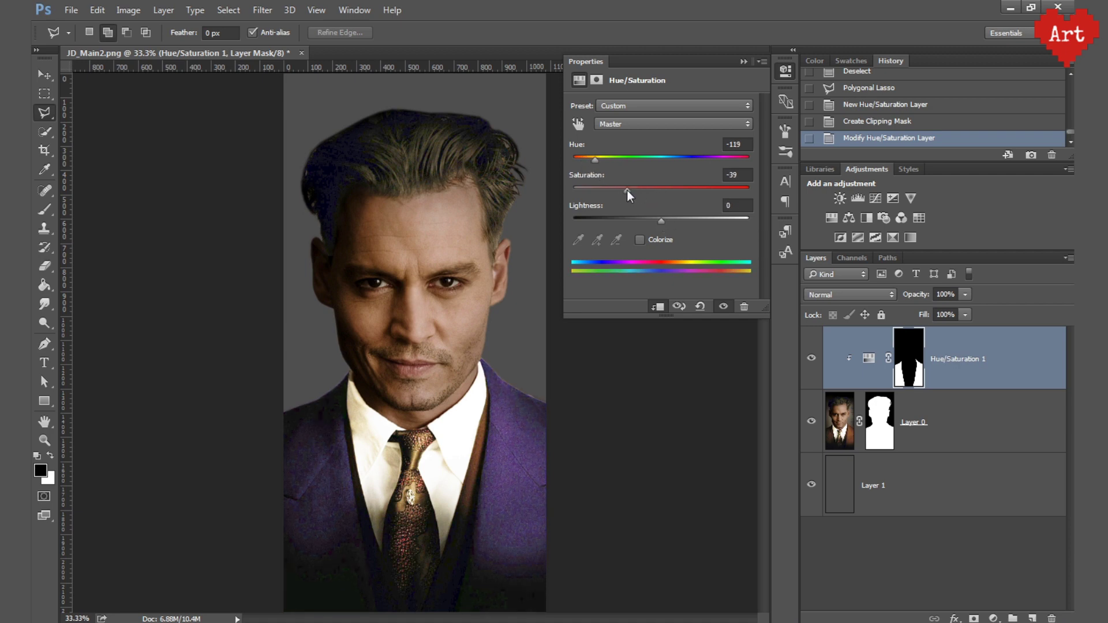
click(742, 346)
Zoom in on the collar and outline the left lapel edge down to its bottom.
key(ctrl+plus)
key(ctrl+plus)
drag(267, 369, 267, 215)
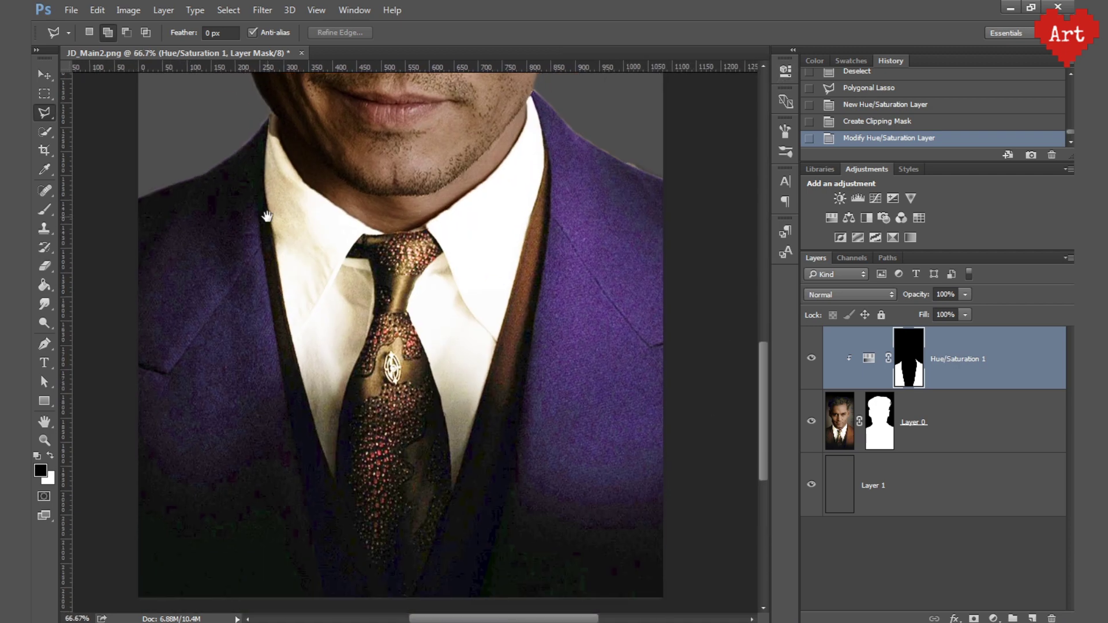
scroll(264, 167, up, 1)
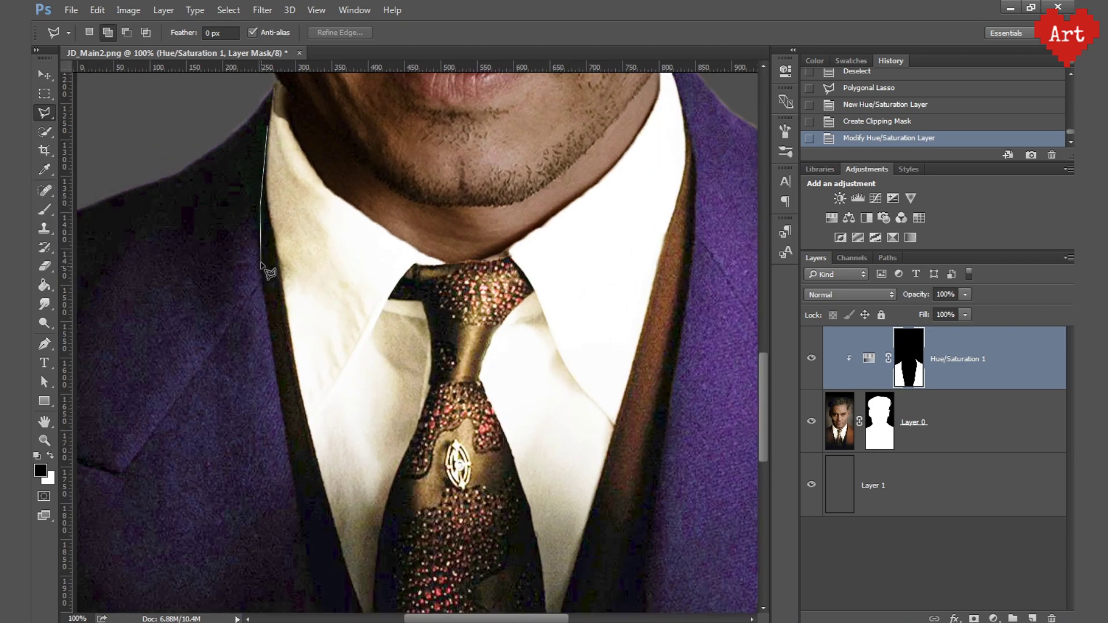
drag(310, 538, 249, 233)
click(300, 511)
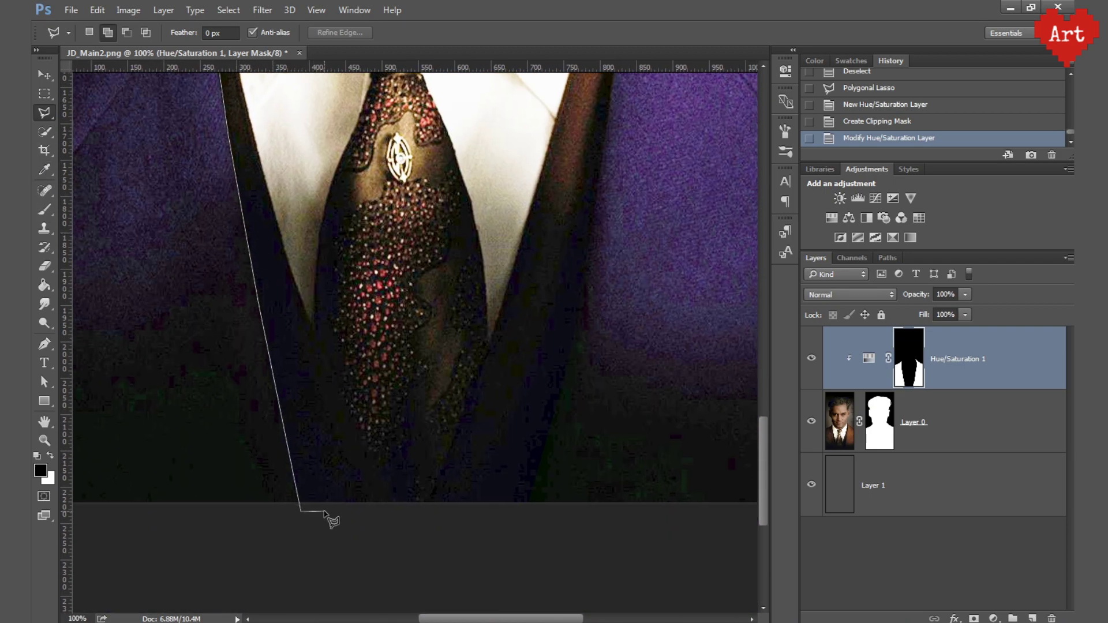
drag(297, 279, 319, 444)
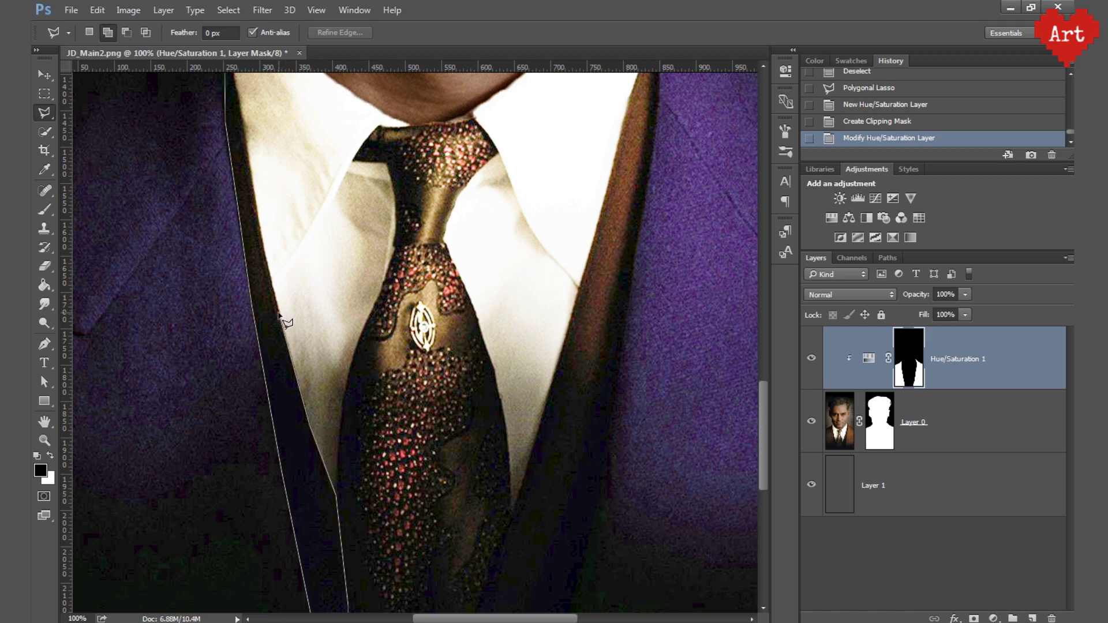
drag(285, 322, 309, 507)
Close the left lapel strip outline and trace the right lapel strip as well.
double_click(252, 239)
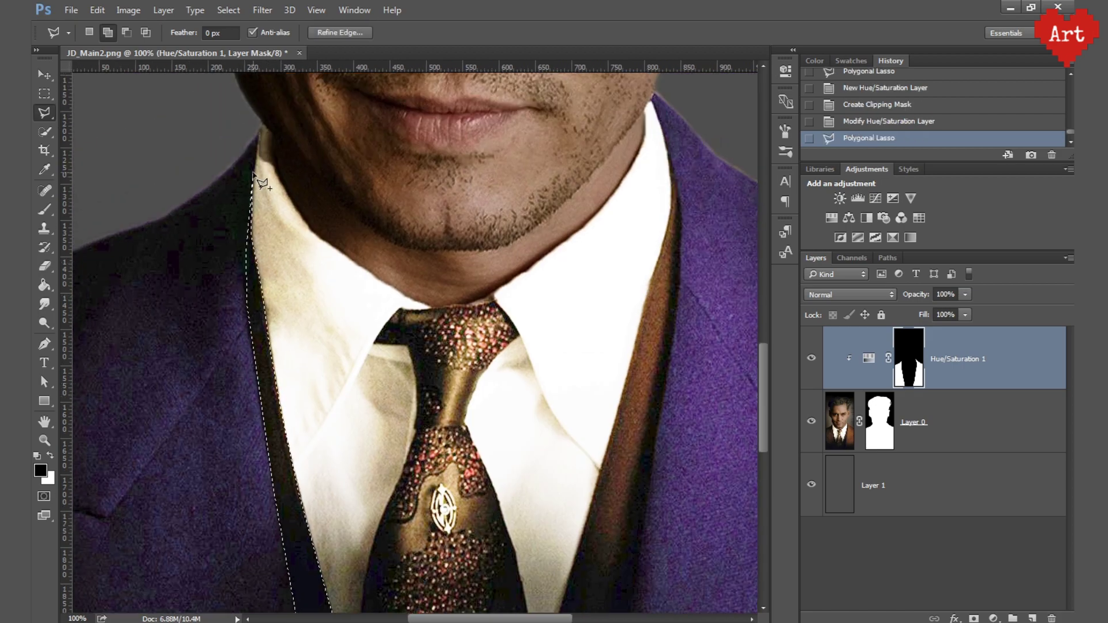
drag(254, 243, 150, 219)
click(565, 191)
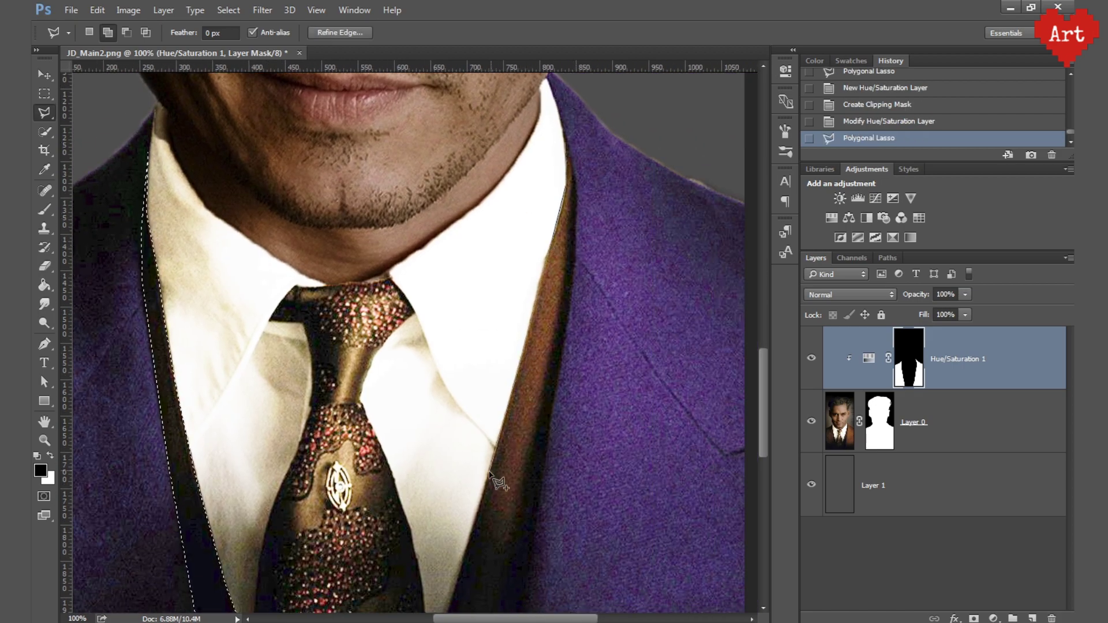
drag(507, 393, 490, 233)
drag(371, 592, 411, 435)
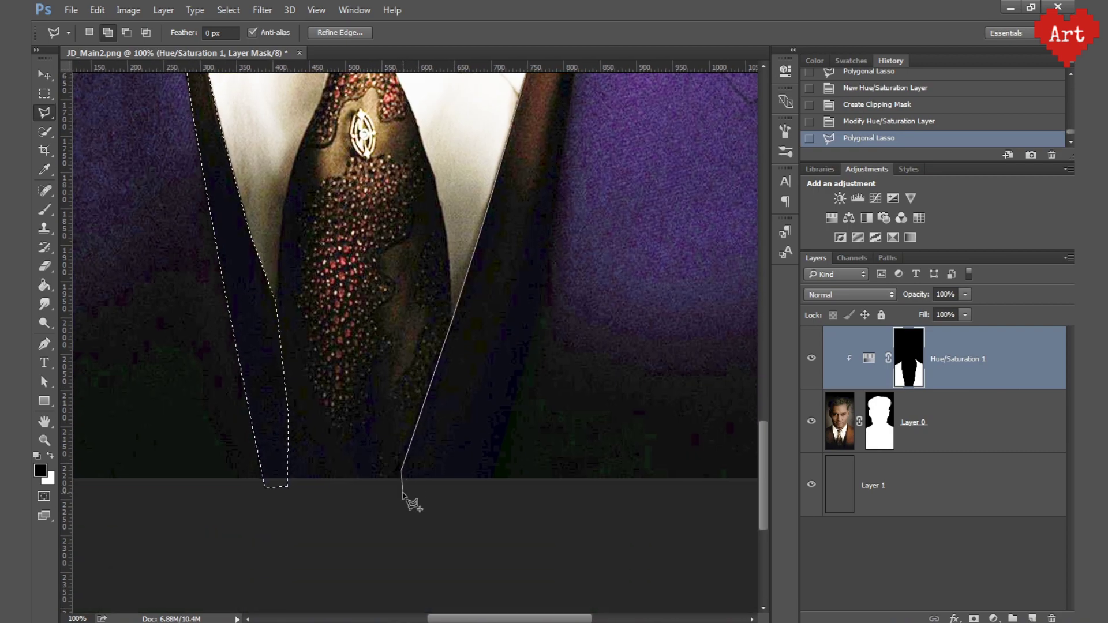
click(407, 510)
drag(508, 262, 437, 448)
click(466, 448)
click(502, 231)
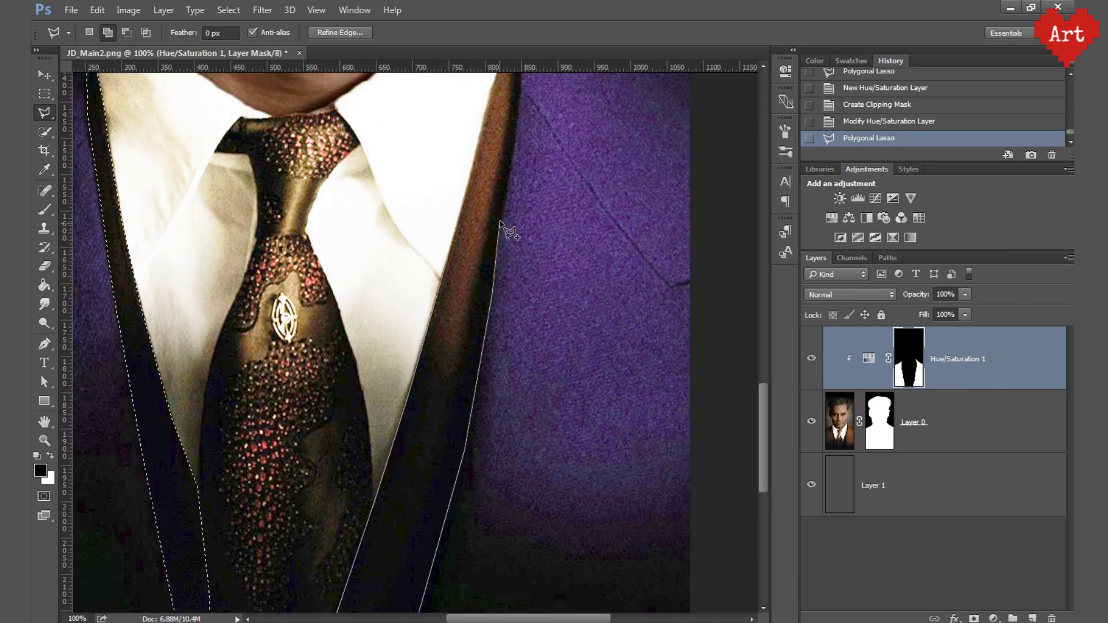
drag(502, 163, 478, 365)
double_click(483, 199)
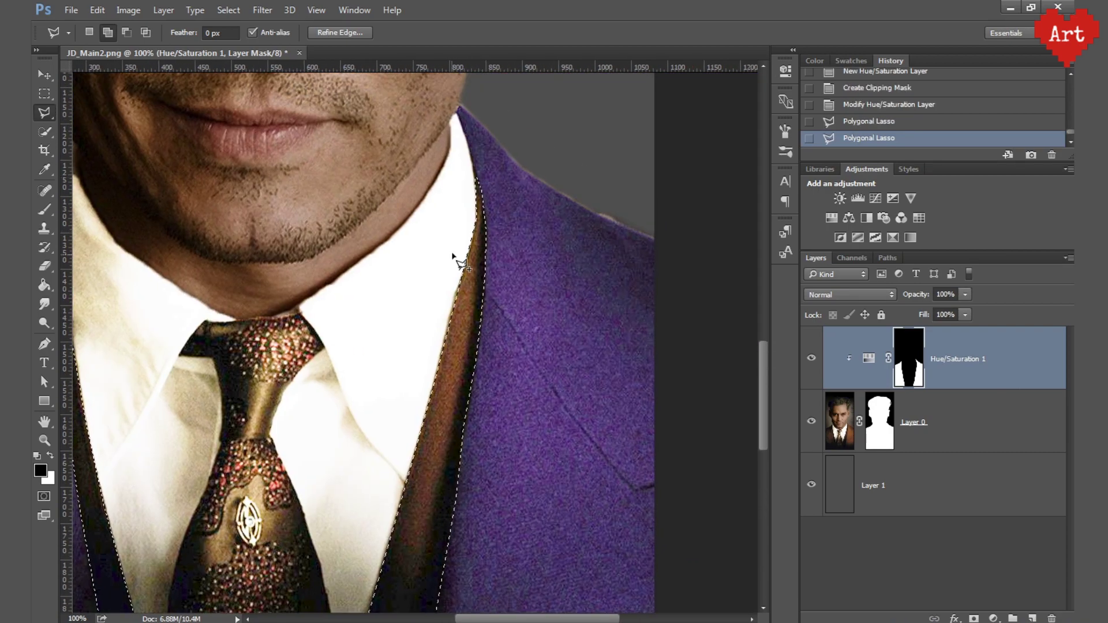
key(ctrl+minus)
key(ctrl+minus)
Add a clipped Hue/Saturation layer for the strips with Hue +85 and Saturation +40.
click(830, 222)
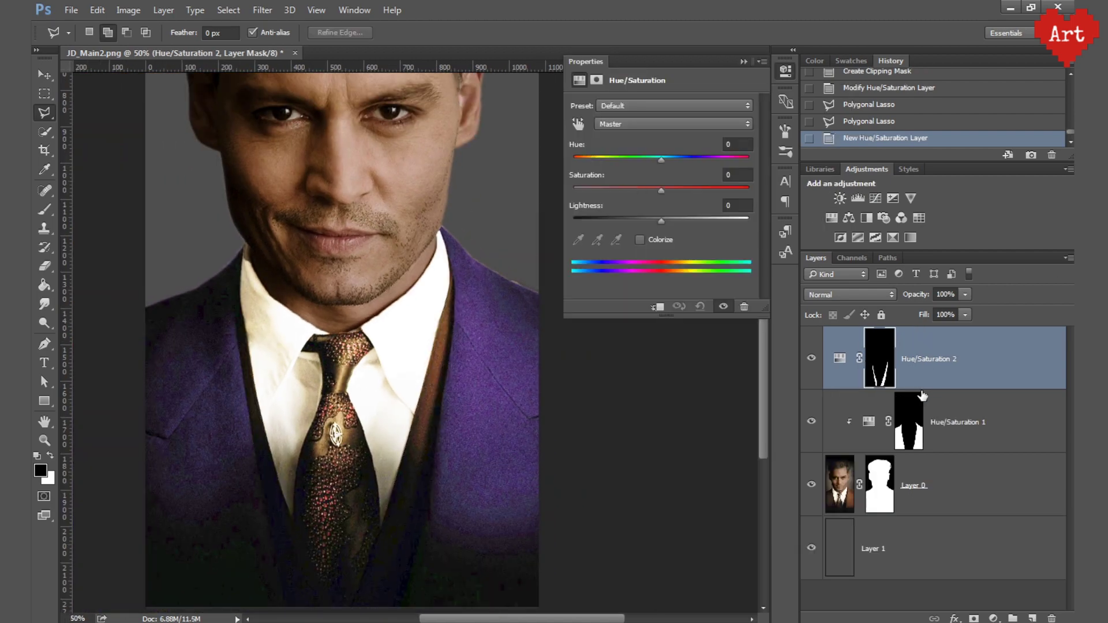
click(656, 306)
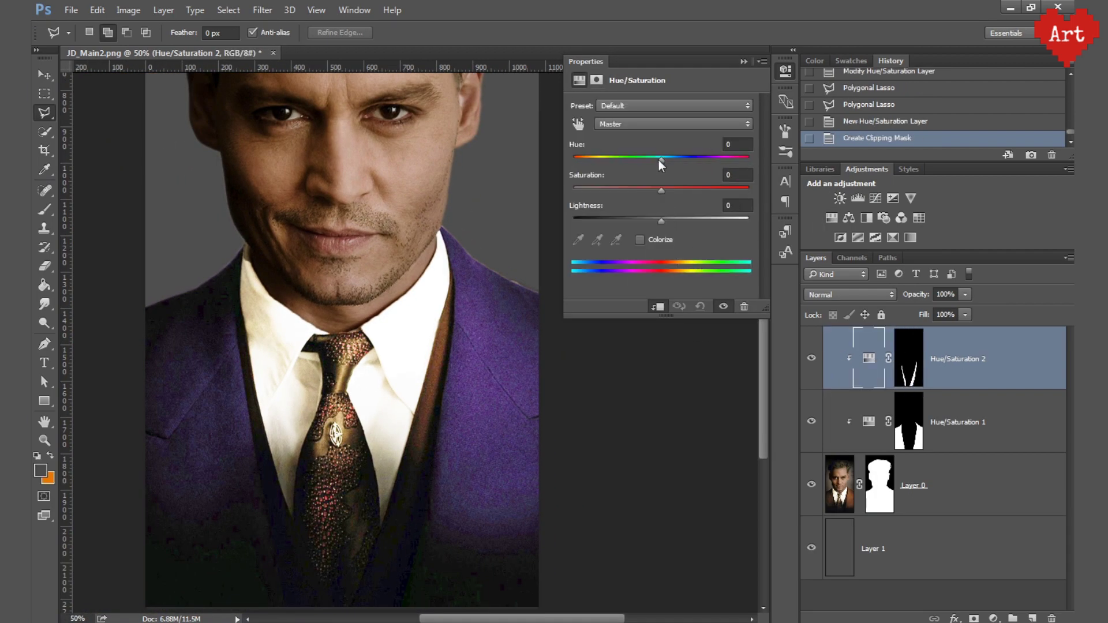
mouse_move(659, 161)
mouse_down()
mouse_move(553, 162)
mouse_move(715, 168)
mouse_move(683, 192)
mouse_up()
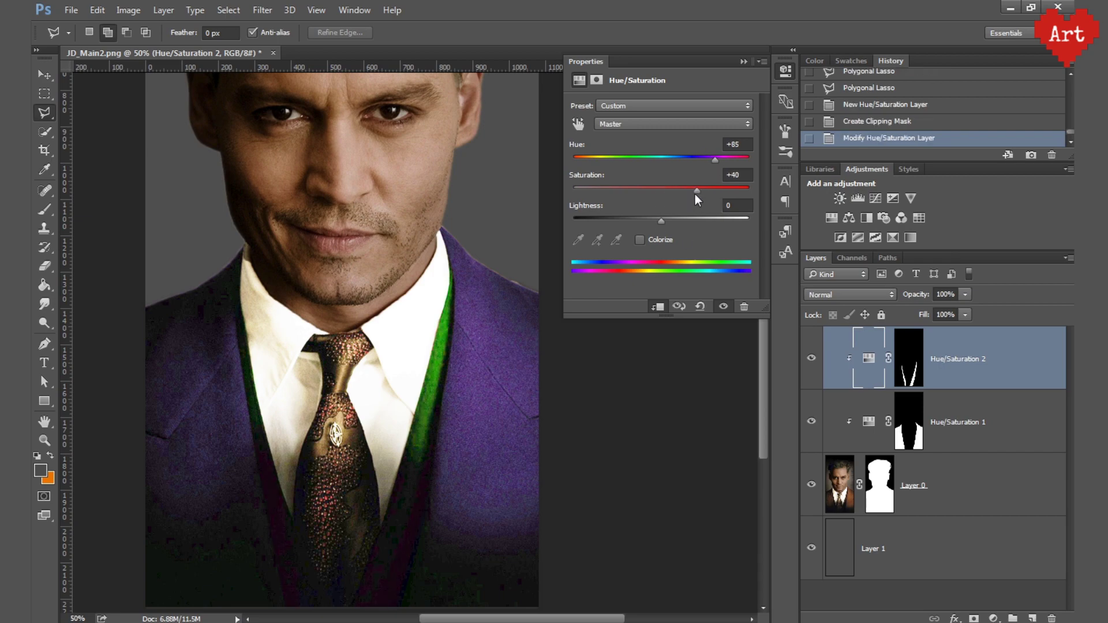
click(785, 70)
ctrl+alt+click(434, 546)
ctrl+click(402, 585)
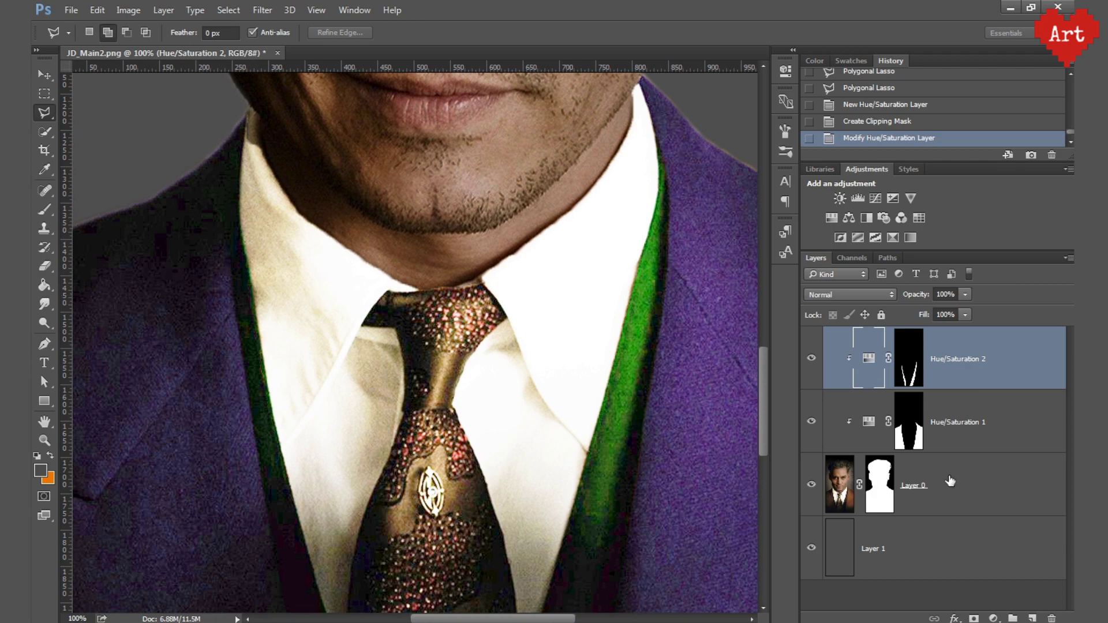
Make Layer 0 active and trace the shirt collar and tie with the Polygonal Lasso.
click(950, 480)
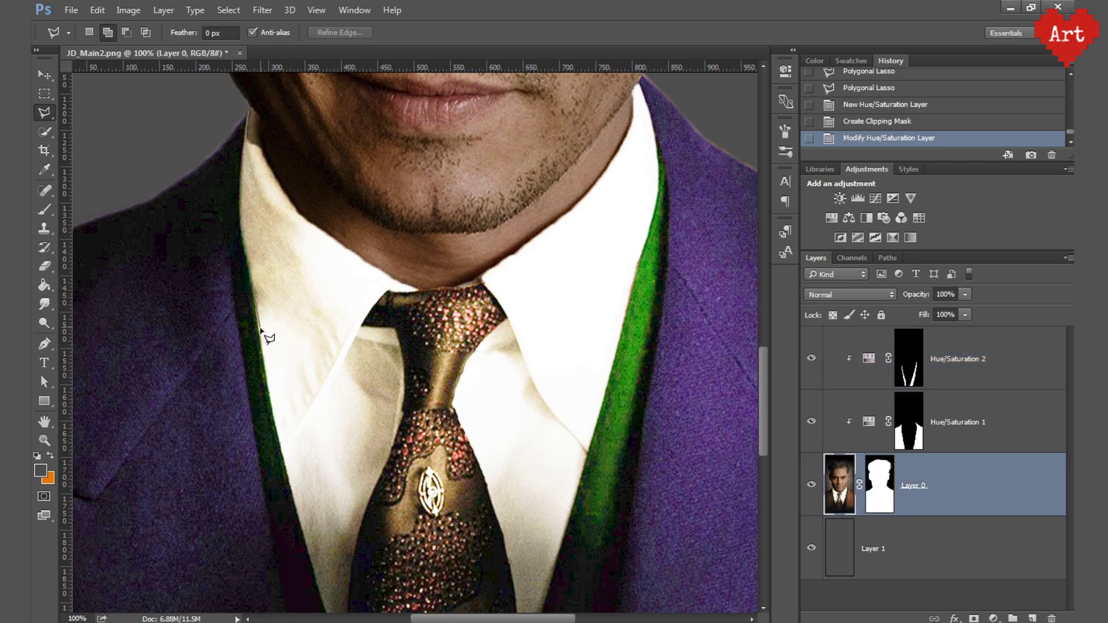
click(271, 409)
scroll(271, 375, down, 2)
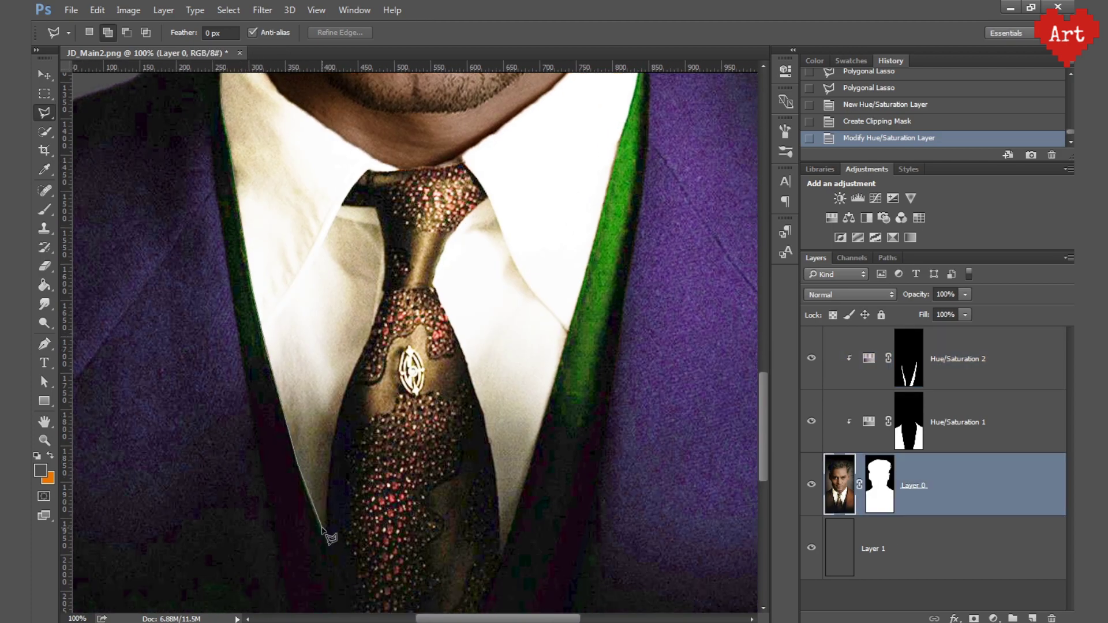
click(343, 398)
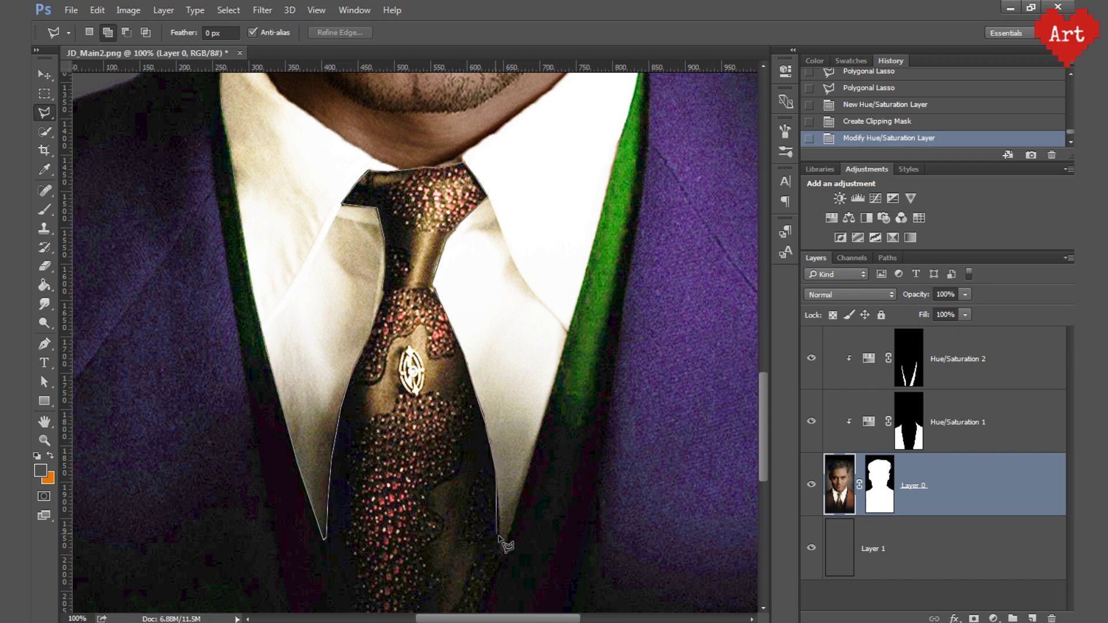
drag(574, 321, 501, 387)
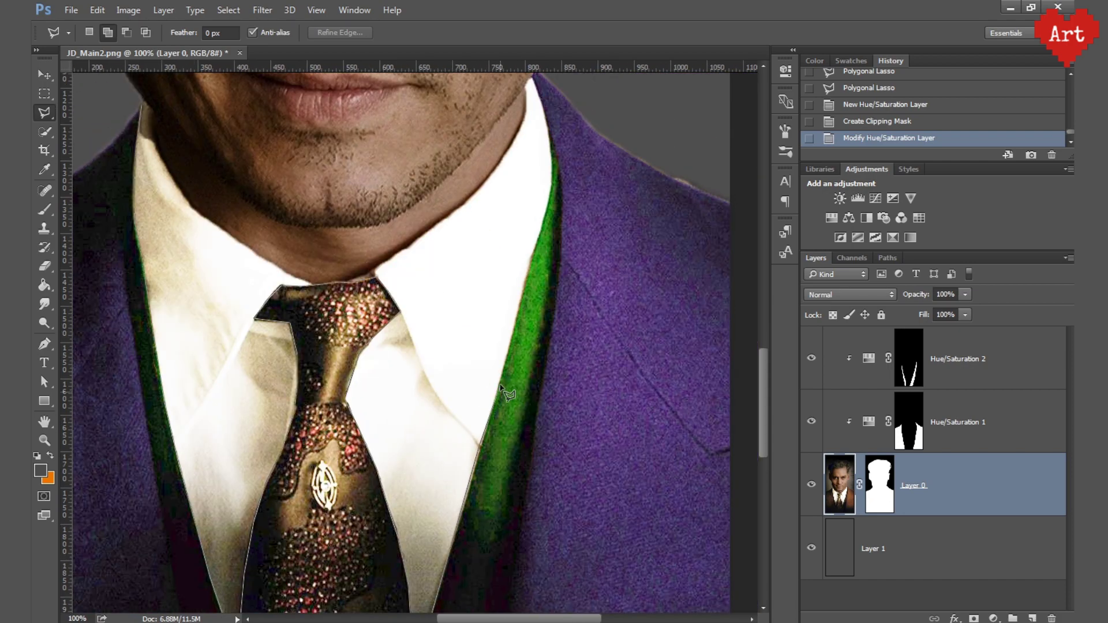
drag(556, 183, 528, 210)
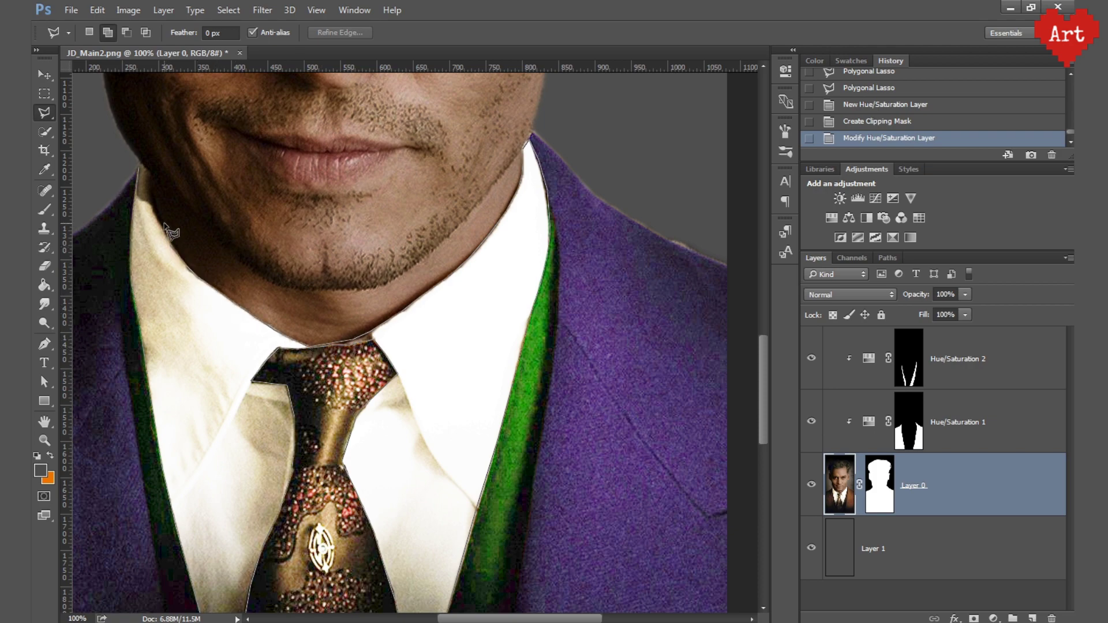
key(ctrl+minus)
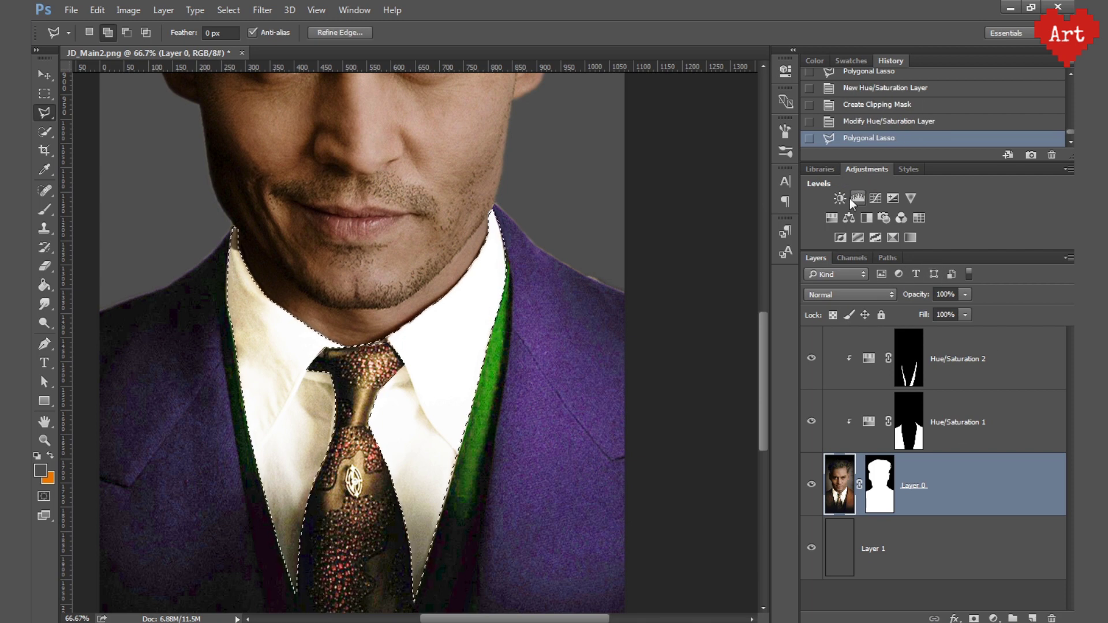
Add an Exposure adjustment that darkens the shirt.
click(893, 199)
mouse_move(661, 143)
mouse_down()
mouse_move(645, 143)
mouse_move(660, 174)
mouse_up()
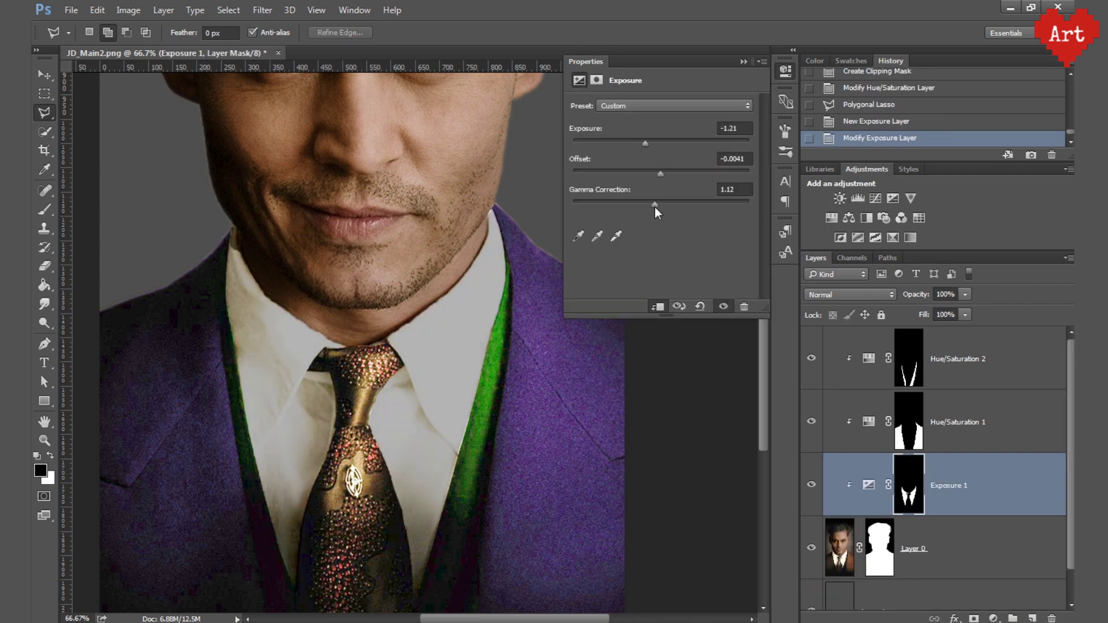
click(744, 62)
Add a Hue/Saturation layer using the shirt mask, colorized to a pale sky blue.
click(833, 217)
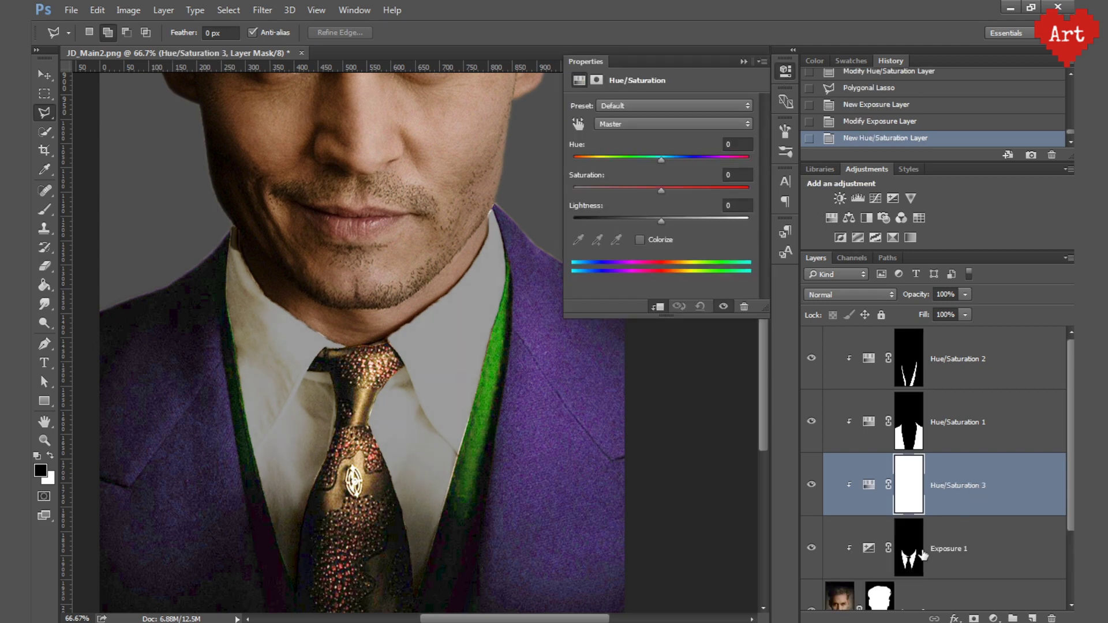
drag(908, 549, 908, 485)
click(494, 248)
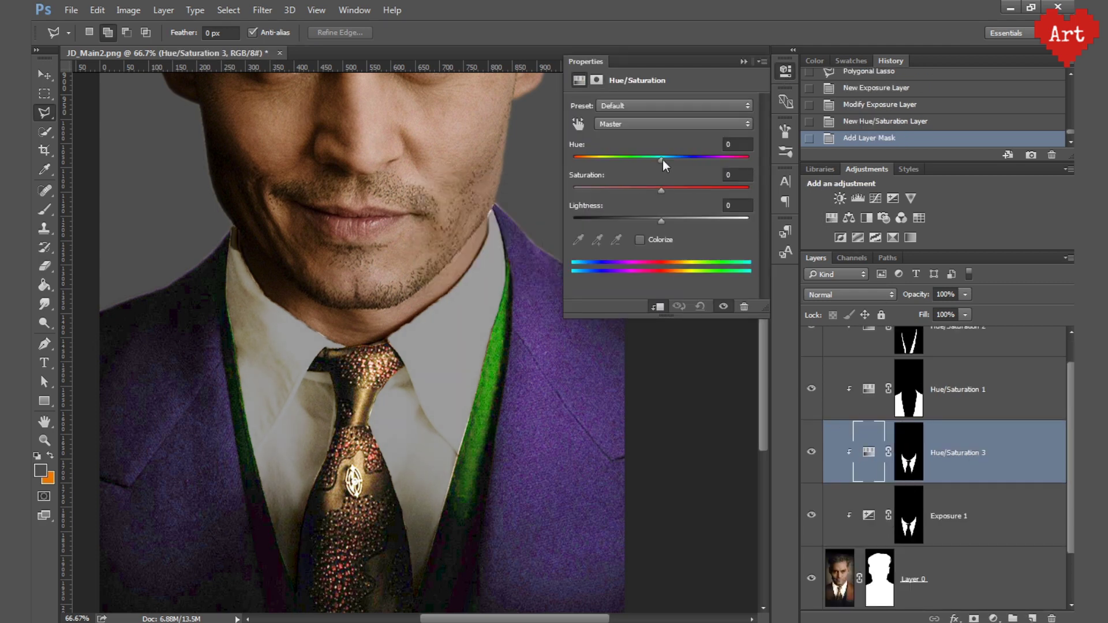
drag(661, 159, 750, 158)
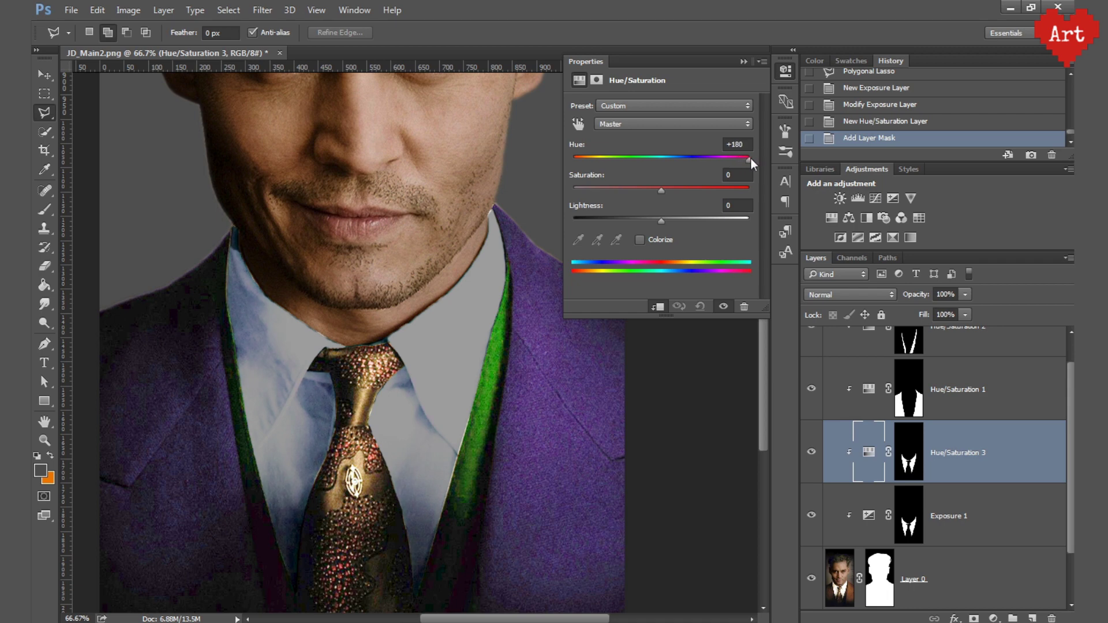
click(639, 240)
mouse_move(575, 158)
mouse_down()
mouse_move(687, 162)
mouse_move(674, 162)
mouse_up()
mouse_move(617, 191)
mouse_down()
mouse_move(656, 192)
mouse_move(671, 163)
mouse_move(624, 189)
mouse_up()
drag(661, 220, 652, 221)
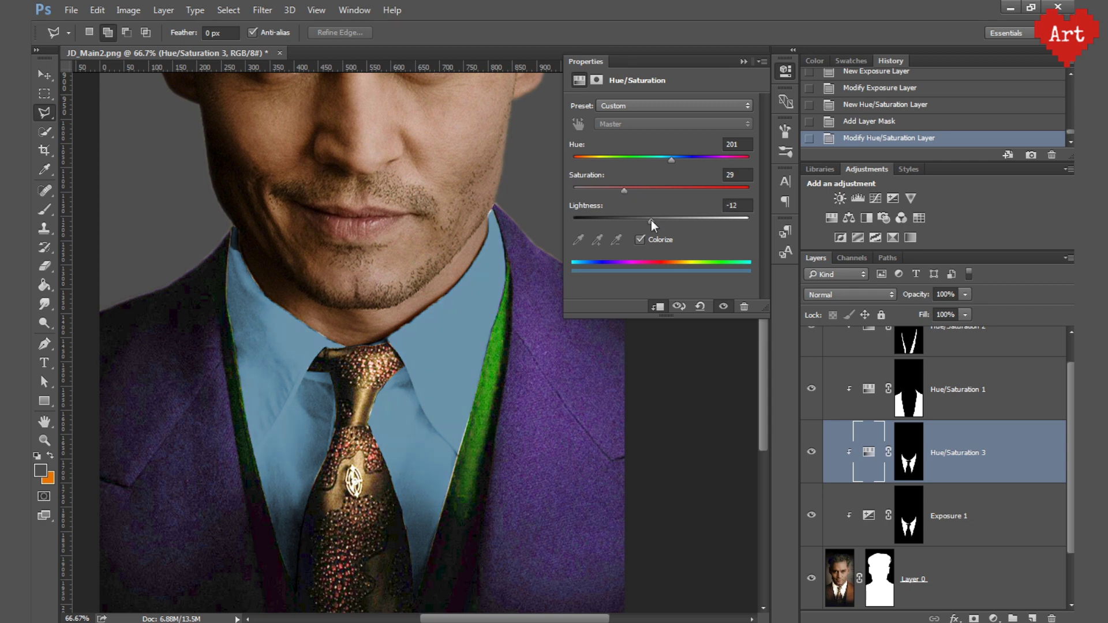
click(785, 70)
Change Hue/Saturation 3's blend mode from Color to Overlay.
key(ctrl+minus)
key(ctrl+minus)
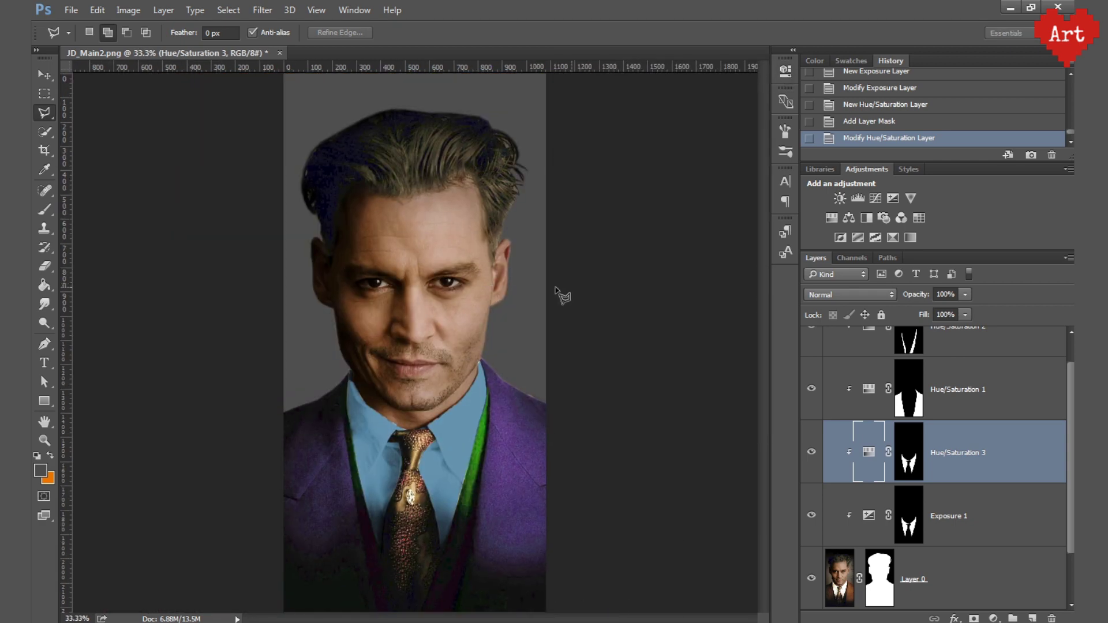
click(849, 294)
click(835, 544)
click(850, 294)
click(834, 437)
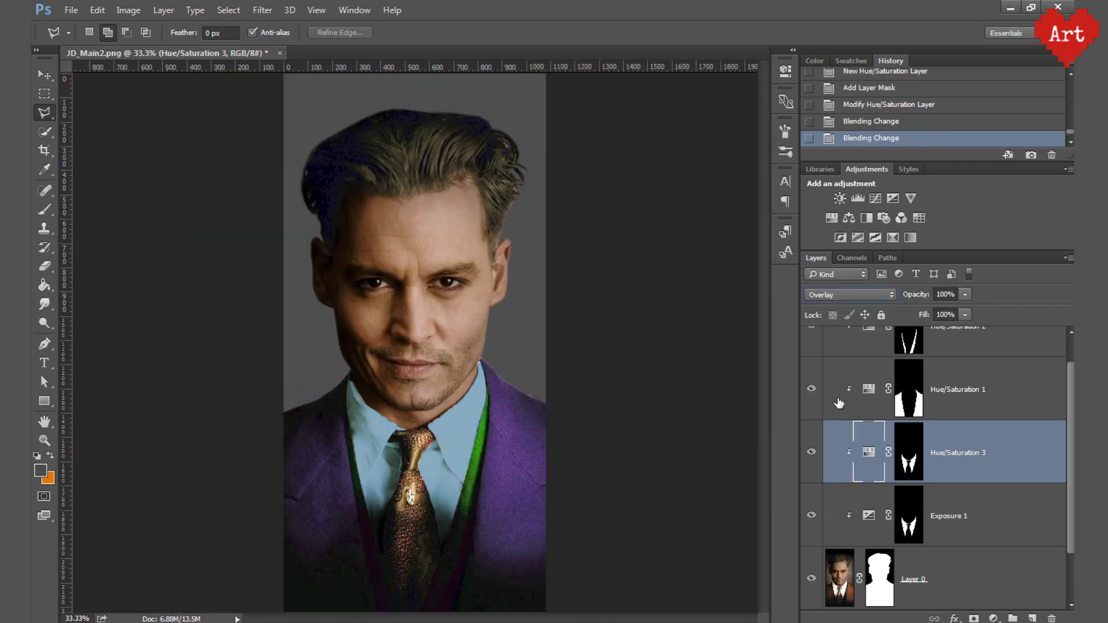
scroll(427, 554, up, 1)
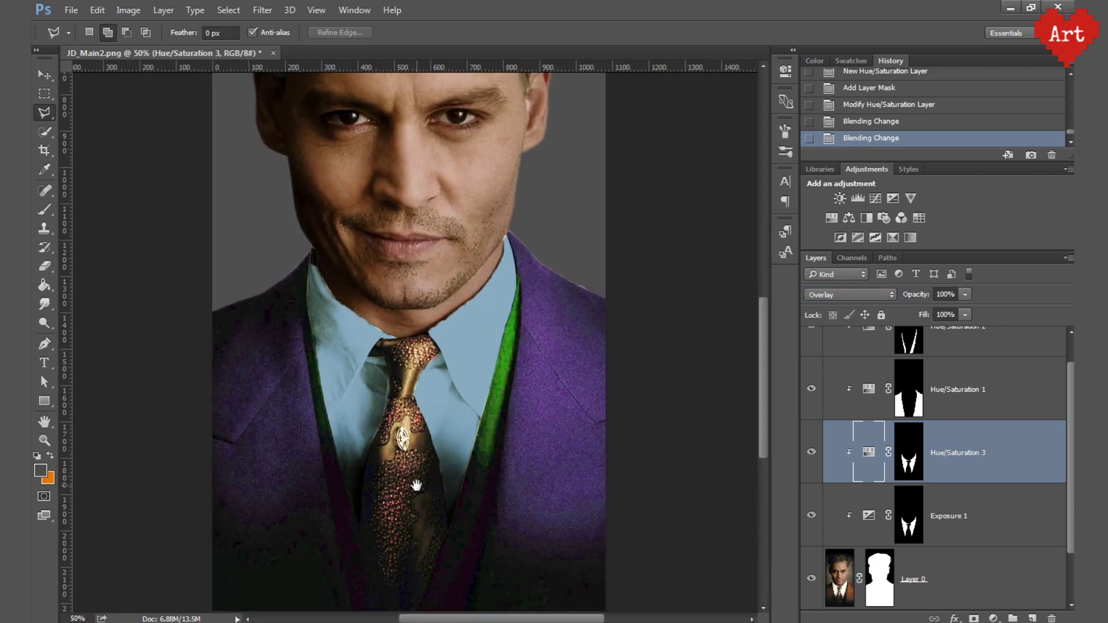
scroll(412, 483, up, 1)
Quick-select the whole tie, subtracting the shirt bulge from the selection.
key(w)
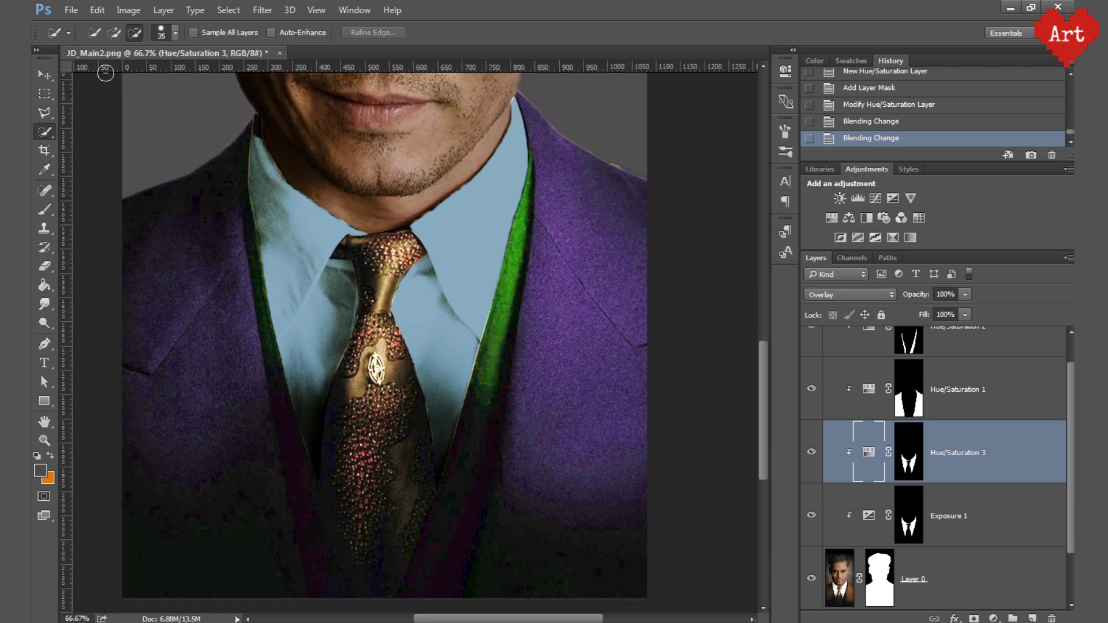
click(401, 263)
mouse_move(393, 265)
mouse_down()
mouse_move(378, 346)
mouse_move(404, 477)
mouse_move(347, 391)
mouse_move(341, 497)
mouse_move(380, 566)
mouse_up()
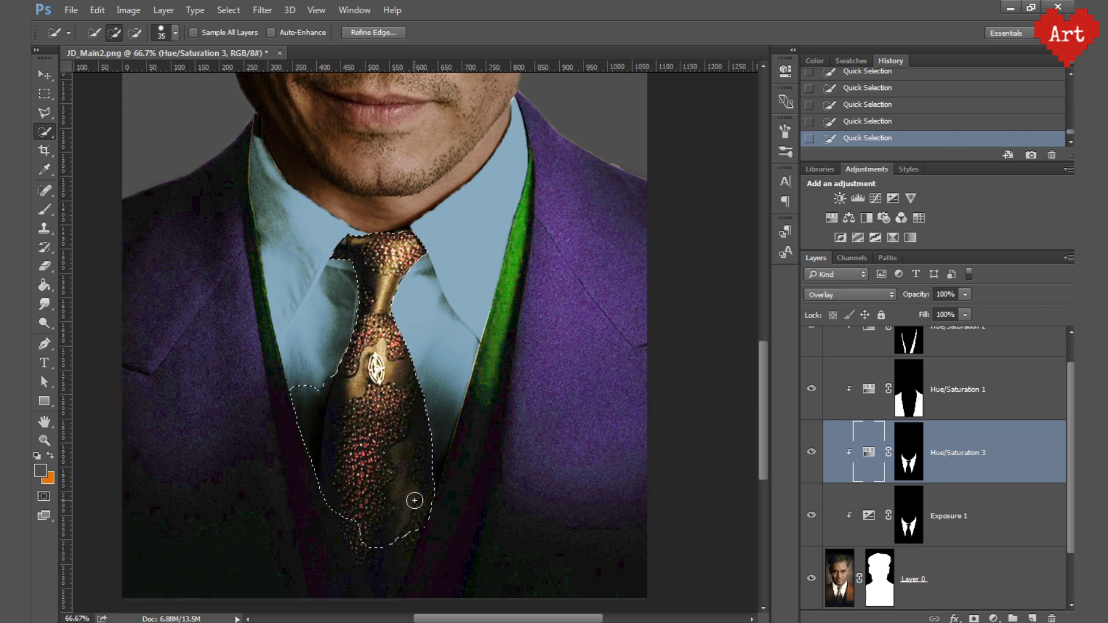
key(alt)
drag(306, 388, 302, 458)
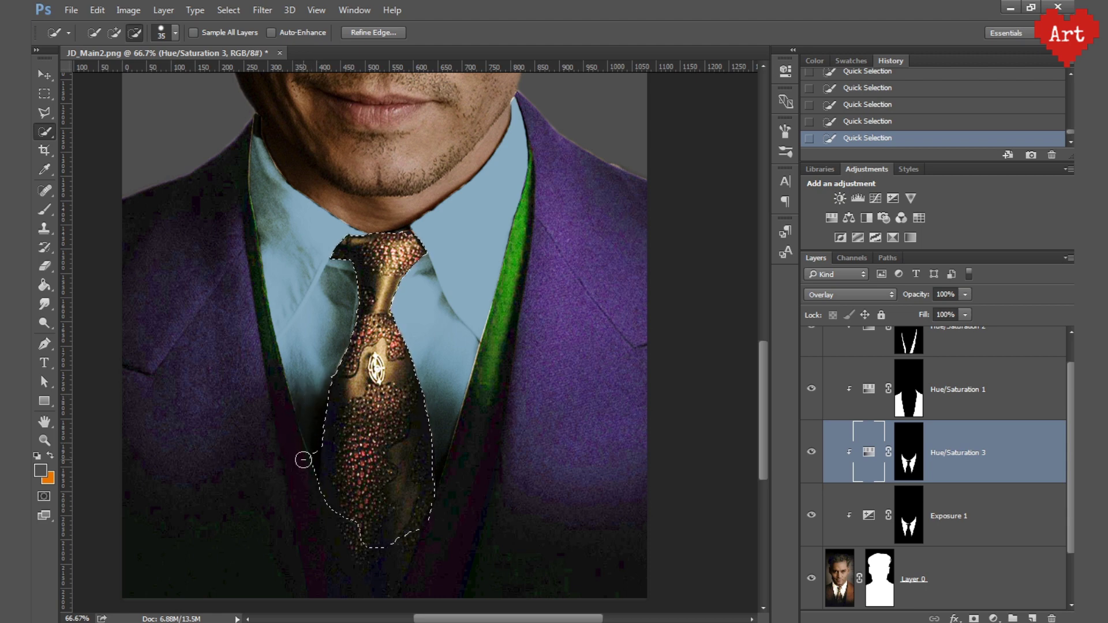
Add a tie-masked Hue/Saturation layer, fill mask gaps in white, and colorize it blue.
click(832, 218)
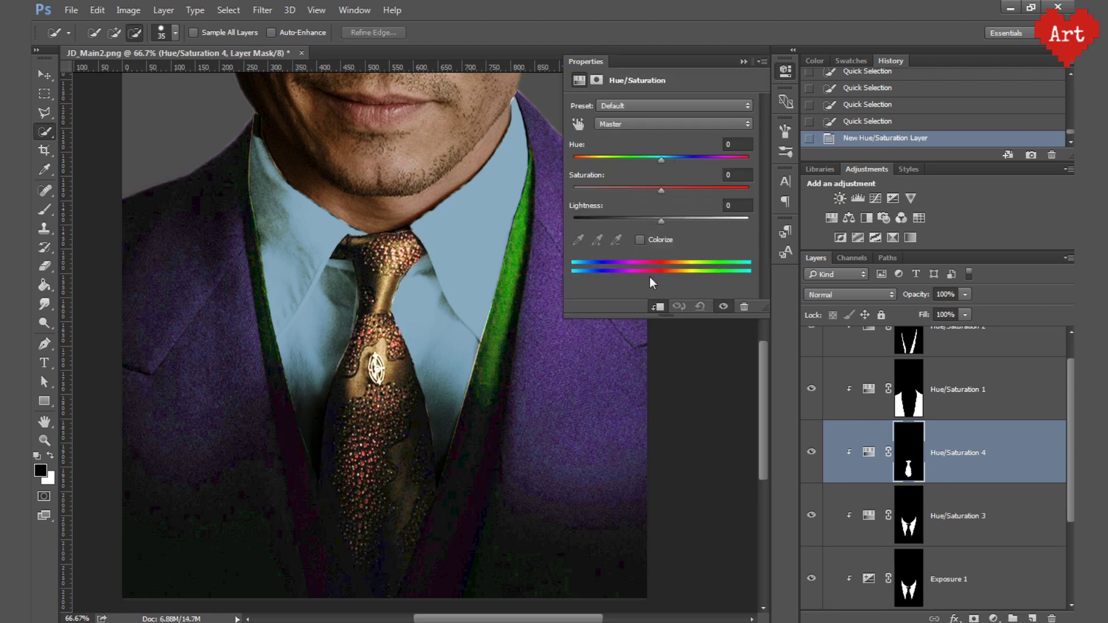
key(b)
key(x)
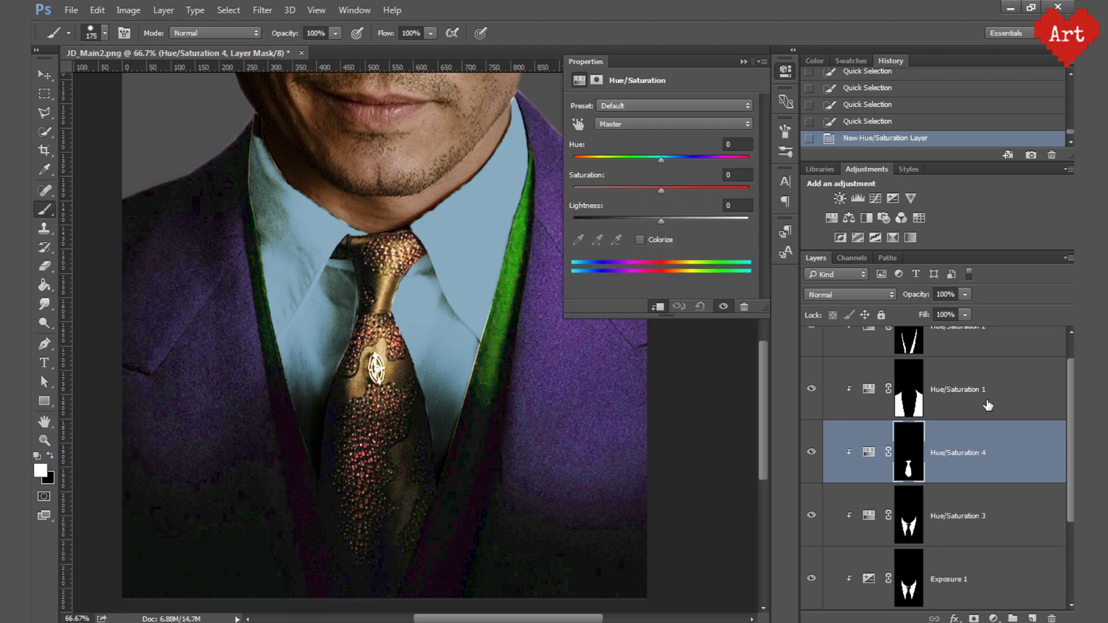
mouse_move(335, 554)
mouse_down()
mouse_move(351, 506)
mouse_move(381, 574)
mouse_move(358, 502)
mouse_move(400, 531)
mouse_up()
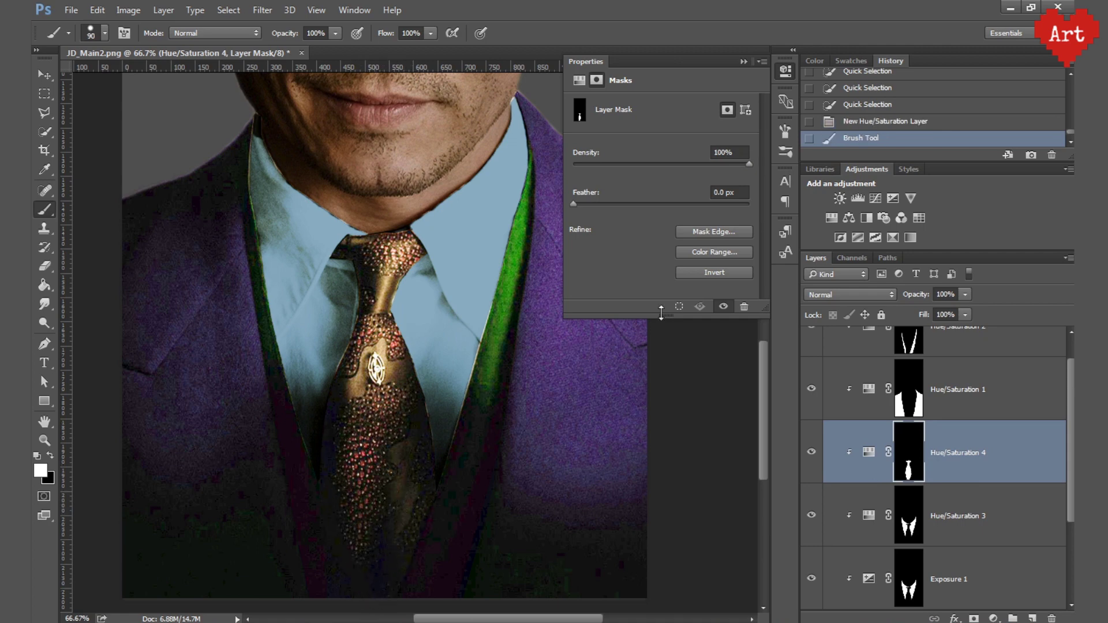
click(868, 452)
click(640, 240)
drag(667, 158, 671, 161)
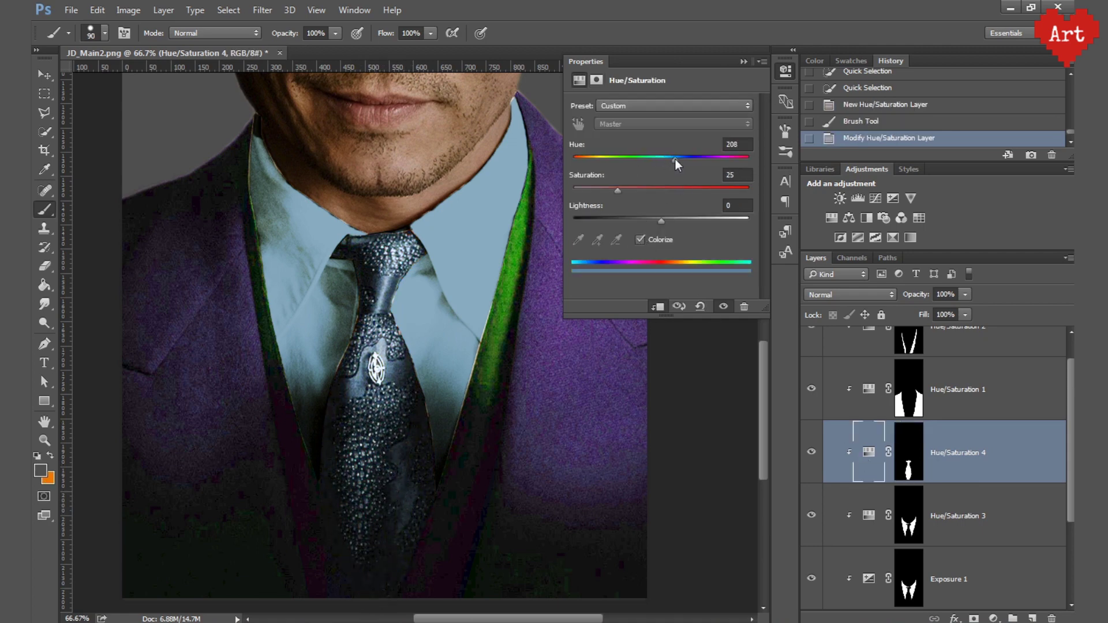
click(509, 173)
Fit the whole image on screen and select the original photo layer, Layer 0.
key(ctrl+0)
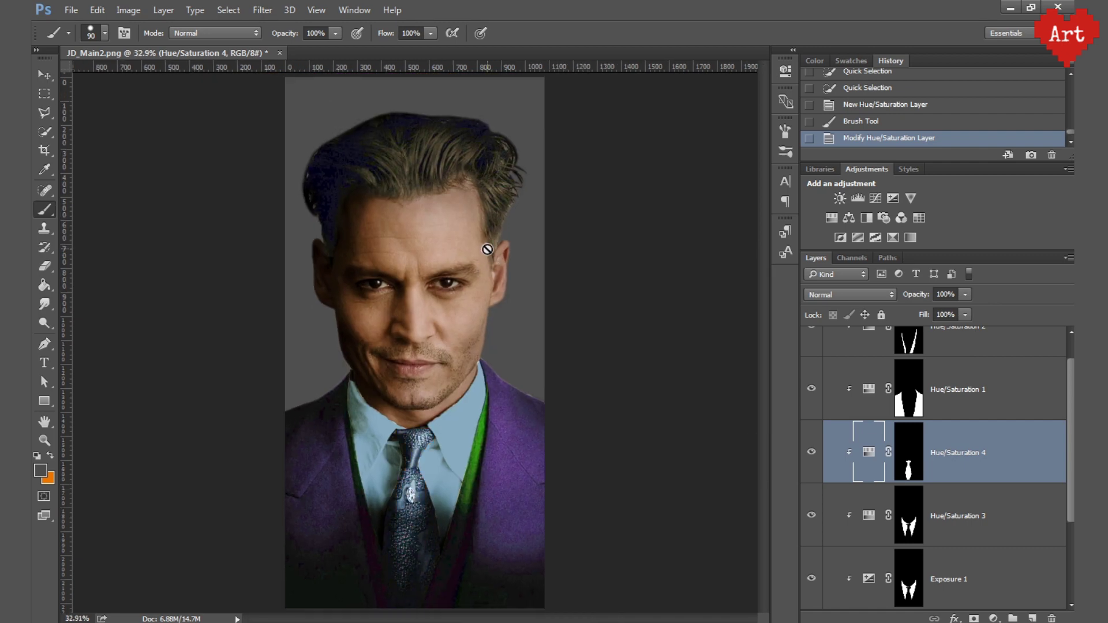
scroll(959, 490, down, 2)
click(958, 579)
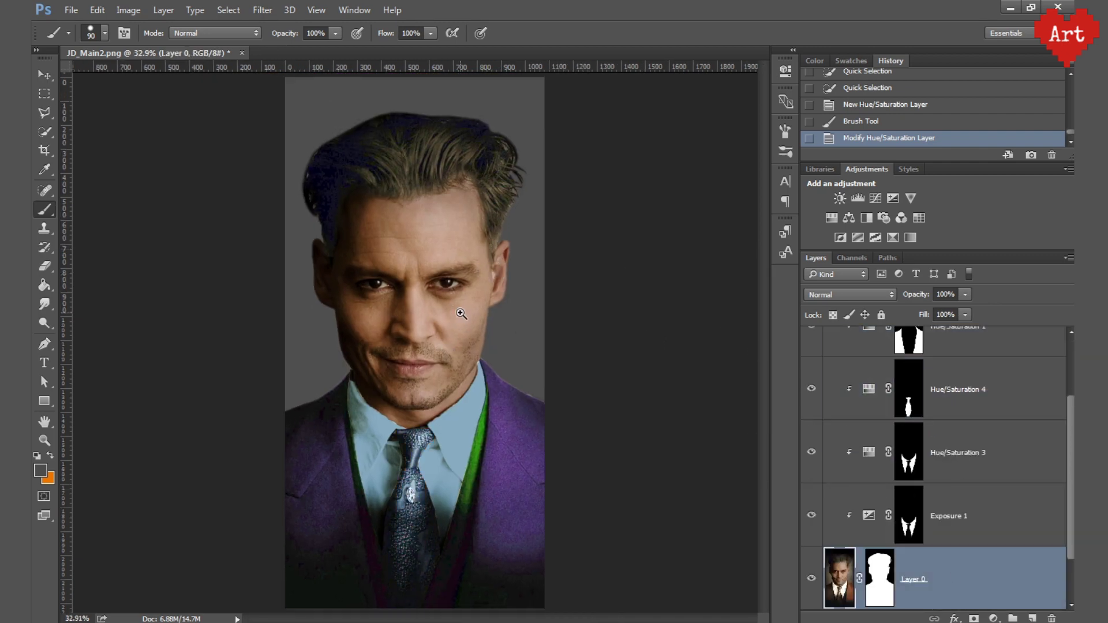
Quick-select the face and forehead, trimming the selection along the left hairline.
alt+scroll(461, 313, up, 2)
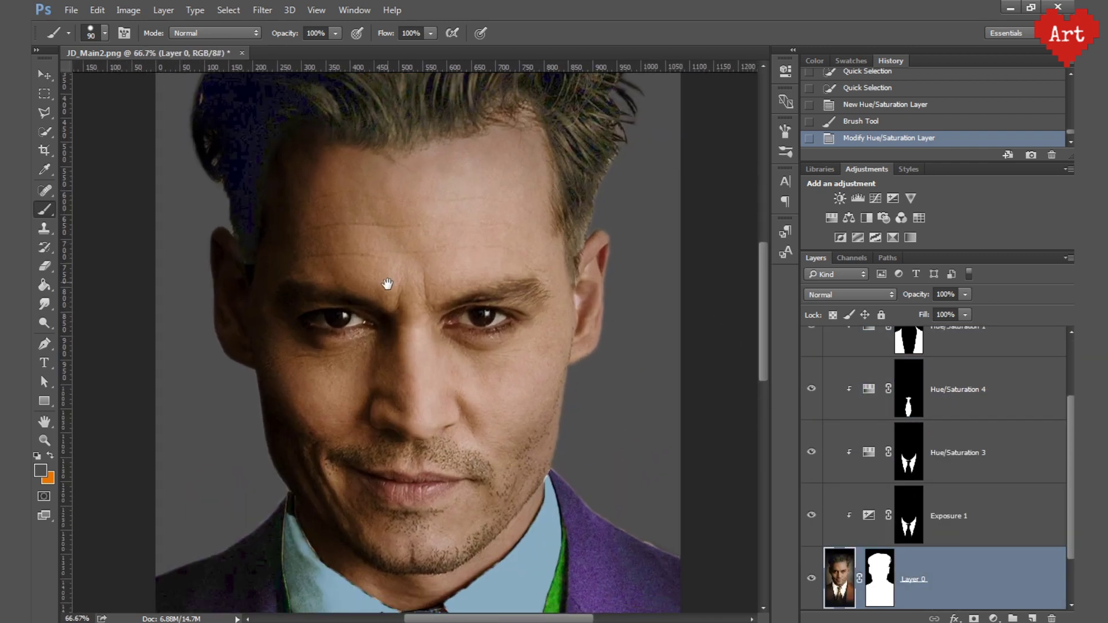
click(44, 132)
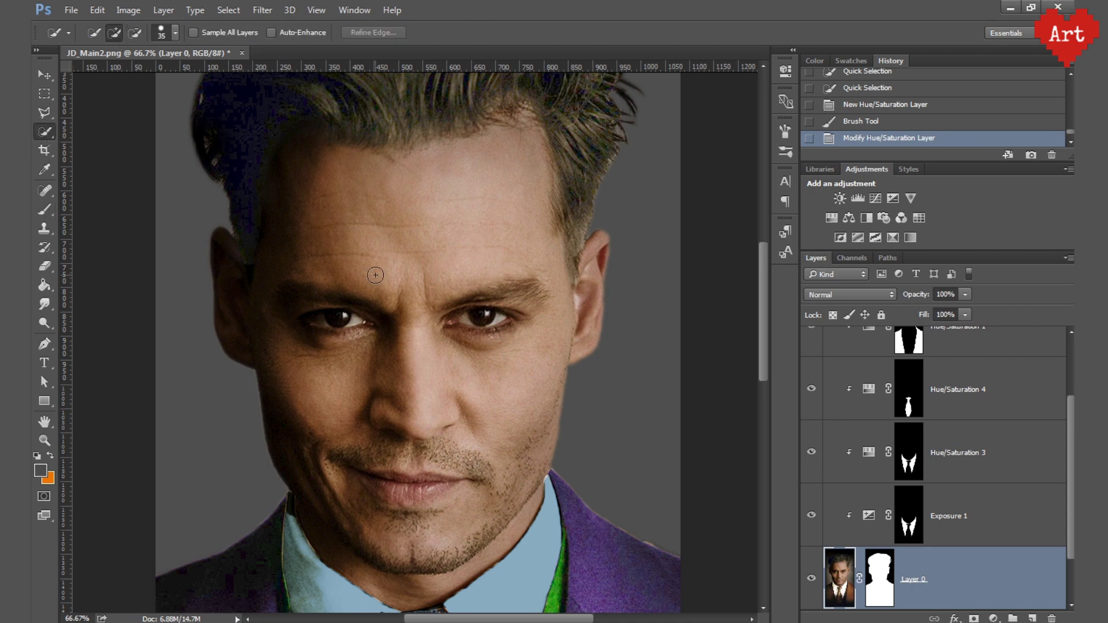
mouse_move(314, 235)
mouse_down()
mouse_move(369, 162)
mouse_move(543, 286)
mouse_move(537, 396)
mouse_move(646, 188)
mouse_move(569, 136)
mouse_move(606, 205)
mouse_move(586, 400)
mouse_move(640, 535)
mouse_up()
key(alt)
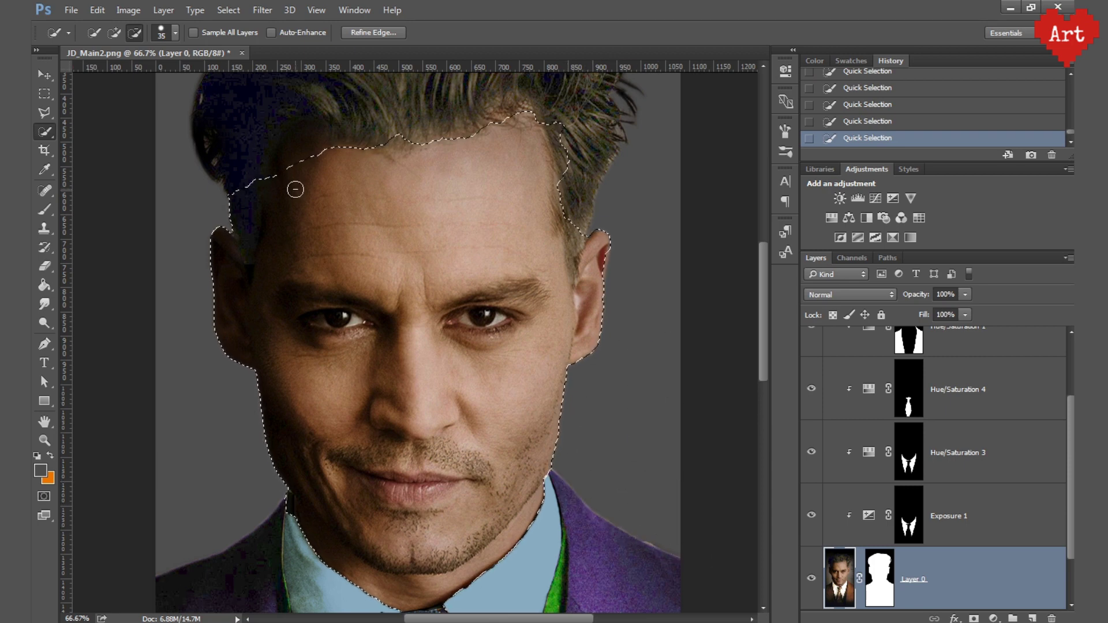
drag(294, 183, 230, 190)
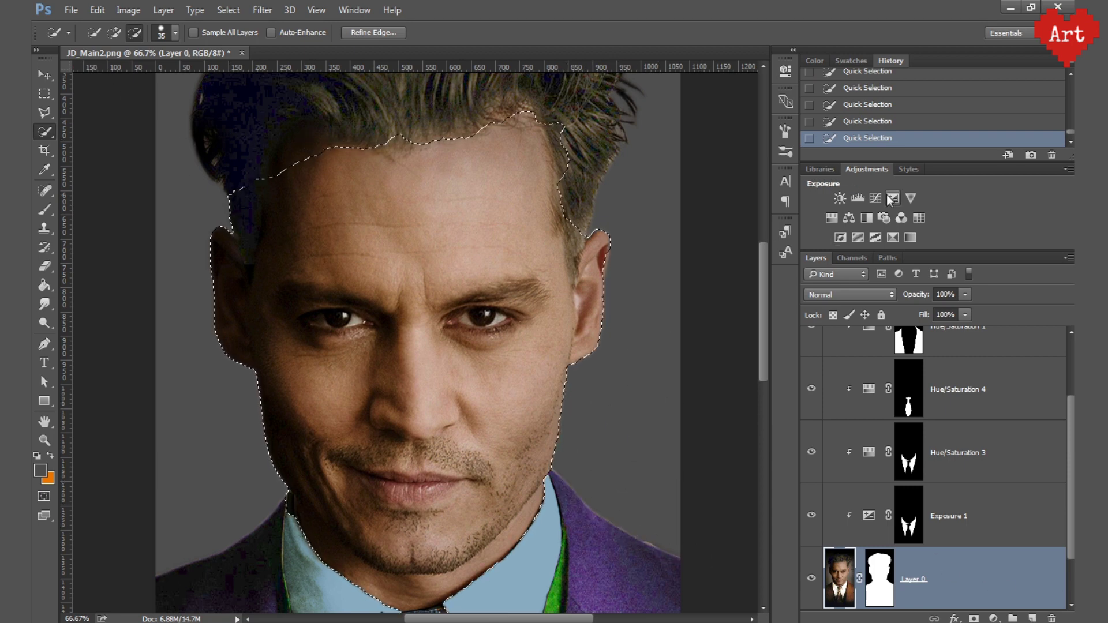
Add a Vibrance adjustment to the face selection and mask it off along the jaw and chin.
click(910, 198)
click(785, 71)
click(50, 456)
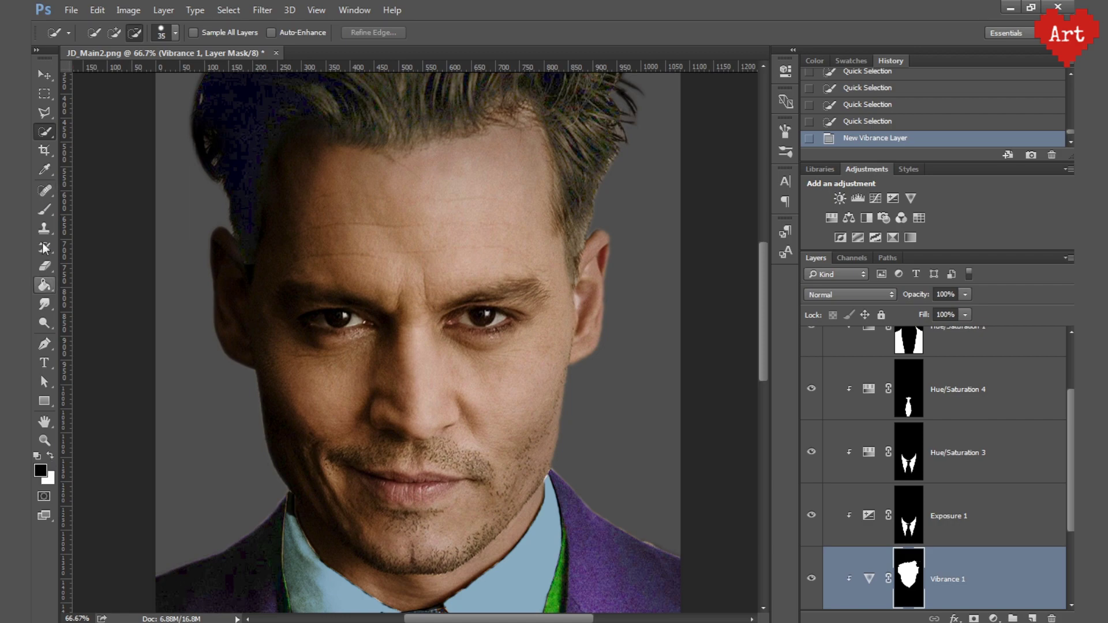
click(44, 209)
key(ctrl+plus)
key(ctrl+plus)
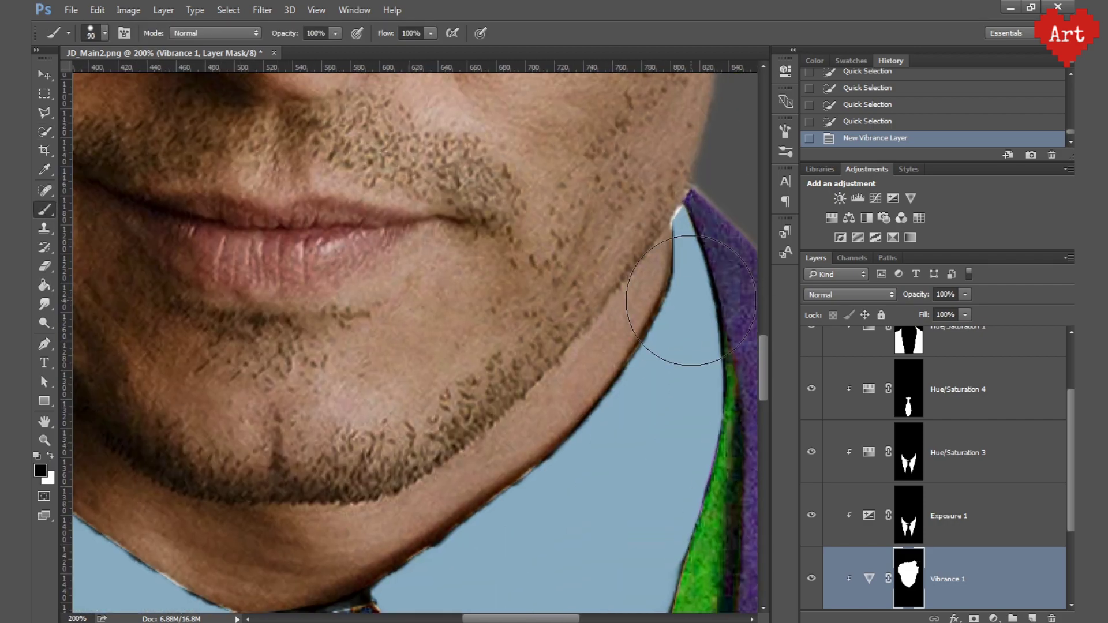
key(bracketleft)
key(bracketleft)
key(bracketleft)
drag(681, 265, 606, 374)
drag(381, 484, 467, 520)
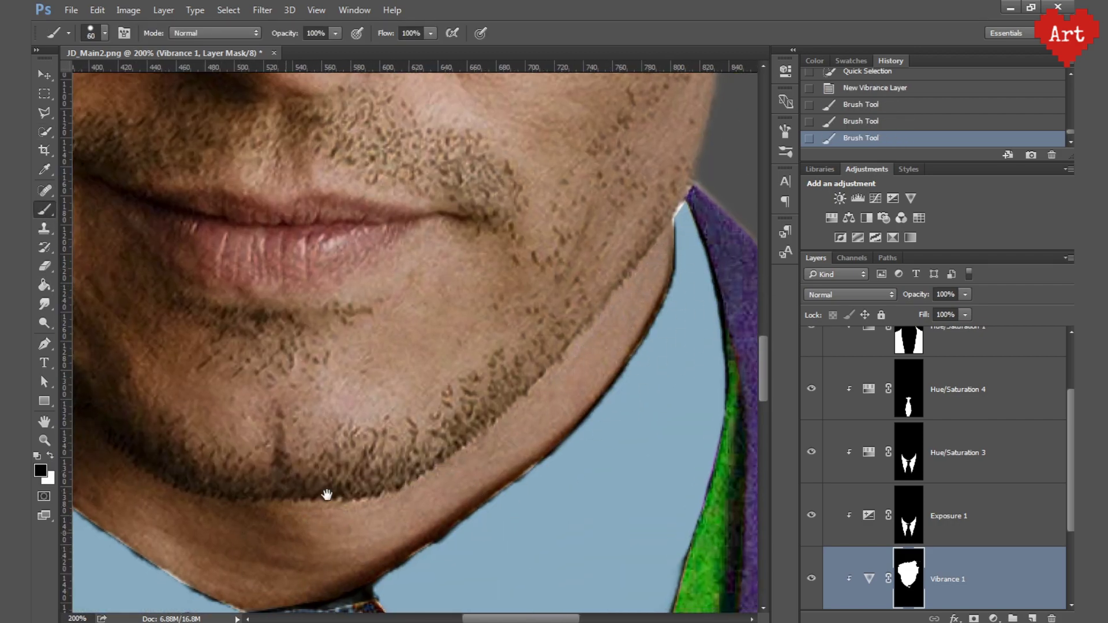
mouse_move(306, 496)
mouse_down()
mouse_move(445, 519)
mouse_move(499, 576)
mouse_up()
Mask the Vibrance adjustment off the other side of the jaw.
key(ctrl+minus)
scroll(218, 445, down, 2)
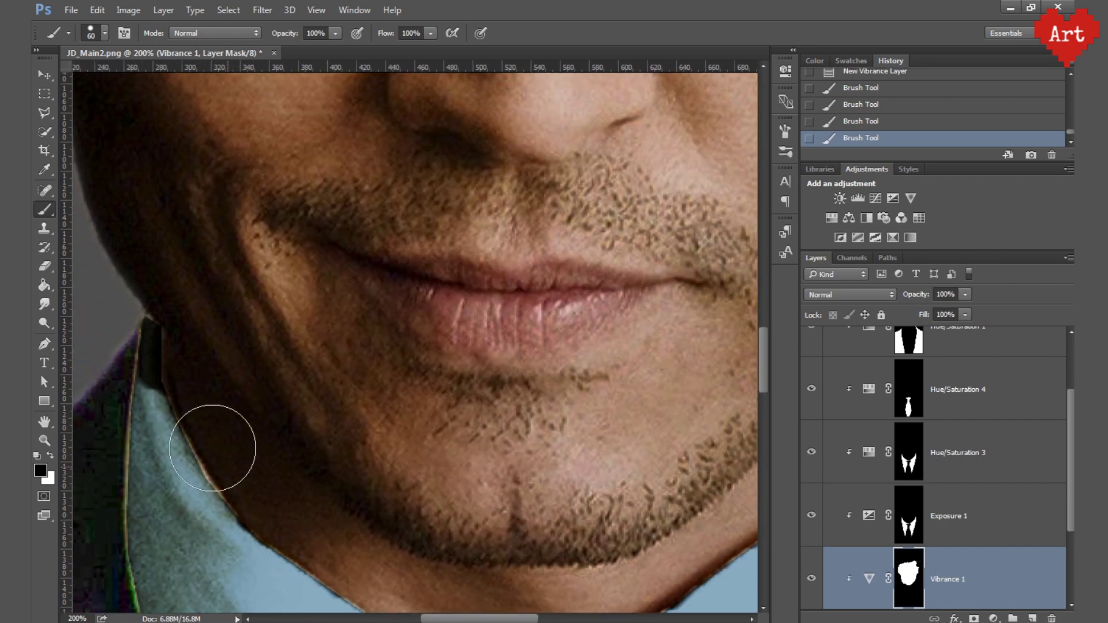
drag(217, 445, 151, 375)
key(ctrl+minus)
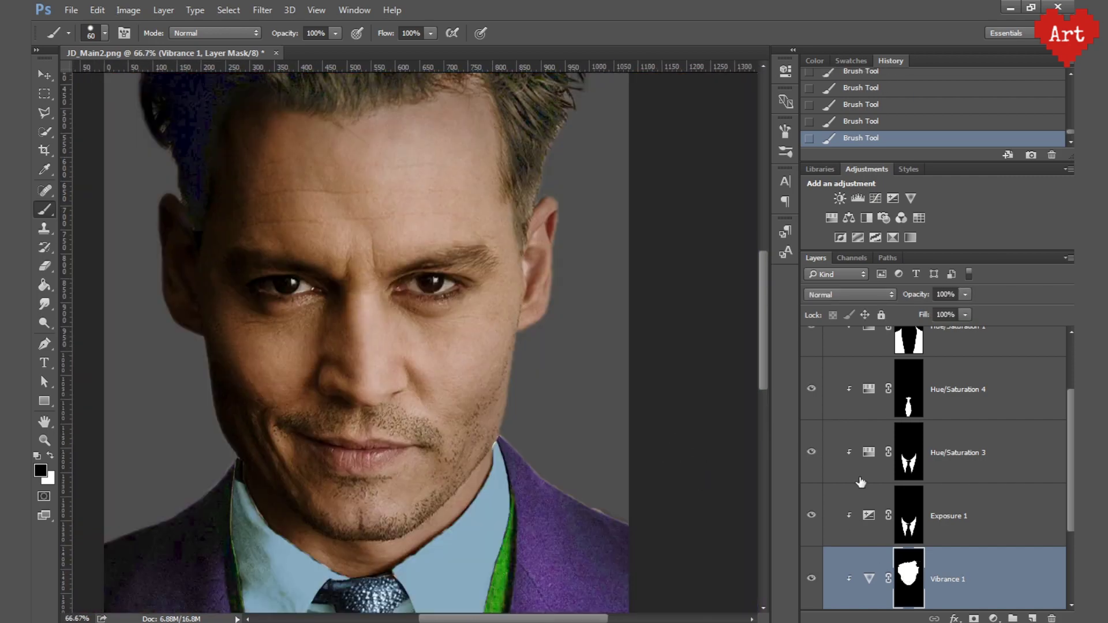
Refine the Vibrance mask: darken the hair edge and paint the forehead back in white.
drag(352, 344, 364, 374)
alt+click(913, 591)
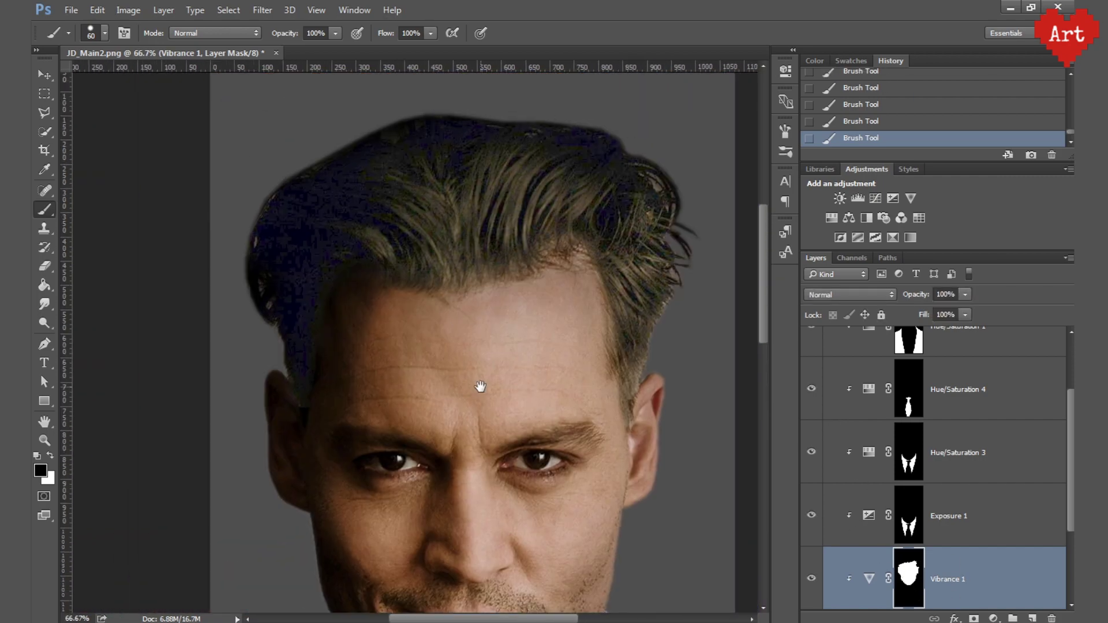
key(ctrl+plus)
ctrl+click(906, 574)
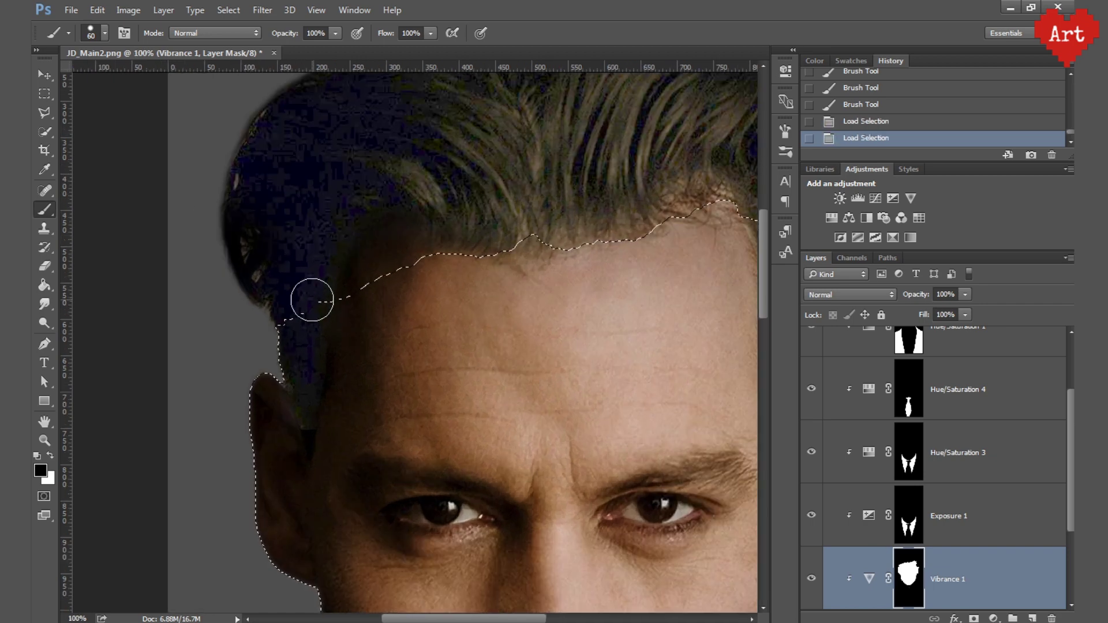
key(bracketleft)
key(bracketleft)
key(bracketleft)
mouse_move(304, 363)
mouse_down()
mouse_move(295, 378)
mouse_move(322, 302)
mouse_up()
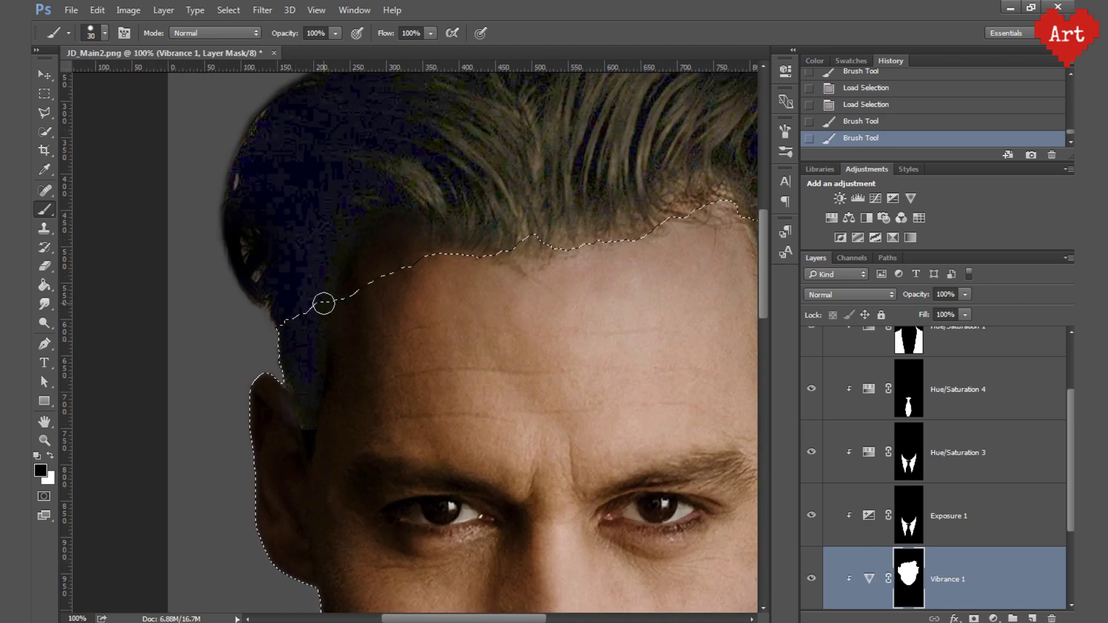
key(ctrl+d)
ctrl+click(908, 577)
click(50, 456)
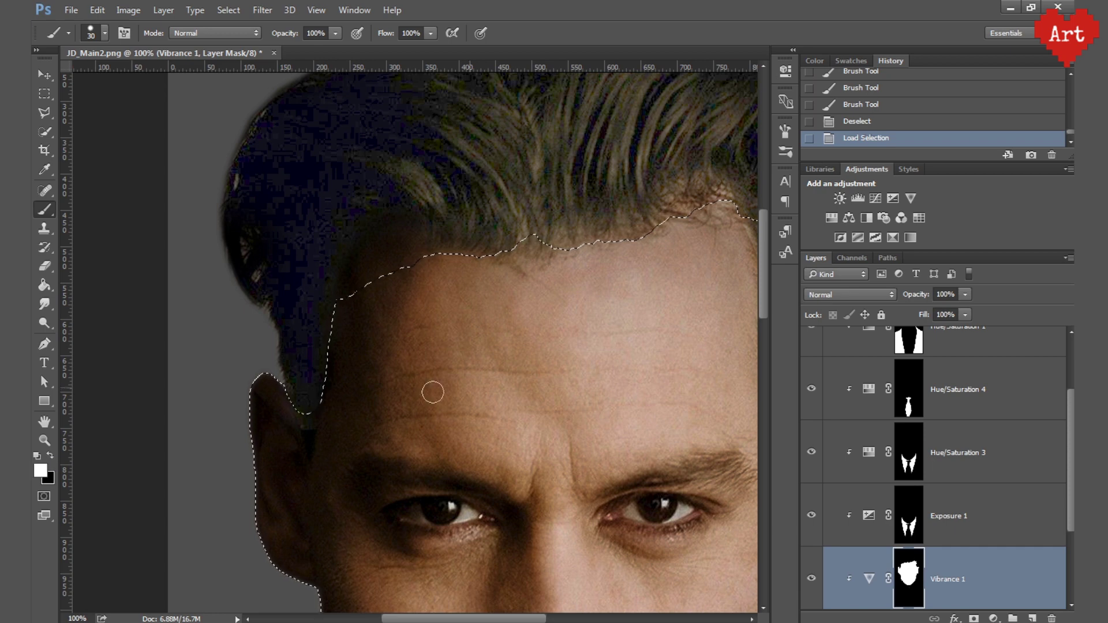
key(ctrl+d)
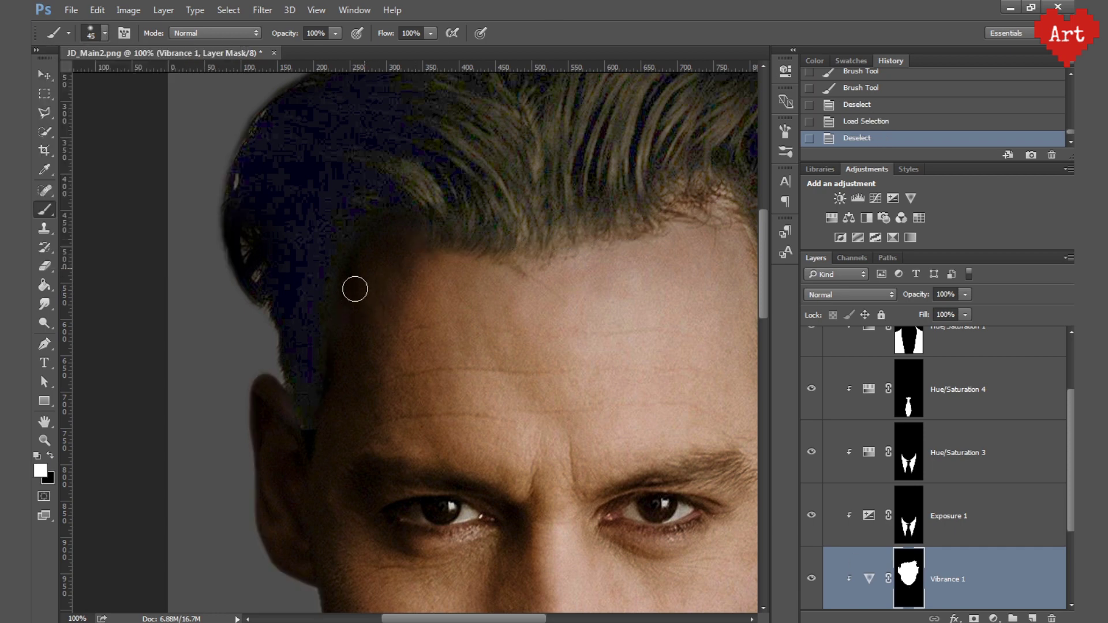
mouse_move(367, 299)
mouse_down()
mouse_move(477, 238)
mouse_move(285, 292)
mouse_move(437, 282)
mouse_up()
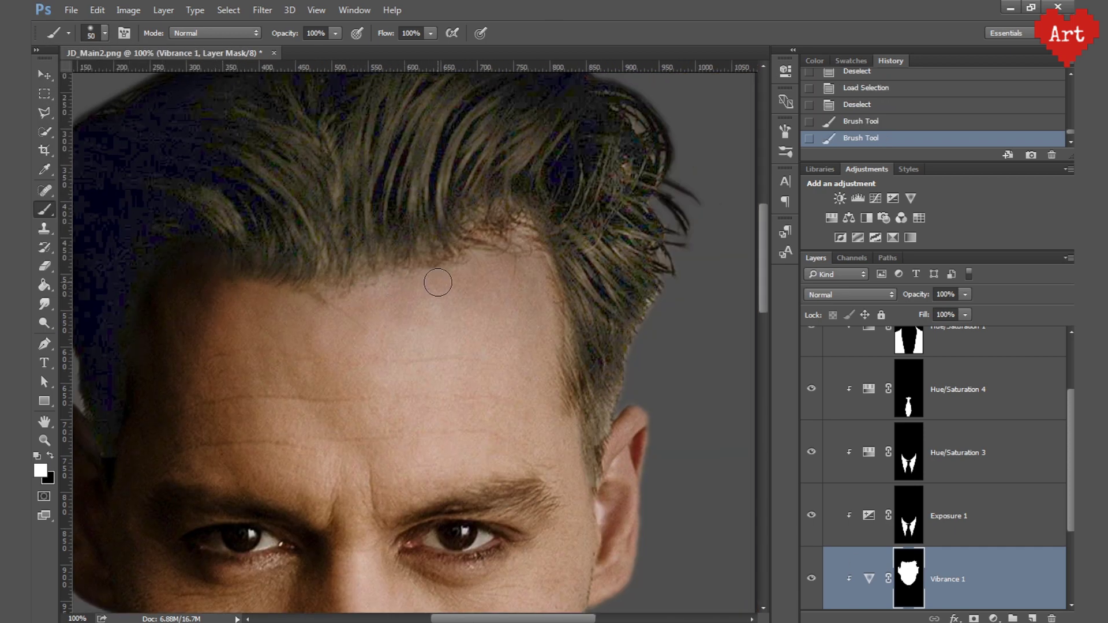
drag(527, 265, 515, 307)
Mask the Vibrance adjustment off the temple hair near the ear.
ctrl+click(909, 577)
drag(681, 391, 640, 356)
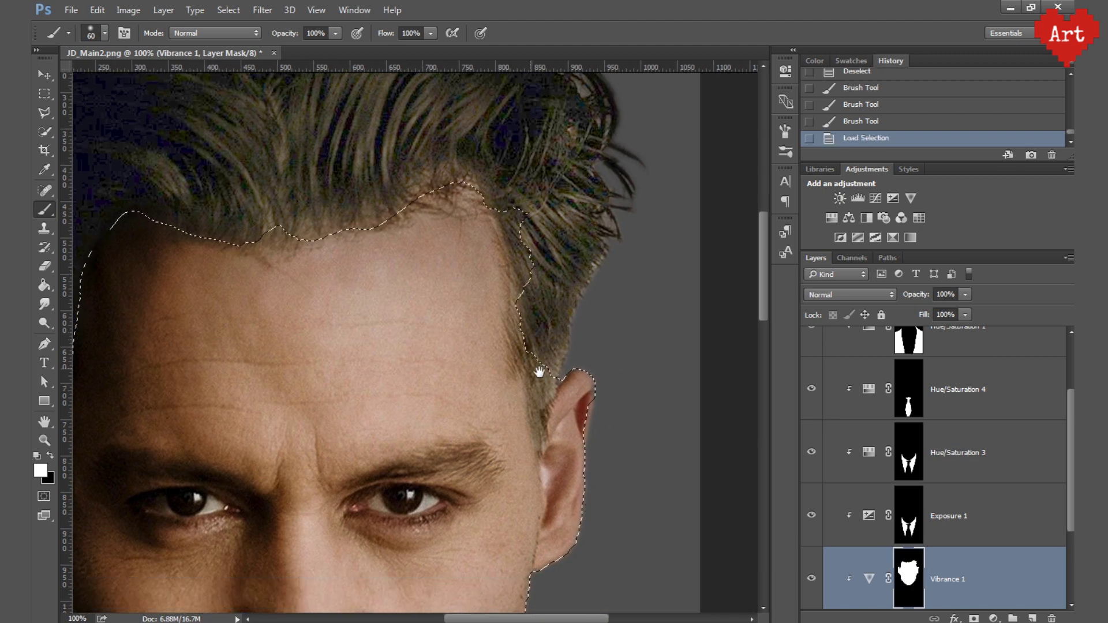
key(x)
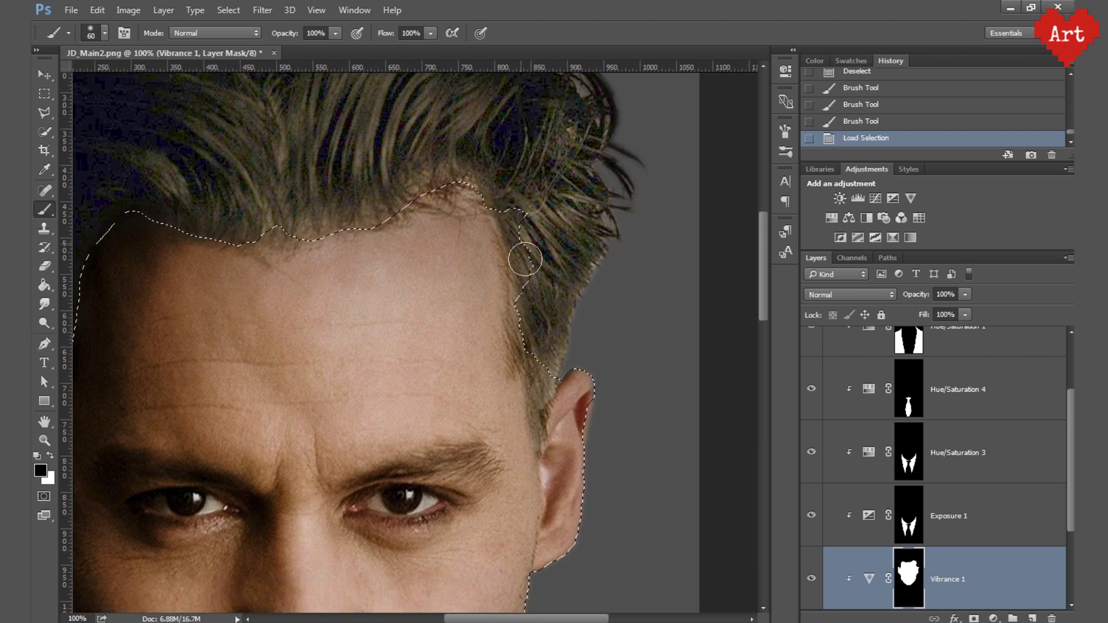
key(bracketleft)
key(bracketleft)
key(bracketleft)
mouse_move(540, 355)
mouse_down()
mouse_move(528, 323)
mouse_move(548, 377)
mouse_up()
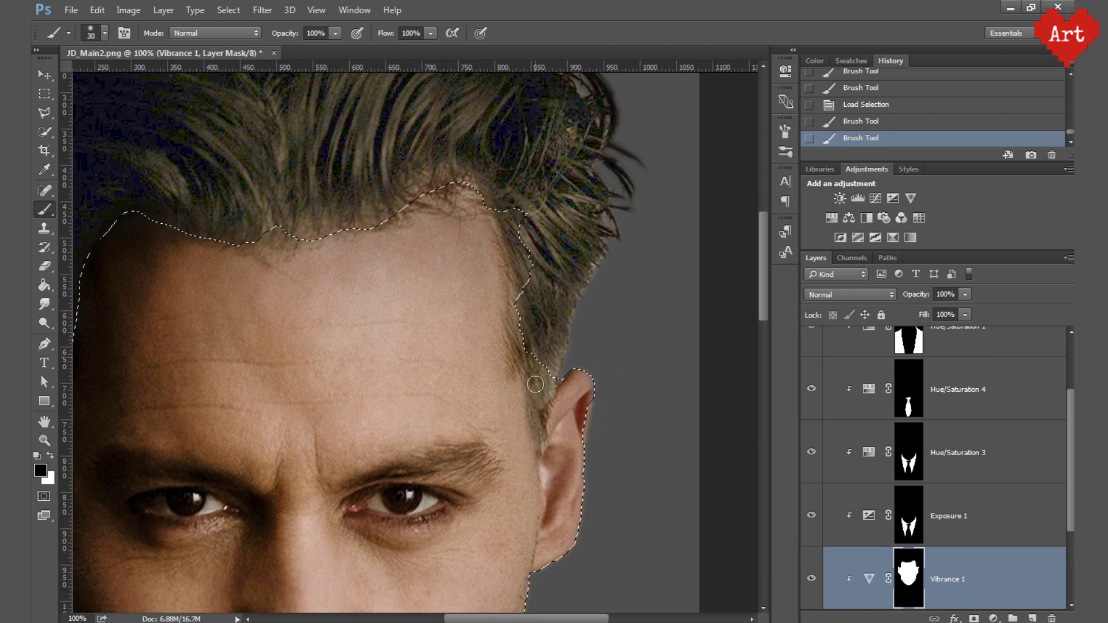
key(x)
key(ctrl+d)
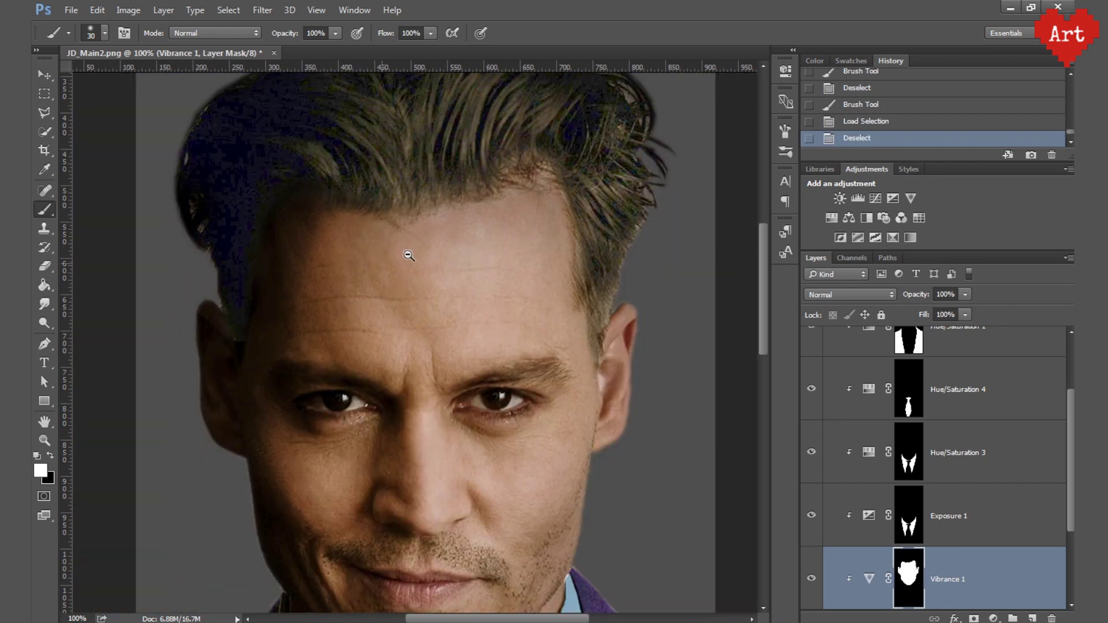
alt+click(408, 256)
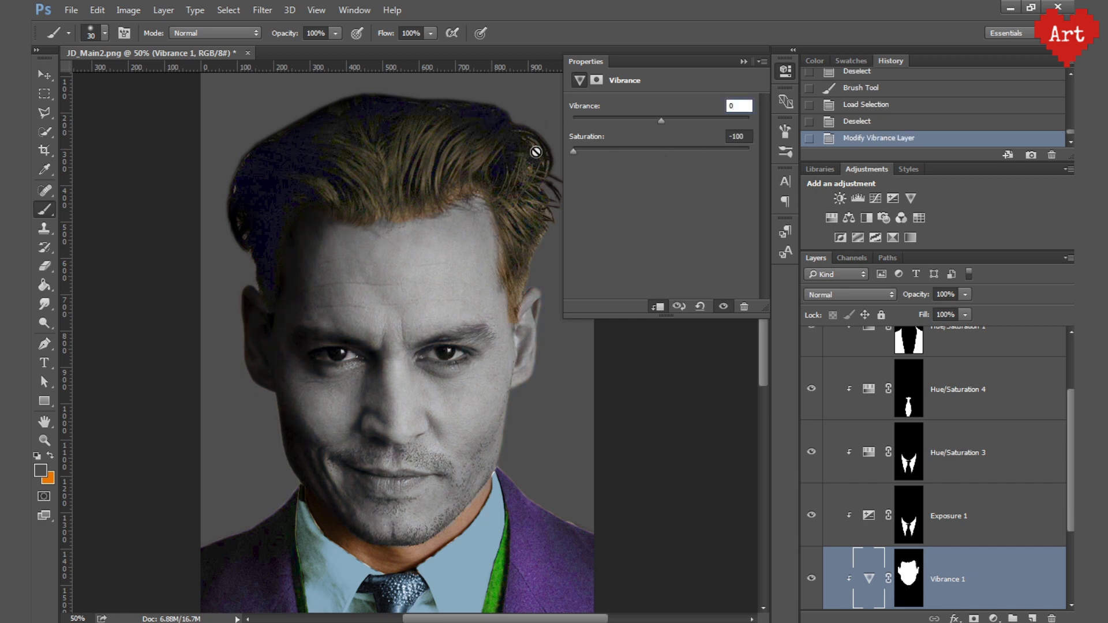
Undo the mask inversion and paint black to restore a faint hint of skin colour.
click(786, 70)
scroll(412, 316, up, 1)
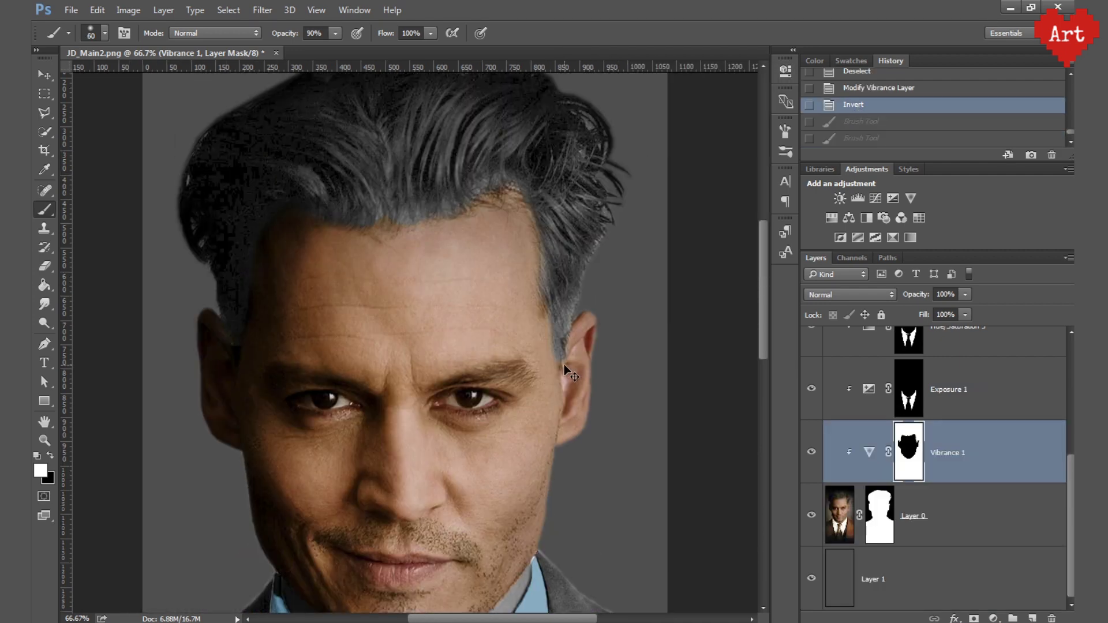
key(ctrl+shift+z)
key(ctrl+shift+z)
key(ctrl+alt+z)
key(ctrl+alt+z)
key(ctrl+alt+z)
drag(474, 369, 450, 294)
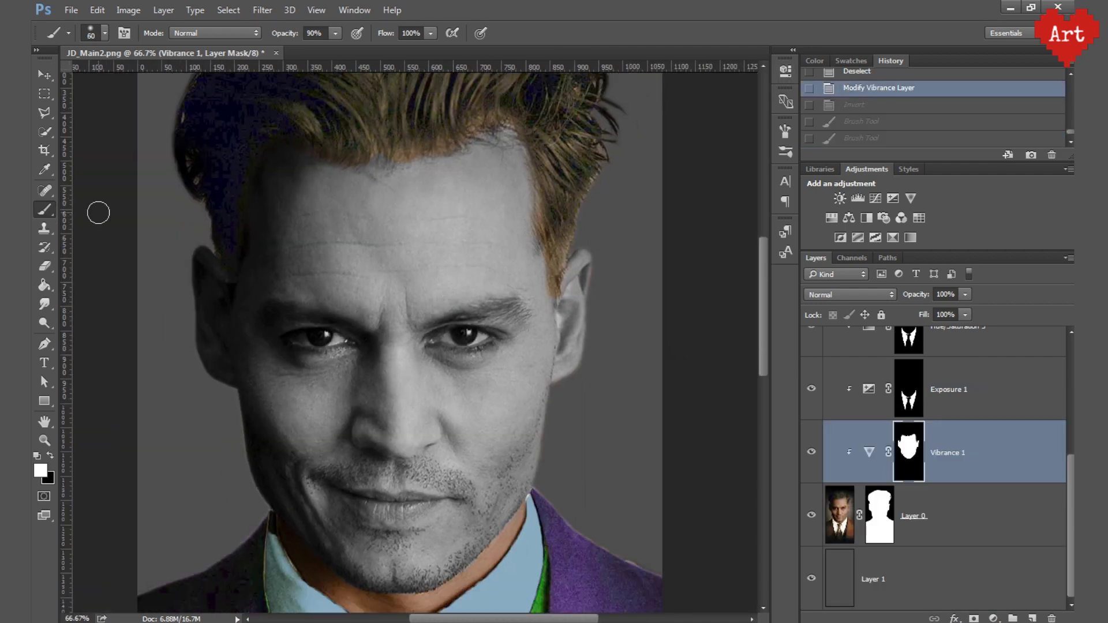
key(x)
mouse_move(501, 163)
mouse_down()
mouse_move(445, 240)
mouse_move(468, 261)
mouse_up()
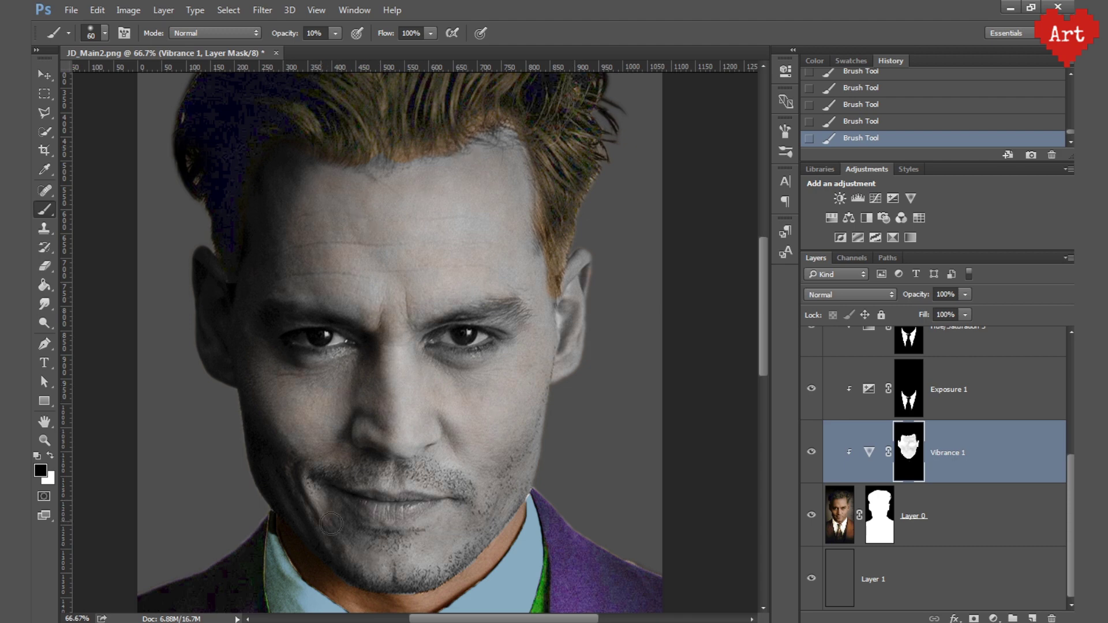
With a small brush, paint black over the eyes and lips so they keep their colour.
key(ctrl+plus)
key(ctrl+plus)
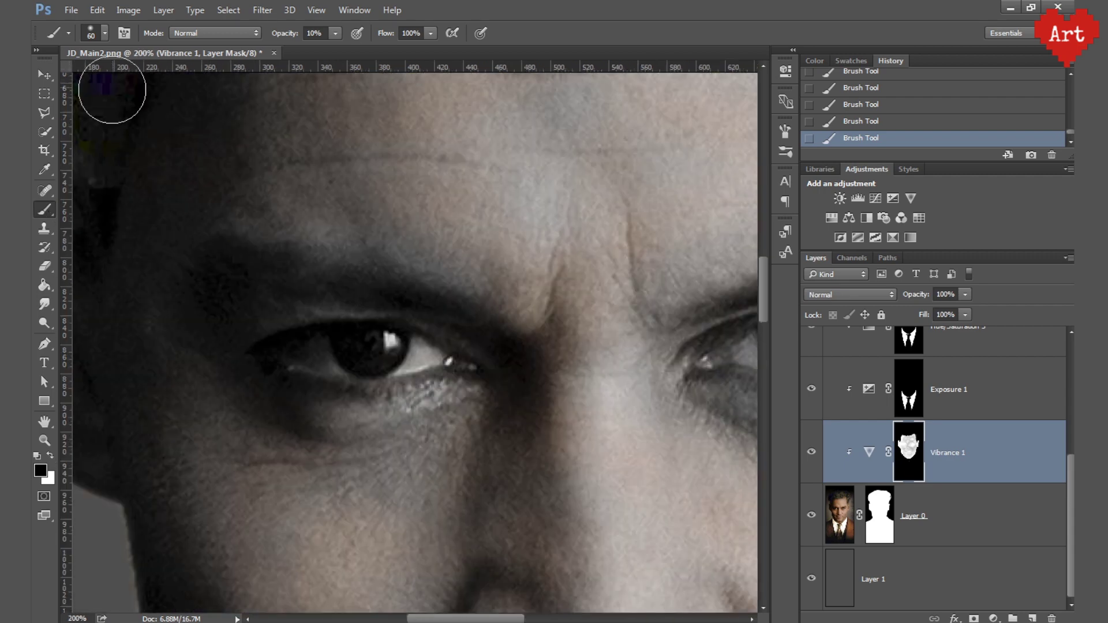
click(105, 34)
drag(291, 29, 528, 9)
key(ctrl+plus)
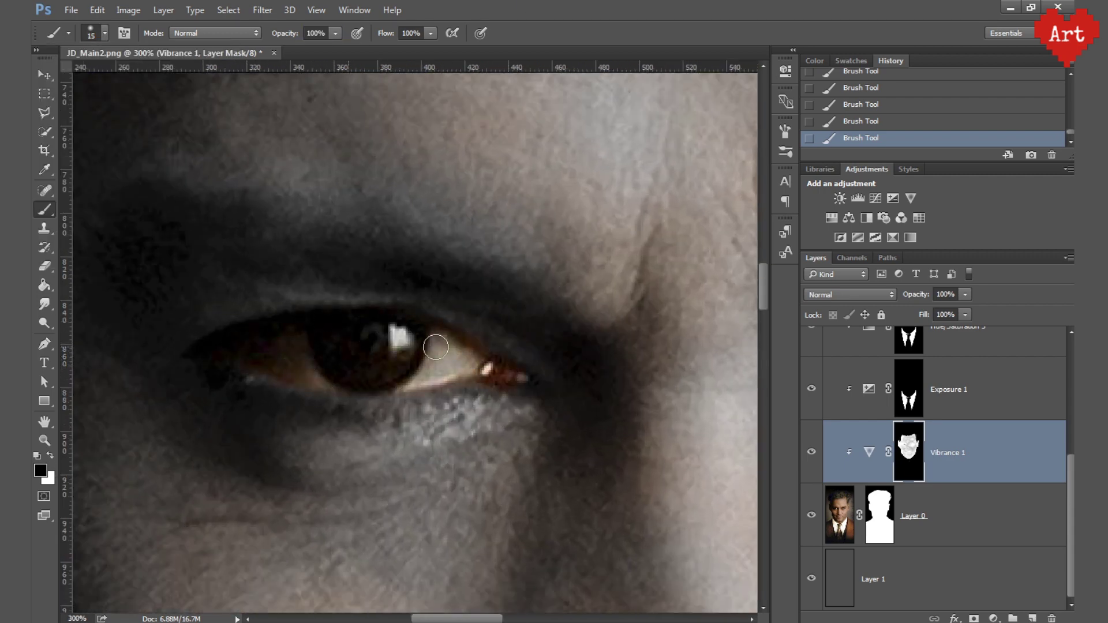
drag(639, 375, 207, 386)
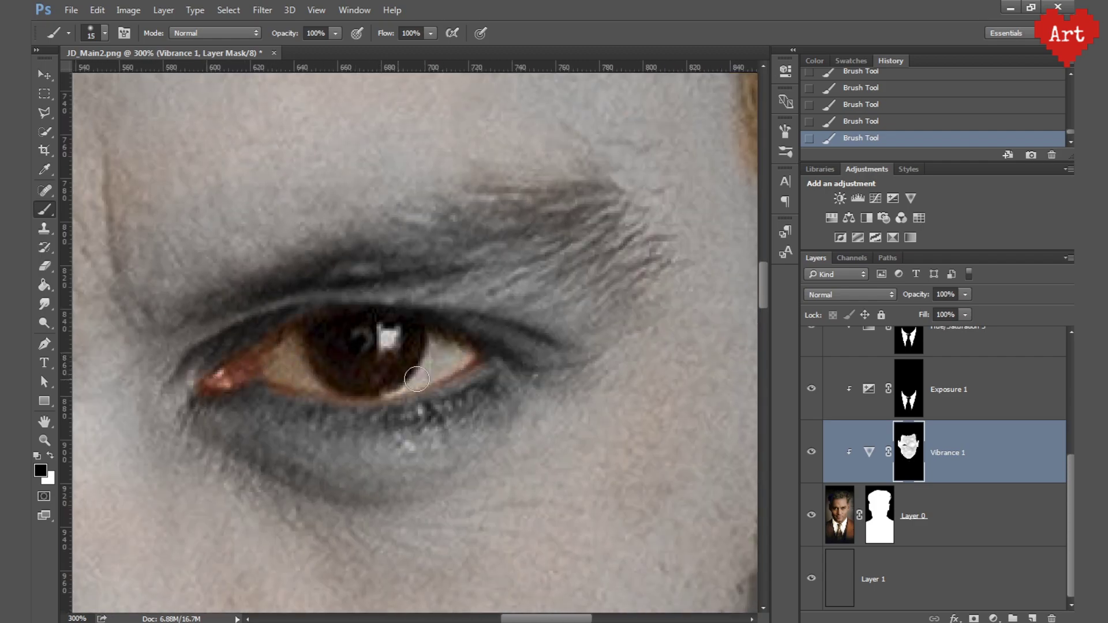
scroll(229, 378, down, 3)
scroll(252, 413, up, 2)
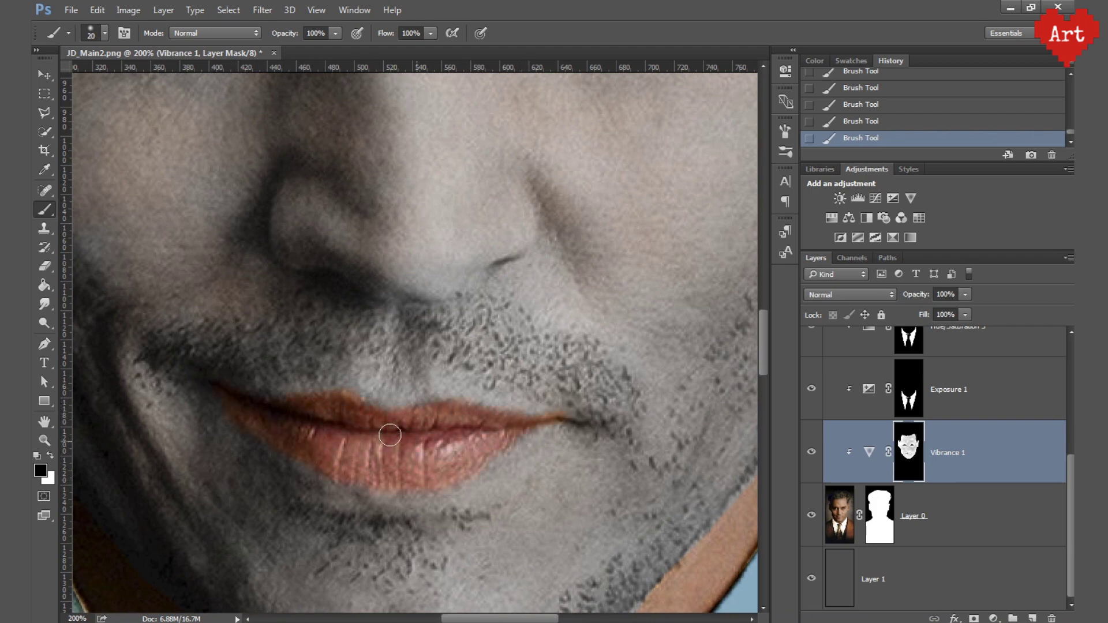
scroll(437, 474, down, 3)
scroll(404, 346, down, 2)
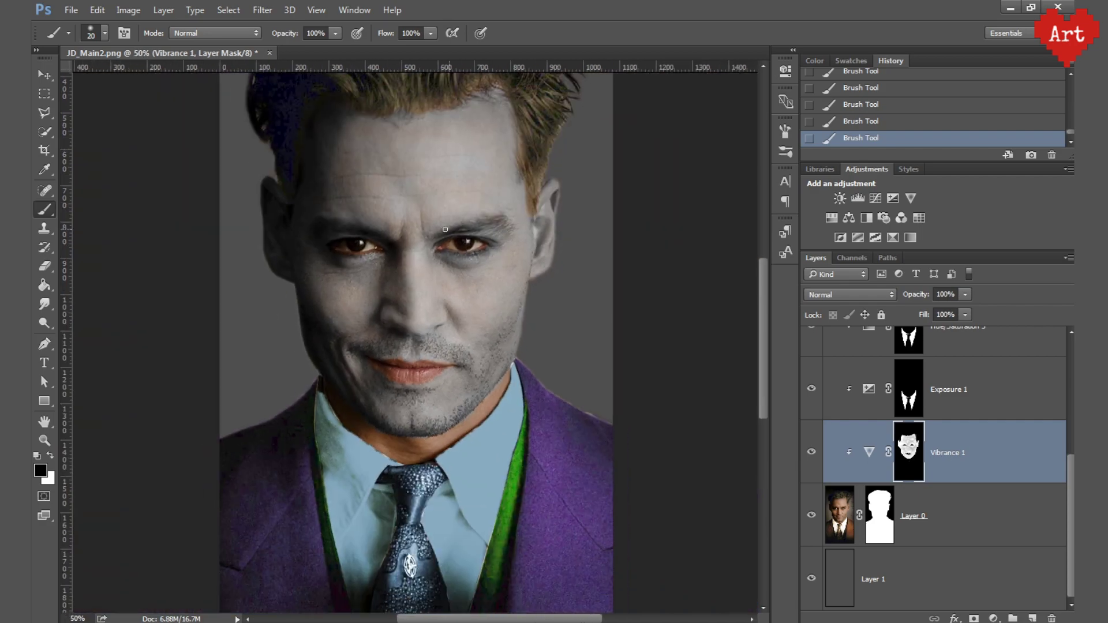
scroll(372, 198, up, 1)
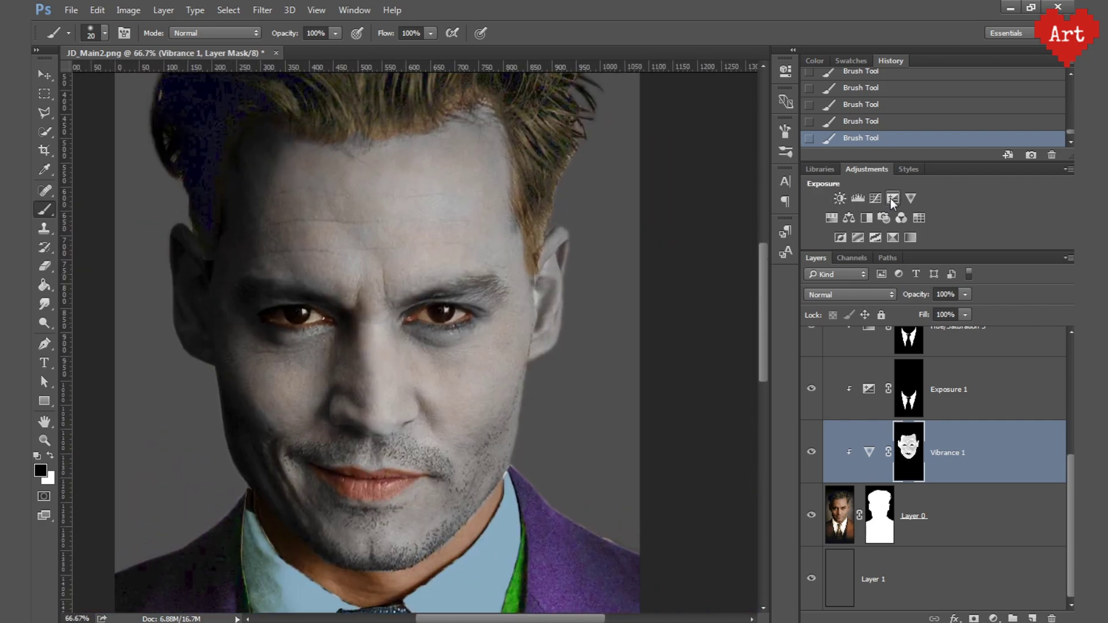
Add an Exposure layer with the copied face mask and raise exposure to about +0.39.
click(892, 198)
drag(903, 534, 909, 456)
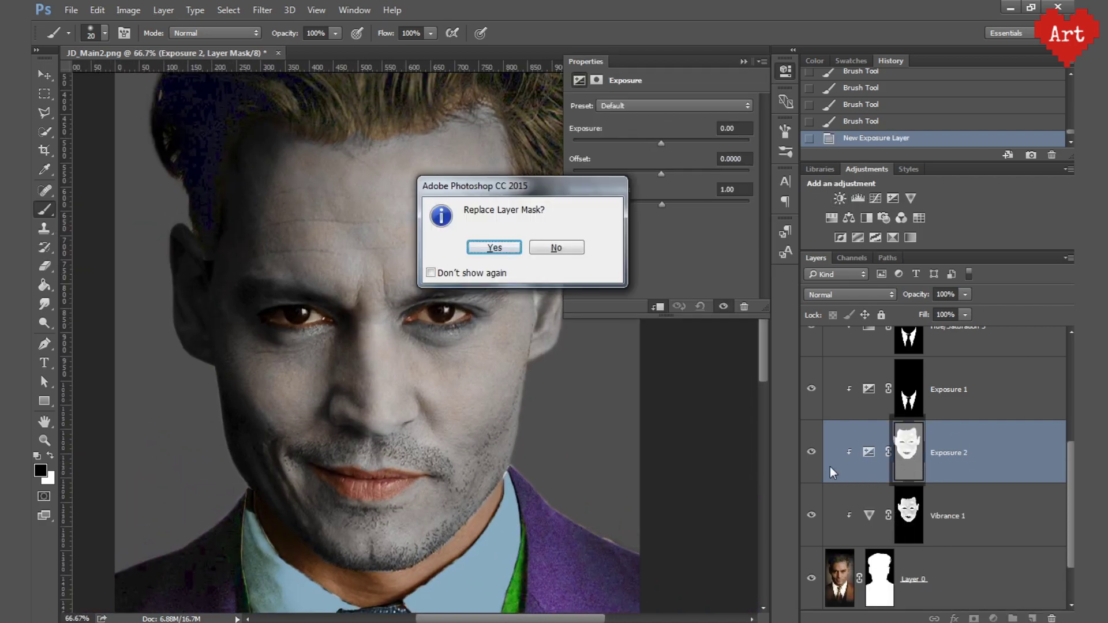
key(Return)
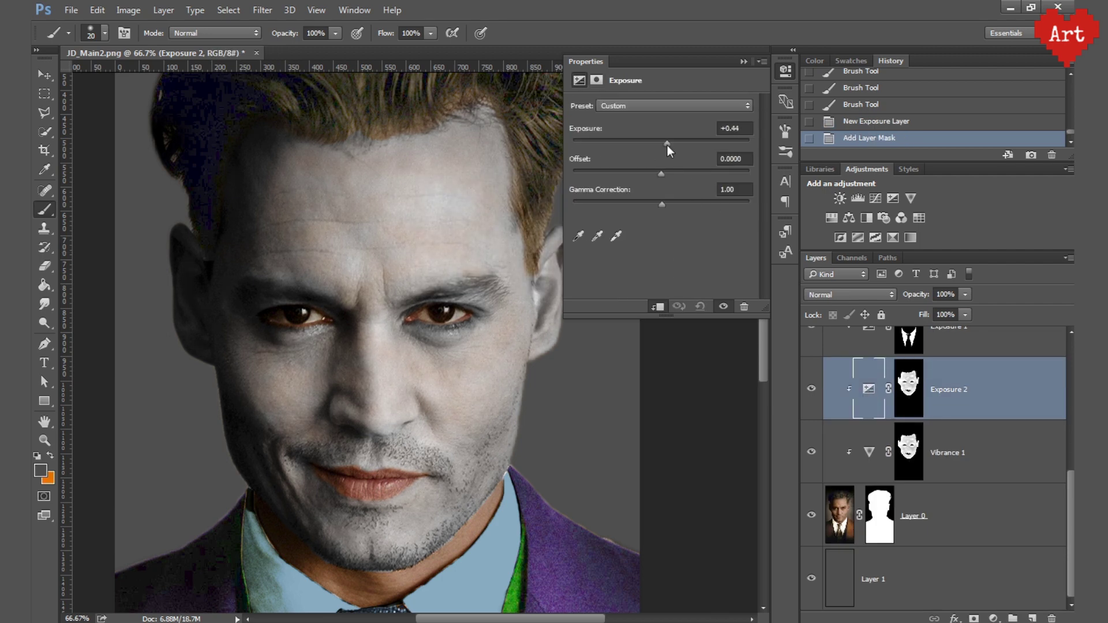
drag(665, 144, 668, 147)
click(785, 72)
click(909, 388)
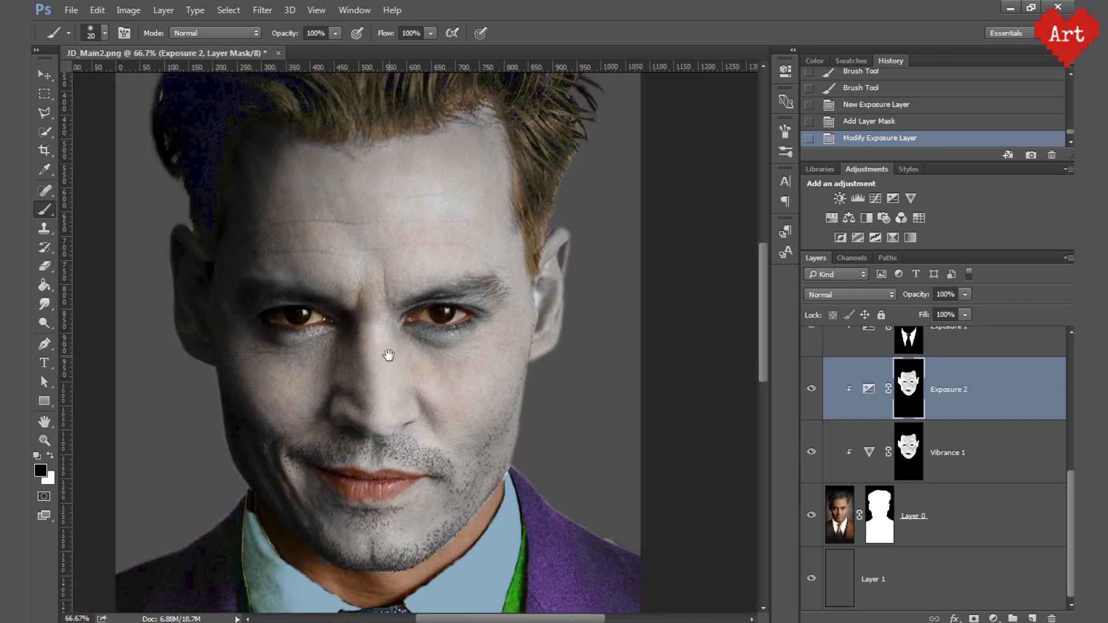
key(ctrl+0)
scroll(422, 231, up, 3)
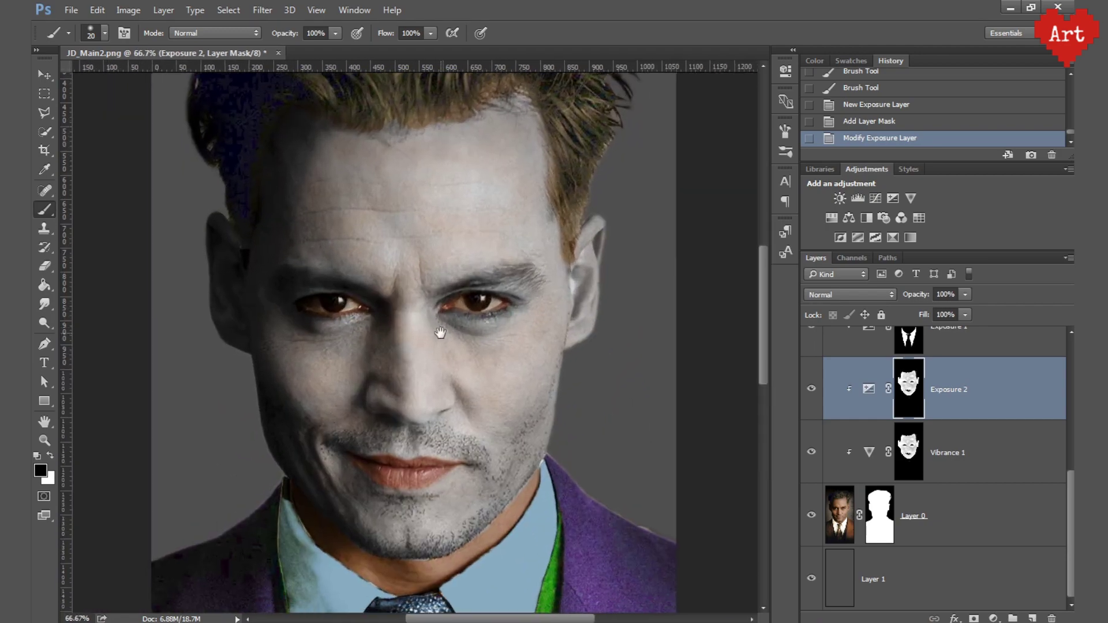
Try a Brightness/Contrast layer with brightness -30, then revert it and delete its mask.
click(840, 198)
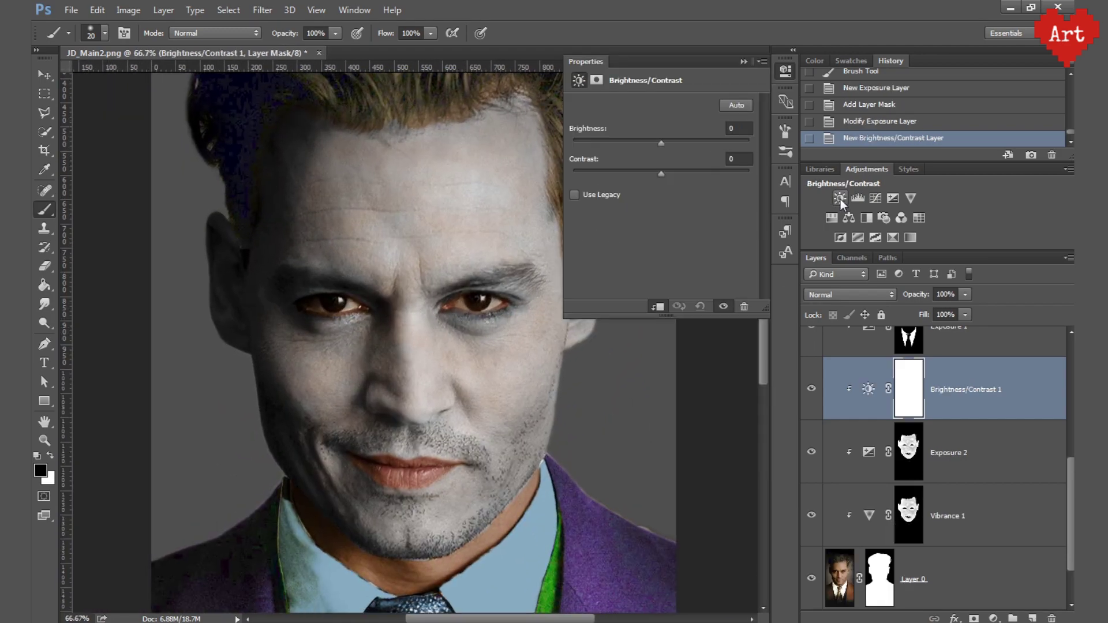
click(662, 174)
drag(661, 143, 566, 142)
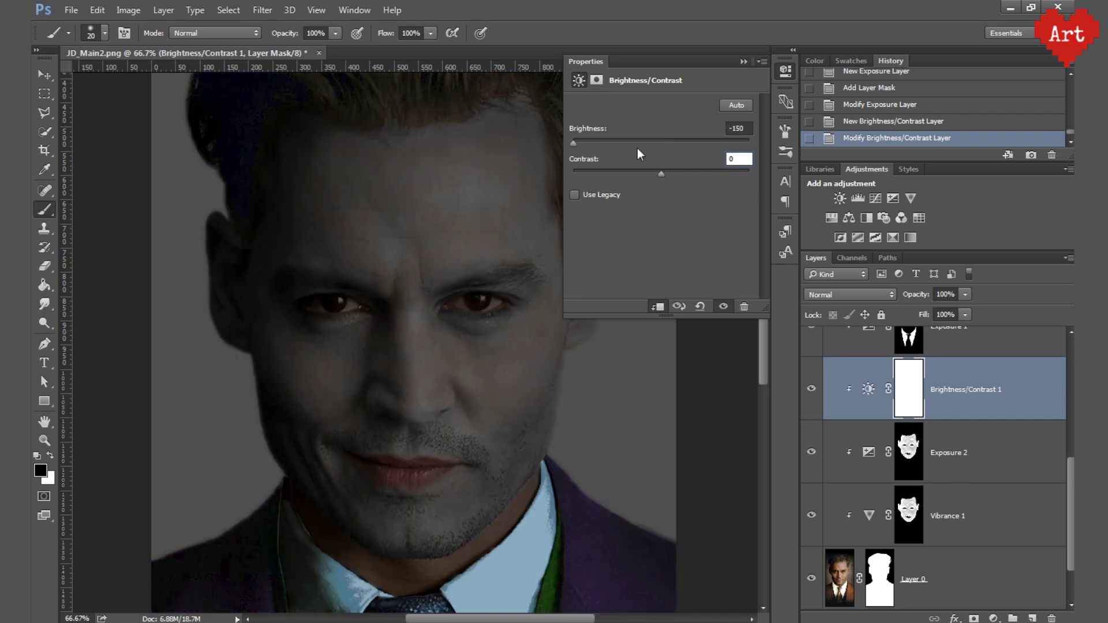
text(-30)
key(Return)
click(741, 128)
key(Return)
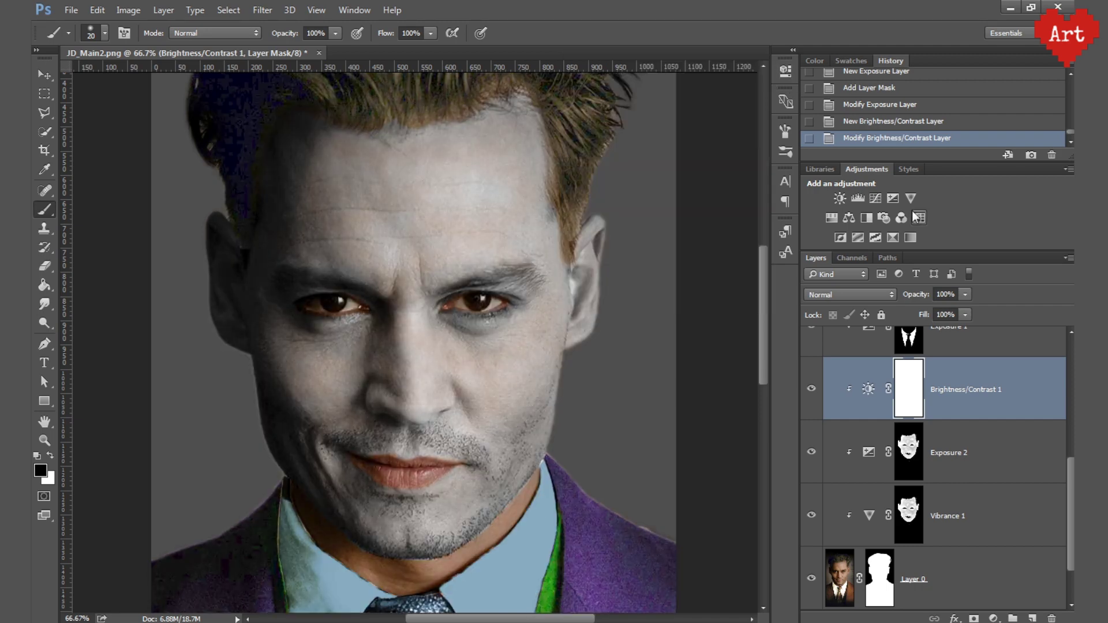
key(Delete)
key(Return)
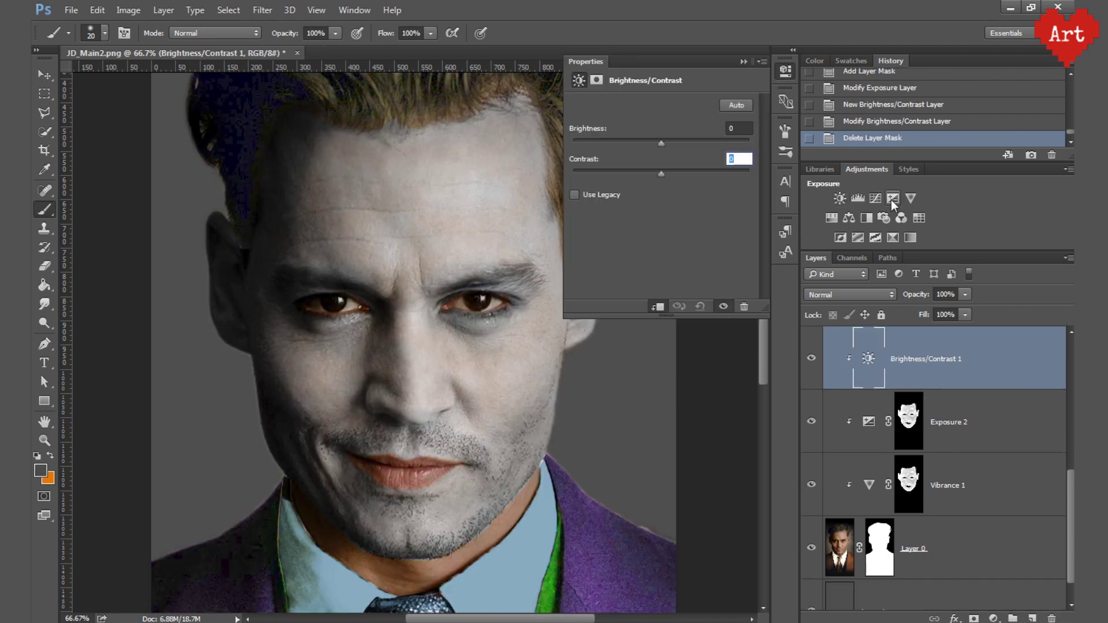
Add another strongly darkened Exposure layer and delete the Brightness/Contrast layer.
click(893, 198)
drag(661, 143, 573, 143)
click(923, 422)
key(Delete)
Set the new Exposure layer to -3.86, invert its mask, and use a 50% opacity brush.
key(Return)
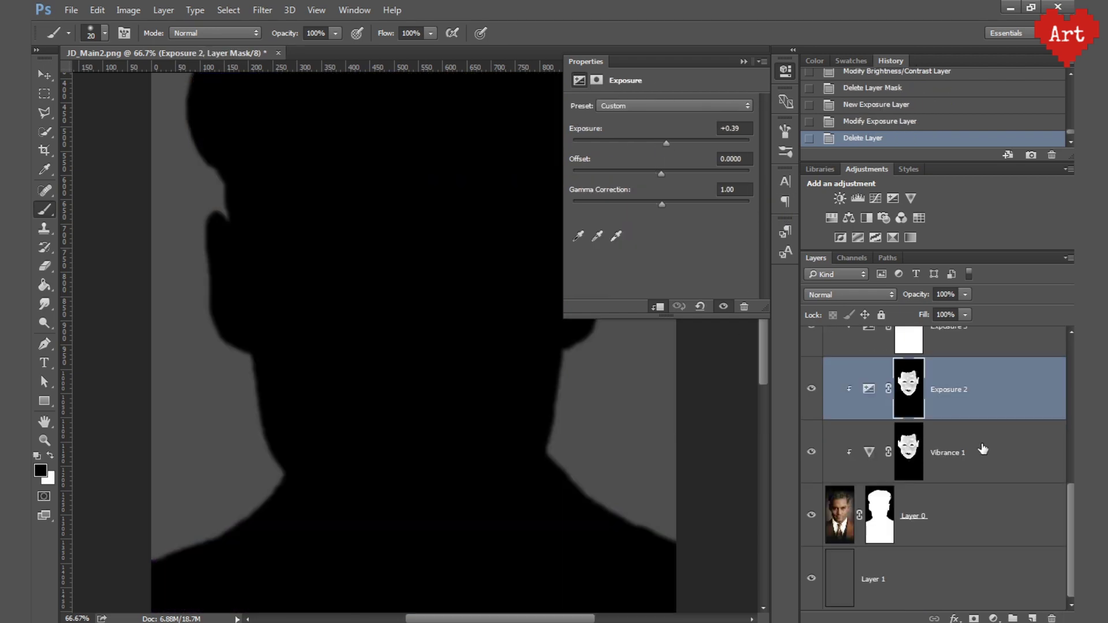
drag(573, 144, 587, 152)
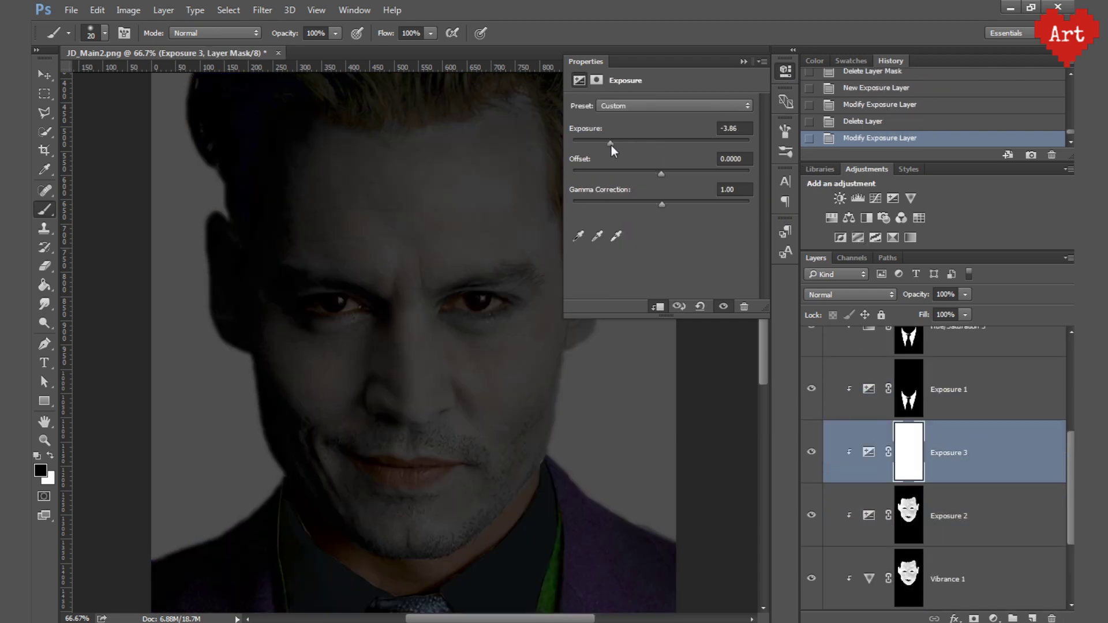
key(ctrl+i)
double_click(44, 440)
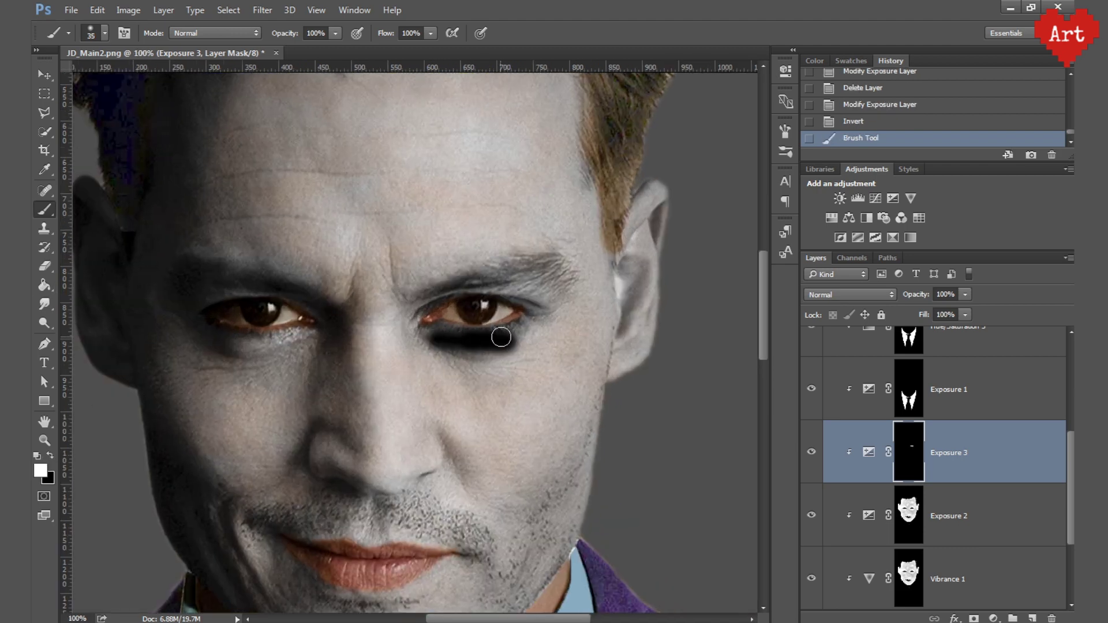
click(310, 32)
text(50)
key(Return)
Paint shadows under both eyes and over the right upper lid toward the eyebrow.
mouse_move(439, 338)
mouse_down()
mouse_move(508, 346)
mouse_move(540, 335)
mouse_move(508, 337)
mouse_up()
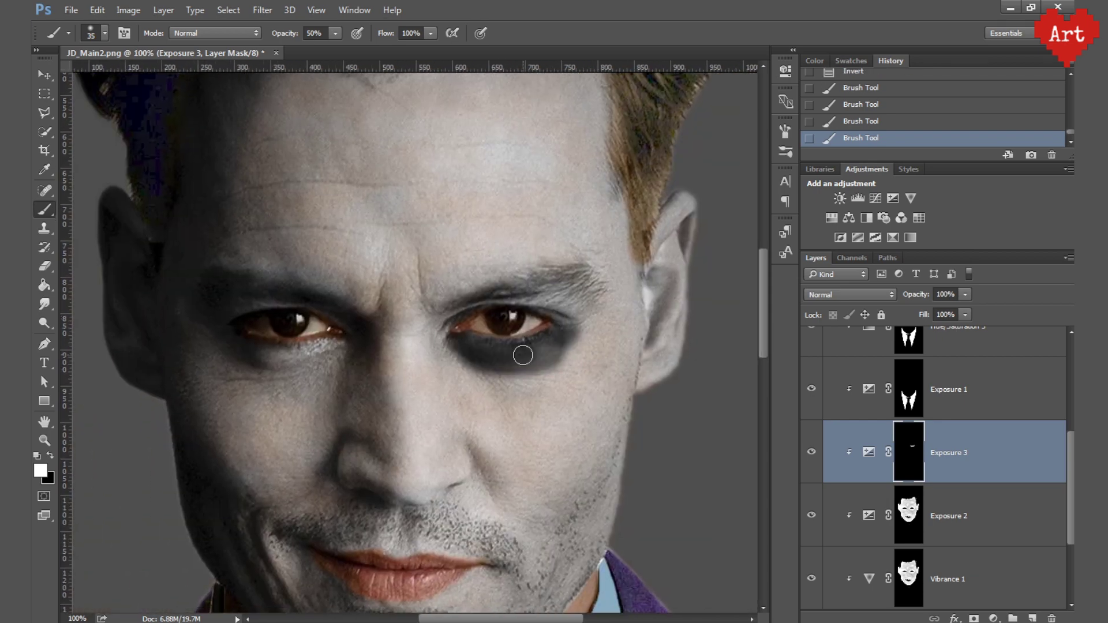
drag(340, 349, 228, 356)
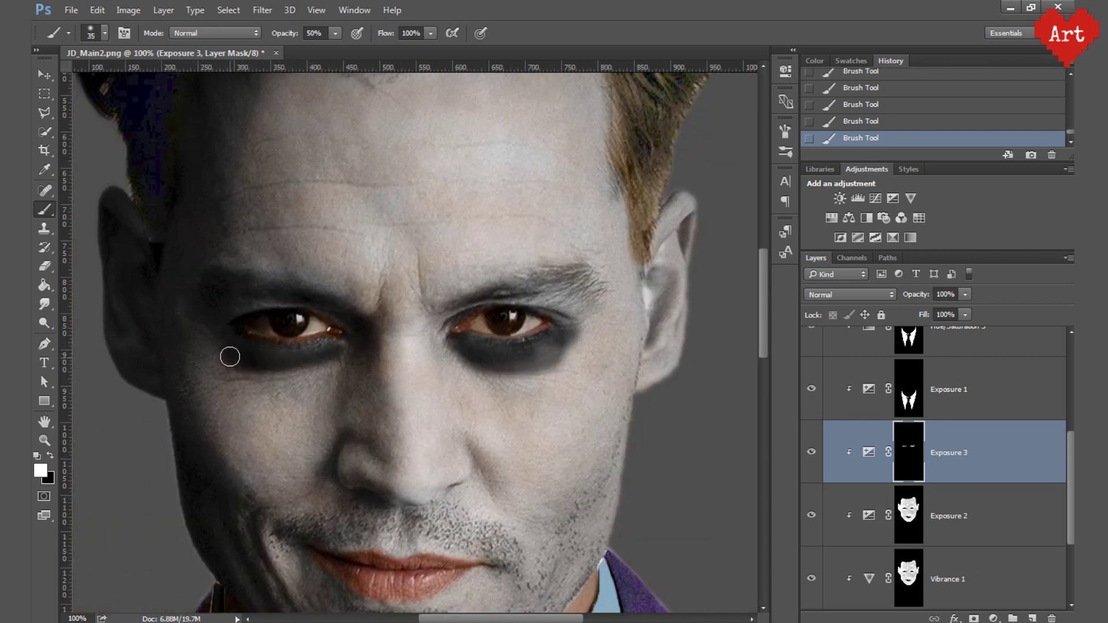
mouse_move(453, 338)
mouse_down()
mouse_move(564, 309)
mouse_move(477, 362)
mouse_up()
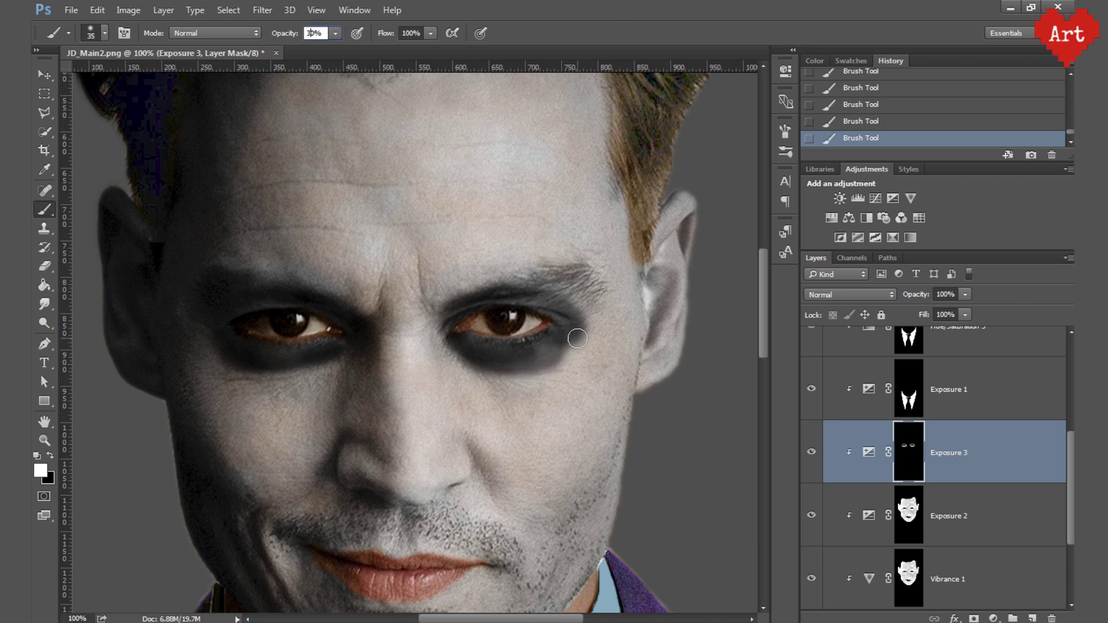
drag(577, 339, 519, 277)
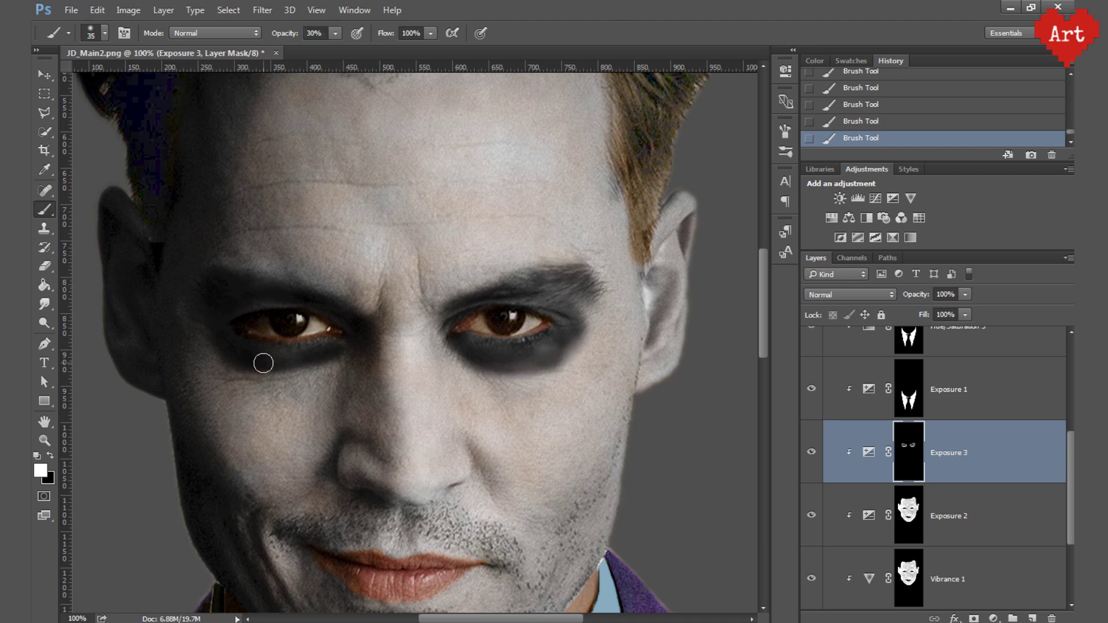
drag(588, 300, 546, 286)
mouse_move(606, 329)
mouse_down()
mouse_move(594, 289)
mouse_move(461, 372)
mouse_up()
drag(320, 364, 242, 369)
drag(346, 345, 240, 344)
drag(283, 378, 225, 378)
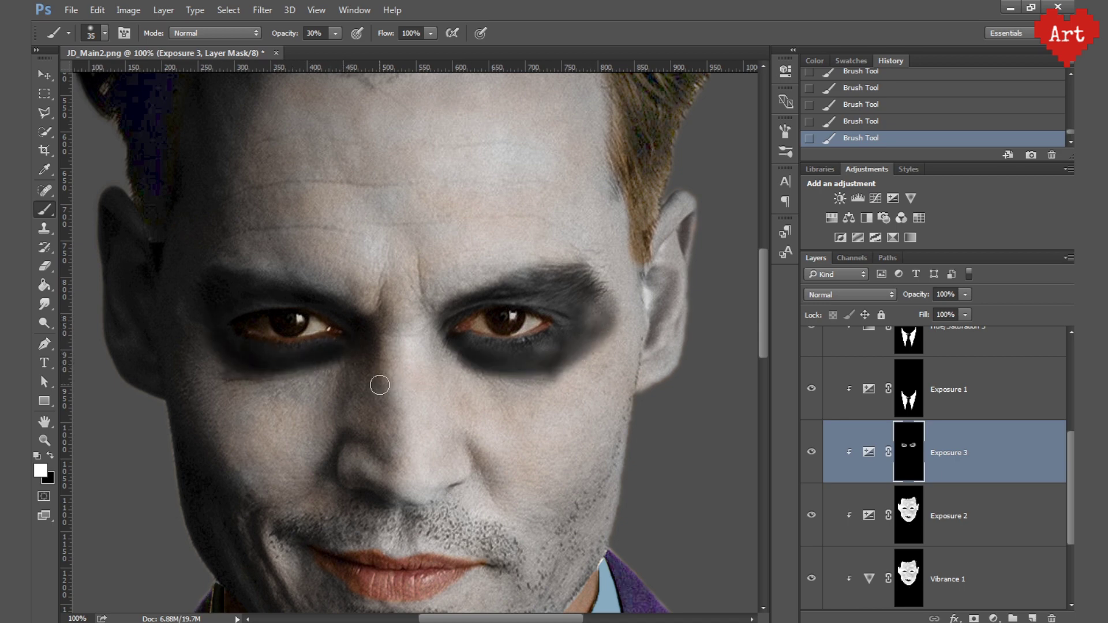
key(ctrl+0)
key(ctrl+1)
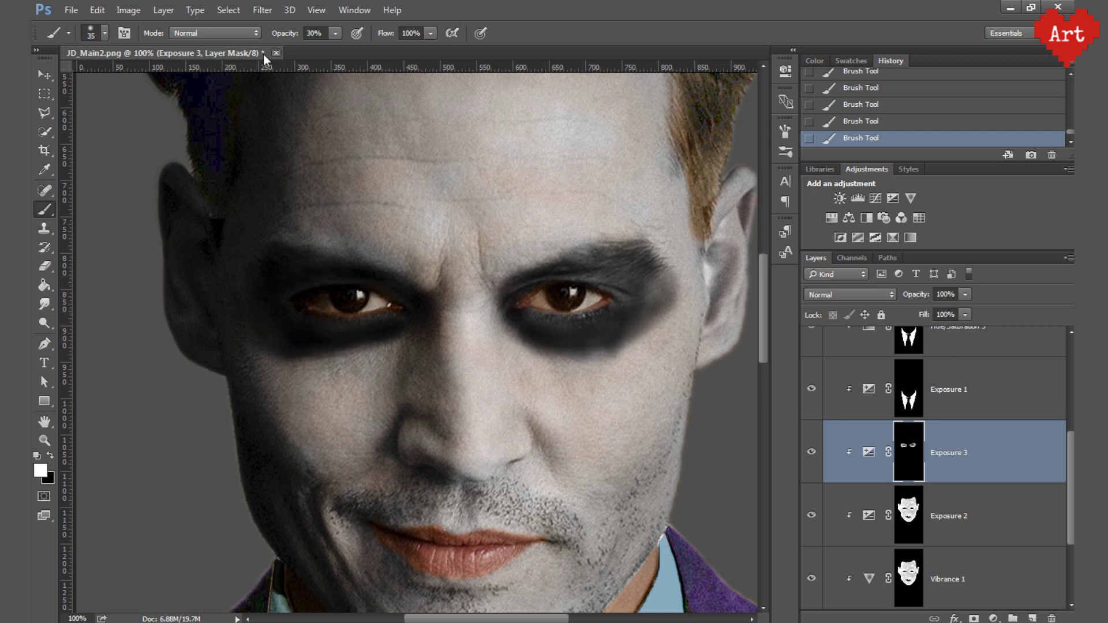
With a smaller brush at 10% opacity, paint faint brow shading and the first forehead wrinkles.
key(Return)
key(bracketleft)
mouse_move(615, 219)
mouse_down()
mouse_move(637, 199)
mouse_move(595, 226)
mouse_up()
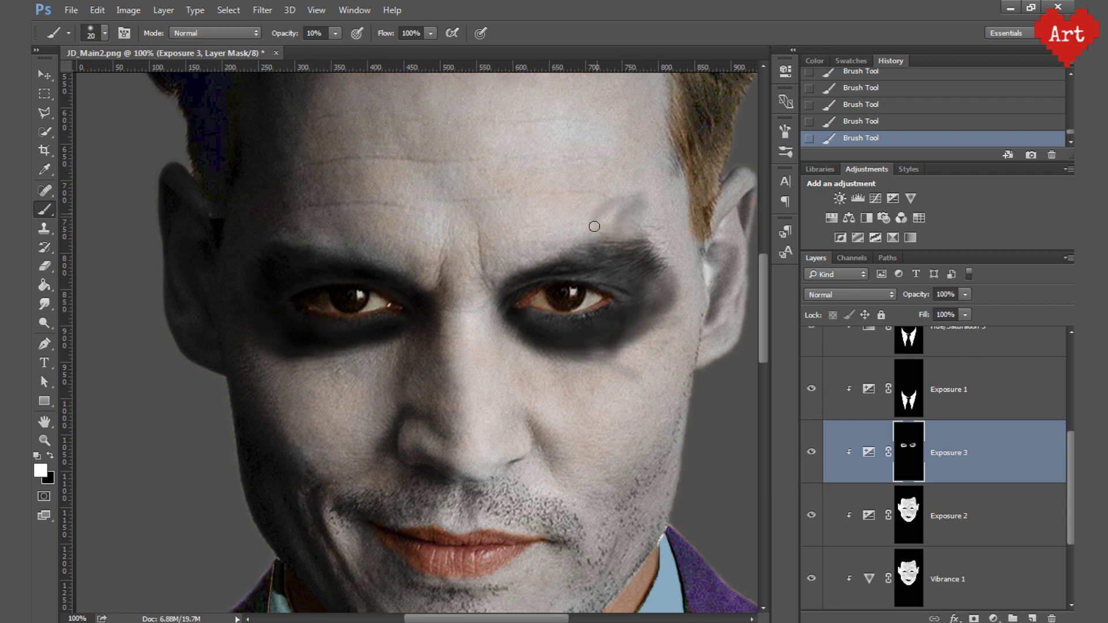
drag(446, 200, 505, 200)
drag(608, 190, 544, 191)
drag(469, 159, 352, 160)
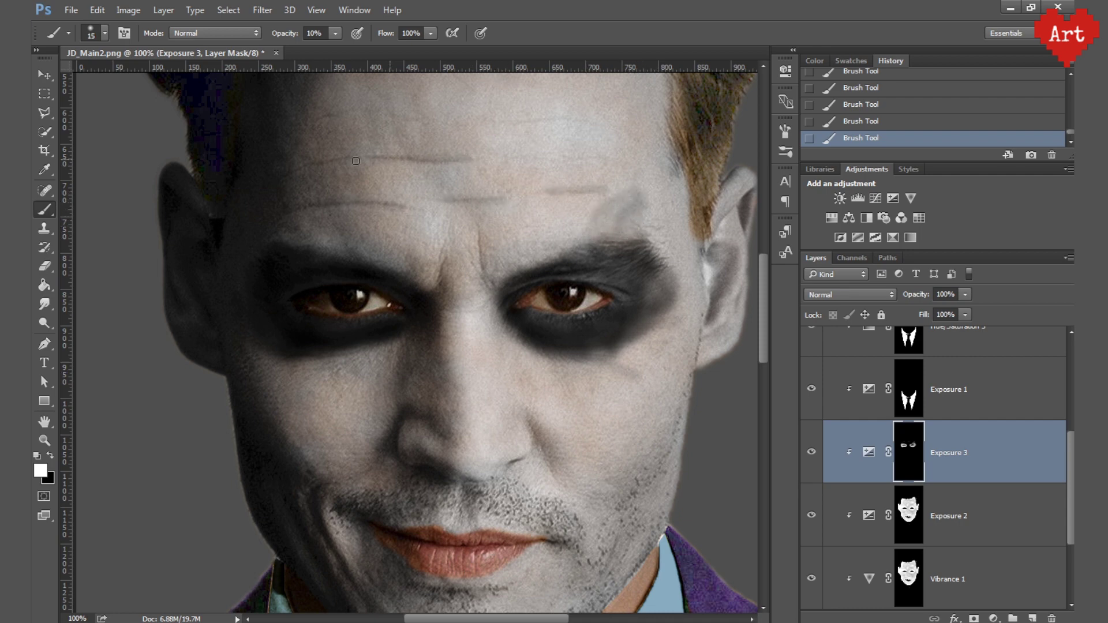
Add more faint wrinkle lines higher on the forehead, then check the face up close.
drag(550, 160, 600, 160)
drag(522, 124, 622, 124)
drag(411, 113, 332, 113)
key(ctrl+0)
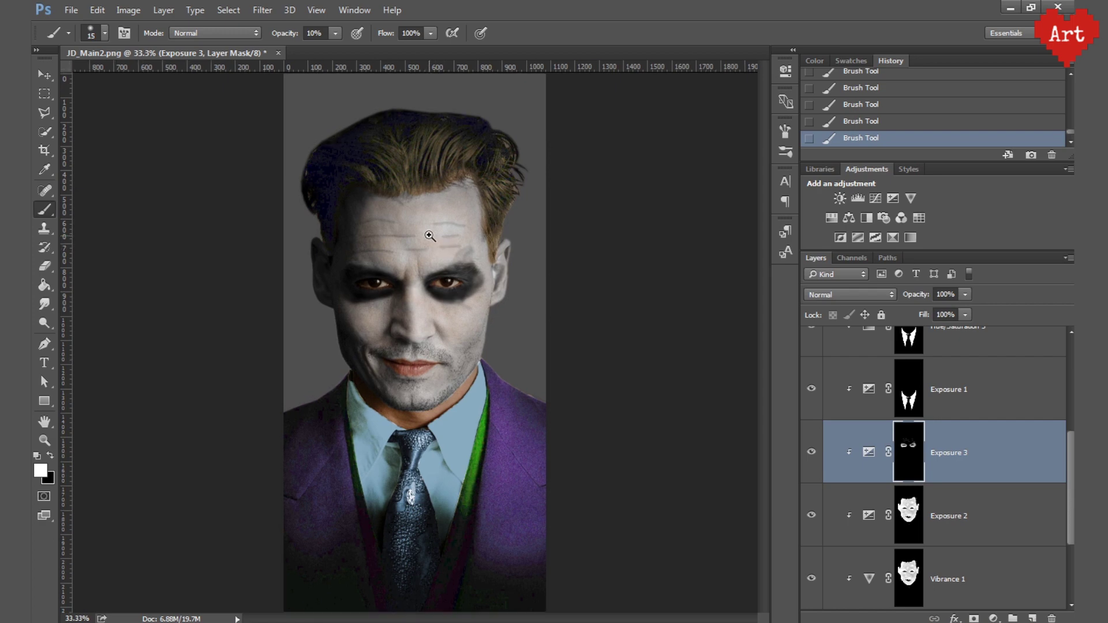
key(ctrl+plus)
key(ctrl+plus)
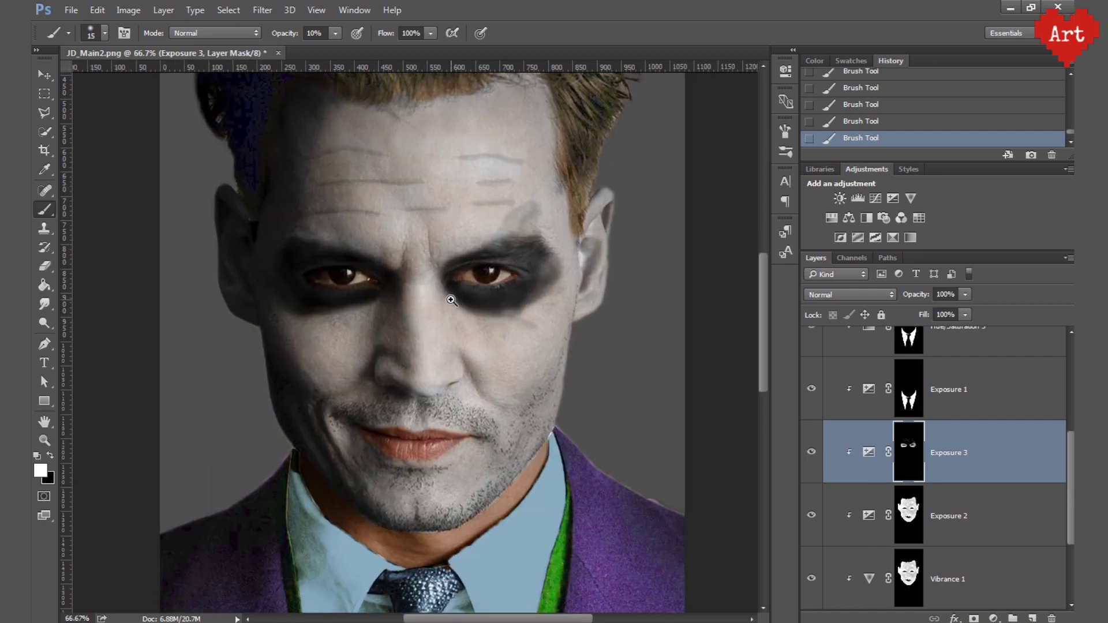
ctrl+click(451, 300)
ctrl+alt+click(511, 383)
ctrl+click(498, 336)
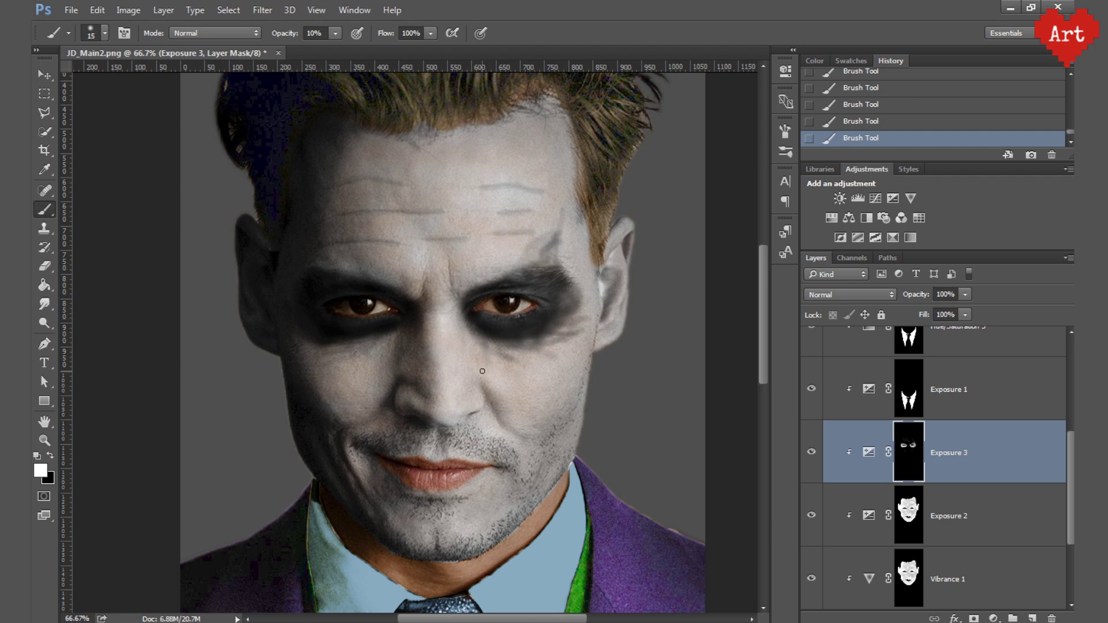
scroll(482, 371, up, 2)
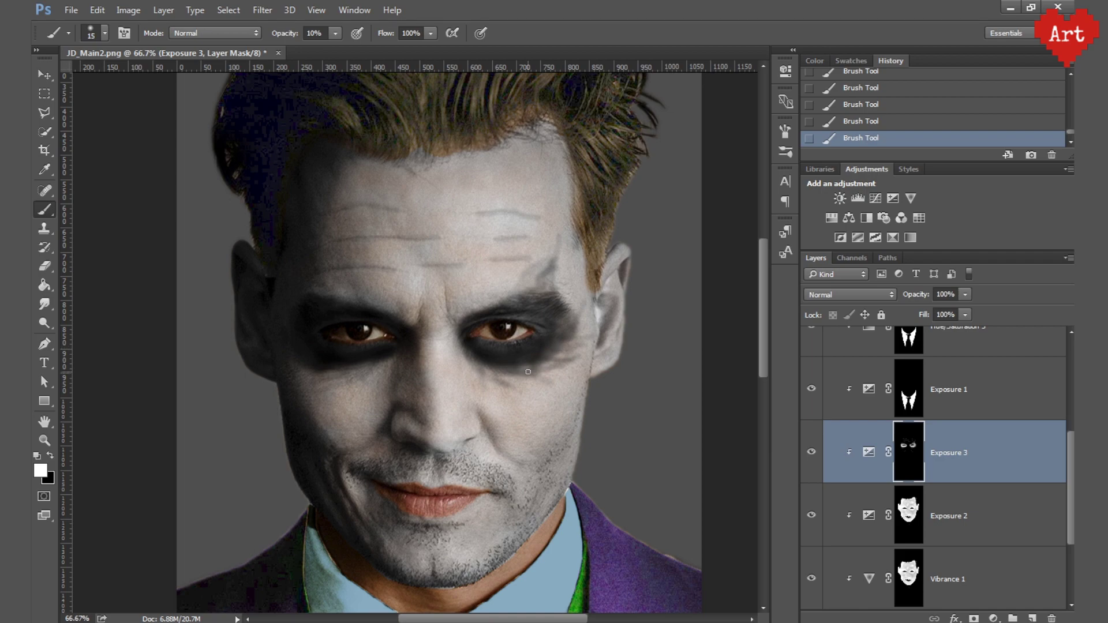
Set the Exposure 3 layer's blend mode to Overlay.
click(848, 294)
click(828, 424)
click(849, 294)
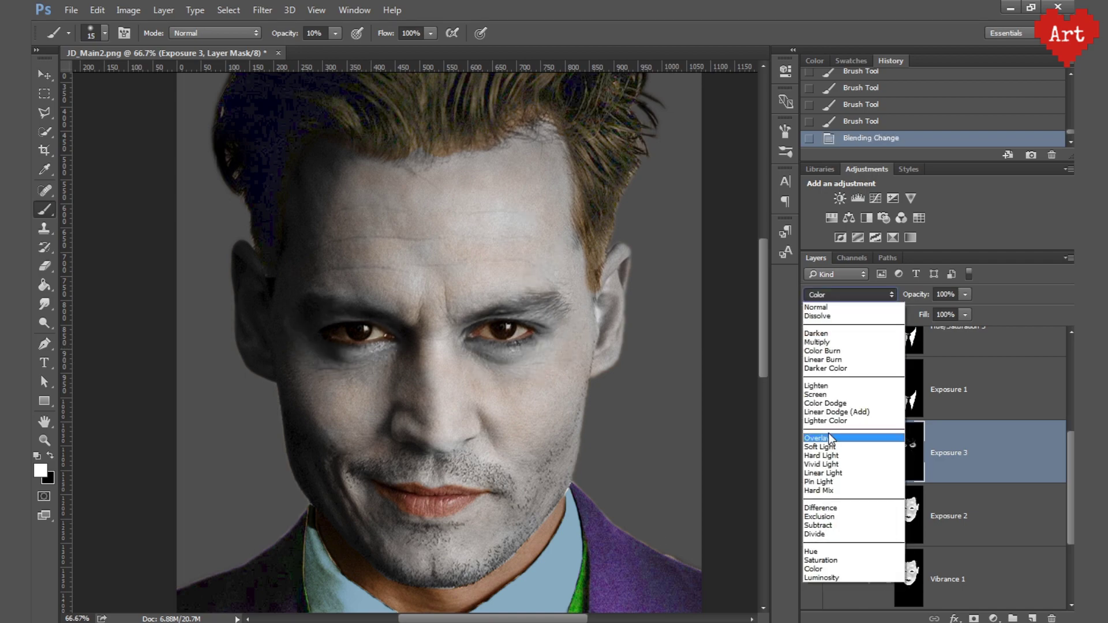
click(829, 433)
ctrl+click(513, 344)
At 50% brush opacity, darken the shadows under both eyes.
ctrl+click(478, 338)
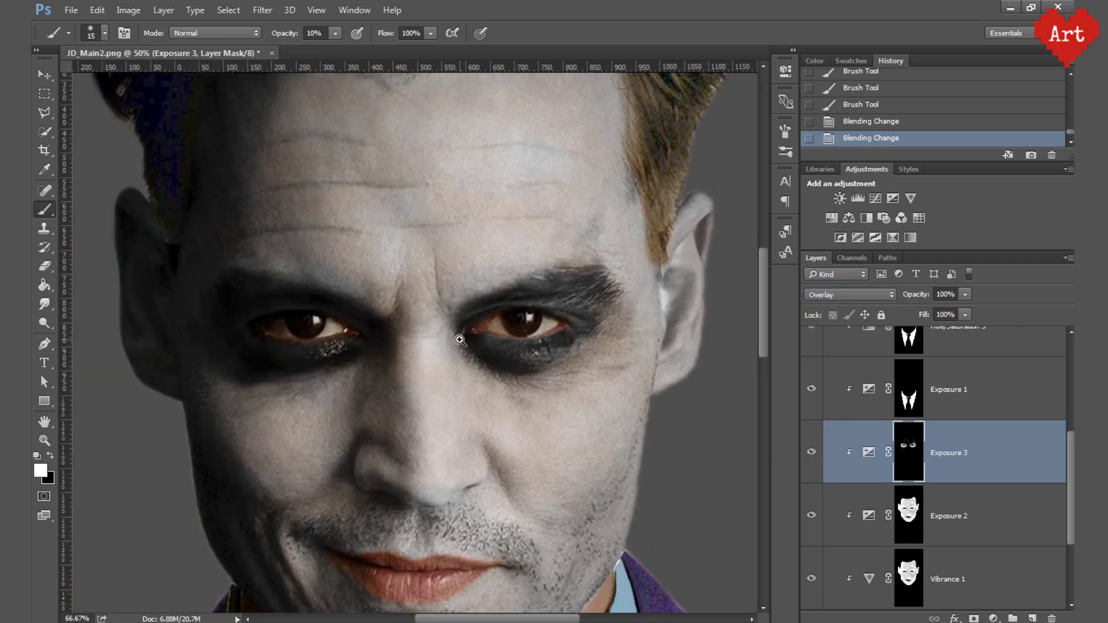
key(5)
key(bracketright)
mouse_move(546, 357)
mouse_down()
mouse_move(566, 354)
mouse_move(485, 372)
mouse_up()
drag(346, 375, 265, 369)
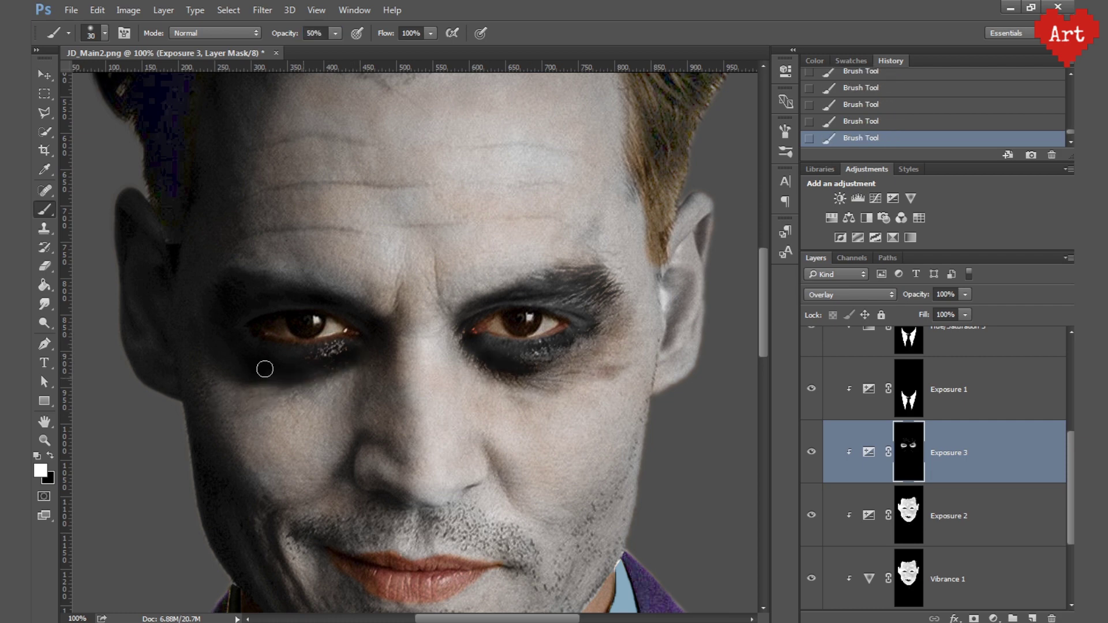
key(bracketleft)
drag(476, 372, 601, 379)
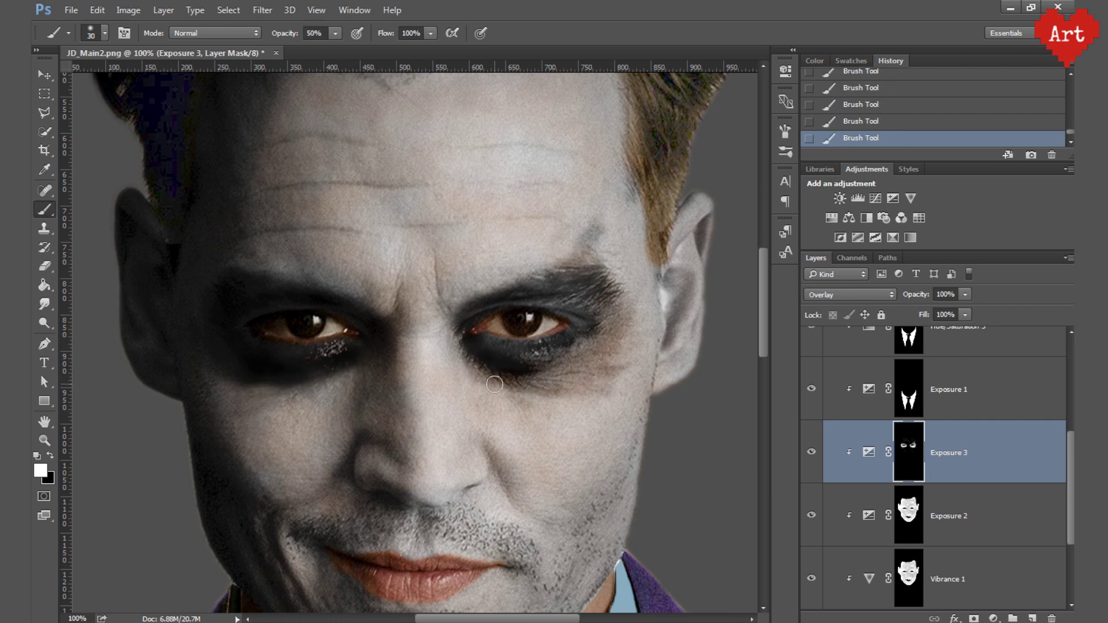
At full brush opacity, add more shadow beside the eye and fit the image on screen.
key(ctrl+minus)
key(ctrl+minus)
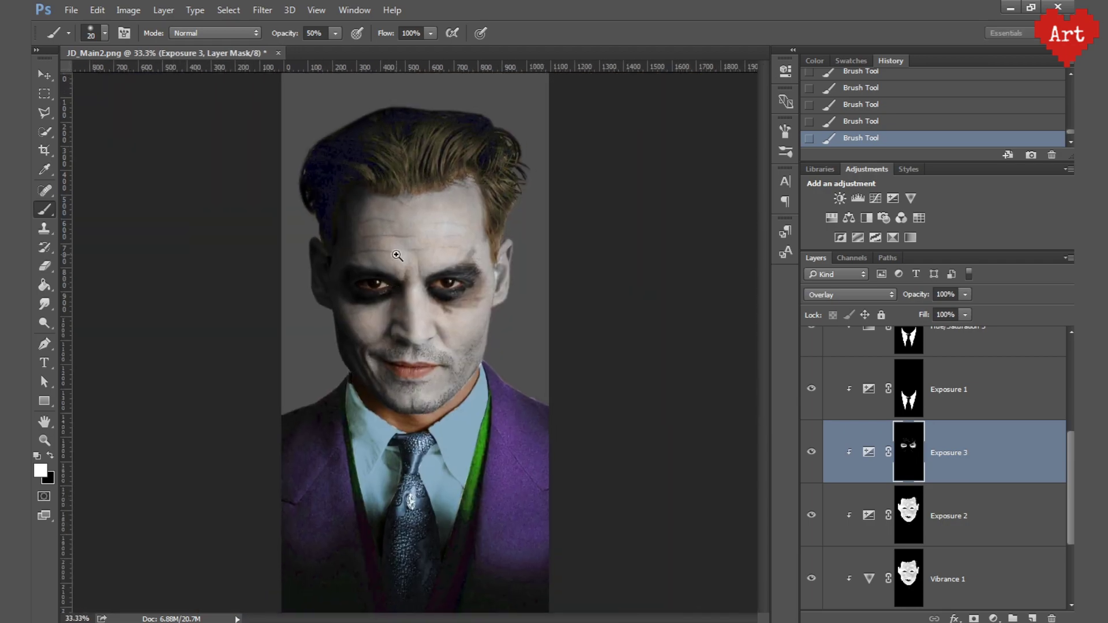
ctrl+click(465, 283)
ctrl+click(465, 282)
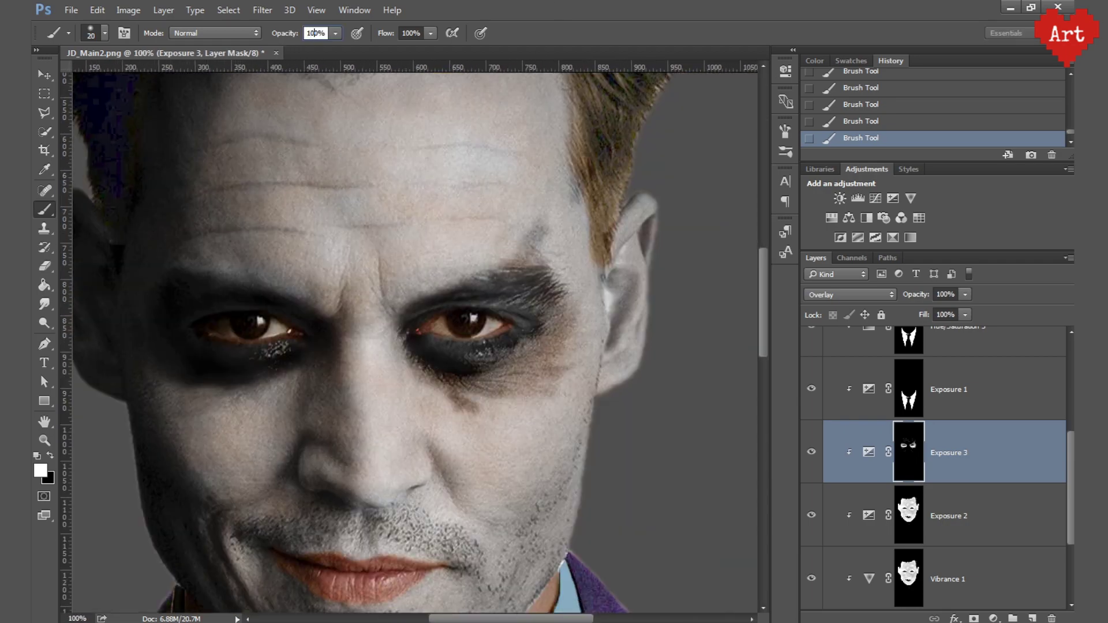
key(Return)
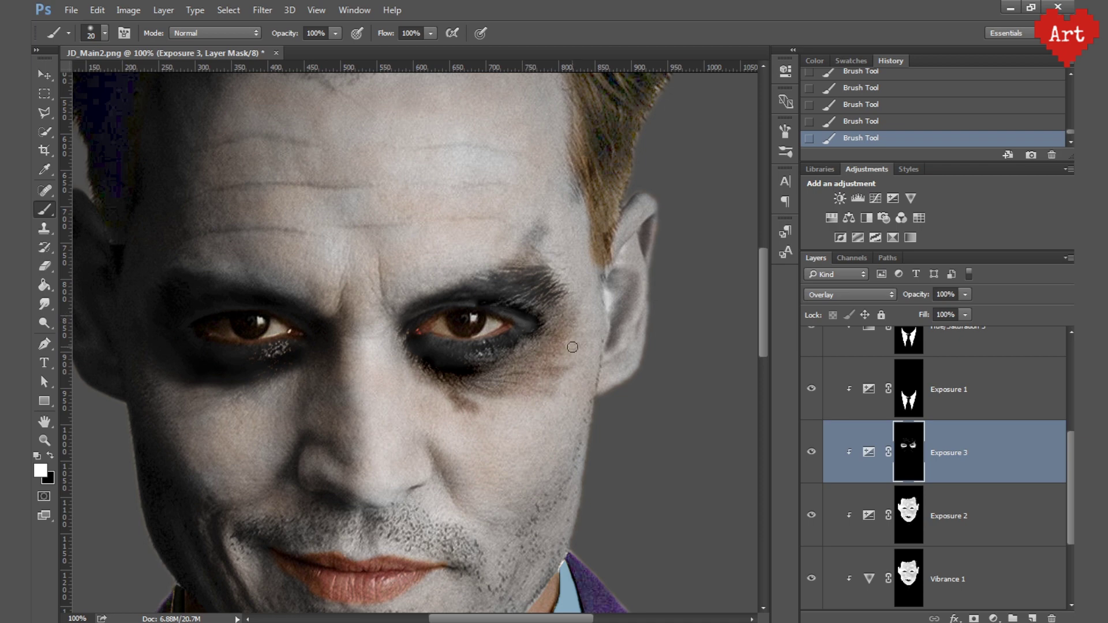
click(555, 344)
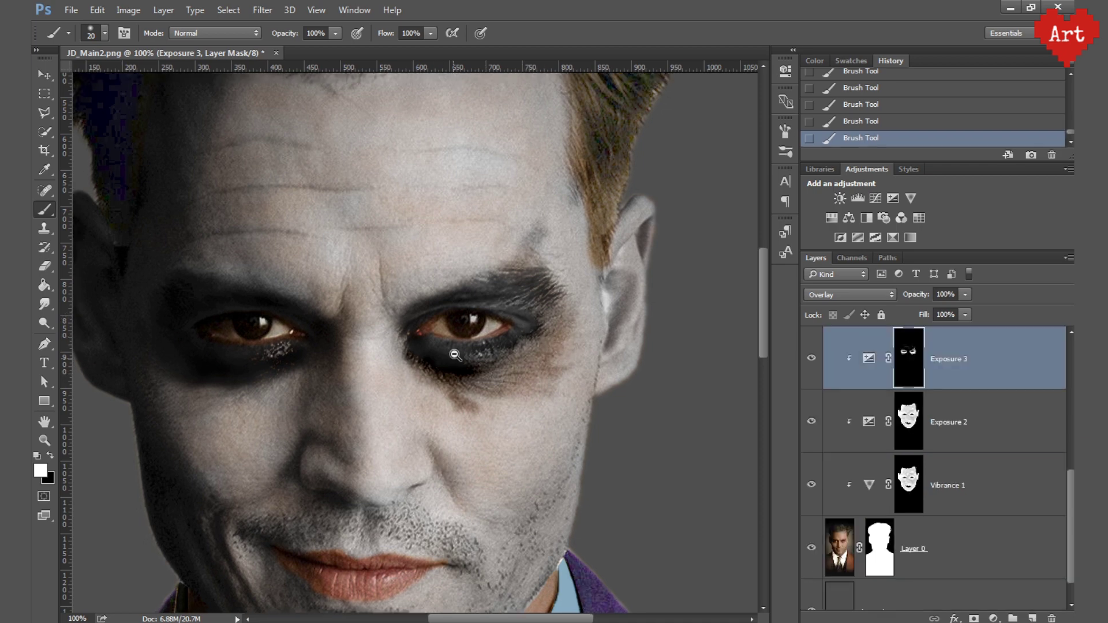
key(ctrl+0)
Duplicate Exposure 3, clip the copy to the layer below, and set its opacity to 30%.
key(ctrl+j)
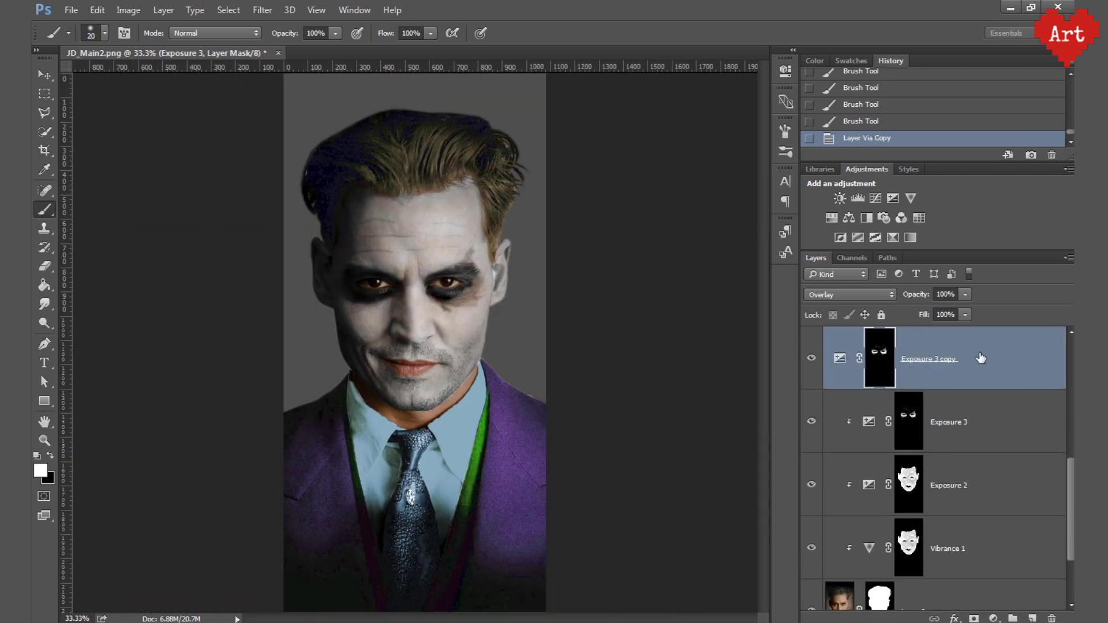
alt+click(878, 386)
double_click(943, 295)
text(30)
key(Return)
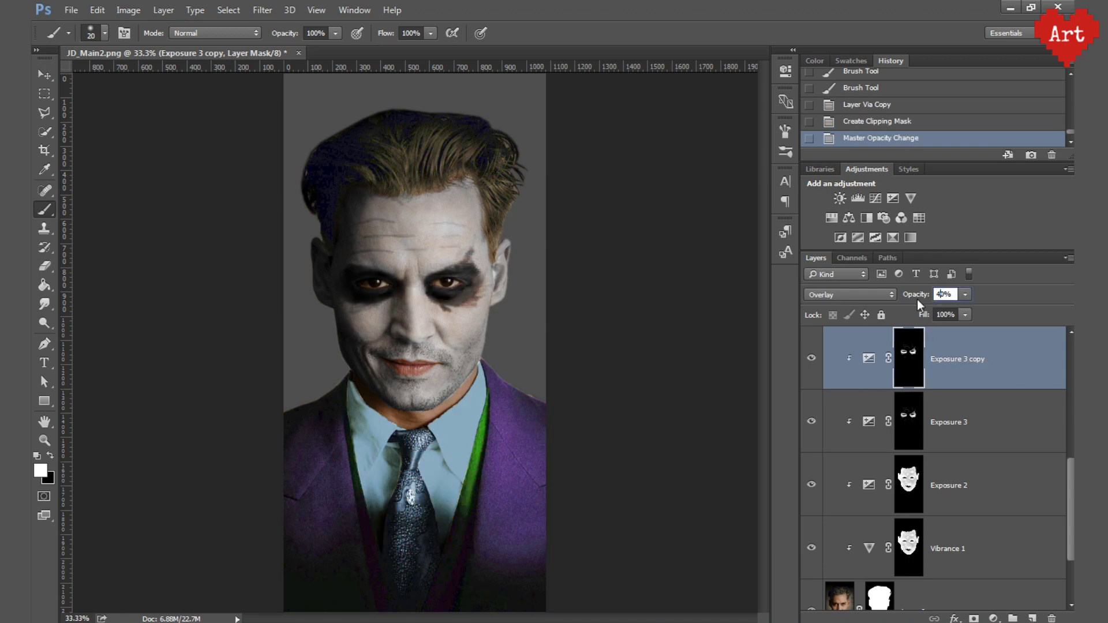
Paint shadow under the eye and up around the eyebrow on the masks.
ctrl+click(413, 271)
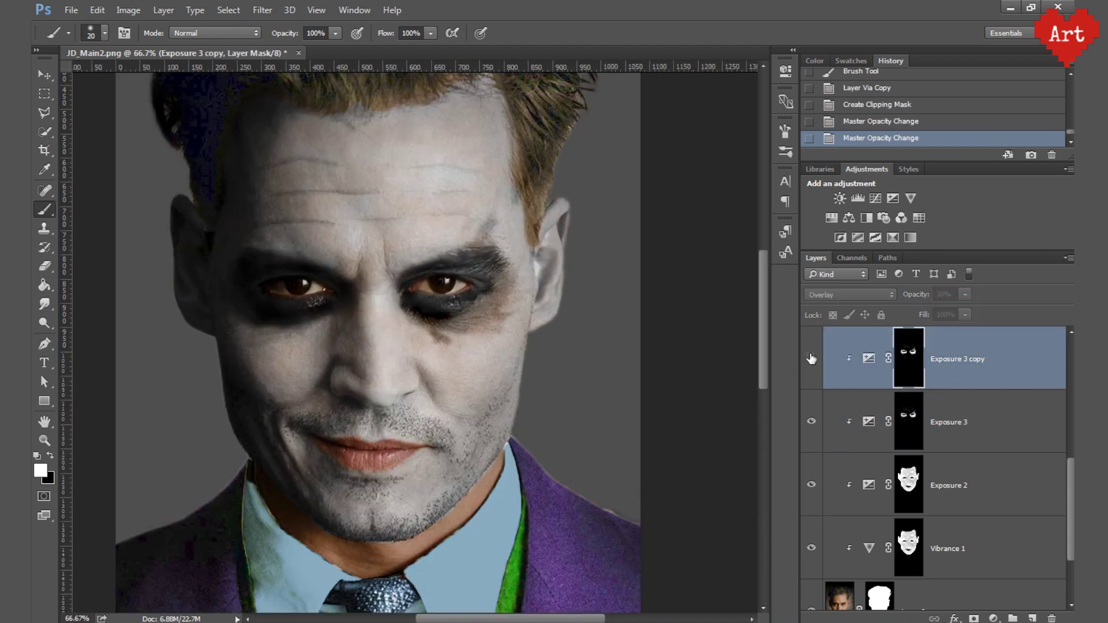
drag(447, 320, 421, 328)
click(481, 241)
mouse_move(473, 248)
mouse_down()
mouse_move(485, 225)
mouse_move(314, 314)
mouse_move(371, 307)
mouse_up()
key(alt+bracketleft)
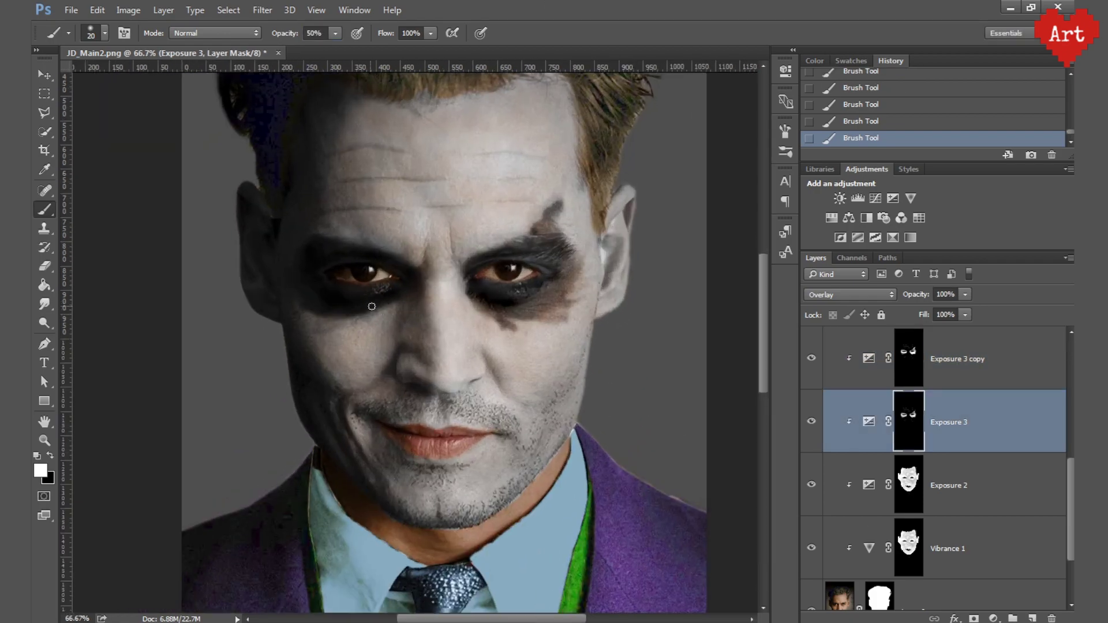
alt+click(319, 249)
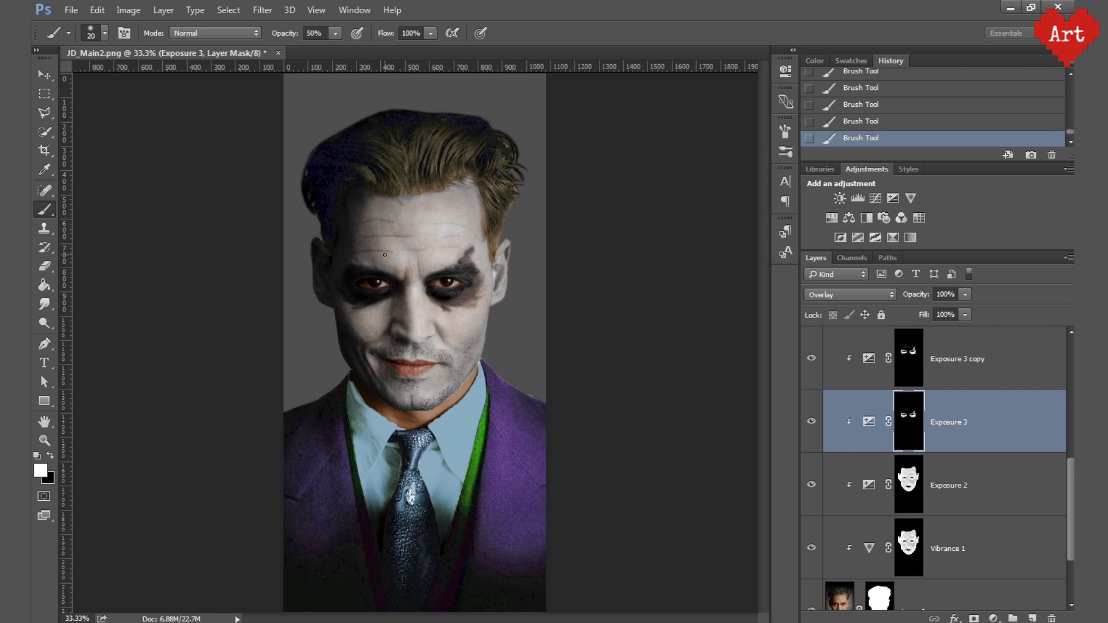
click(442, 231)
click(409, 260)
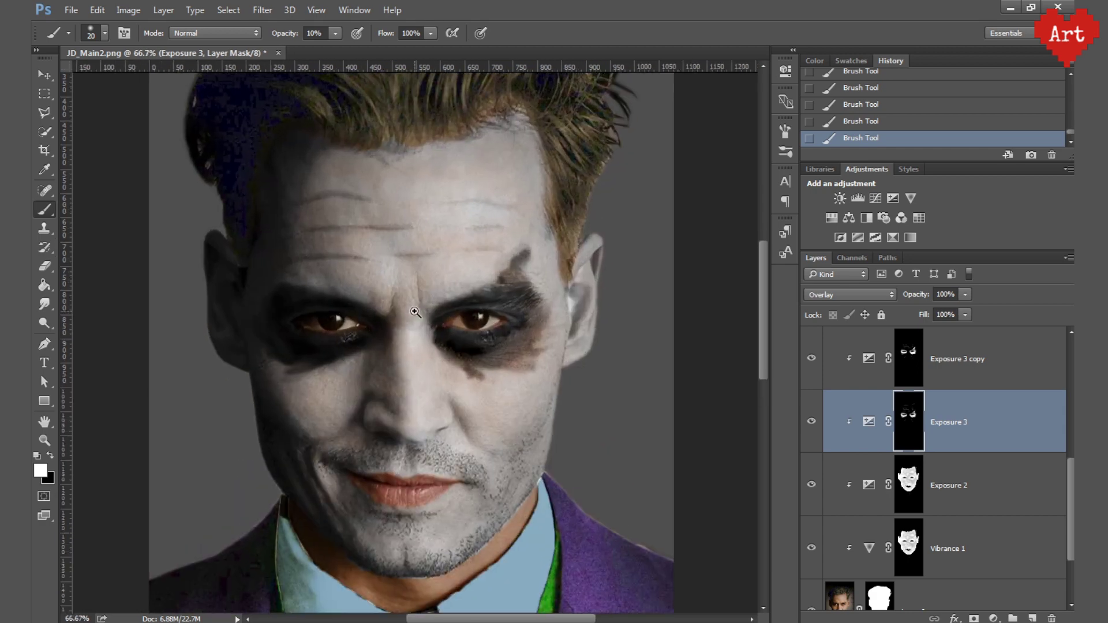
drag(408, 353, 434, 341)
scroll(946, 489, up, 1)
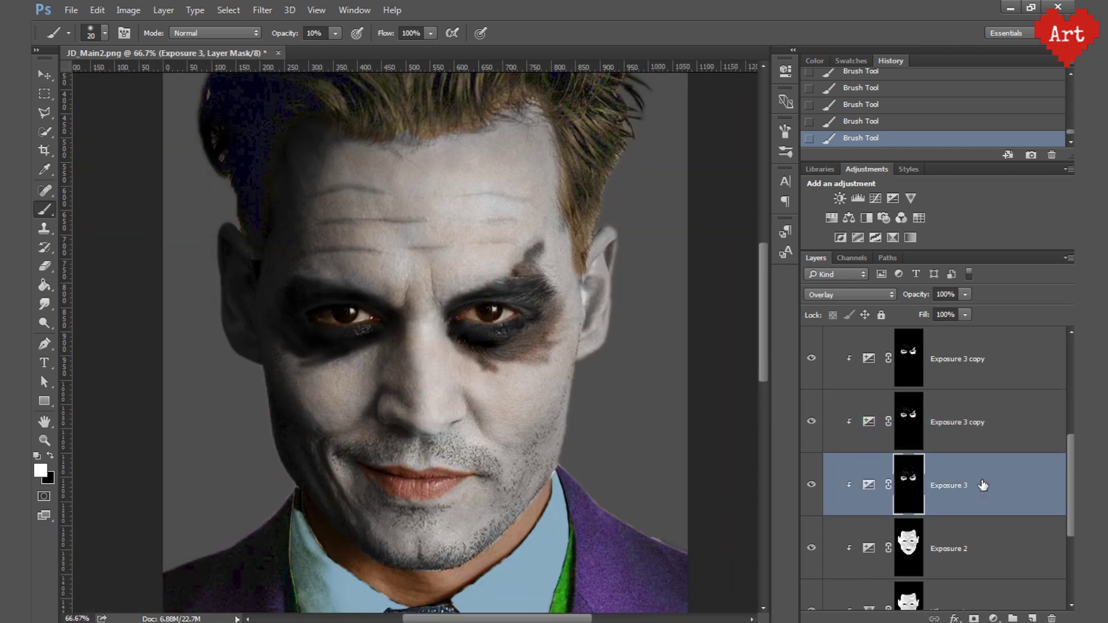
scroll(964, 519, down, 1)
Add a clipped Hue/Saturation layer colorized red with Saturation 40.
click(984, 554)
scroll(1005, 379, down, 2)
click(1006, 379)
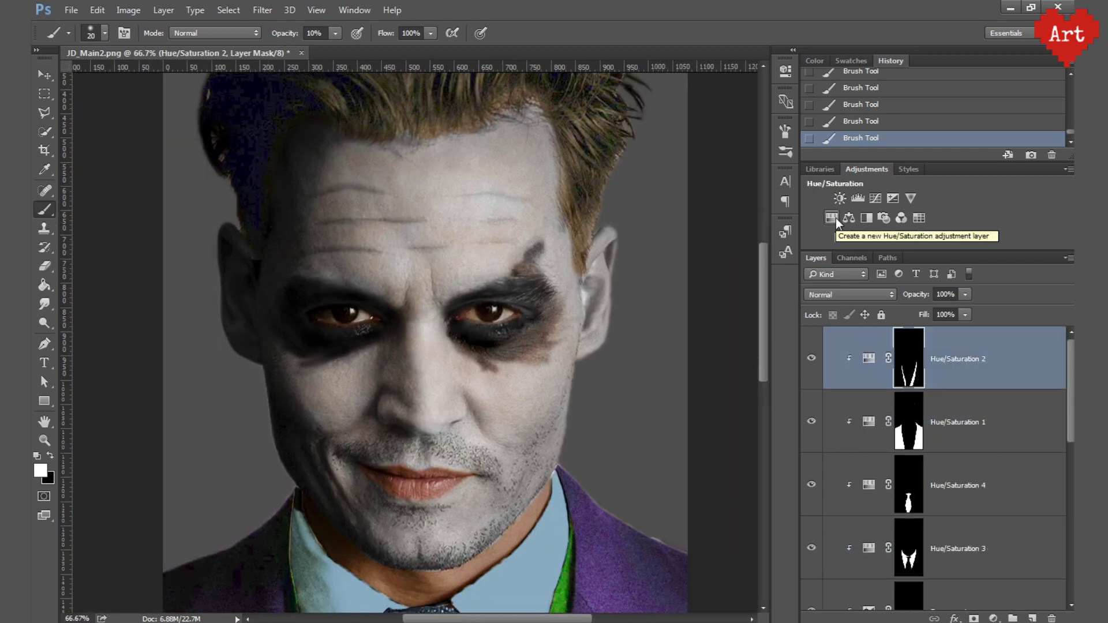
click(836, 217)
click(653, 240)
drag(618, 190, 642, 193)
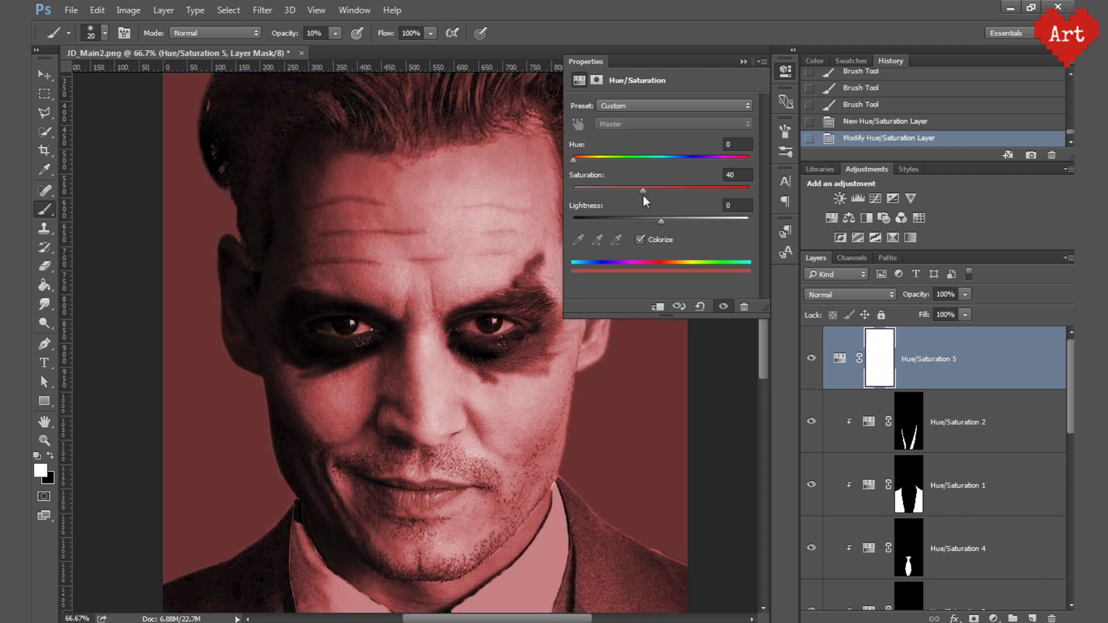
key(ctrl+alt+g)
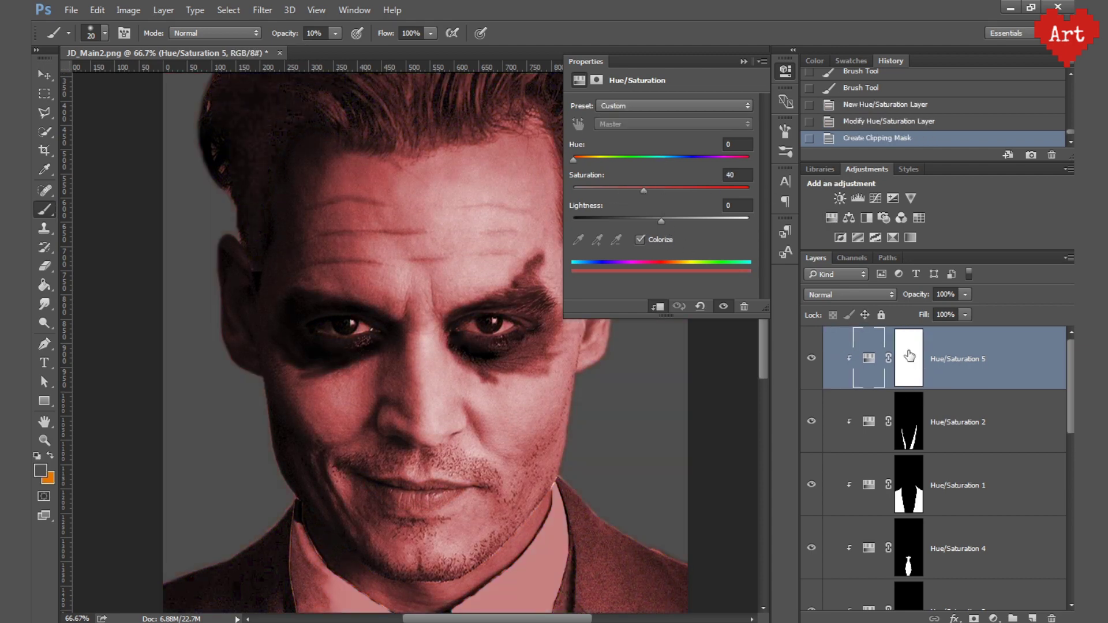
Invert its mask and paint red over the lips and up both cheeks at full opacity.
click(909, 358)
key(ctrl+i)
key(ctrl+1)
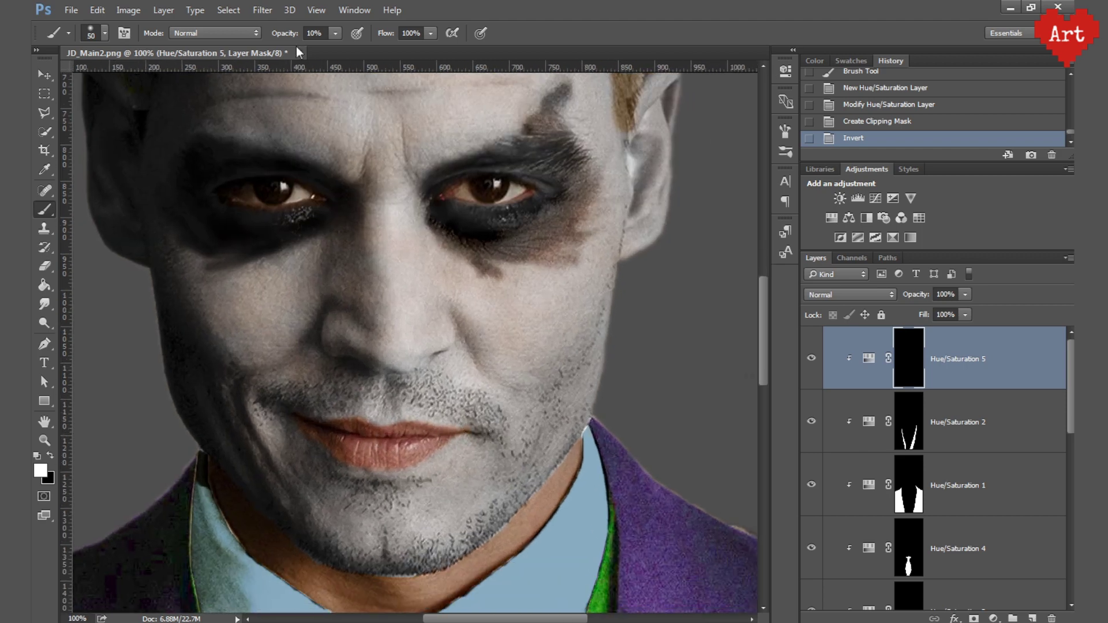
key(Return)
mouse_move(456, 444)
mouse_down()
mouse_move(314, 427)
mouse_move(210, 336)
mouse_up()
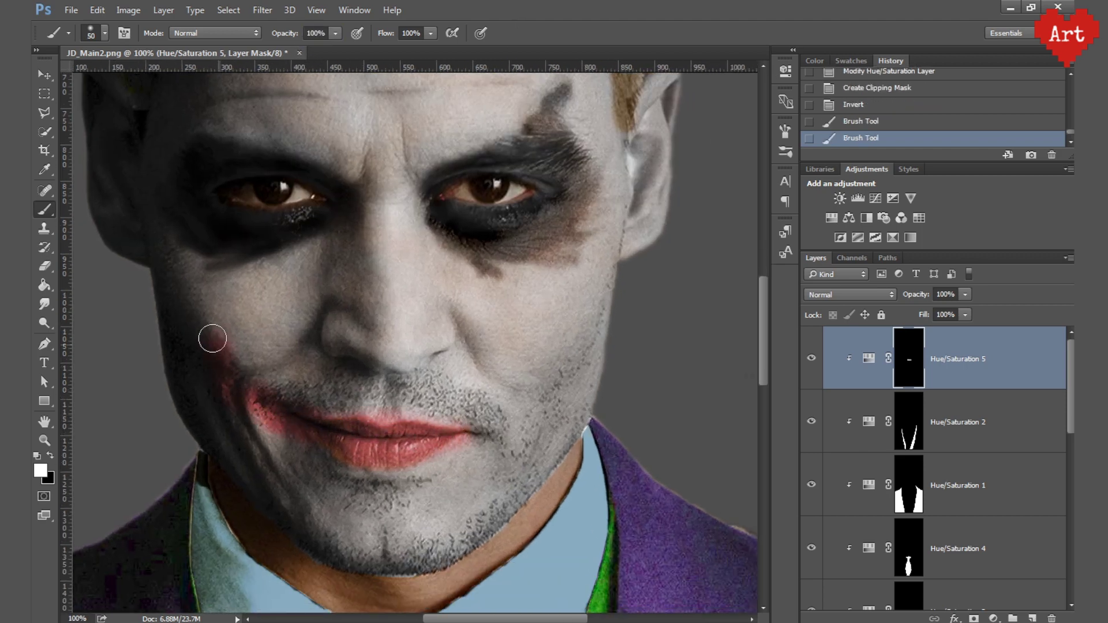
drag(386, 425, 565, 332)
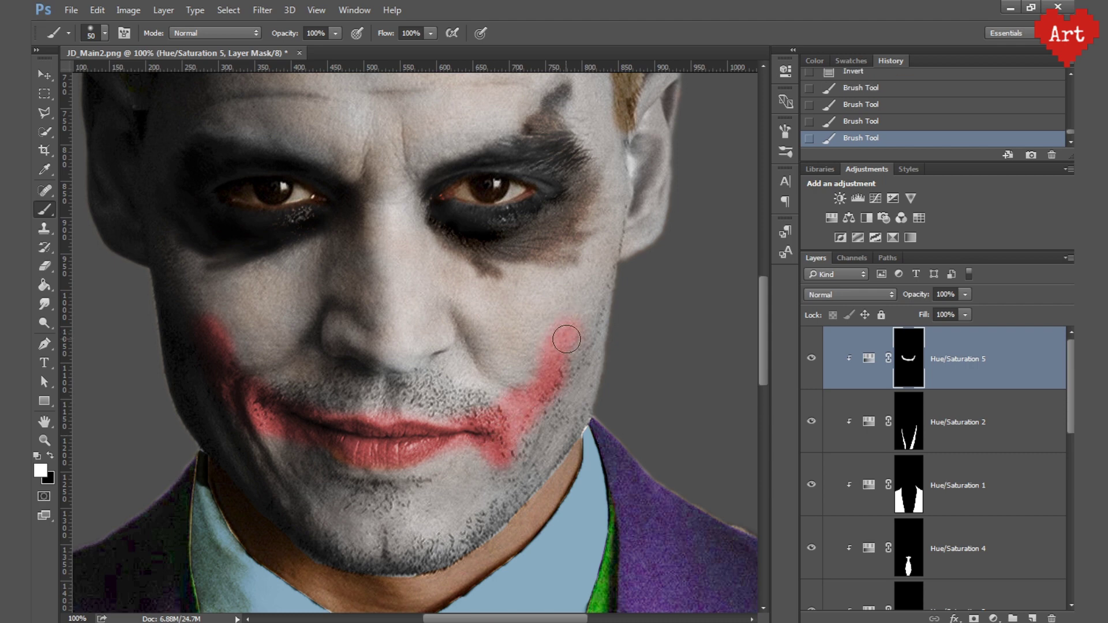
drag(401, 433, 205, 355)
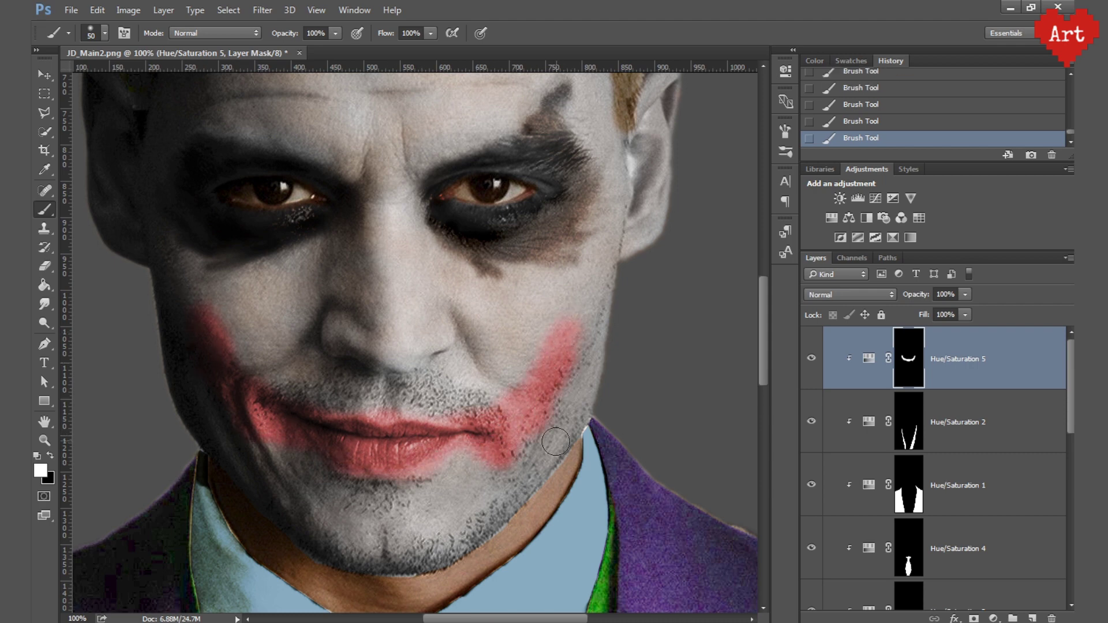
drag(574, 320, 519, 448)
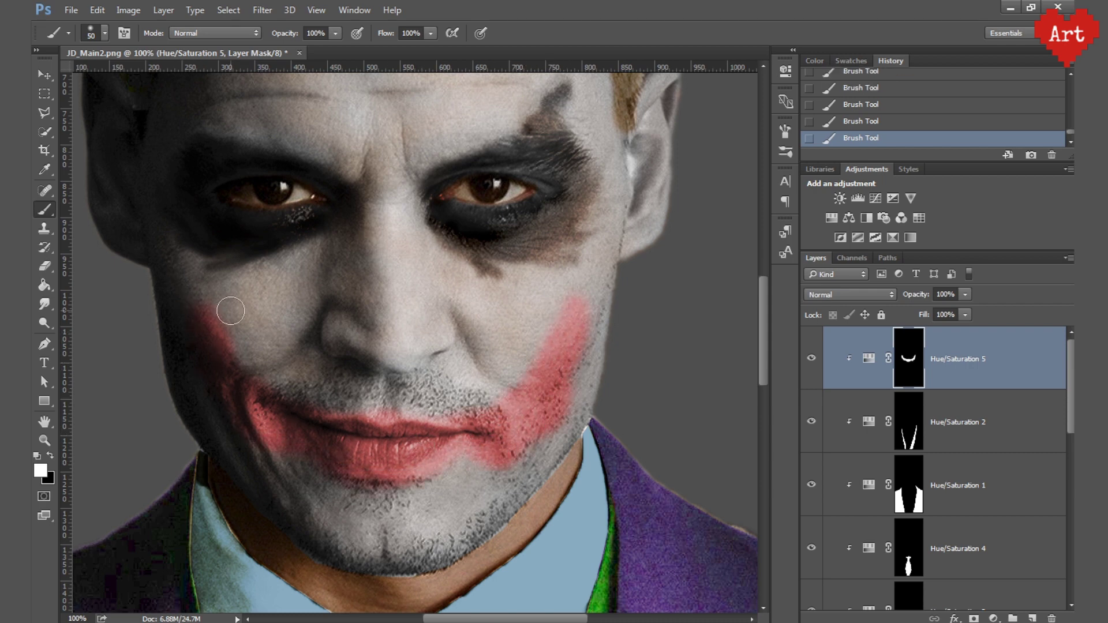
key(ctrl+minus)
Try several blend modes on the red smile layer, settling on Darken.
click(848, 294)
click(846, 294)
click(846, 296)
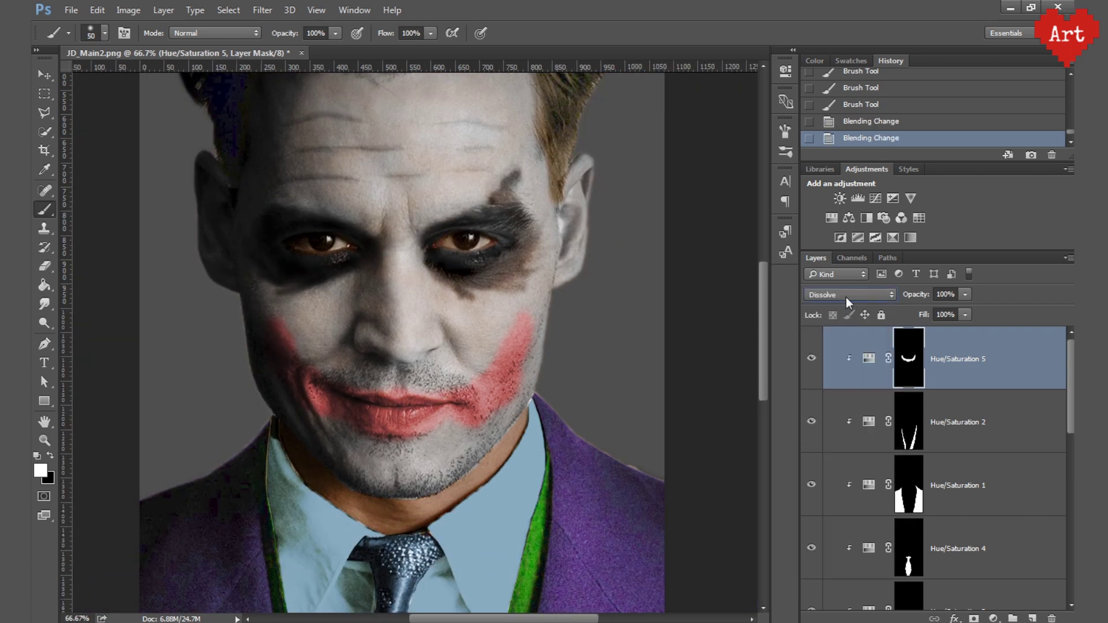
scroll(846, 296, down, 2)
scroll(889, 296, down, 2)
scroll(889, 296, down, 2)
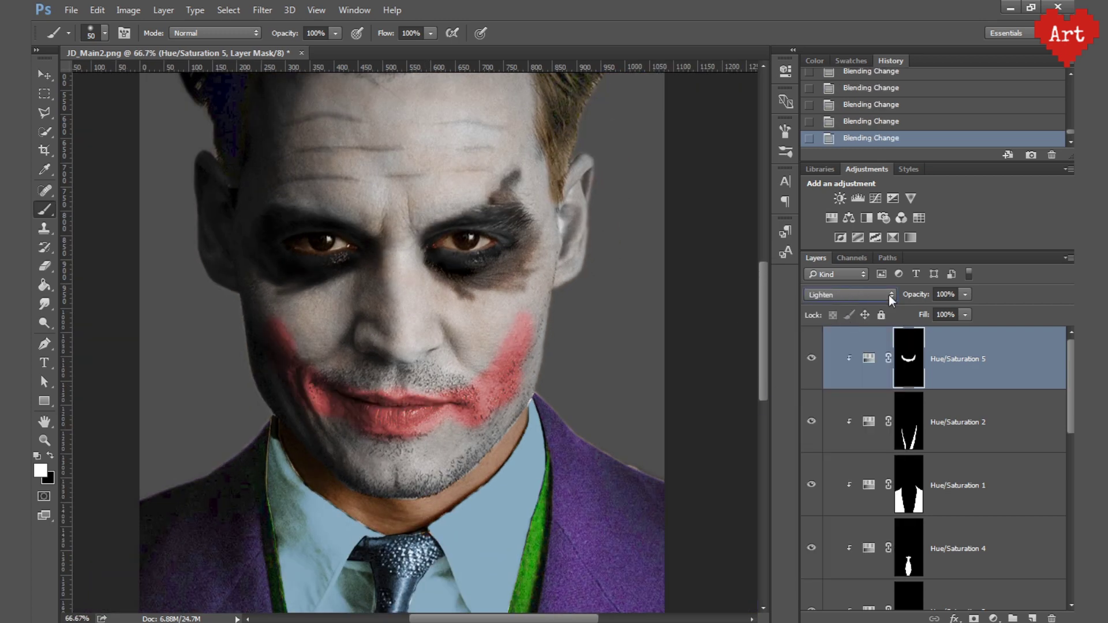
scroll(888, 295, up, 1)
scroll(888, 295, up, 1)
scroll(888, 296, up, 2)
scroll(882, 293, up, 1)
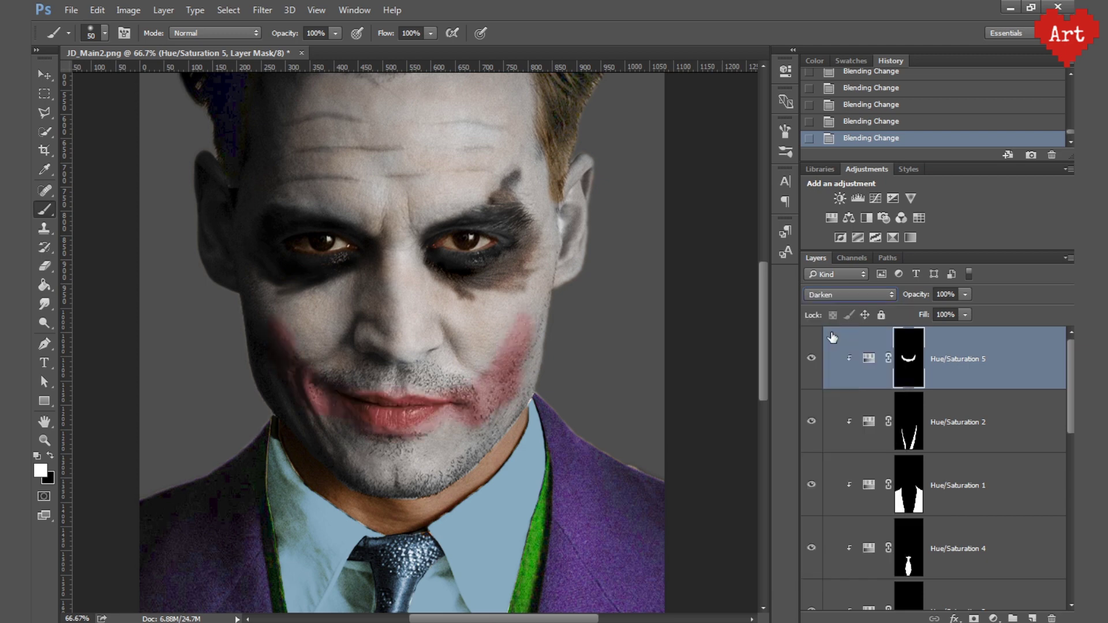
click(834, 293)
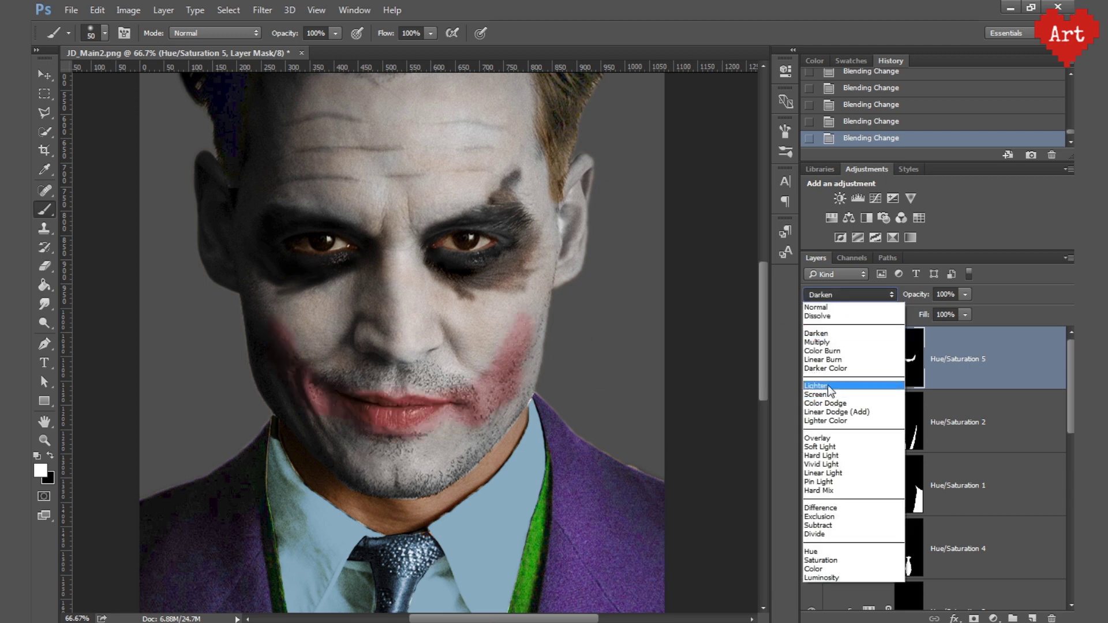
click(823, 359)
click(835, 295)
click(826, 335)
scroll(527, 349, up, 1)
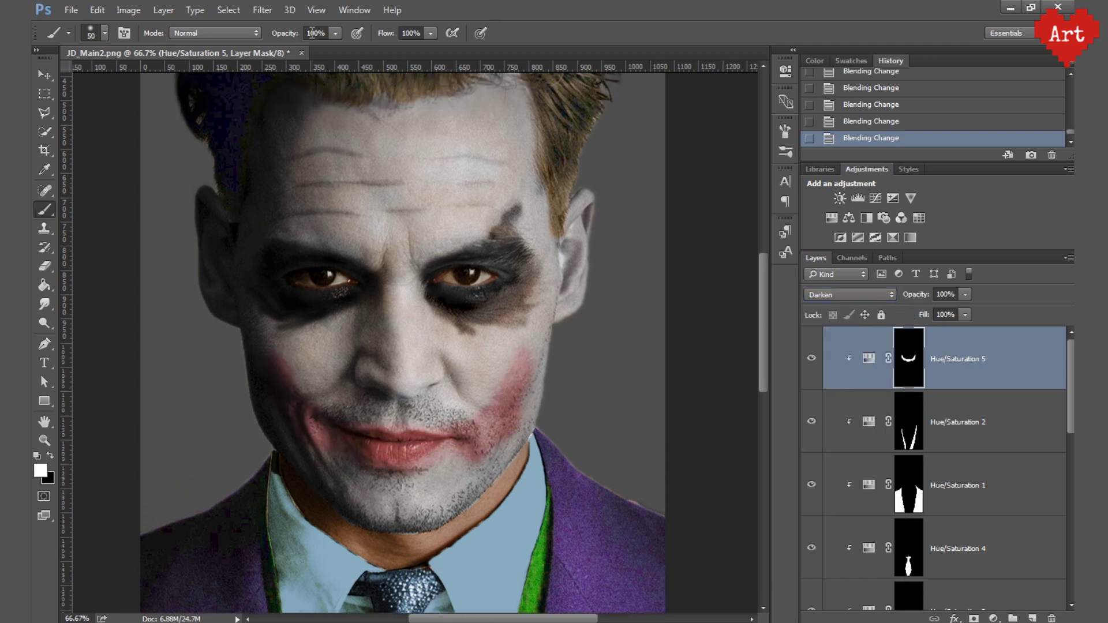
Raise the Hue/Saturation 5 saturation to 60.
click(868, 357)
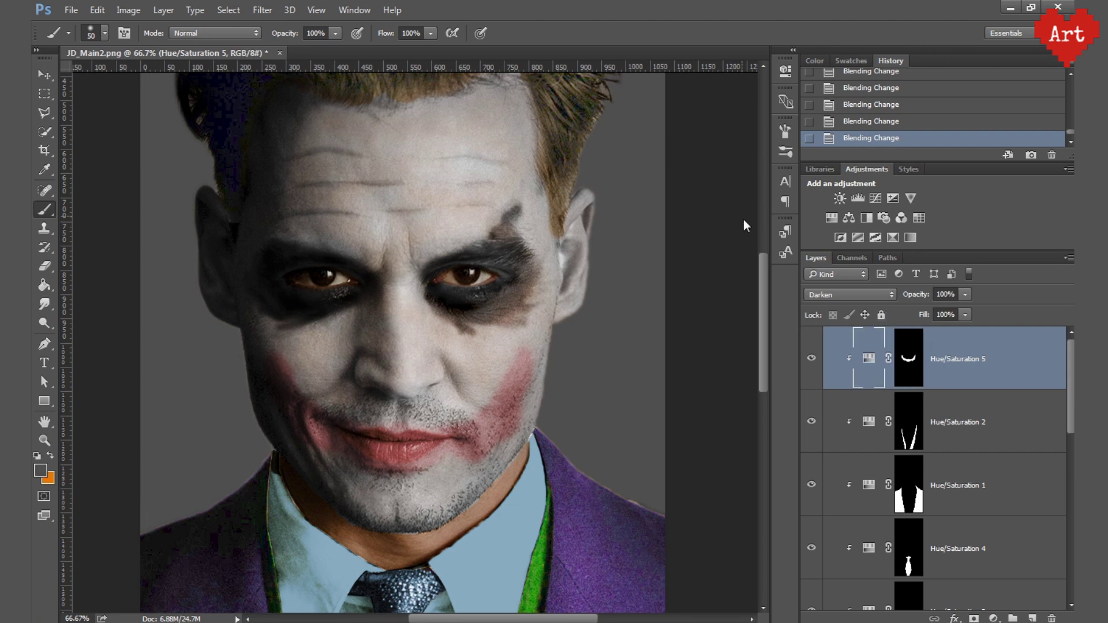
double_click(873, 346)
drag(666, 191, 672, 191)
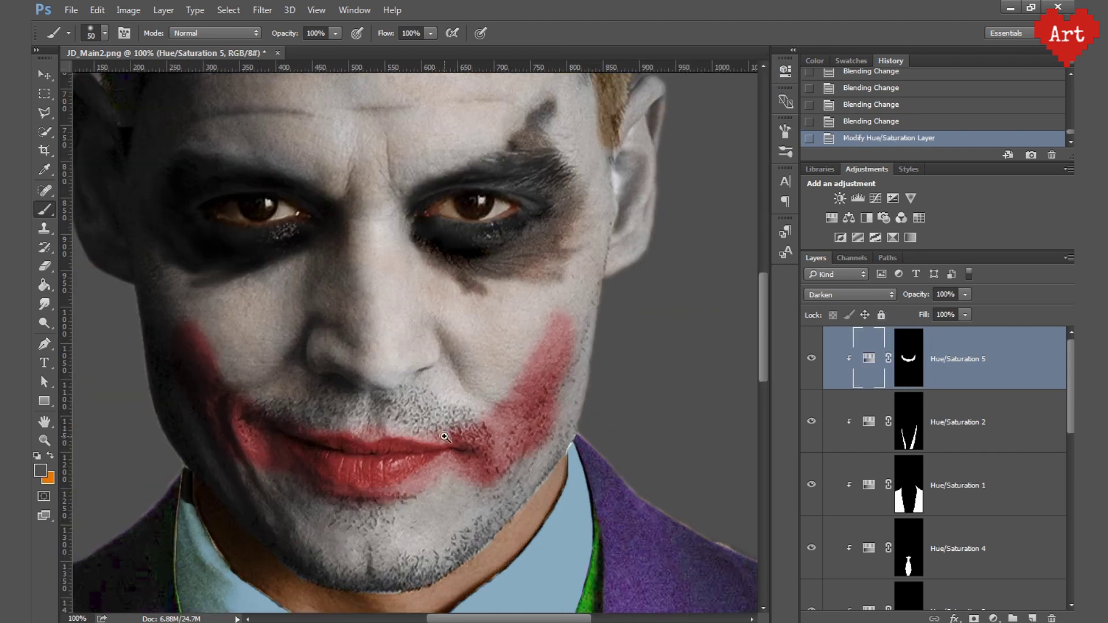
click(908, 358)
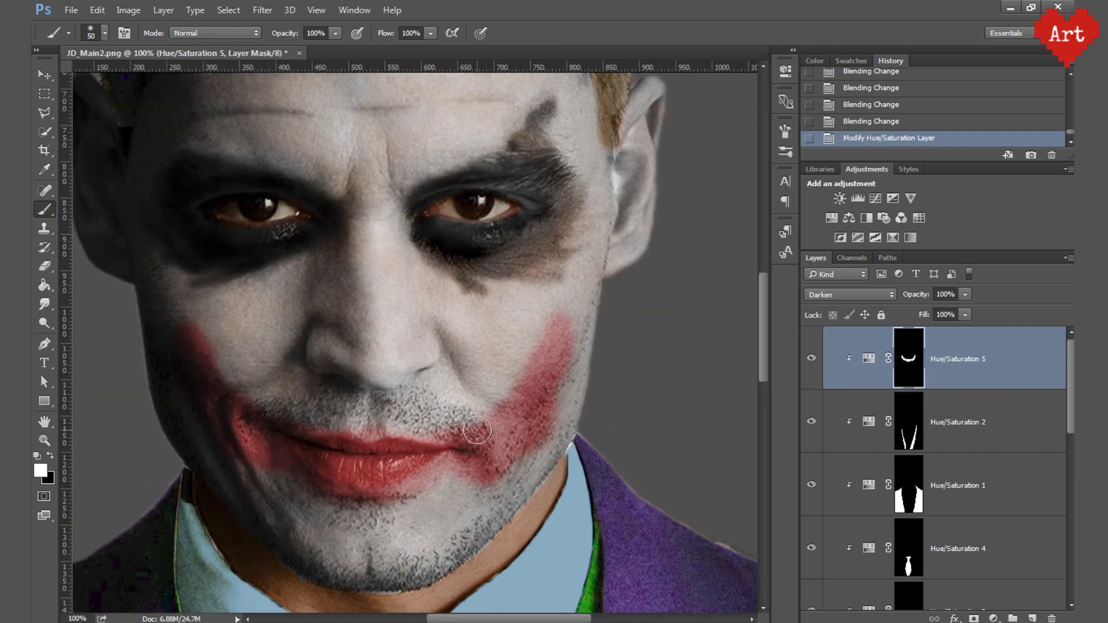
Paint the mask to extend the red further up the left cheek.
click(515, 363)
mouse_move(557, 363)
mouse_down()
mouse_move(462, 461)
mouse_move(340, 461)
mouse_move(205, 408)
mouse_move(179, 303)
mouse_up()
key(bracketright)
key(bracketright)
scroll(216, 353, down, 1)
Duplicate Hue/Saturation 5, clip the copy, set saturation 52 and opacity 50%.
scroll(384, 432, down, 1)
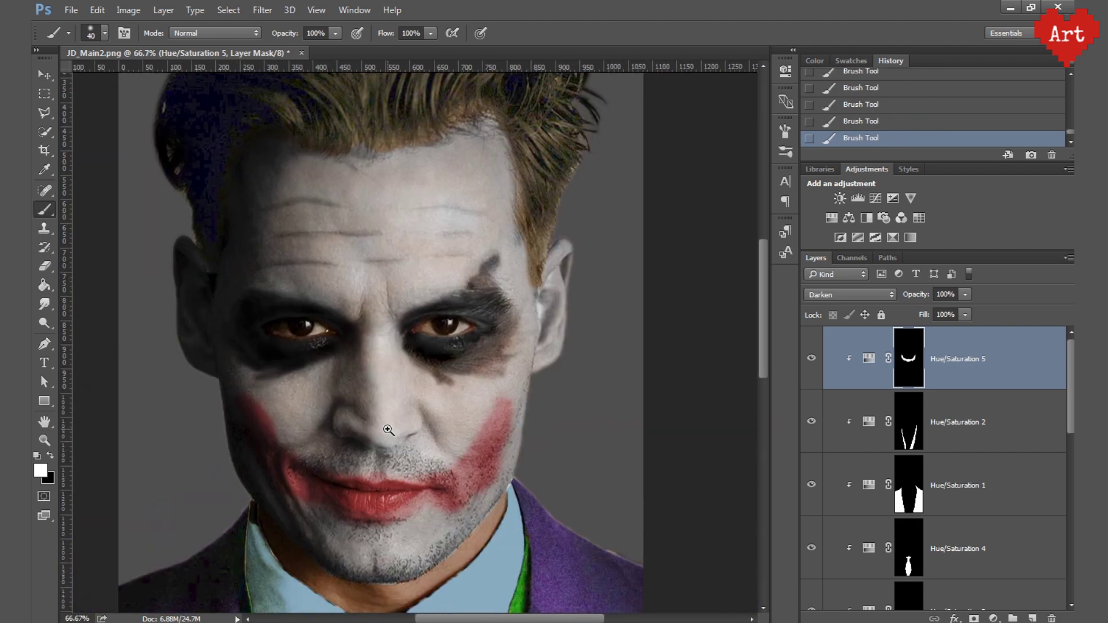
scroll(474, 451, up, 2)
key(ctrl+j)
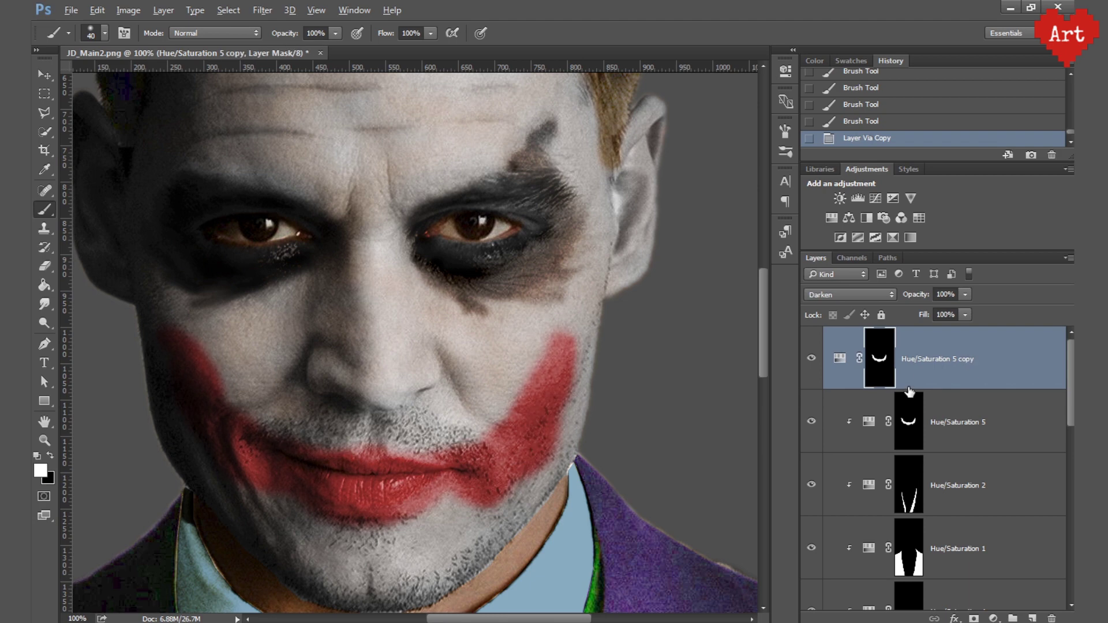
key(ctrl+alt+g)
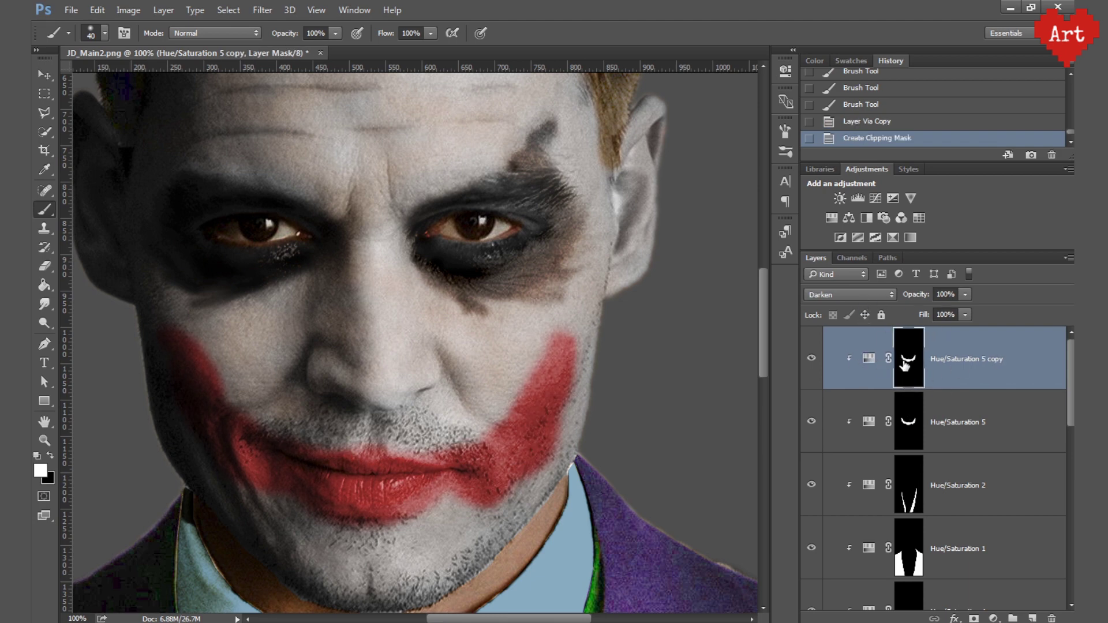
double_click(869, 358)
drag(688, 189, 660, 192)
click(944, 294)
text(50)
key(Return)
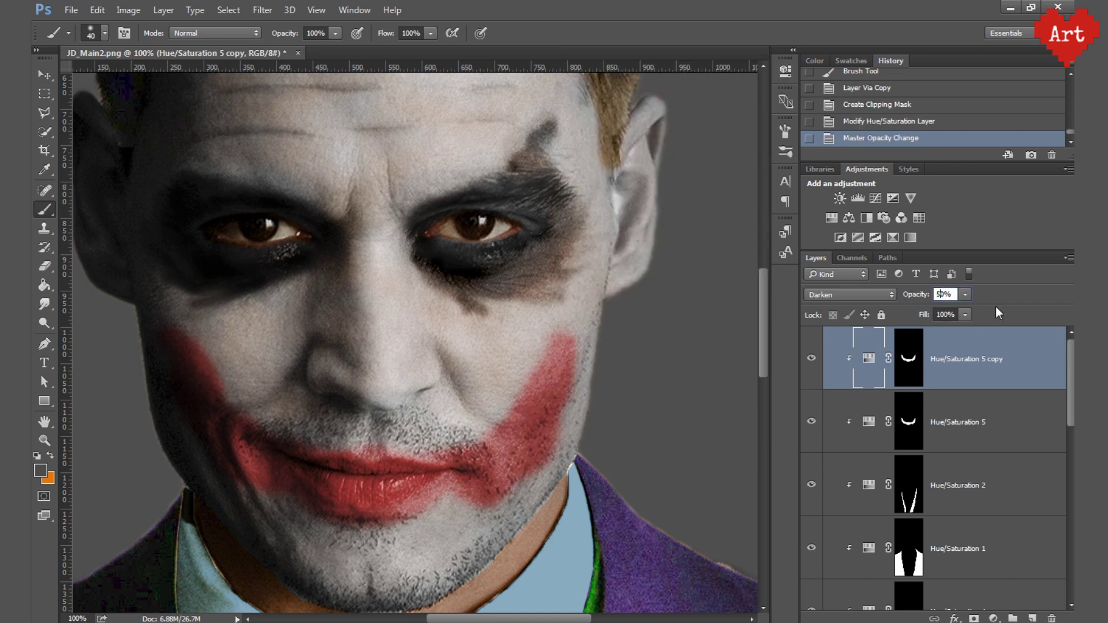
double_click(945, 294)
text(80)
Paint black on the copy's mask to hide extra redness on the cheeks and lips.
click(908, 362)
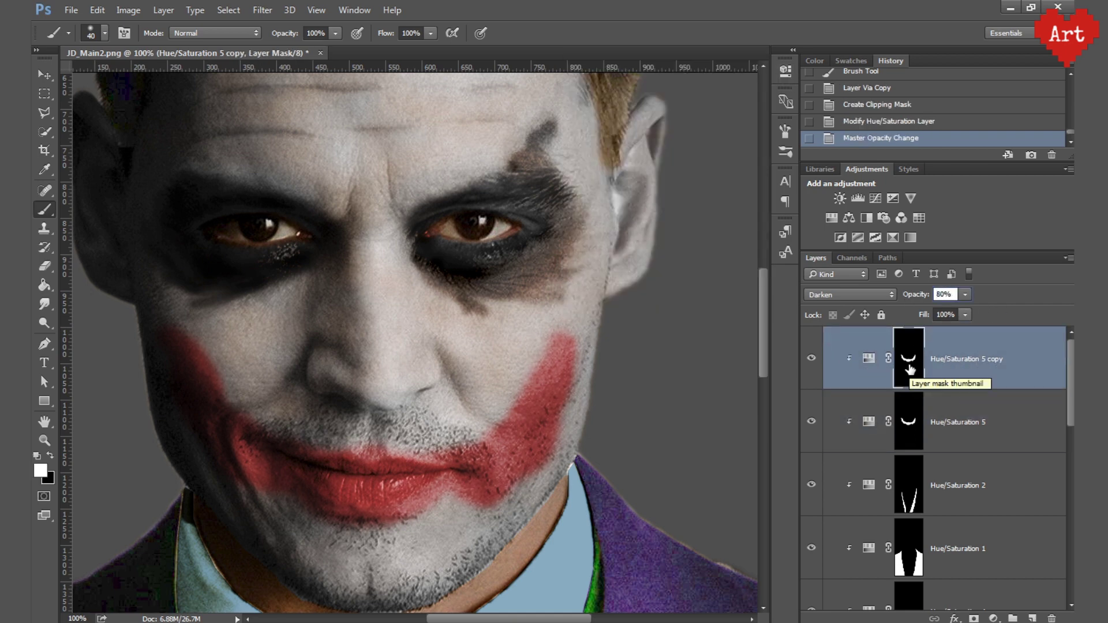
key(x)
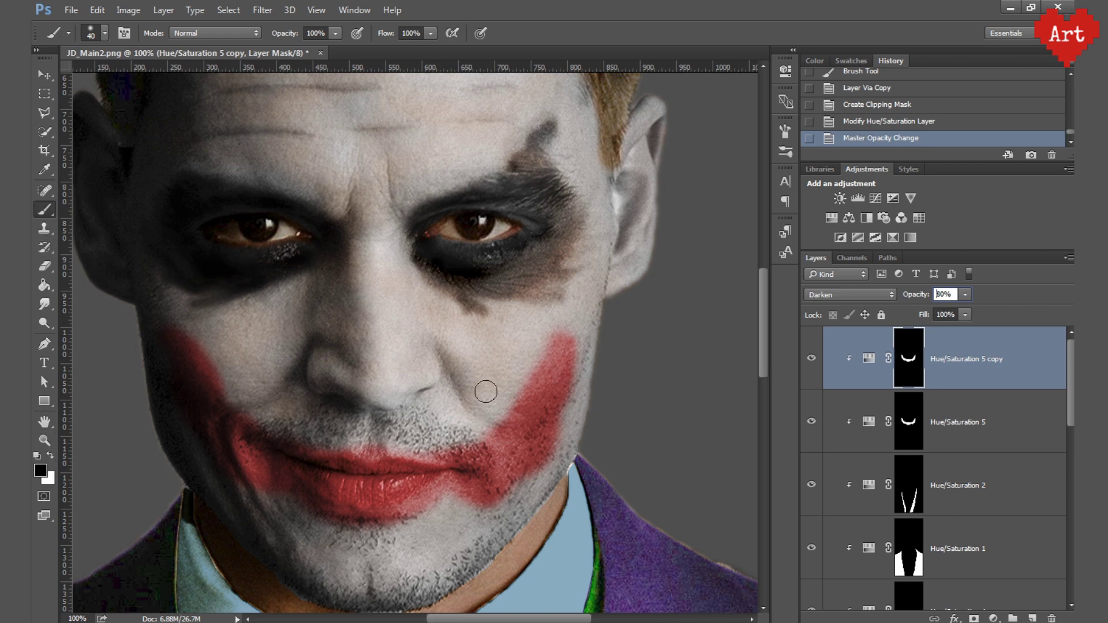
key(bracketright)
key(bracketright)
key(bracketright)
drag(571, 347, 491, 496)
drag(462, 462, 346, 456)
mouse_move(606, 392)
mouse_down()
mouse_move(508, 519)
mouse_move(313, 466)
mouse_up()
click(313, 466)
key(bracketleft)
key(bracketleft)
key(bracketleft)
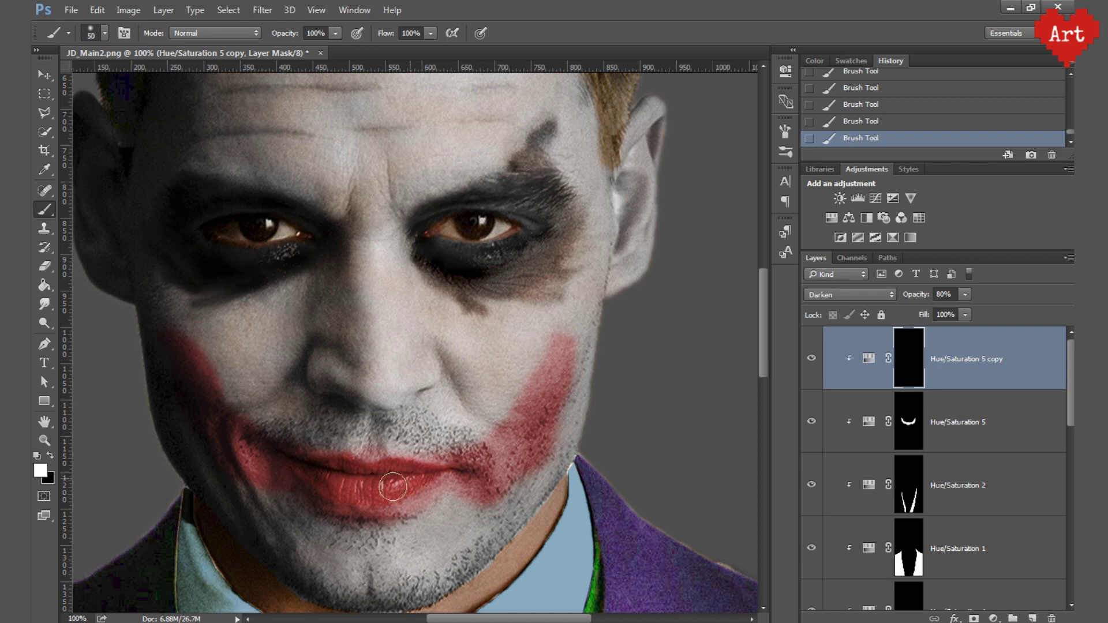
At full opacity, reveal deeper red along the cheek streak and left mouth corner.
key(0)
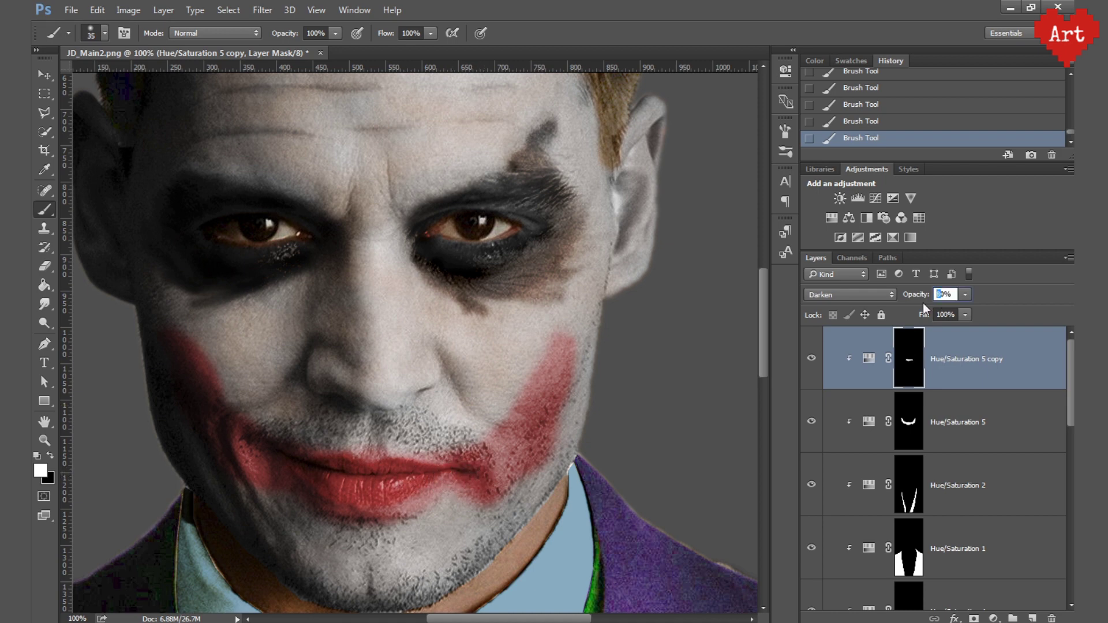
key(bracketright)
drag(496, 469, 510, 437)
drag(554, 369, 507, 434)
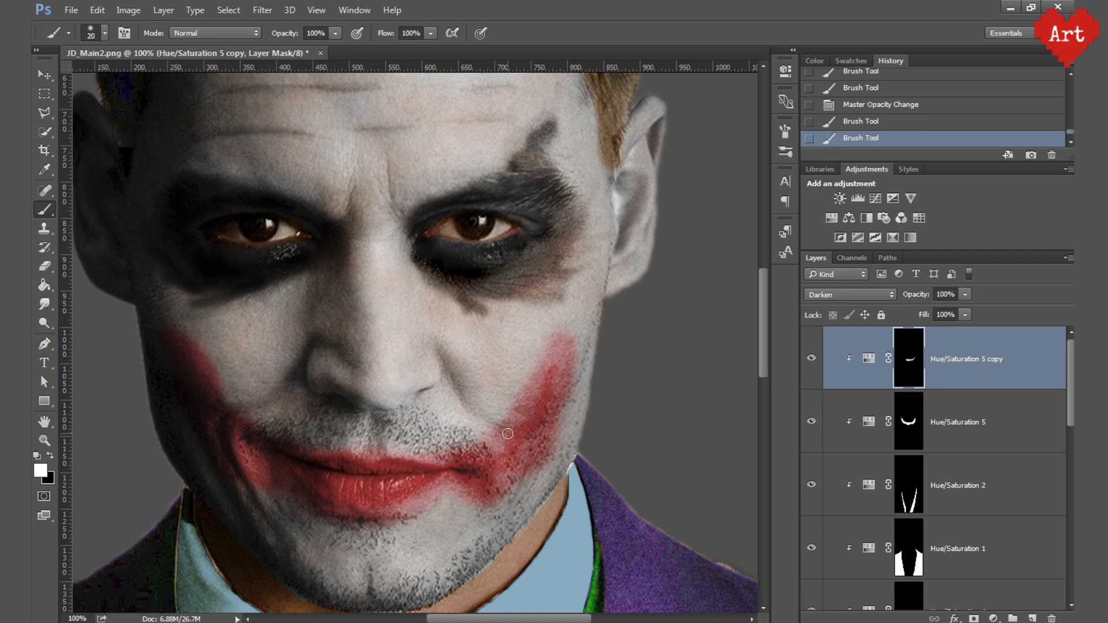
drag(554, 379, 564, 335)
key(bracketright)
drag(244, 481, 240, 437)
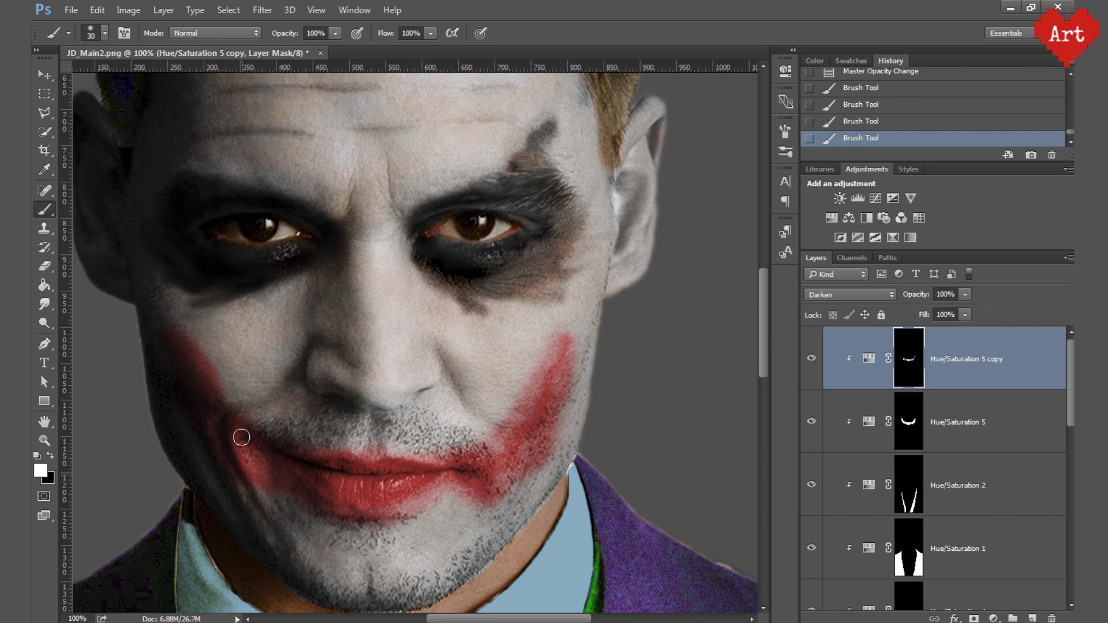
key(bracketleft)
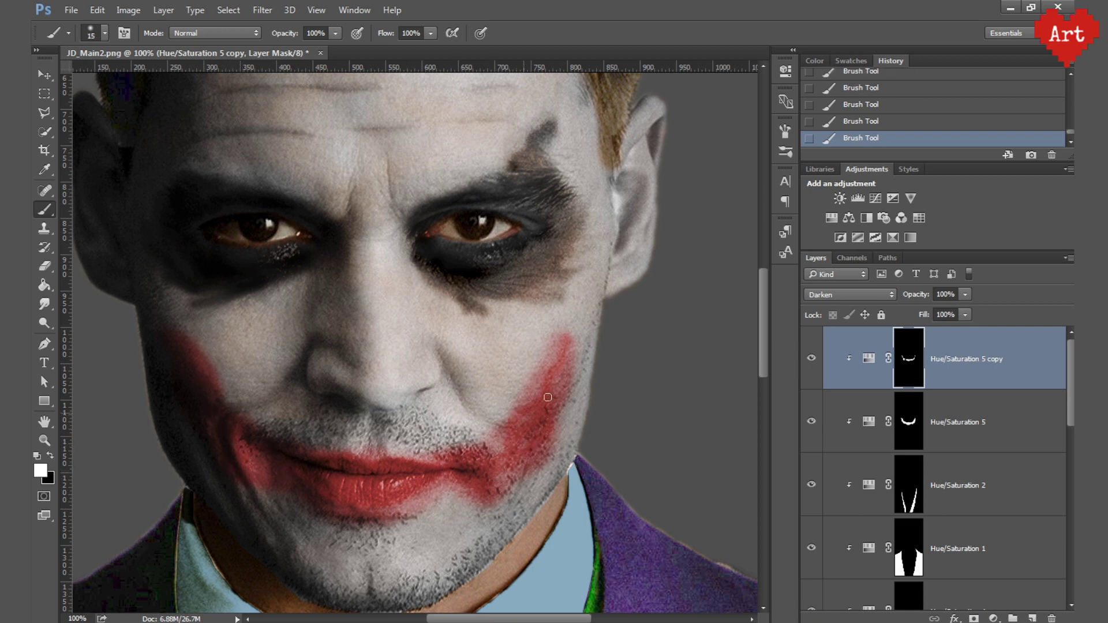
key(bracketright)
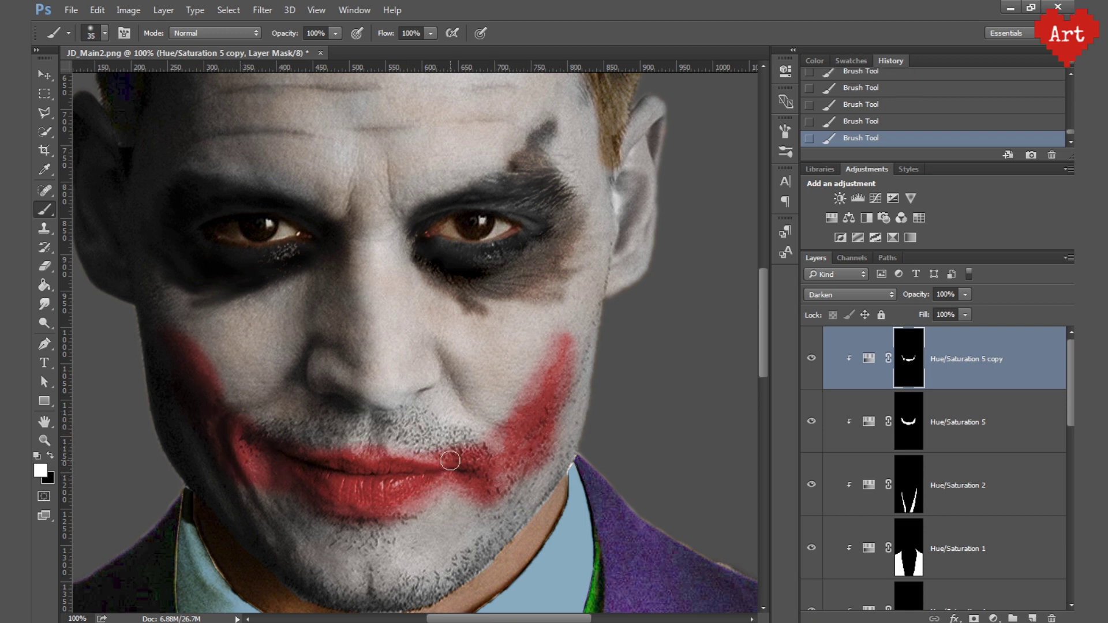
Duplicate the red layer as Hue/Saturation 5 copy 2, clip it, and paint the mouth into its mask.
key(ctrl+j)
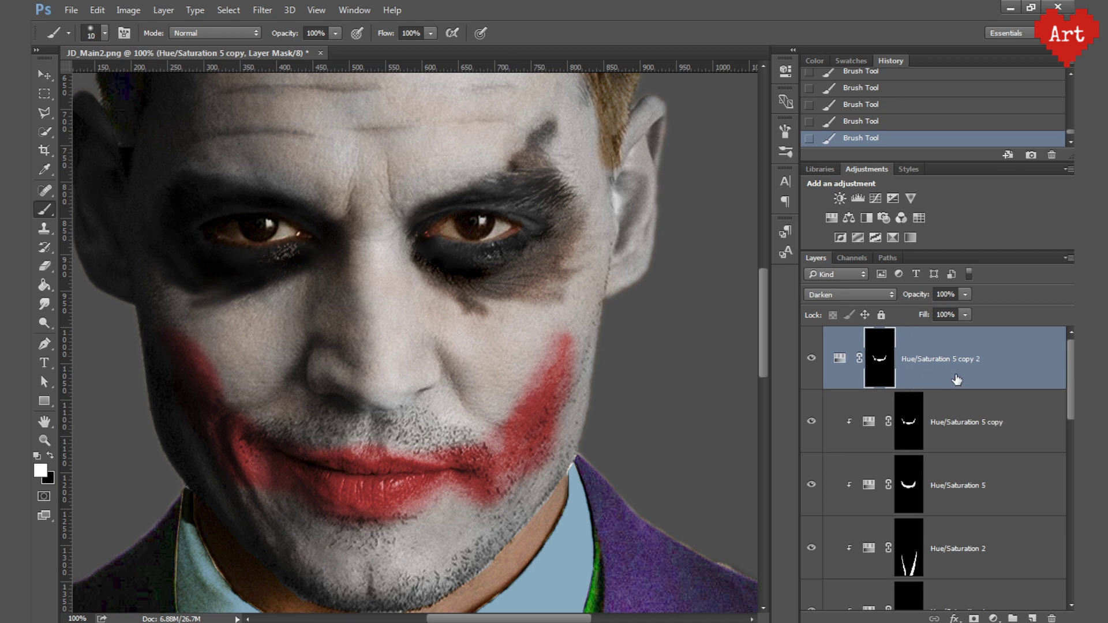
alt+click(910, 393)
alt+click(908, 424)
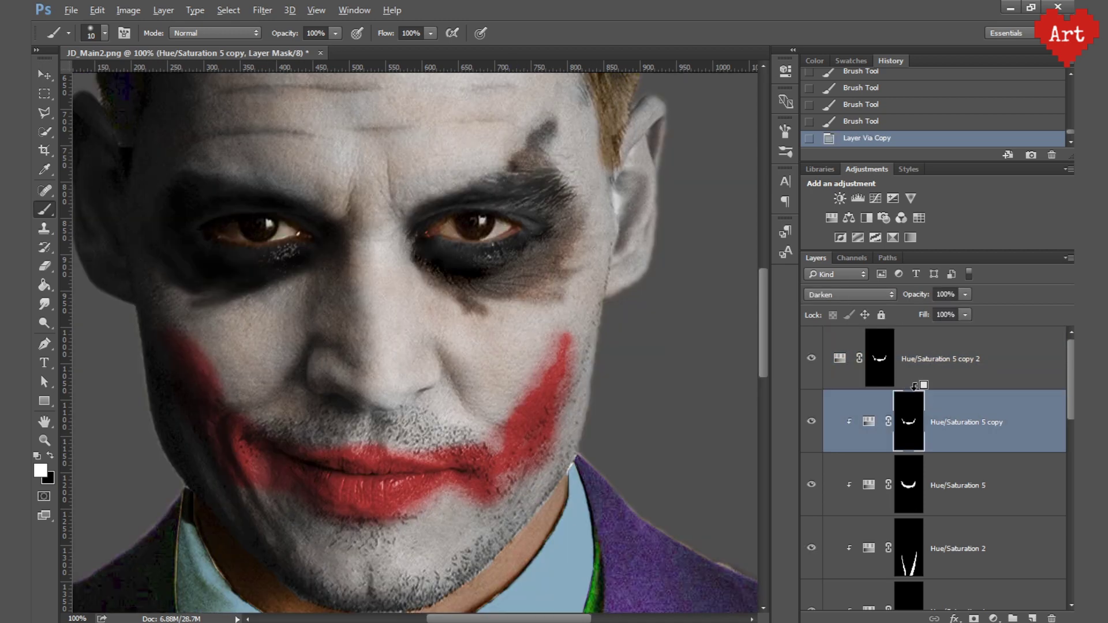
click(980, 358)
key(ctrl+alt+g)
key(x)
key(bracketright)
key(bracketright)
key(bracketright)
drag(355, 456, 574, 445)
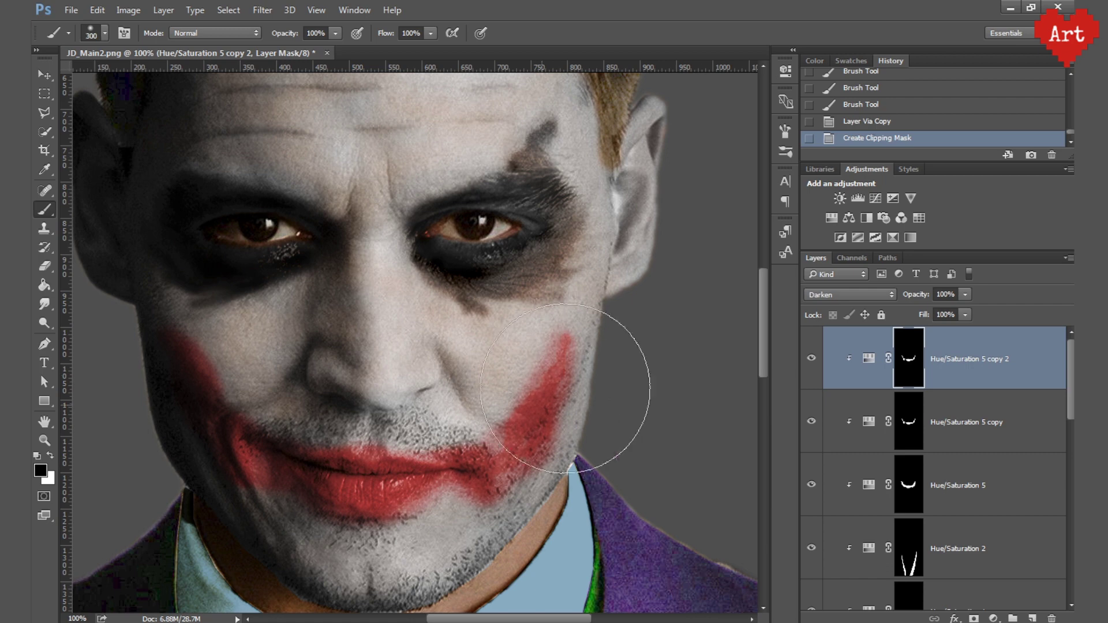
key(x)
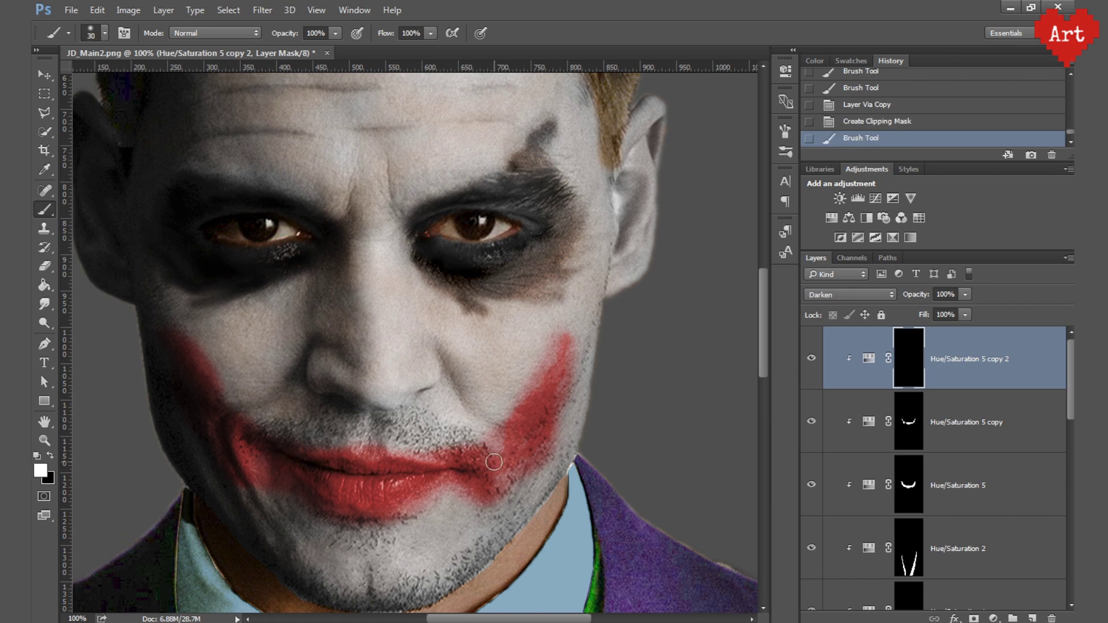
Paint red back onto the lips and deepen both mouth corners in the new mask.
double_click(869, 358)
key(bracketright)
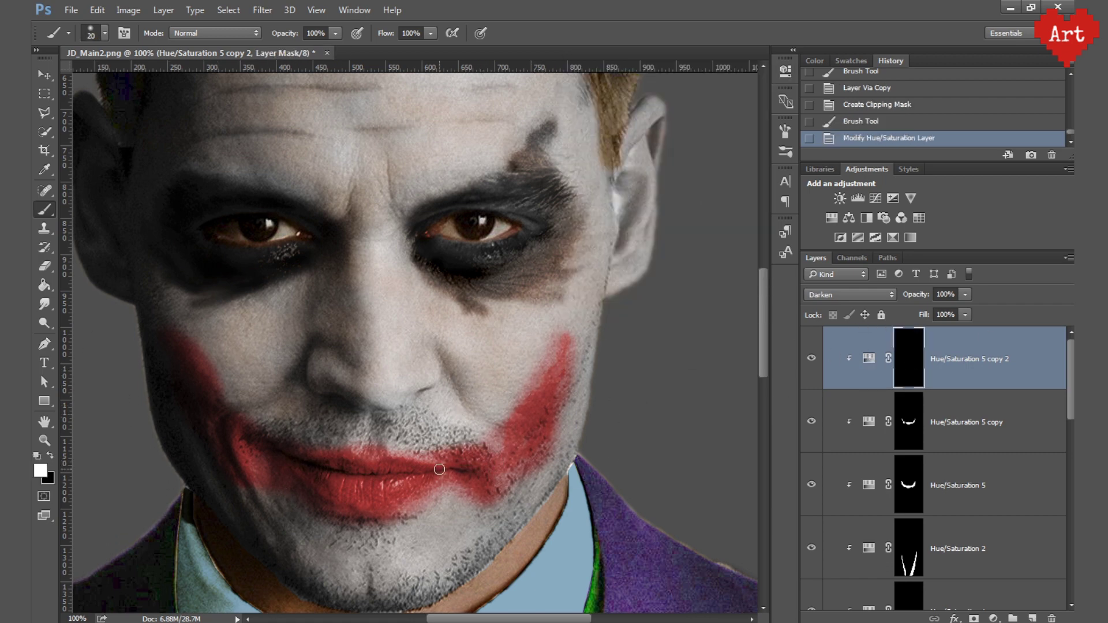
drag(404, 485, 347, 495)
key(bracketleft)
drag(450, 484, 496, 456)
drag(536, 381, 507, 456)
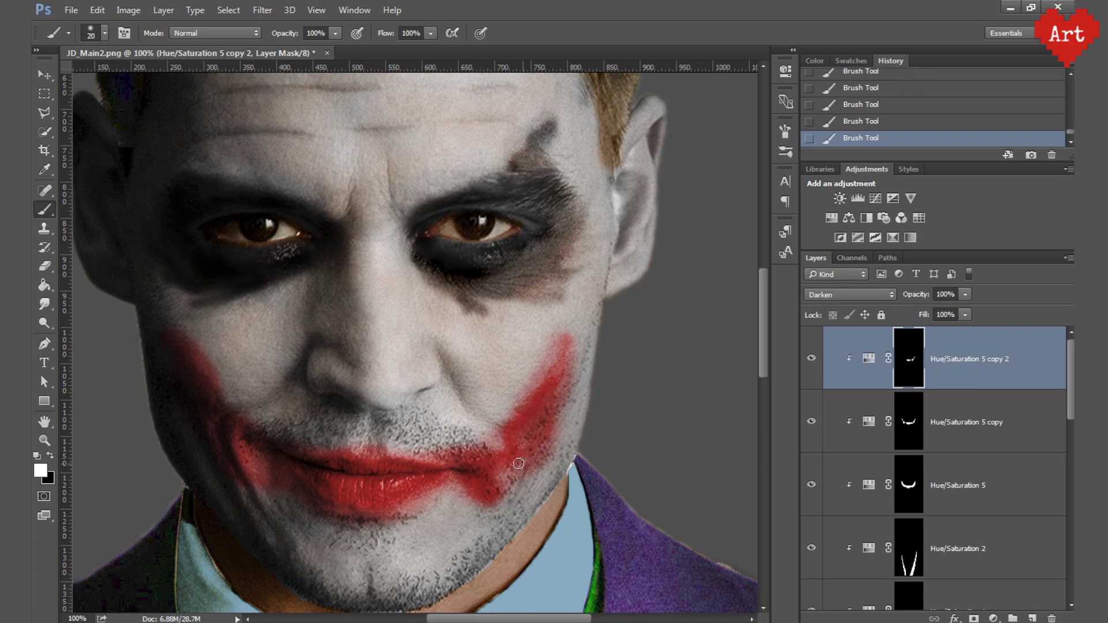
drag(542, 404, 482, 465)
key(bracketright)
drag(263, 455, 232, 448)
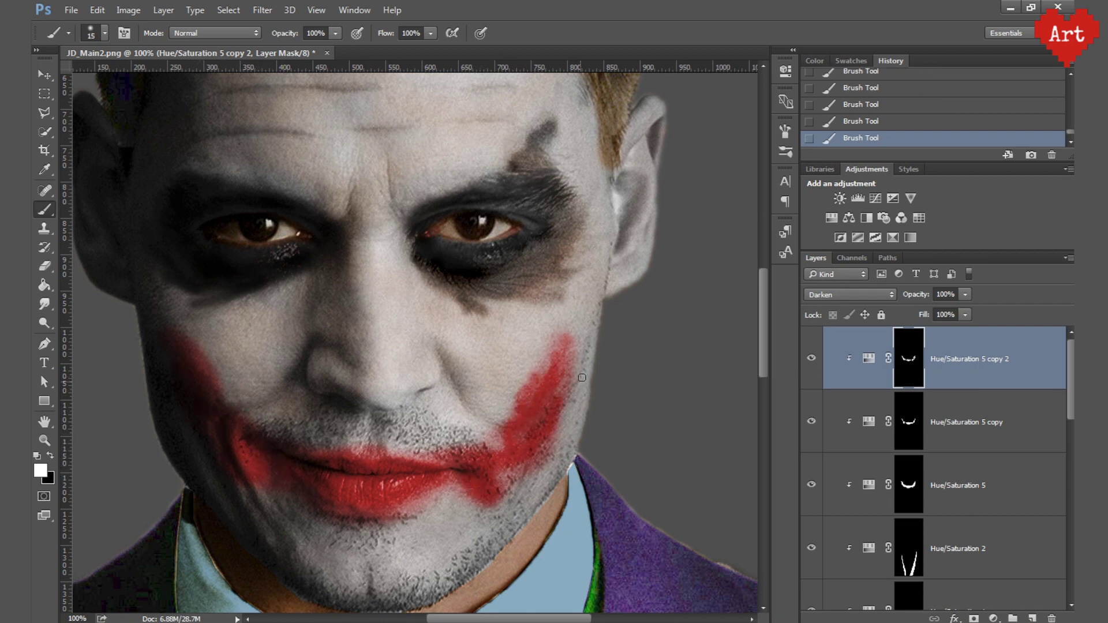
Add a little more red to the upper lip with a larger brush.
alt+click(418, 401)
scroll(471, 357, up, 1)
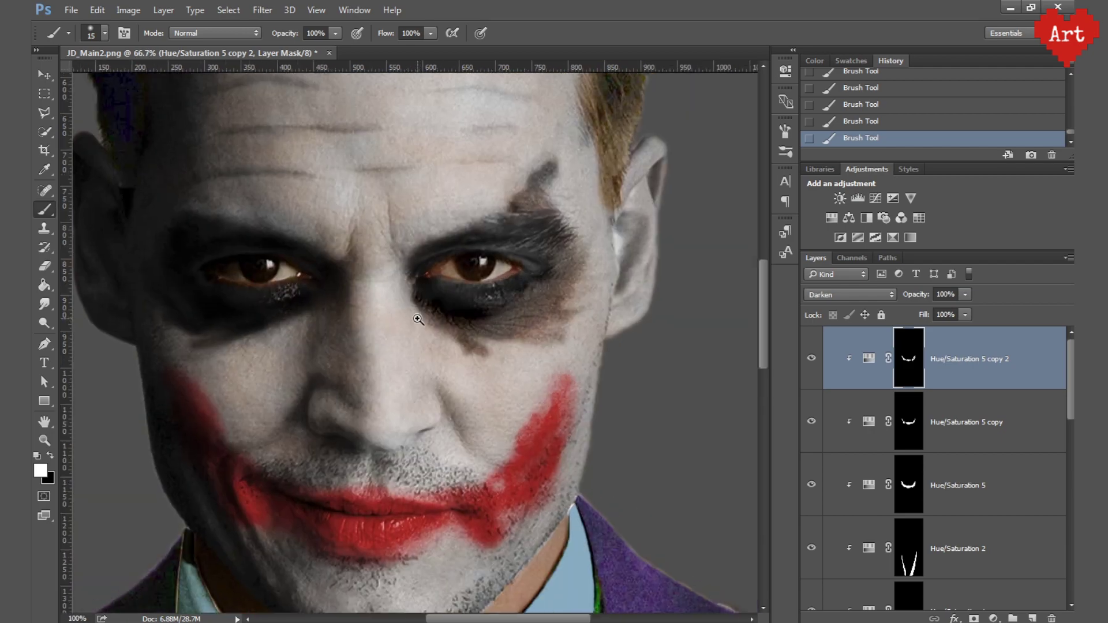
scroll(416, 313, down, 2)
scroll(408, 375, up, 2)
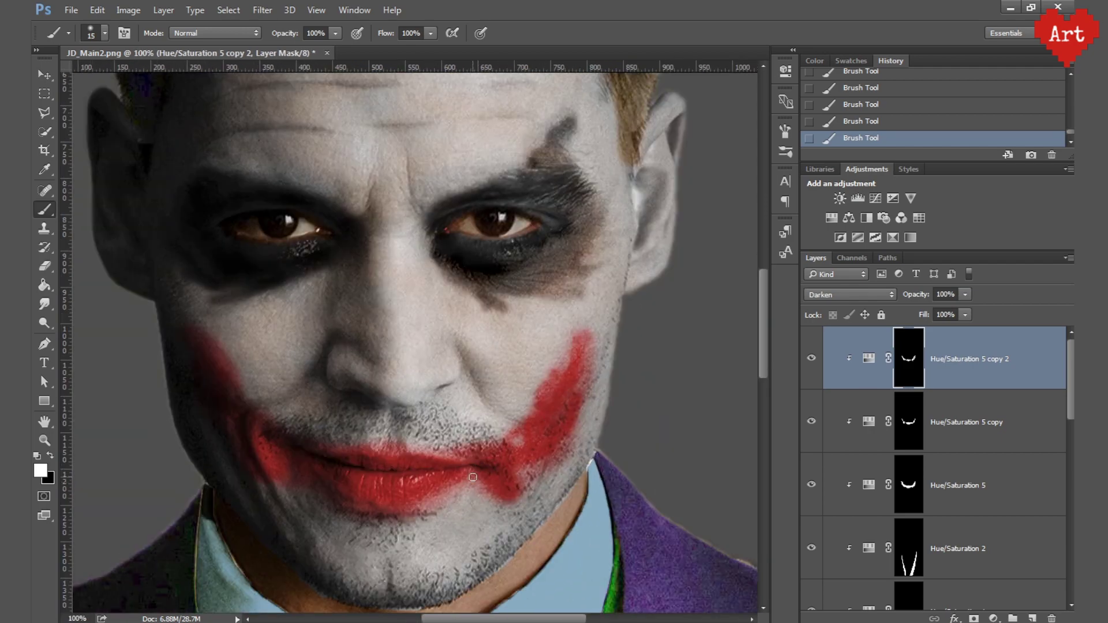
key(bracketright)
drag(443, 464, 361, 455)
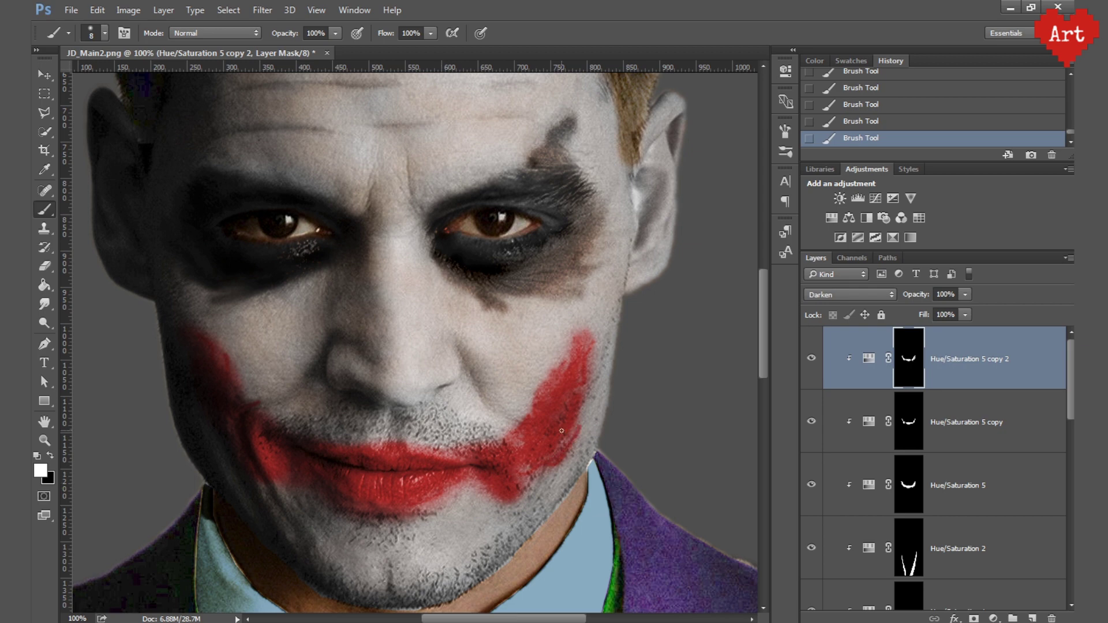
Zoom out to check the smile and step through the Hue/Saturation 5 layers and masks.
key(ctrl+0)
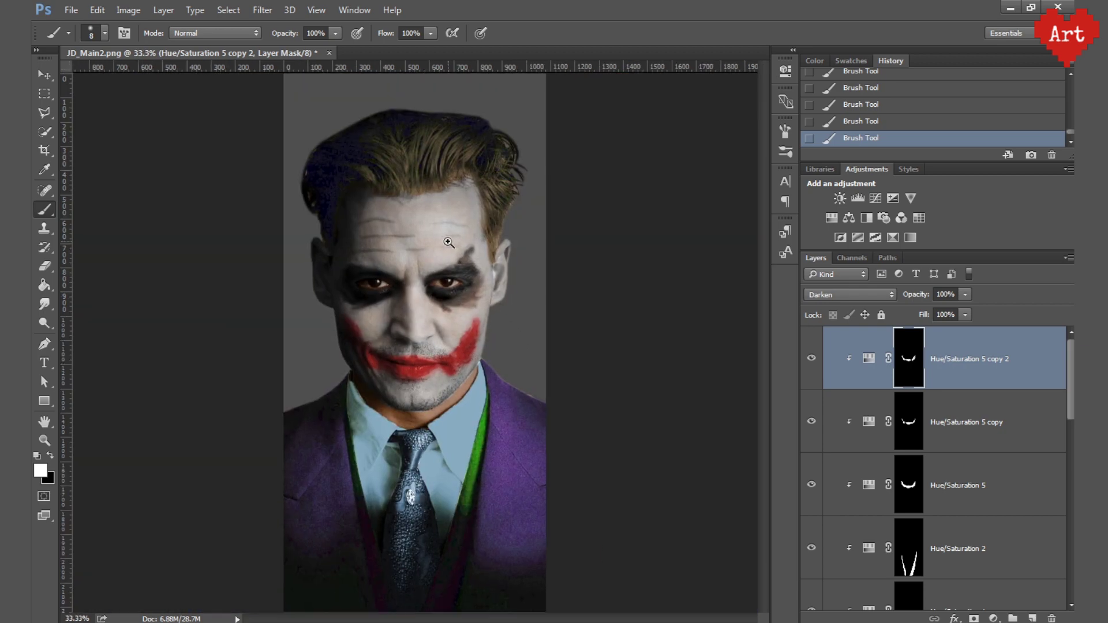
click(449, 242)
key(alt+bracketleft)
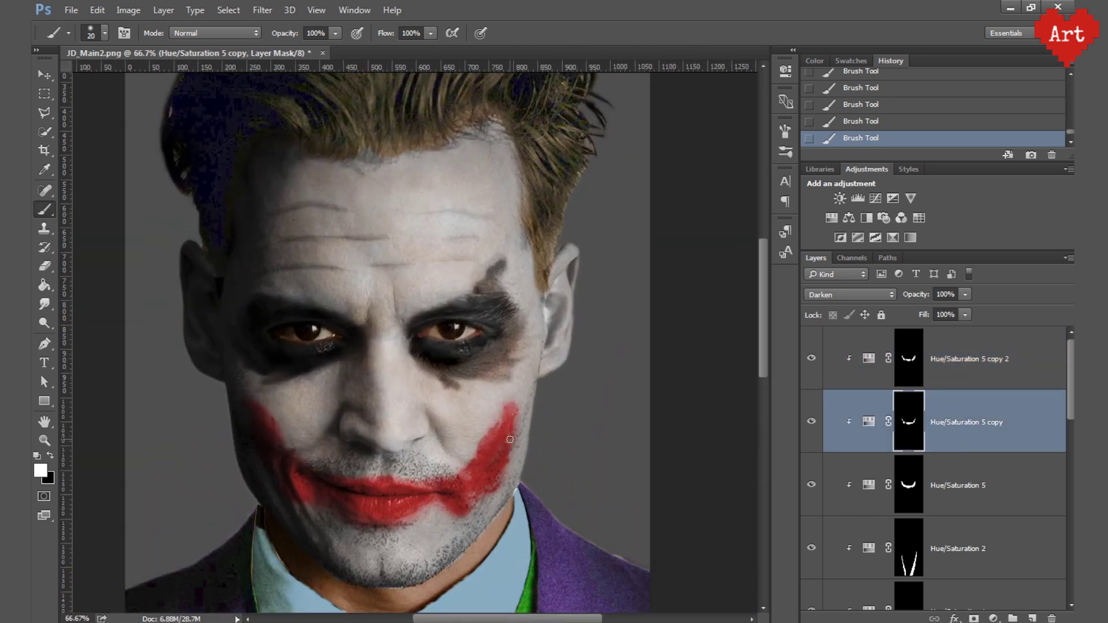
key(alt+bracketleft)
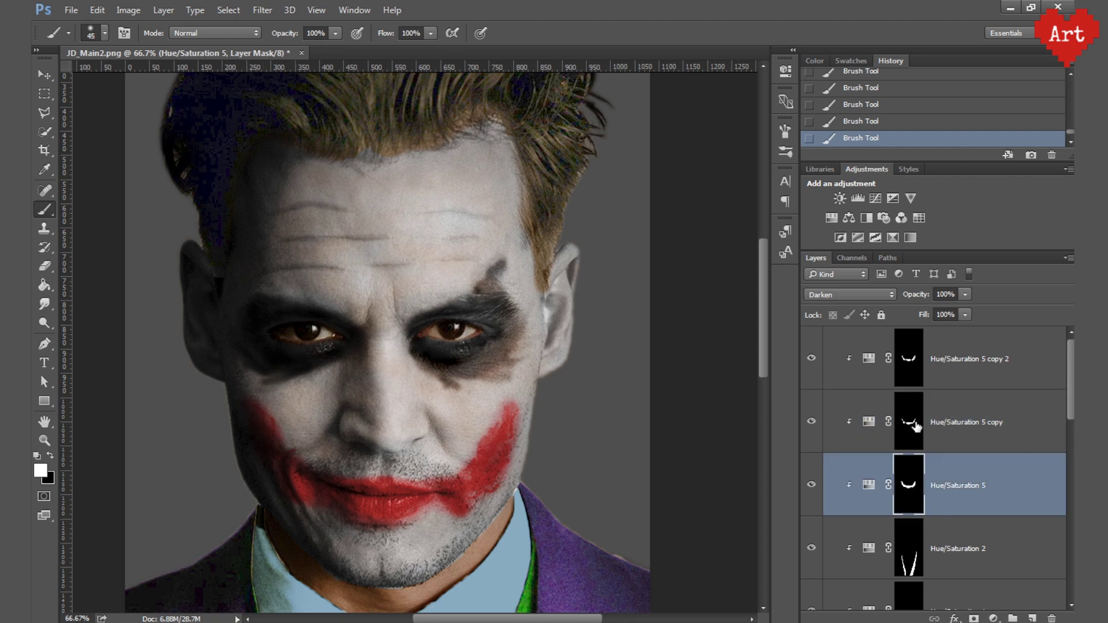
click(912, 424)
key(alt+bracketright)
key(ctrl+minus)
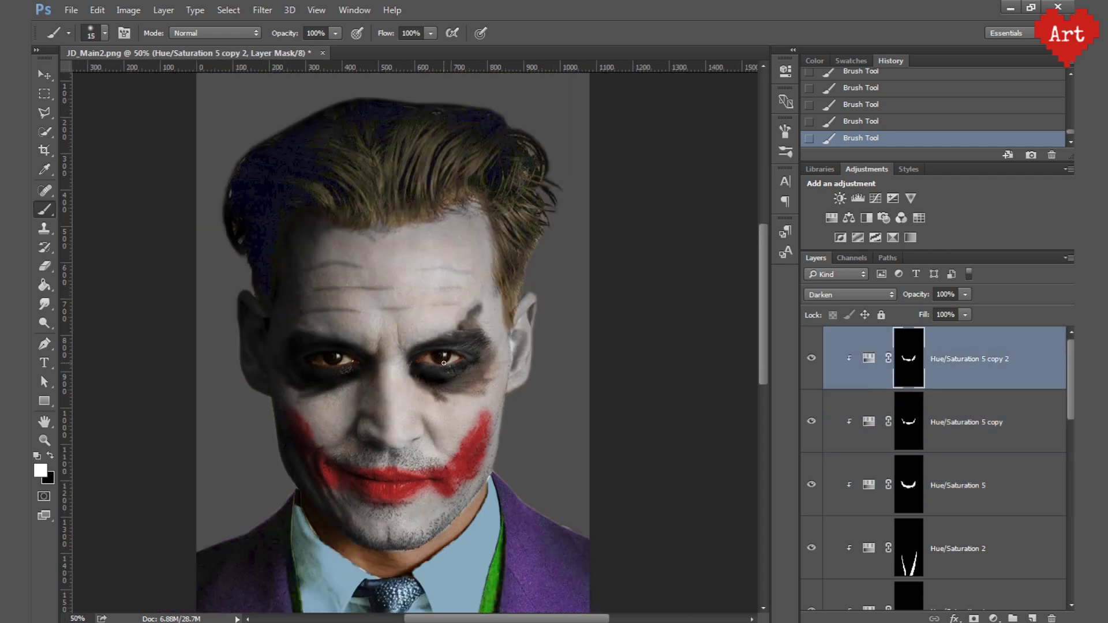
click(429, 292)
Quick Select the hair on Layer 0, subtracting the background from the selection.
scroll(935, 520, down, 5)
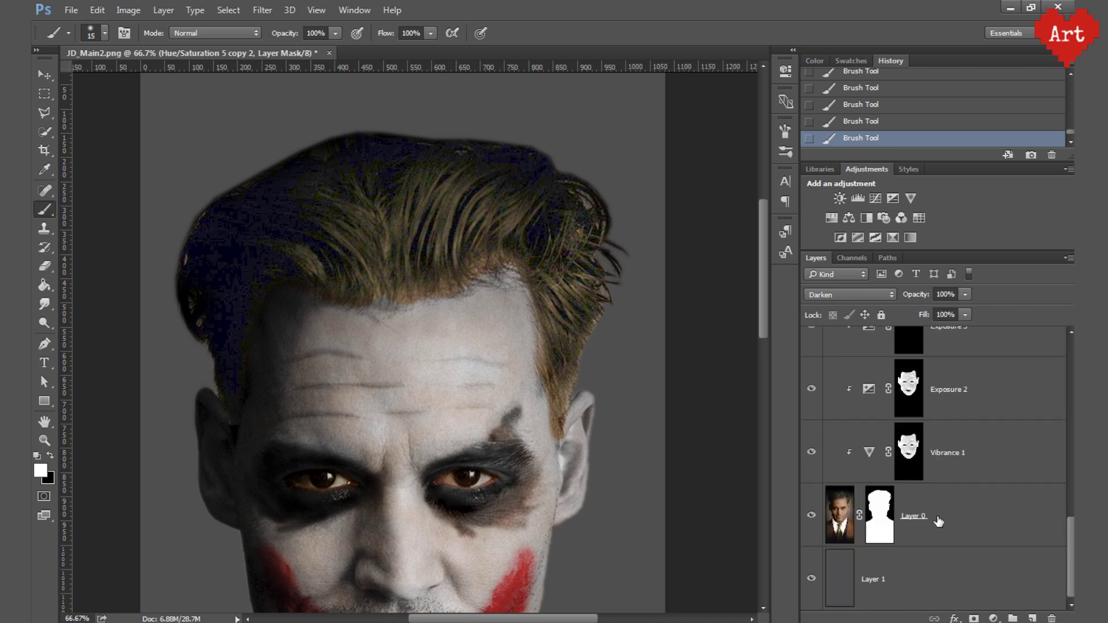
click(877, 516)
key(w)
drag(403, 193, 388, 207)
mouse_move(455, 196)
mouse_down()
mouse_move(559, 393)
mouse_move(595, 214)
mouse_move(612, 265)
mouse_up()
mouse_move(470, 153)
mouse_down()
mouse_move(282, 211)
mouse_move(222, 333)
mouse_move(242, 370)
mouse_up()
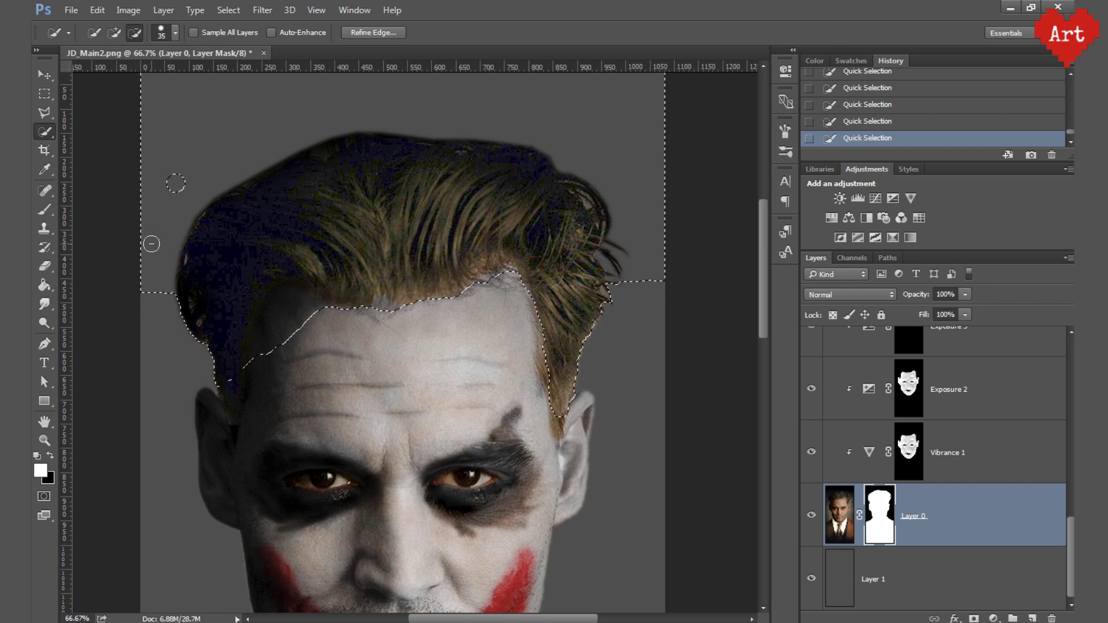
mouse_move(151, 231)
mouse_down()
mouse_move(171, 261)
mouse_move(304, 106)
mouse_move(625, 141)
mouse_move(648, 262)
mouse_up()
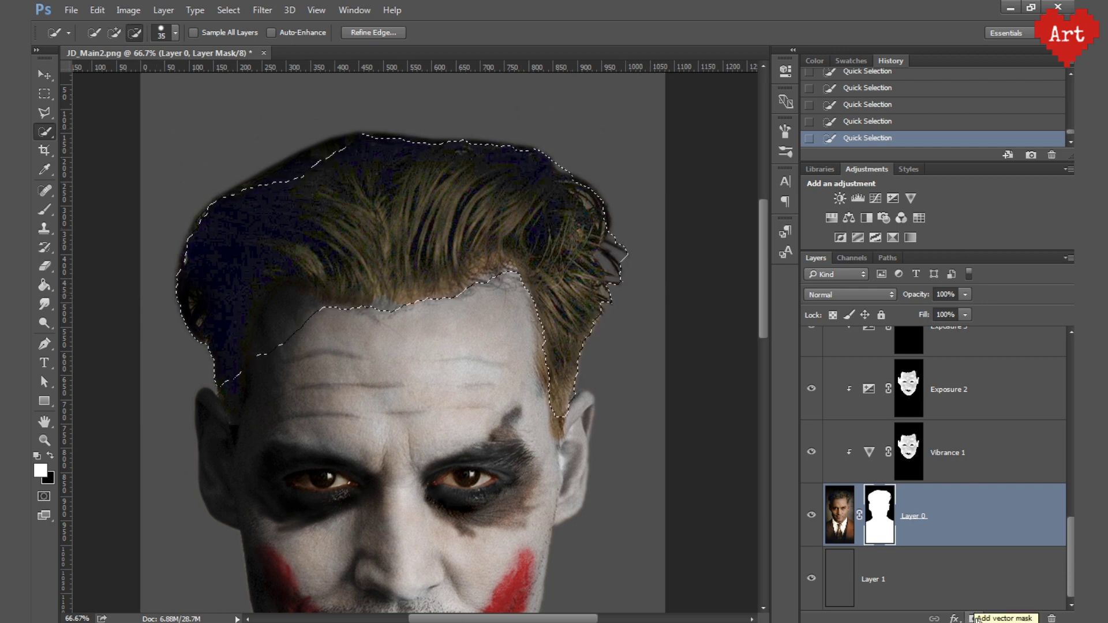
Add a Hue/Saturation 6 adjustment masked to the hair and refine the mask's top and right edges.
click(831, 217)
click(744, 65)
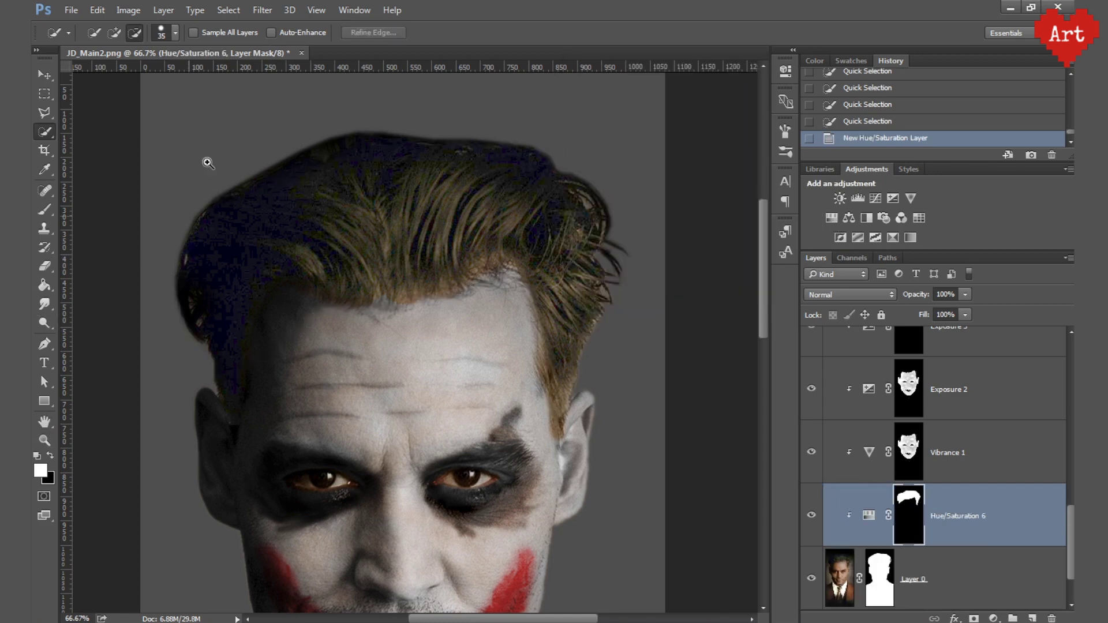
key(ctrl+plus)
click(50, 214)
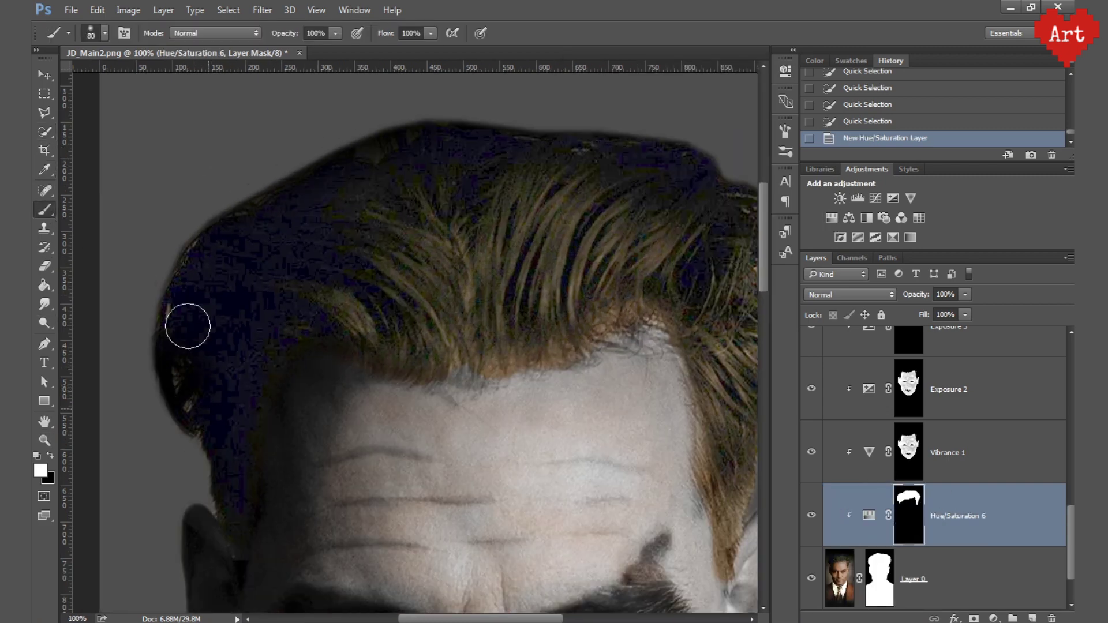
scroll(336, 208, right, 5)
drag(300, 185, 307, 179)
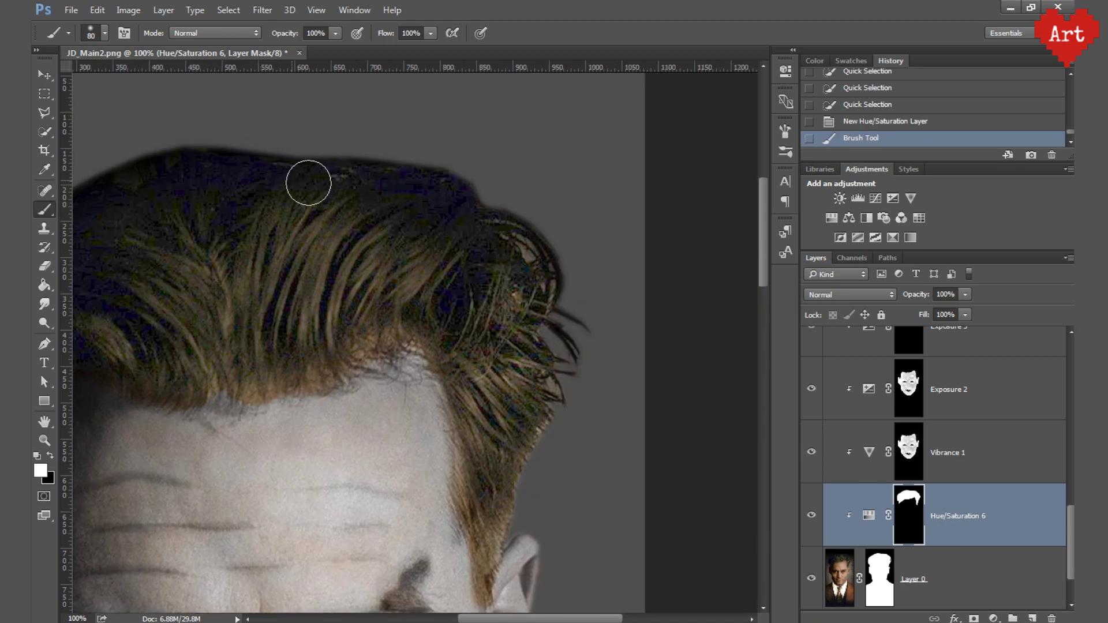
drag(435, 193, 531, 259)
drag(461, 433, 375, 289)
Touch up the hair mask near the sideburn and temple, painting out forehead colour spill.
key(bracketleft)
key(bracketleft)
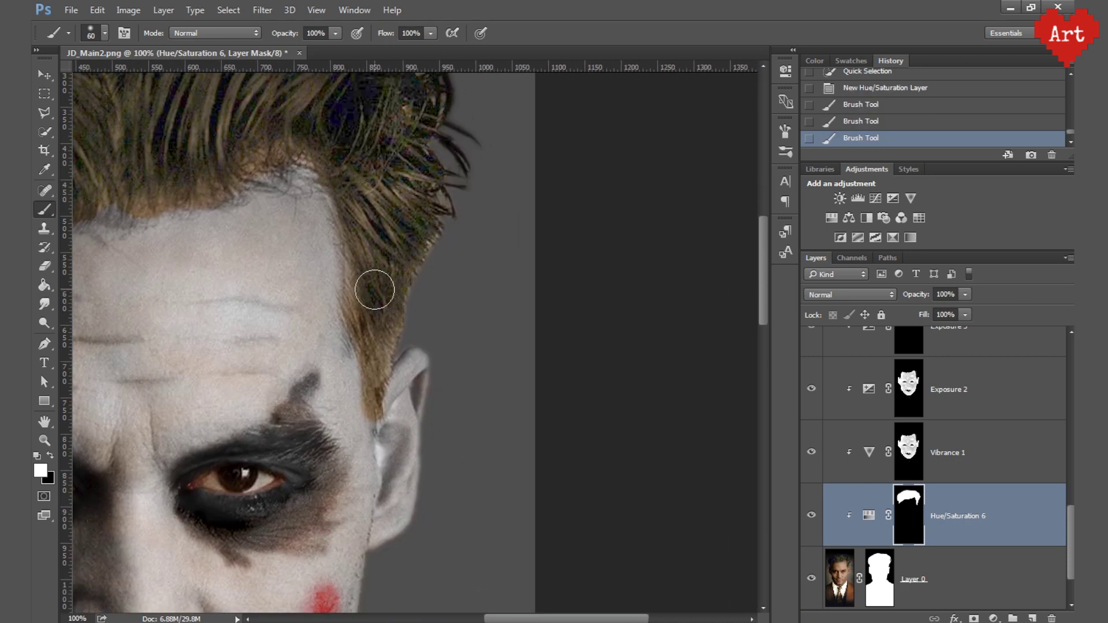
drag(371, 363, 383, 362)
key(bracketleft)
drag(408, 273, 398, 239)
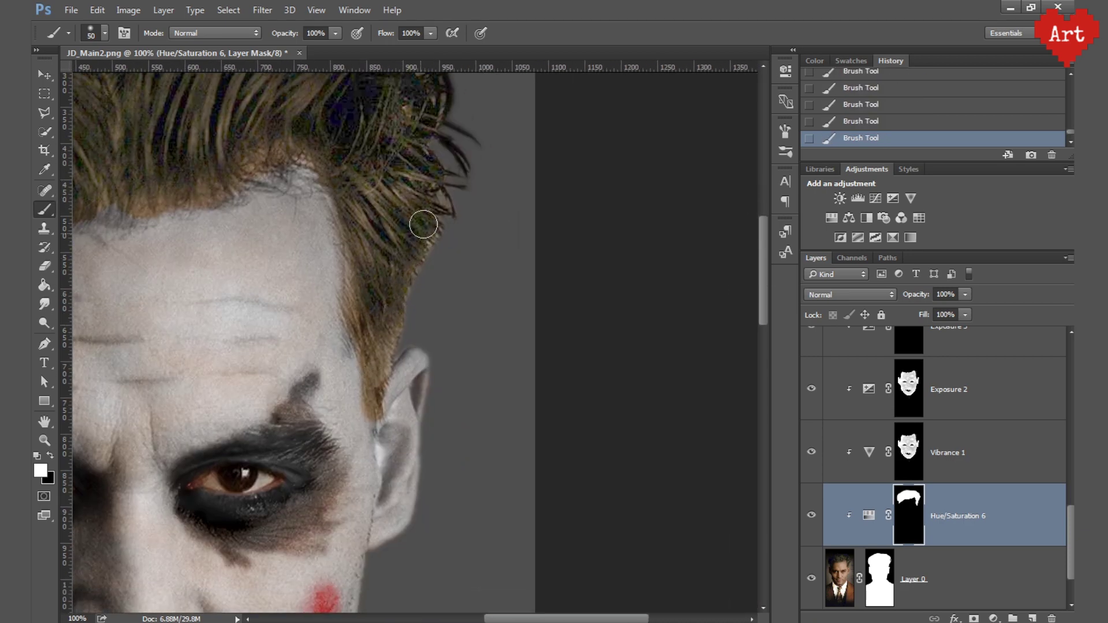
key(ctrl+minus)
key(bracketright)
ctrl+click(911, 508)
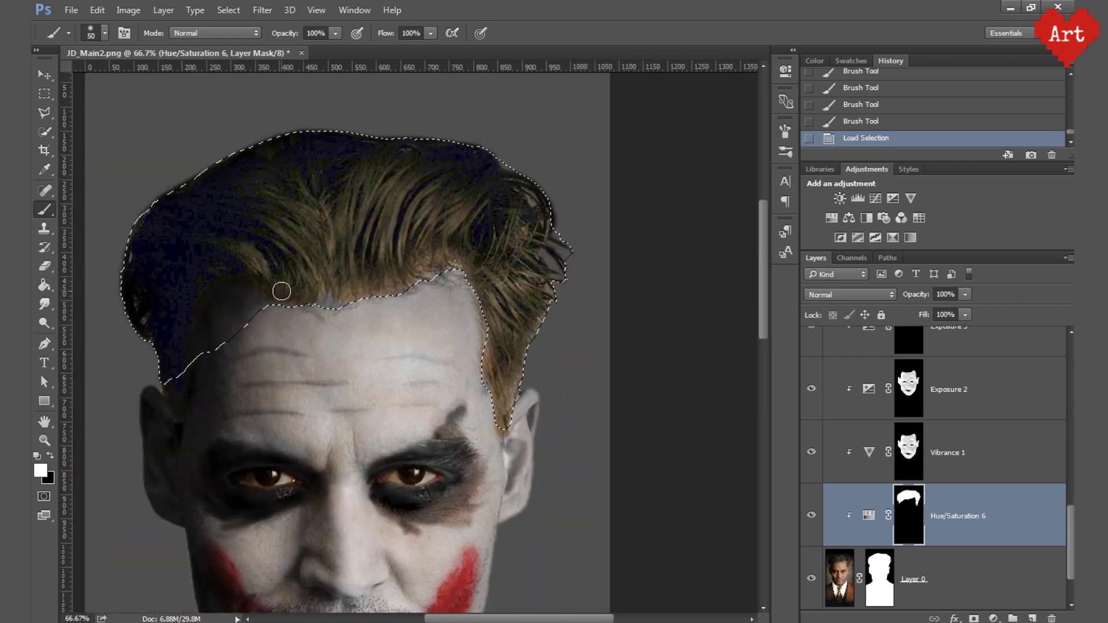
key(ctrl+plus)
key(ctrl+plus)
drag(342, 110, 346, 167)
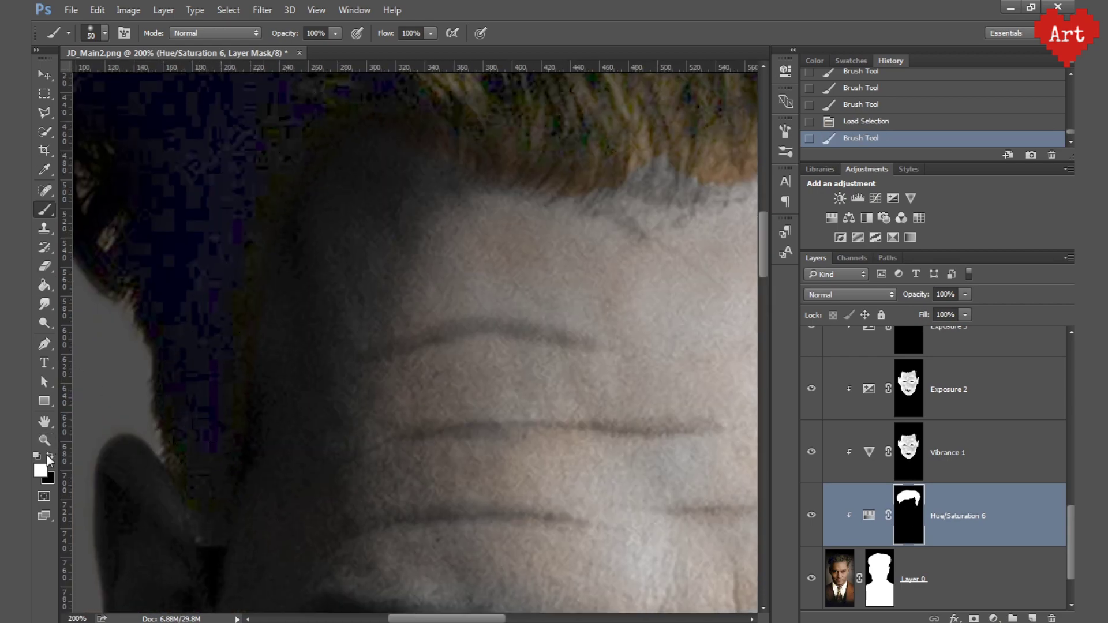
key(x)
drag(307, 310, 339, 314)
Refine the hair mask around the left ear, left temple and hairline.
alt+click(320, 198)
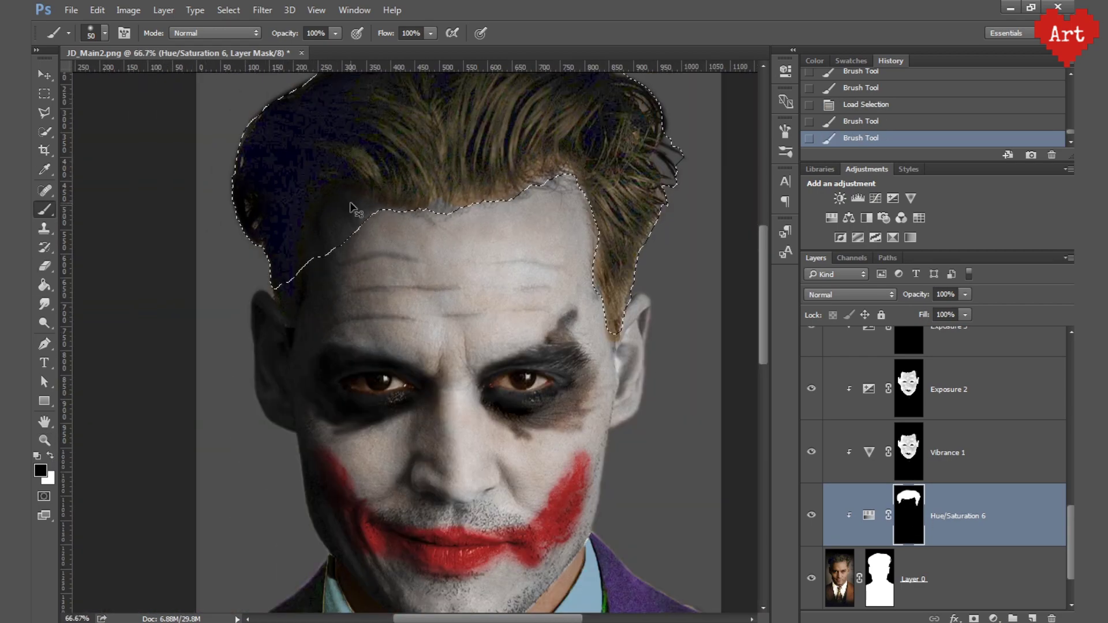
key(ctrl+d)
ctrl+click(909, 513)
alt+click(267, 329)
ctrl+click(248, 358)
ctrl+click(229, 387)
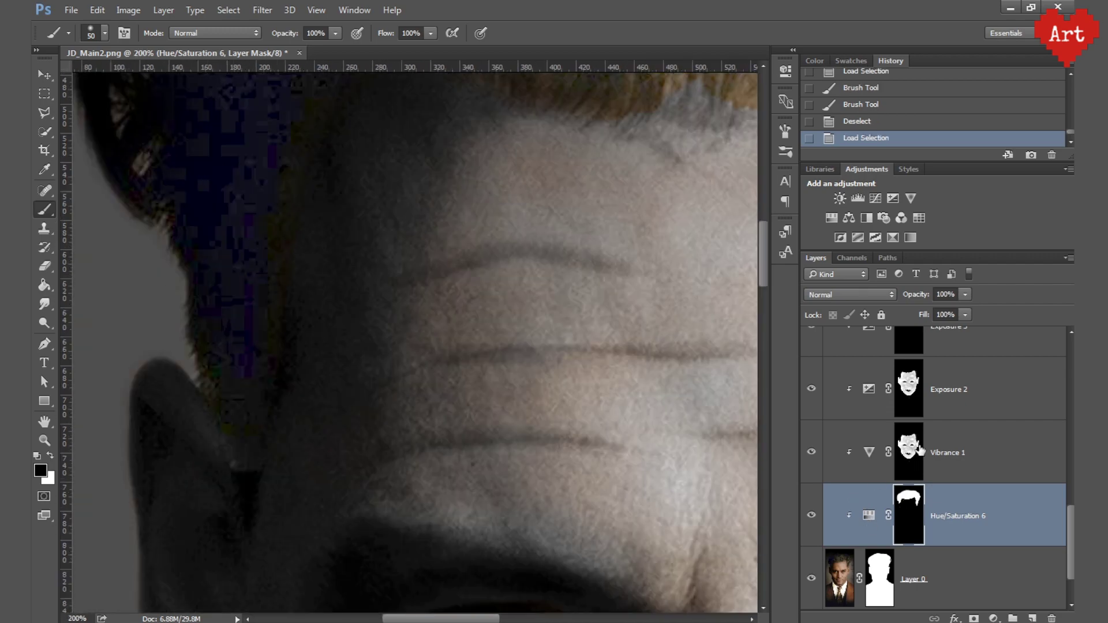
key(bracketleft)
key(bracketleft)
key(bracketleft)
key(ctrl+d)
mouse_move(247, 212)
mouse_down()
mouse_move(255, 276)
mouse_move(229, 319)
mouse_up()
click(230, 264)
click(453, 265)
drag(452, 264, 370, 357)
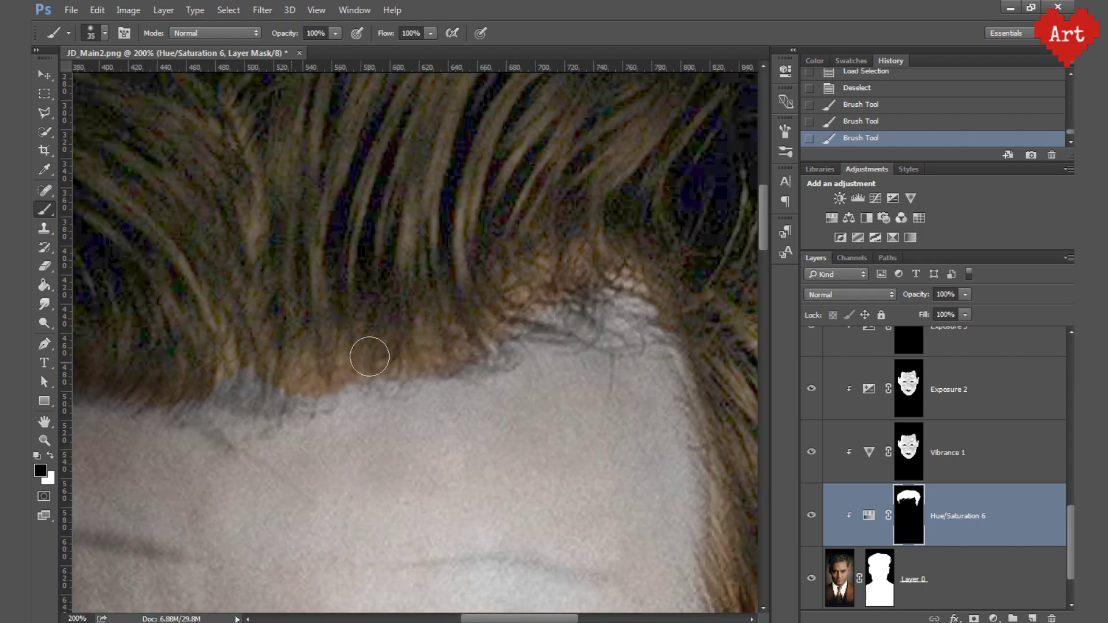
Clean further hair-mask edges using the loaded mask selection and a larger brush.
key(ctrl+minus)
key(ctrl+minus)
ctrl+click(909, 514)
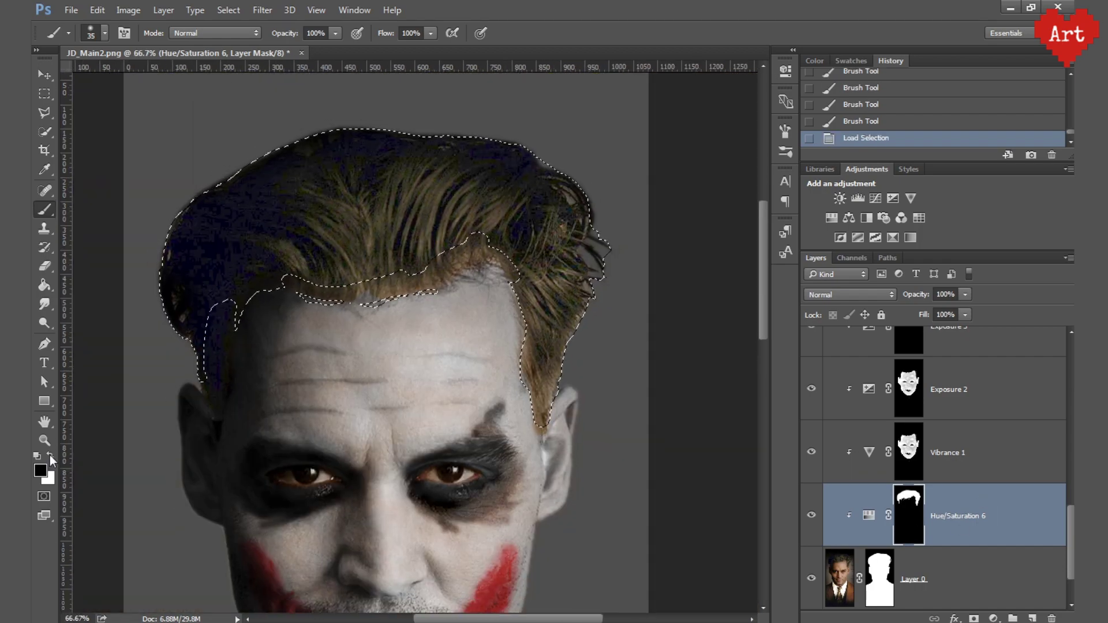
key(bracketright)
key(x)
key(bracketright)
key(bracketright)
key(bracketright)
key(ctrl+d)
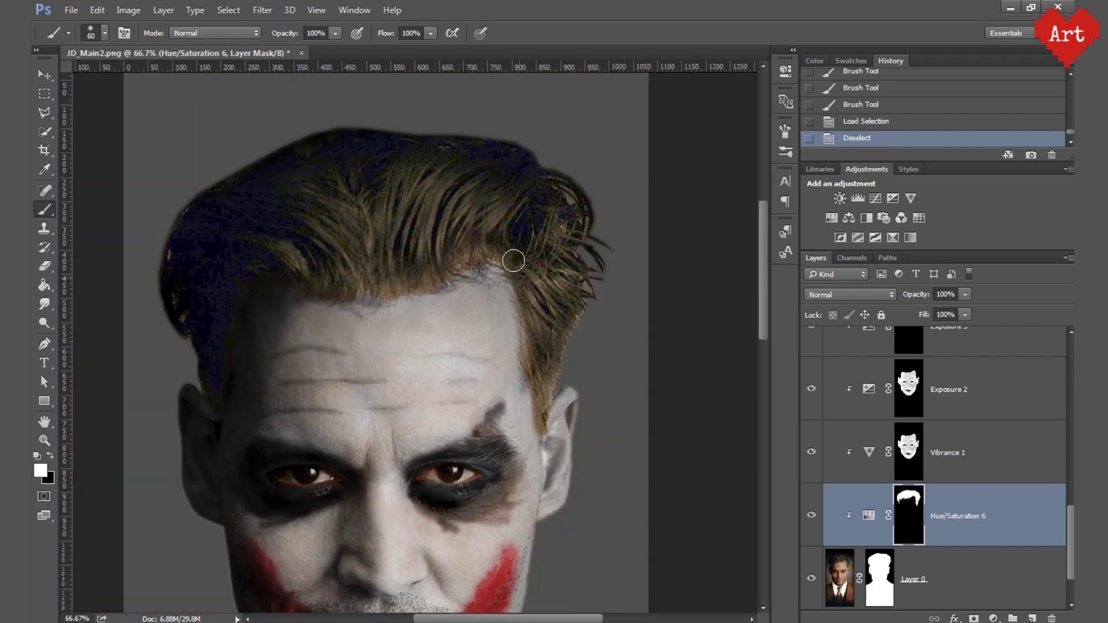
click(514, 261)
drag(287, 261, 314, 242)
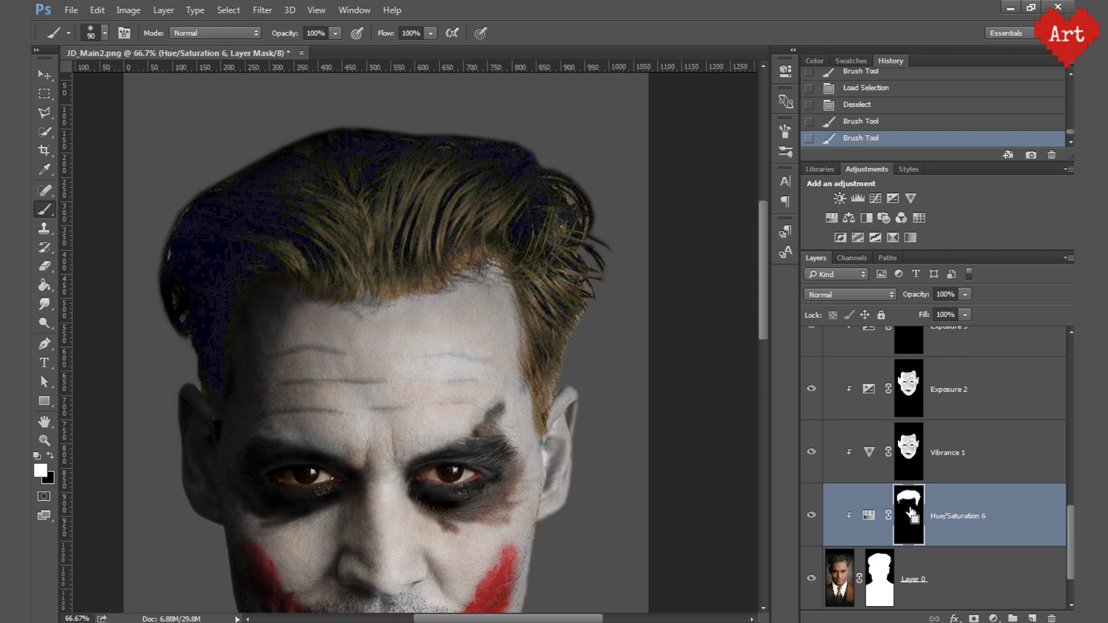
key(ctrl+alt+backslash)
key(ctrl+d)
click(193, 297)
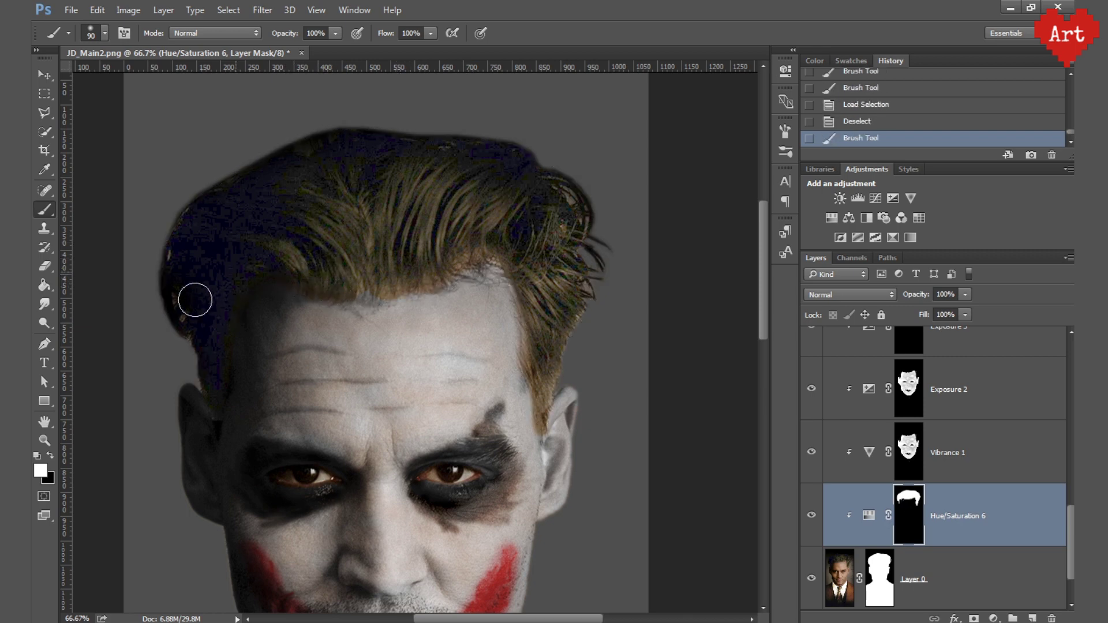
Make the final hair-mask touch-ups and open the Hue/Saturation 6 settings.
scroll(213, 351, up, 2)
key(bracketleft)
key(bracketleft)
key(bracketleft)
scroll(305, 254, down, 2)
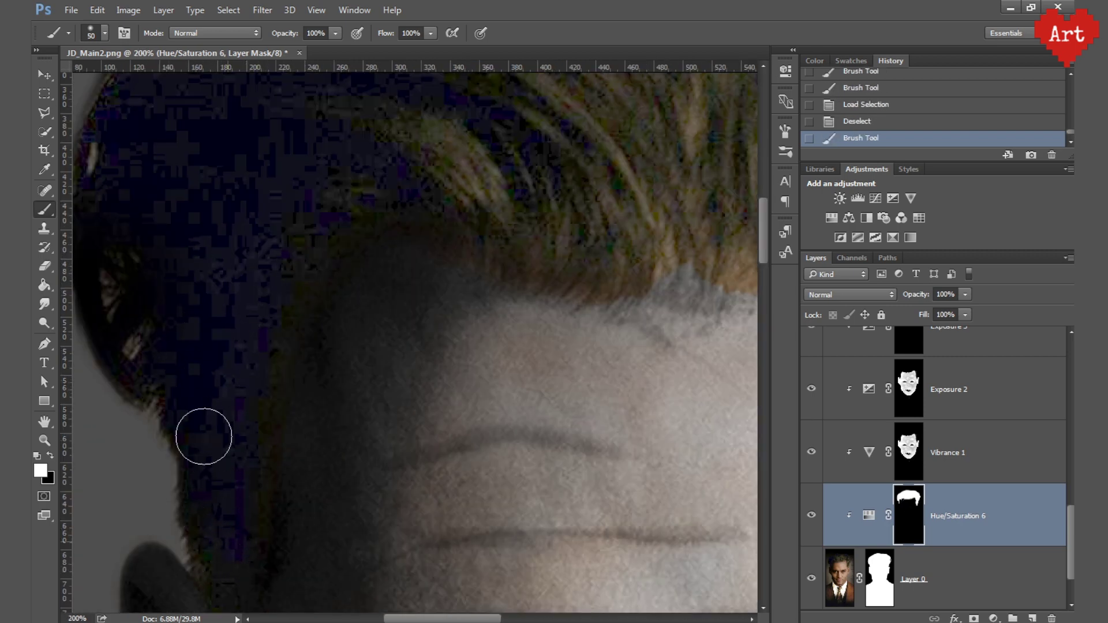
click(203, 438)
key(ctrl+alt+backslash)
scroll(248, 289, down, 1)
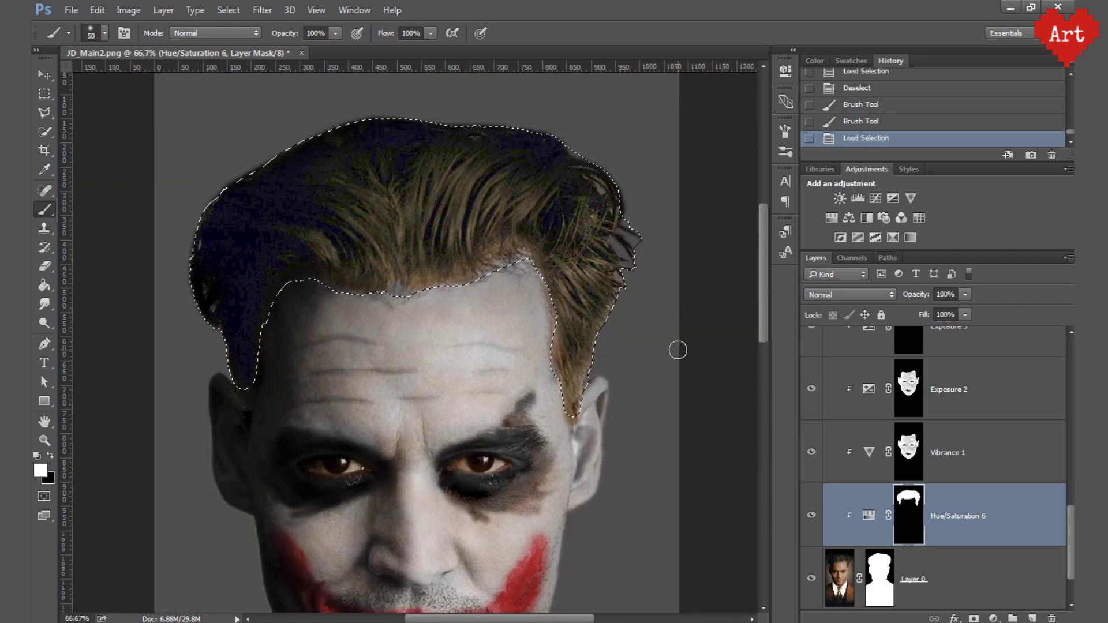
scroll(675, 348, down, 1)
key(ctrl+d)
double_click(868, 516)
click(641, 239)
Colorize the hair green at hue 128 and lightness +31, blended as Overlay.
drag(574, 159, 629, 159)
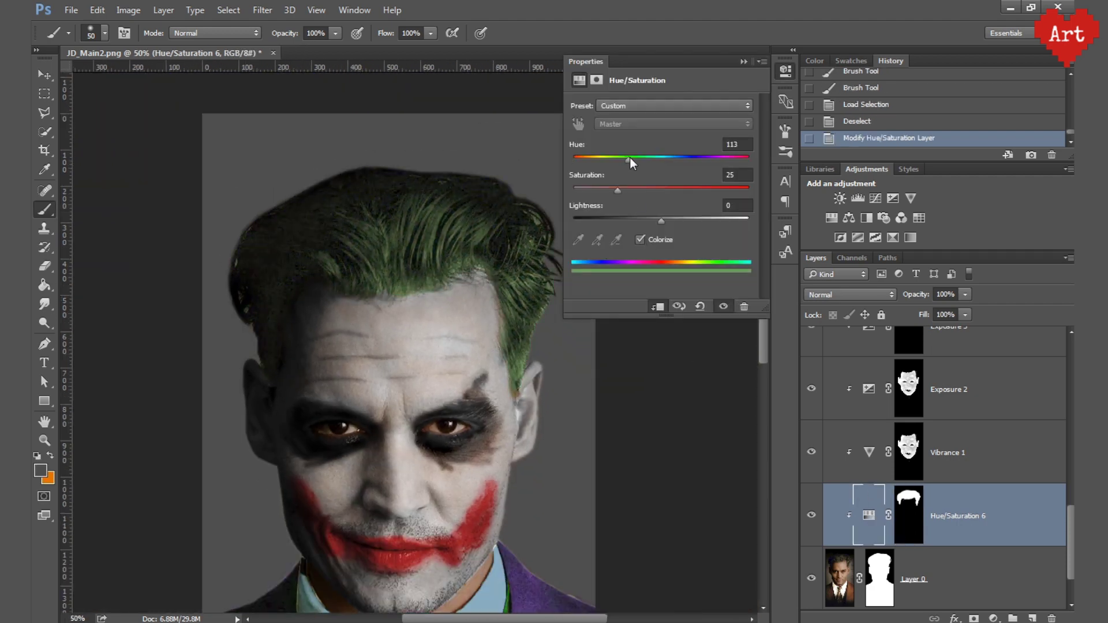
click(881, 294)
click(823, 428)
drag(661, 222, 691, 227)
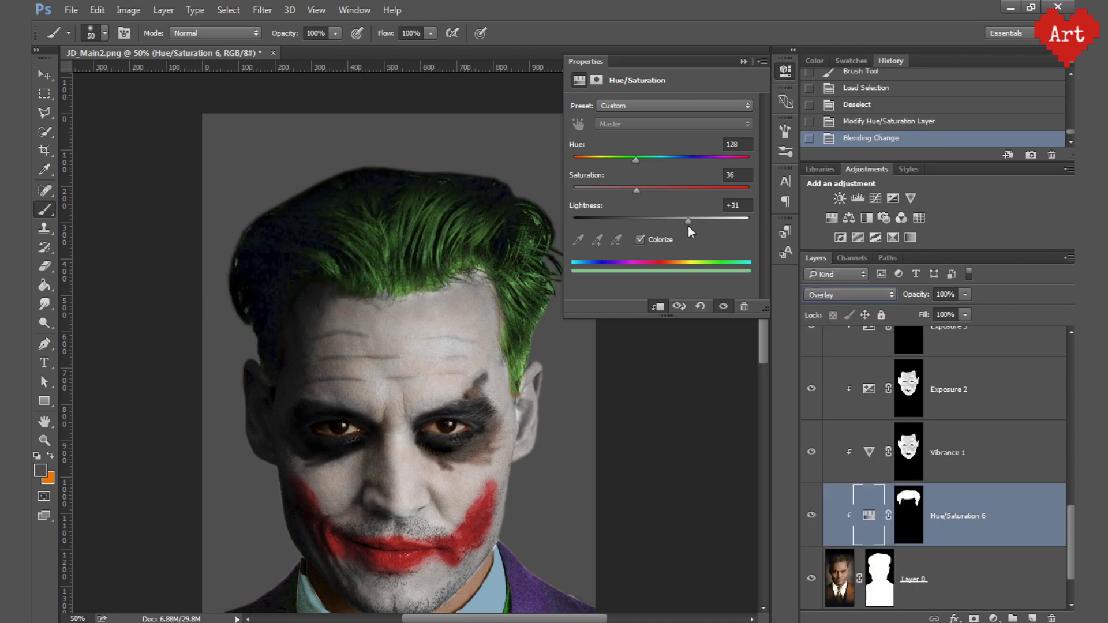
click(785, 70)
Brush-refine the green hair's mask so the colour reaches the hair edges.
key(ctrl+1)
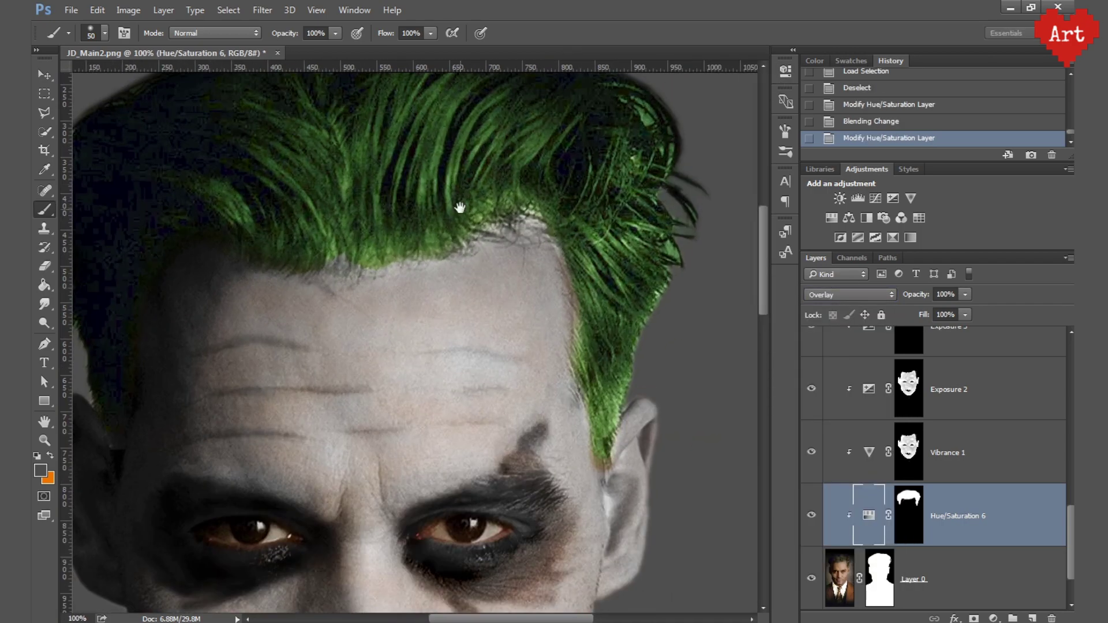
drag(460, 207, 469, 277)
key(ctrl+plus)
click(36, 455)
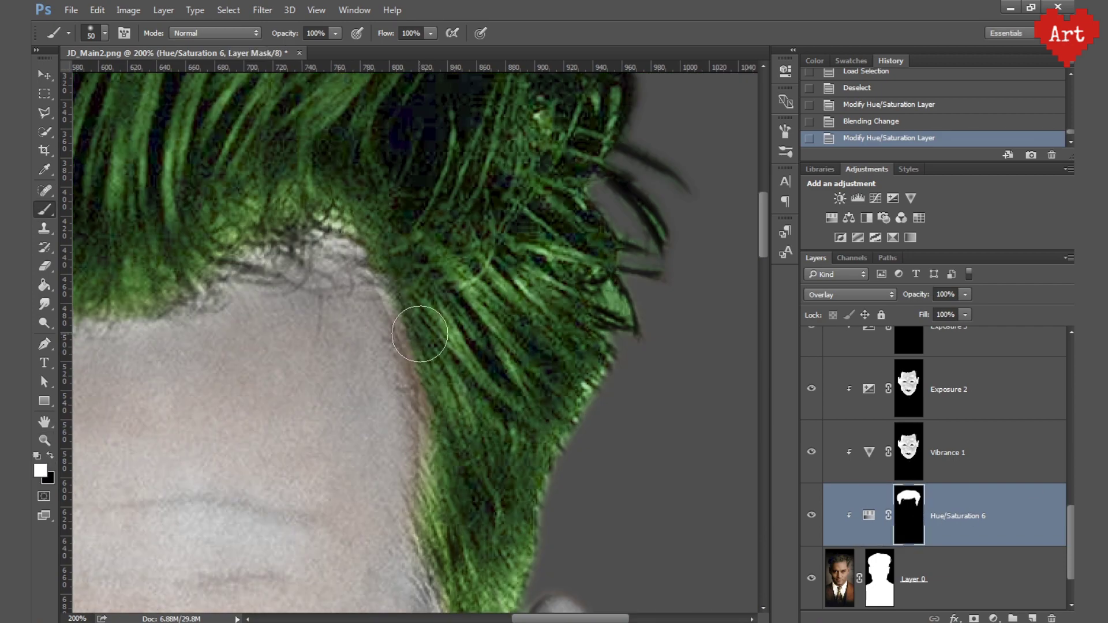
key(bracketleft)
key(bracketleft)
key(bracketleft)
drag(418, 369, 440, 503)
mouse_move(206, 218)
mouse_down()
mouse_move(526, 248)
mouse_move(585, 289)
mouse_up()
click(321, 310)
key(ctrl+minus)
key(ctrl+minus)
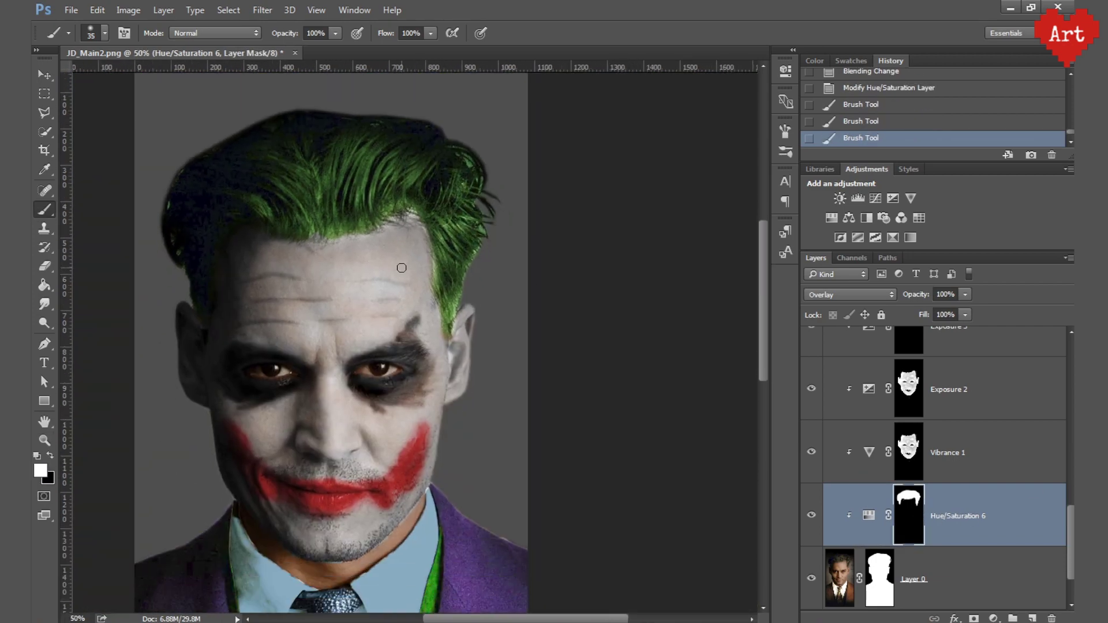
Paint the Exposure 2 and Vibrance 1 masks to blend the green hairline into the forehead.
click(908, 388)
ctrl+click(908, 388)
key(ctrl+d)
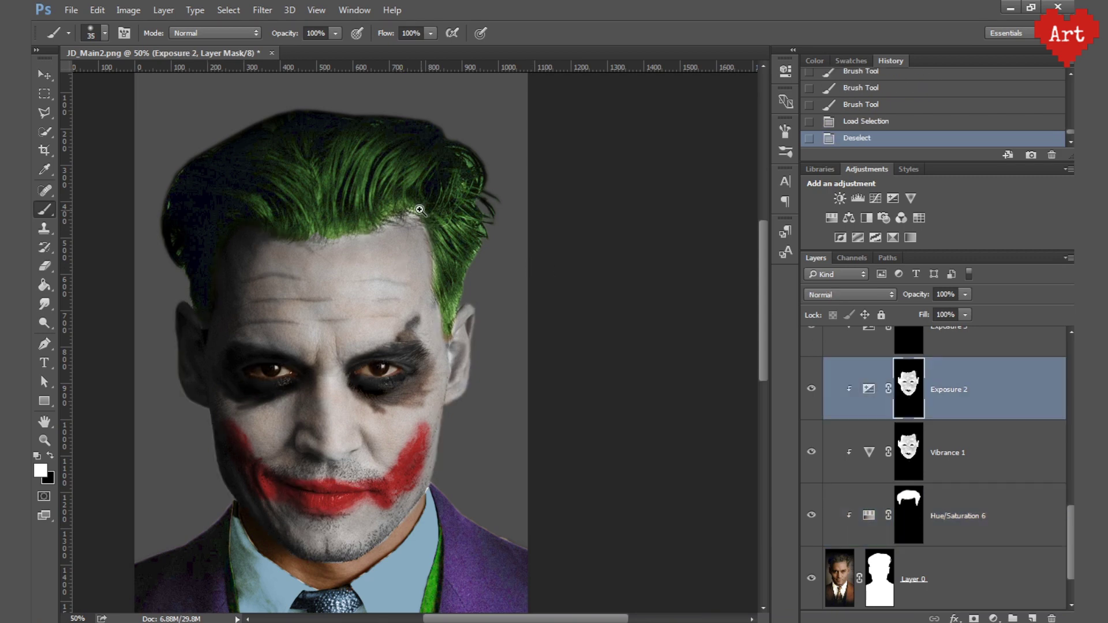
key(ctrl+plus)
key(ctrl+plus)
key(ctrl+plus)
drag(439, 263, 283, 326)
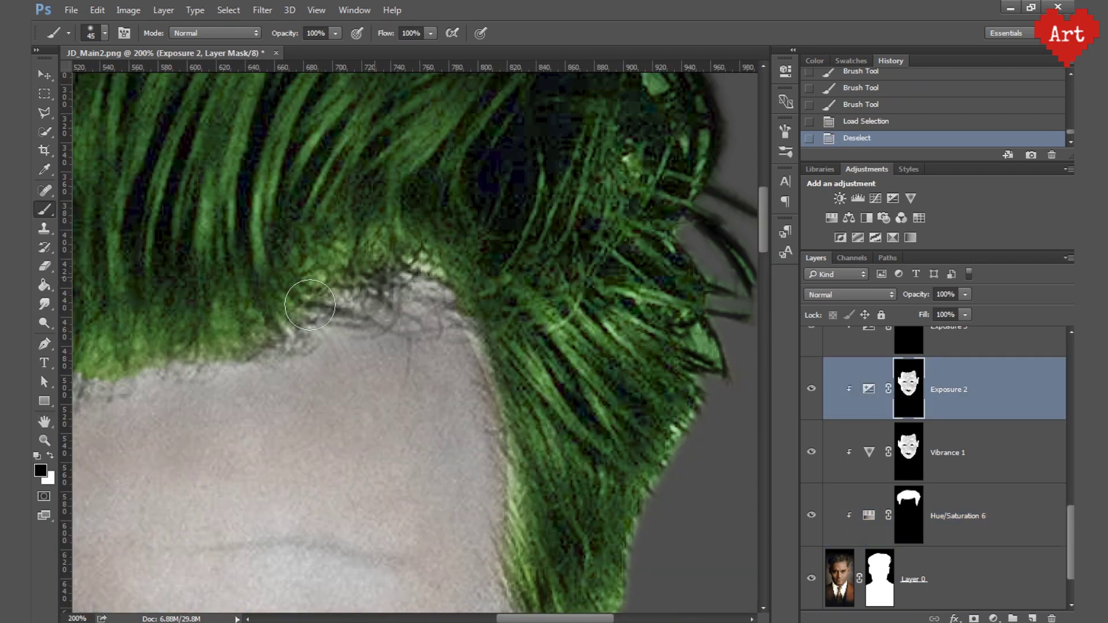
click(811, 388)
double_click(317, 287)
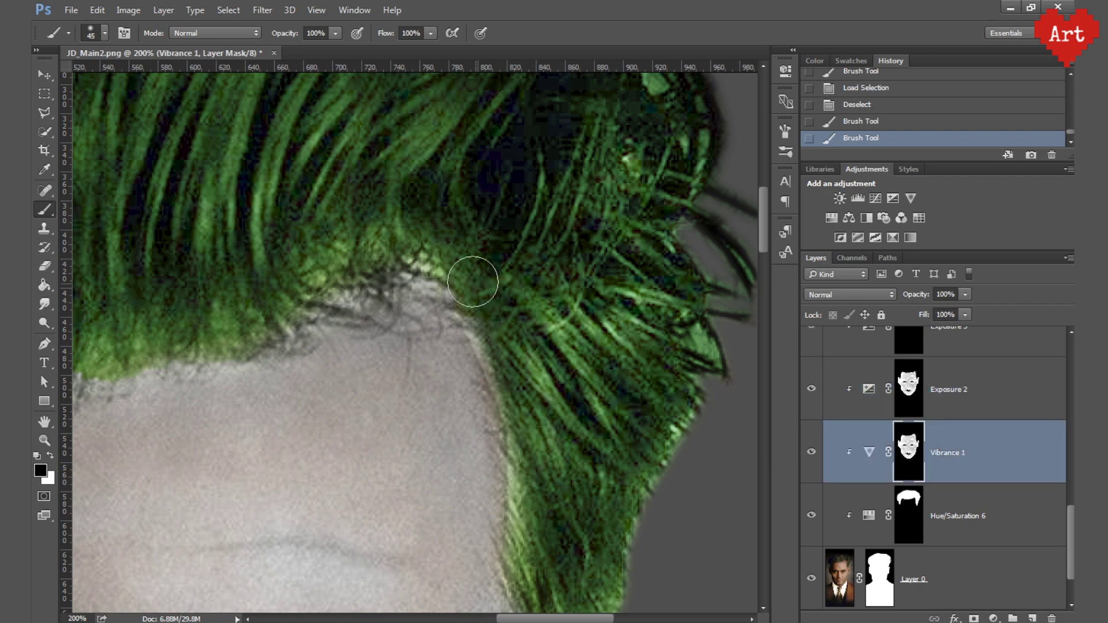
key(alt+bracketleft)
scroll(329, 246, left, 3)
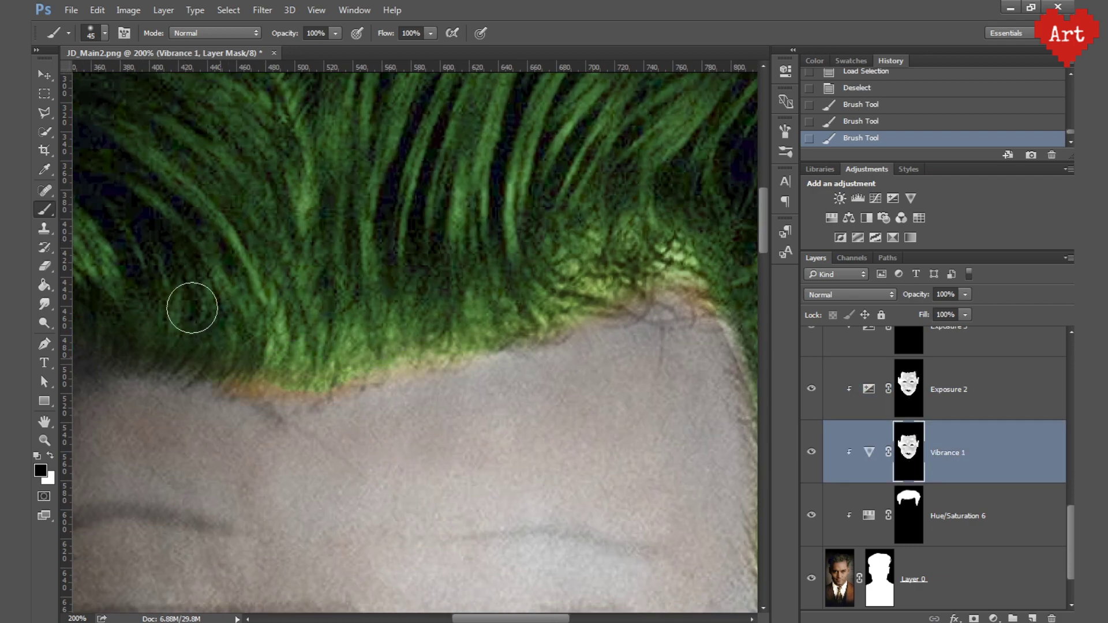
key(ctrl+minus)
key(ctrl+minus)
key(ctrl+minus)
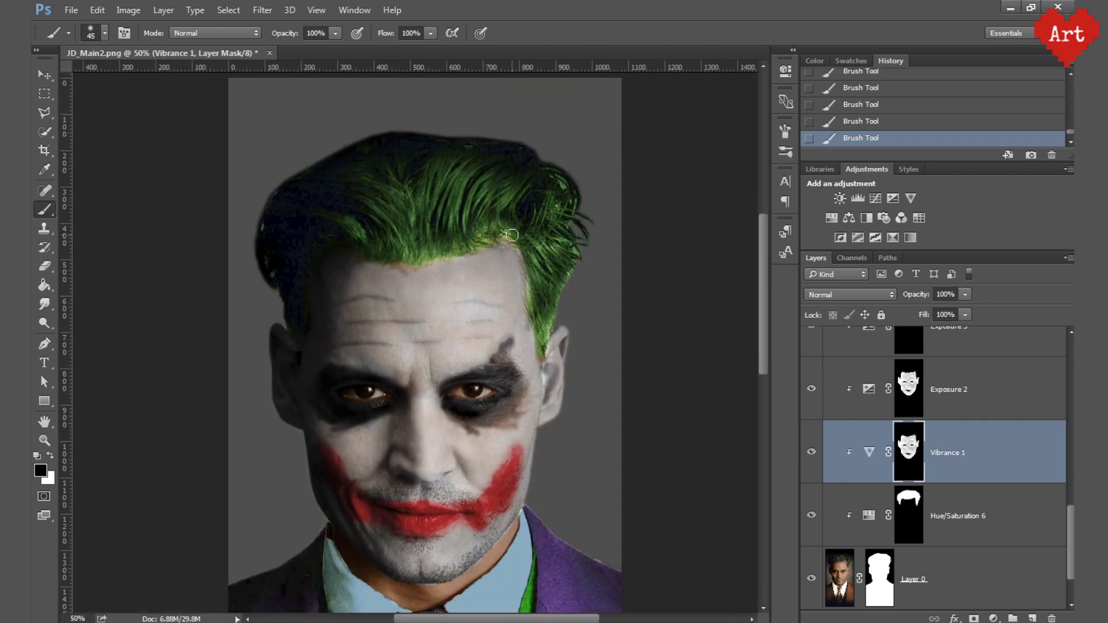
Set a new Vibrance 1 opacity while checking the hairline across the face.
click(521, 239)
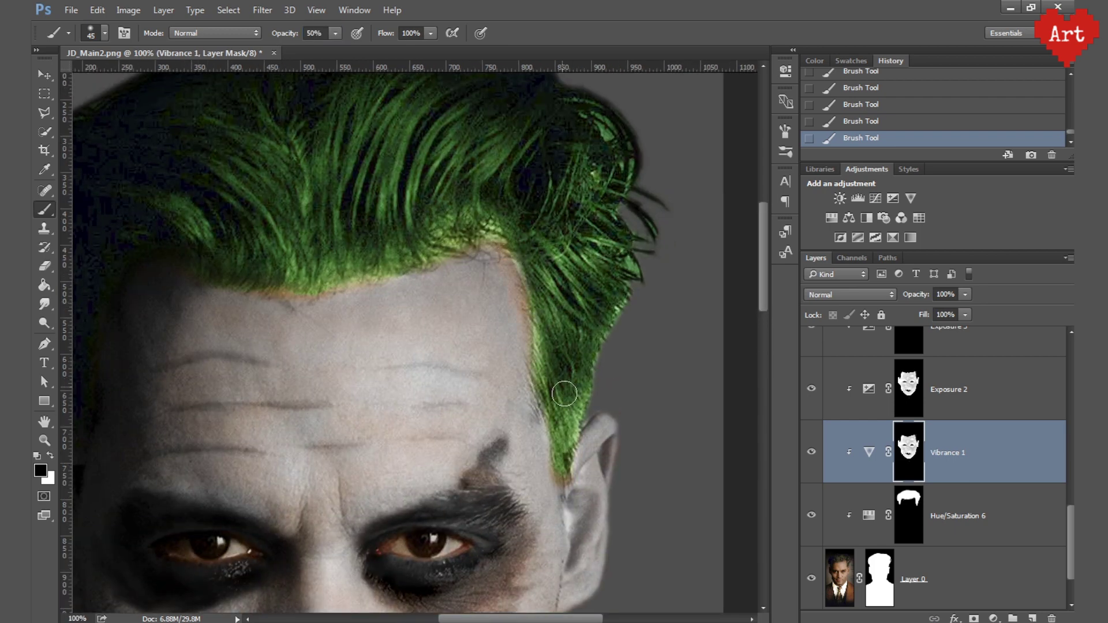
key(ctrl+minus)
key(ctrl+minus)
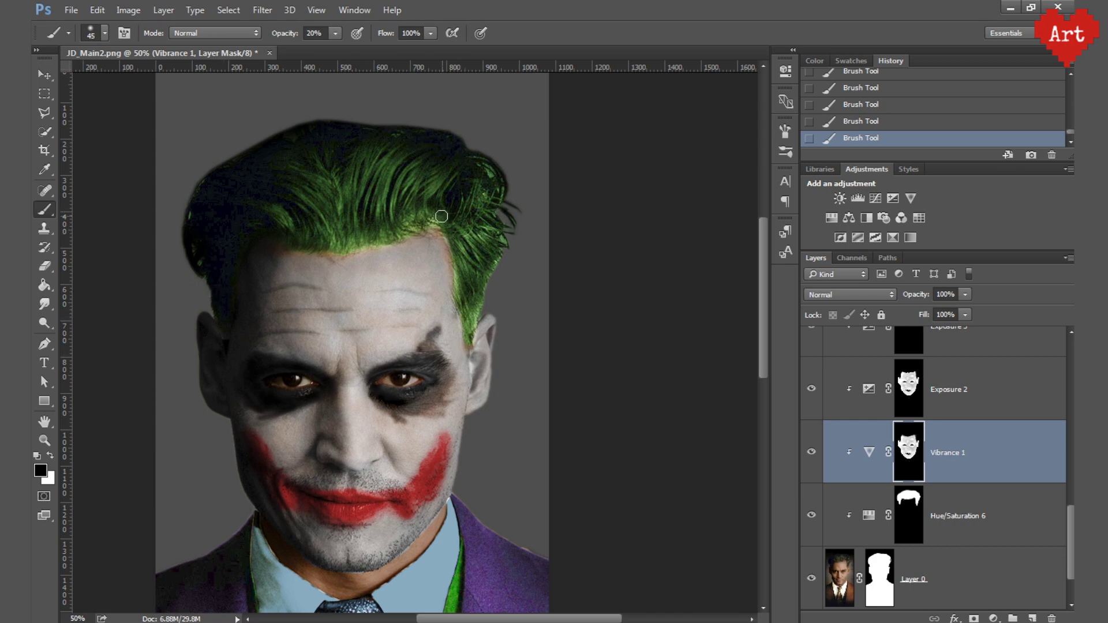
drag(346, 243, 357, 166)
click(955, 378)
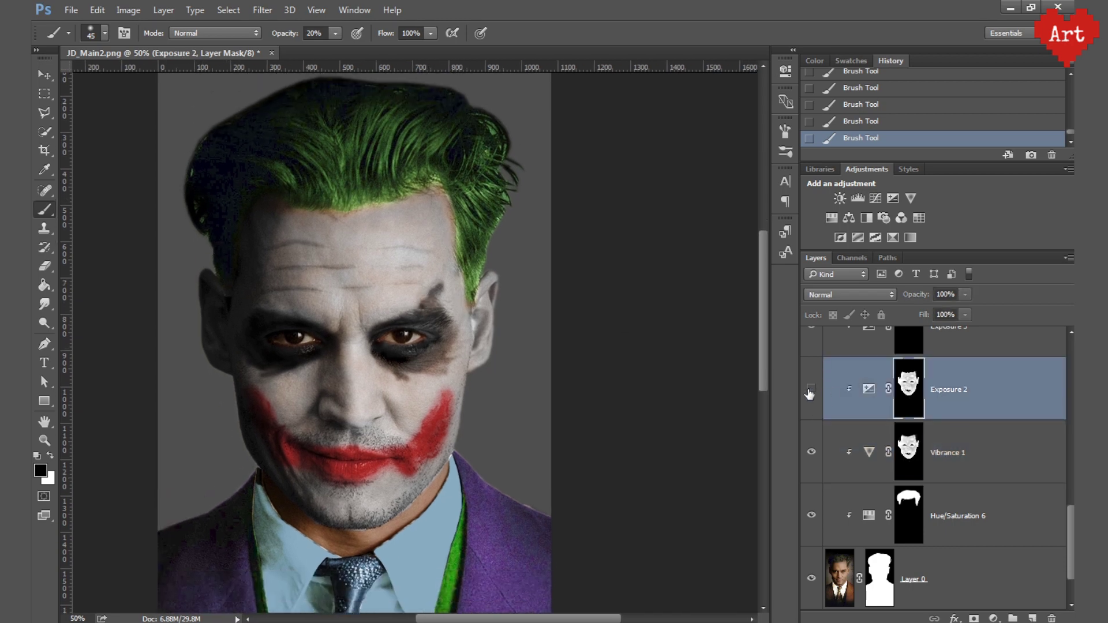
click(812, 462)
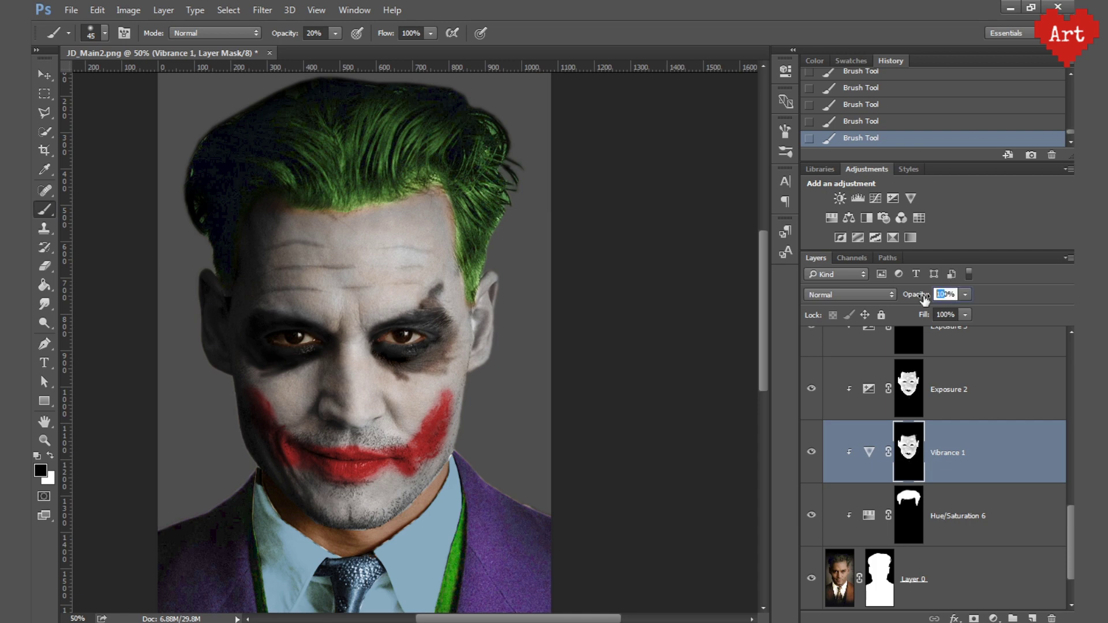
key(Return)
click(981, 388)
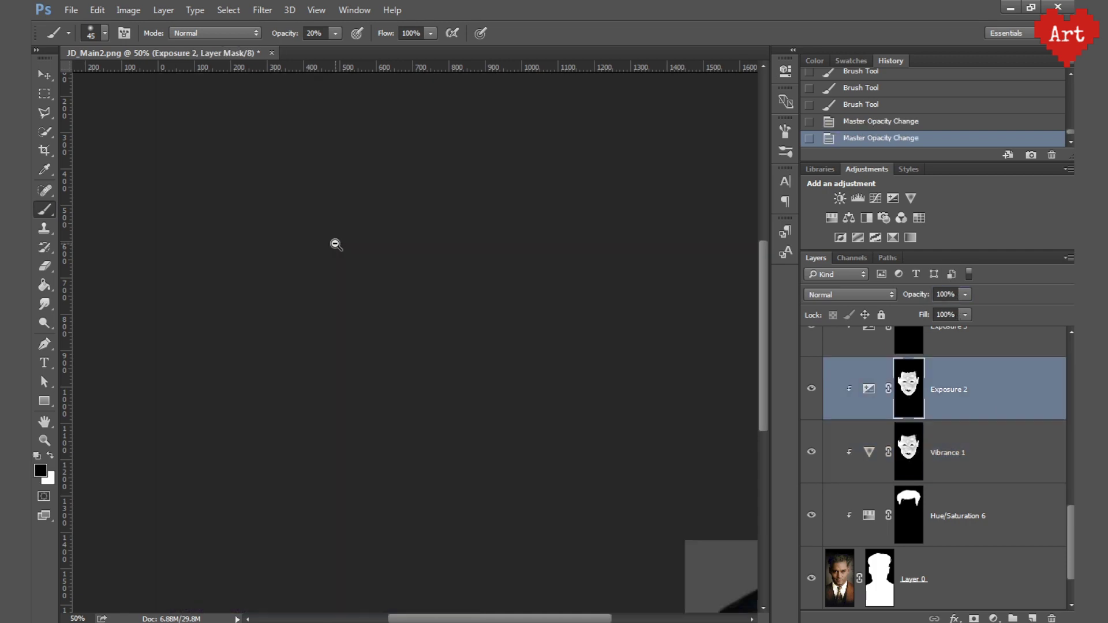
alt+click(336, 244)
Raise the Exposure 2 face exposure to +0.61.
double_click(869, 390)
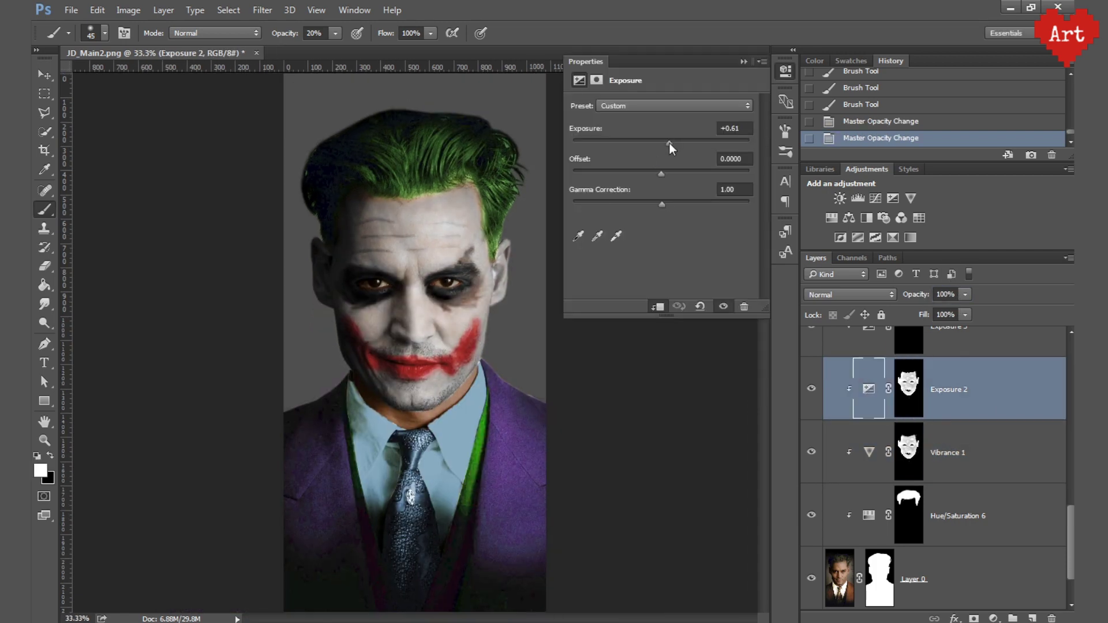
drag(668, 149, 669, 149)
scroll(418, 275, up, 1)
scroll(417, 275, up, 1)
scroll(947, 462, up, 3)
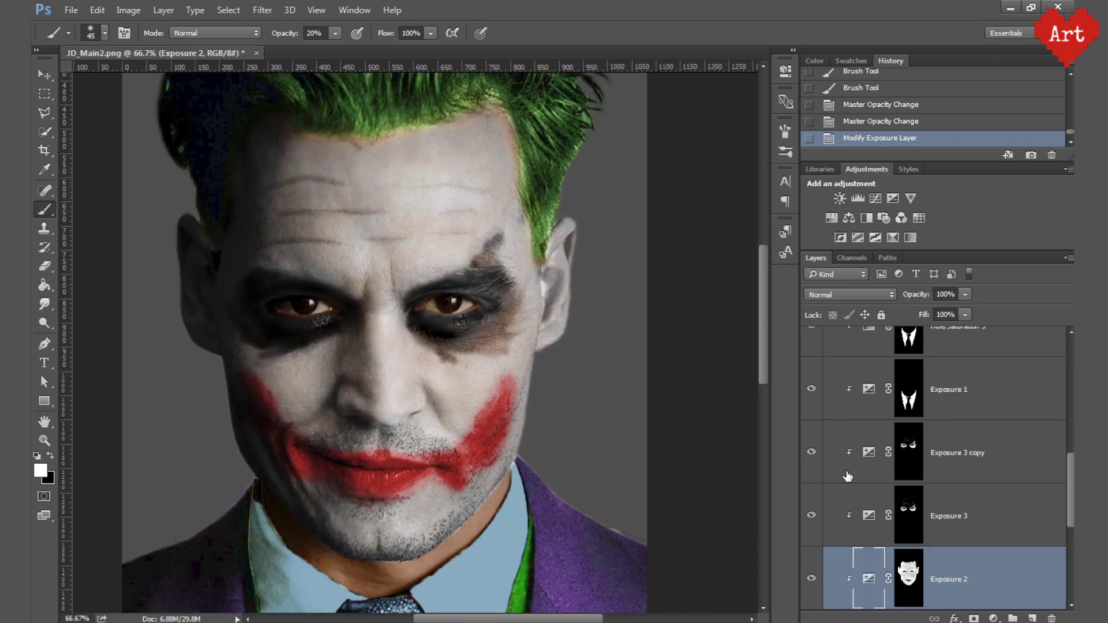
Duplicate Exposure 3 copy, clip the new copy, and toggle it to compare the eye shadows.
click(999, 450)
key(ctrl+j)
alt+click(900, 385)
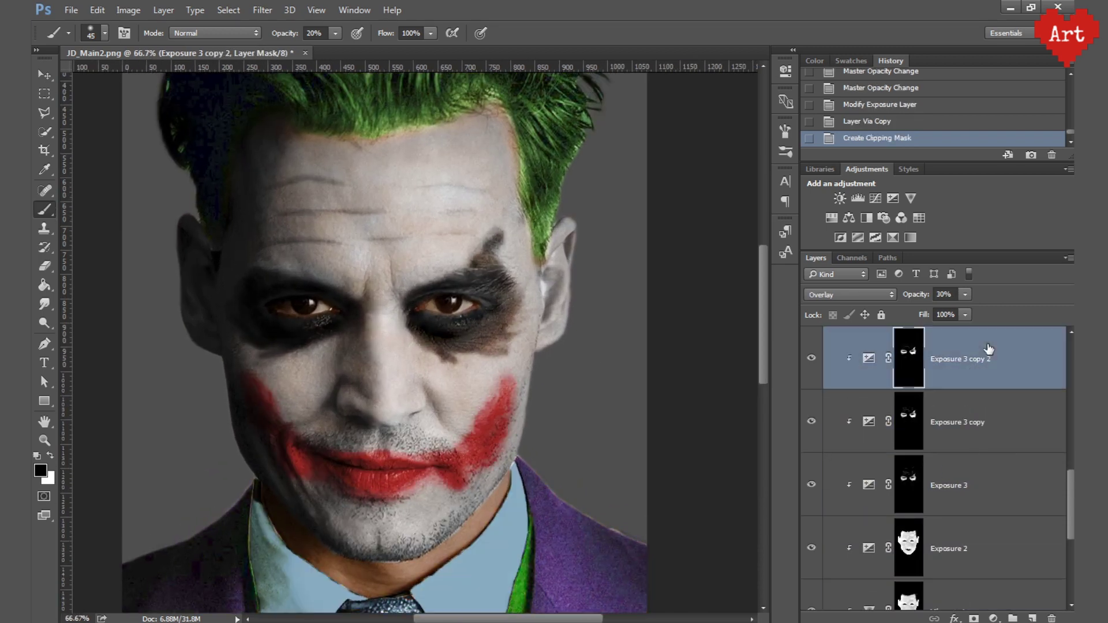
key(ctrl+minus)
key(ctrl+minus)
click(812, 484)
click(813, 485)
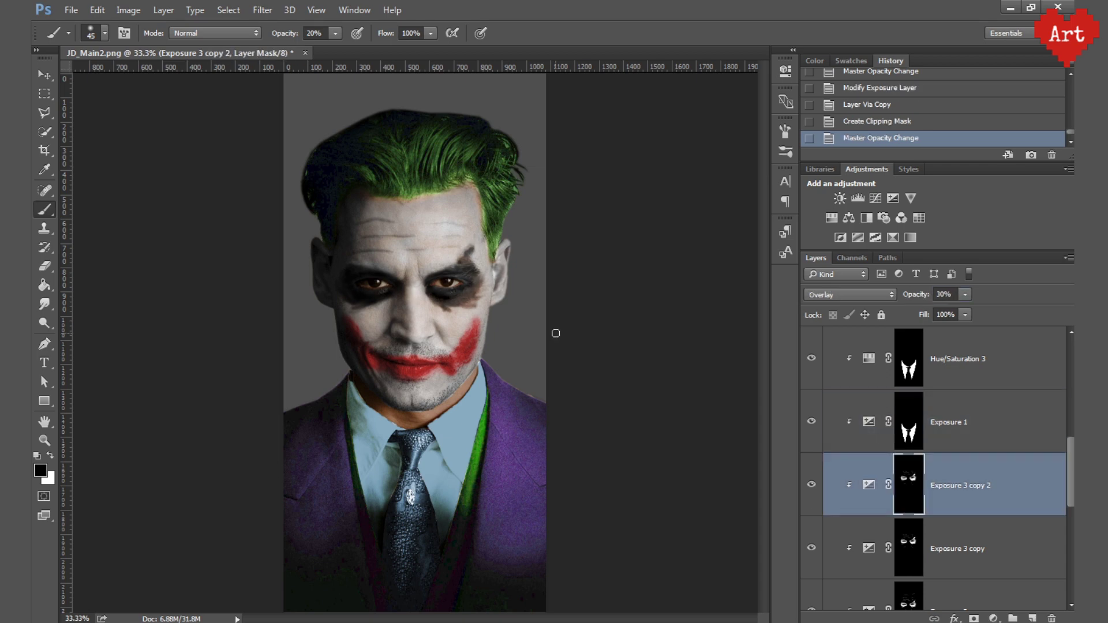
scroll(985, 463, down, 5)
Fill the background Layer 1 with solid black (000000) using the Paint Bucket.
click(947, 580)
key(x)
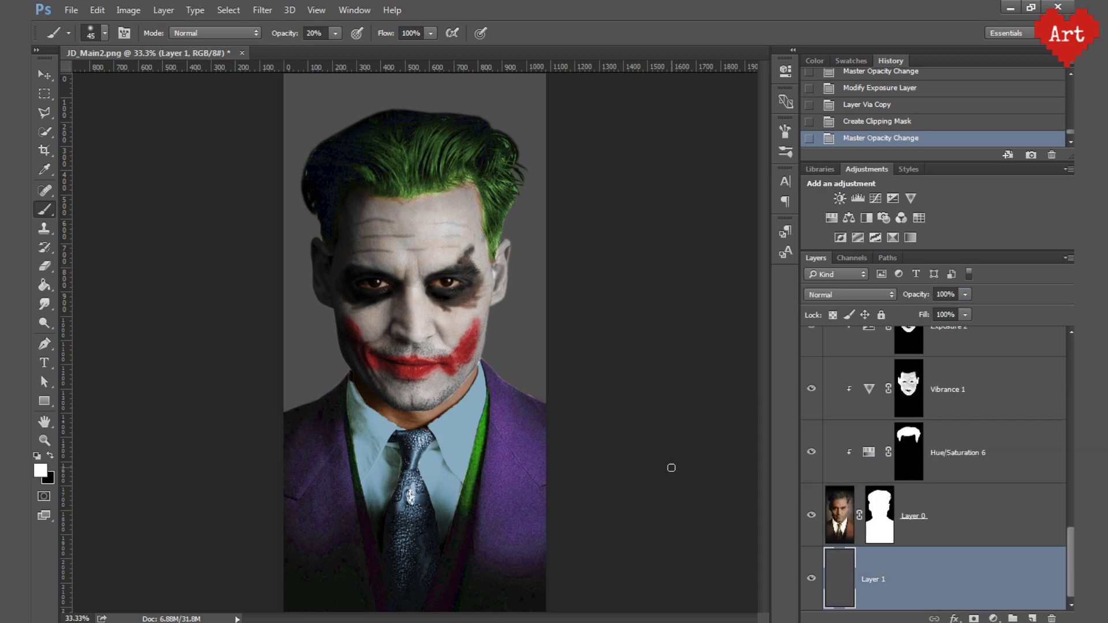
click(40, 470)
text(000000)
key(Return)
key(g)
click(299, 354)
On a new empty layer, brush brown smoke from the Swatches around the top of the head.
click(1032, 619)
key(b)
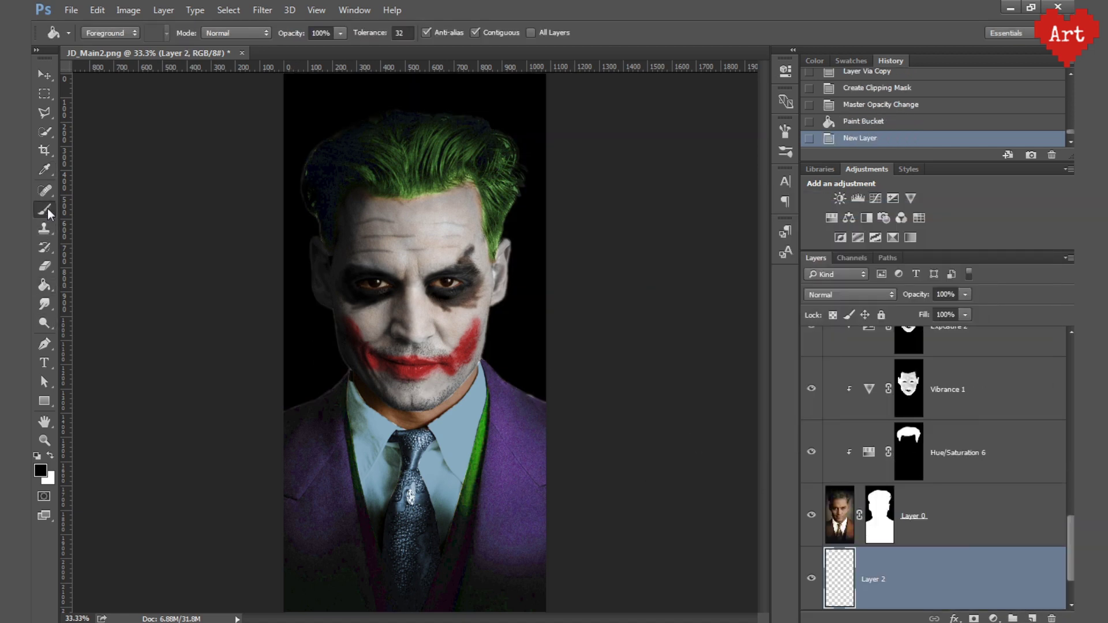
click(851, 60)
click(1049, 114)
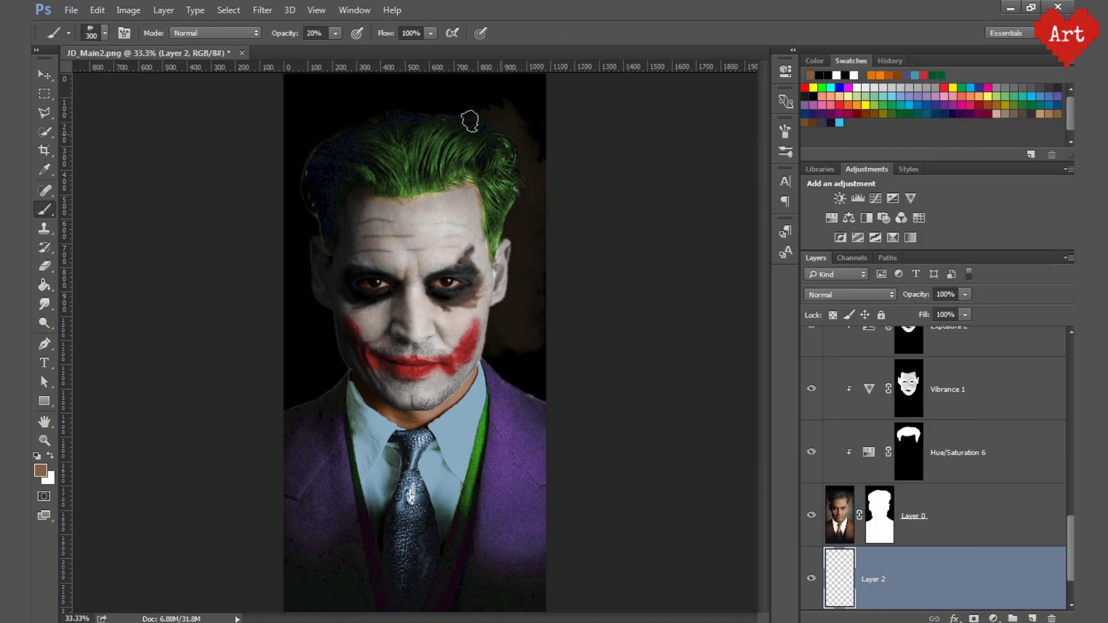
drag(485, 284, 222, 418)
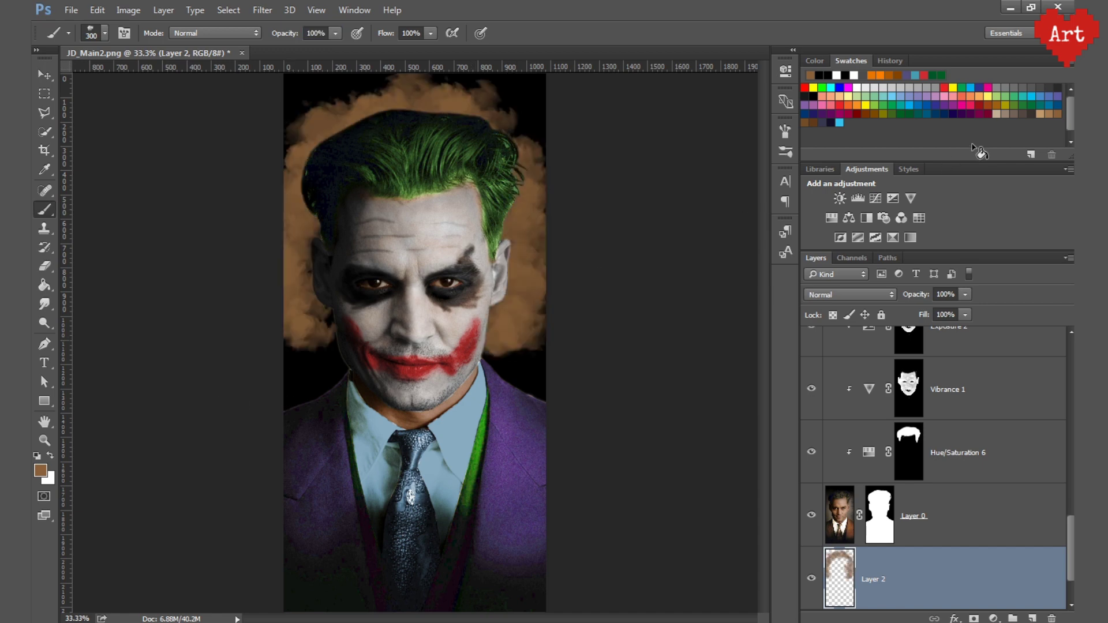
At 50% brush strength, paint green beside the shoulders and red across the top.
click(1056, 96)
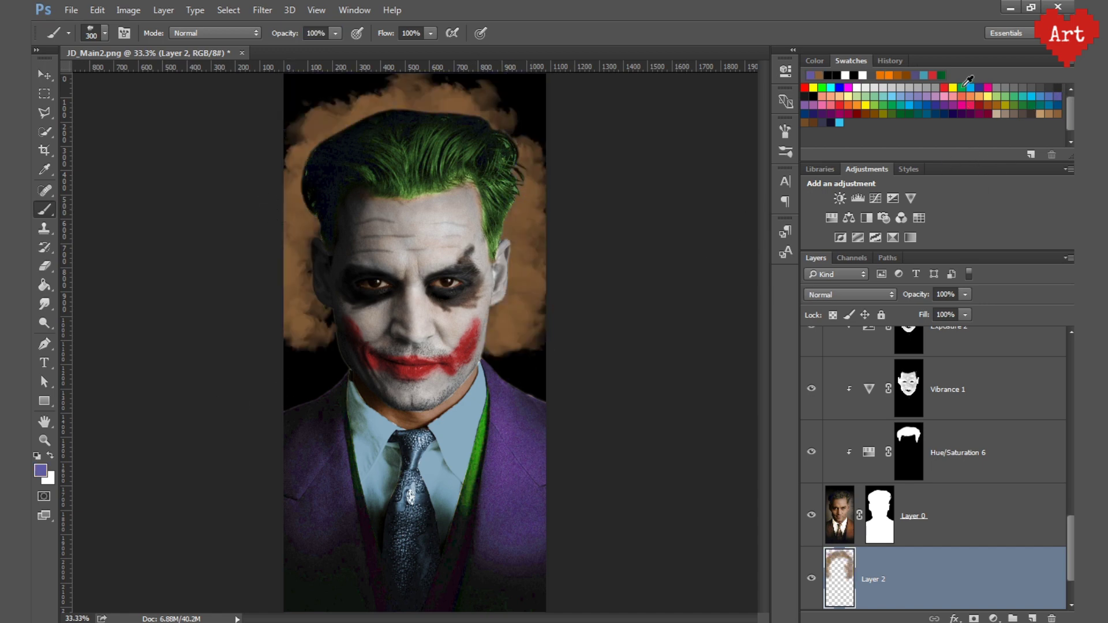
key(5)
drag(536, 346, 502, 399)
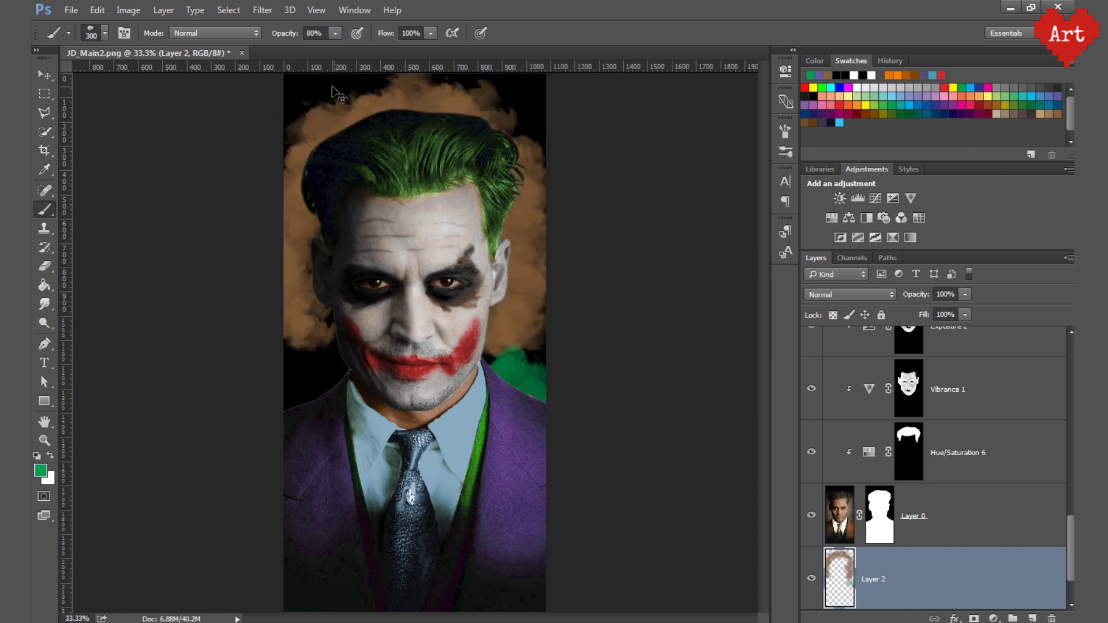
drag(347, 340, 332, 424)
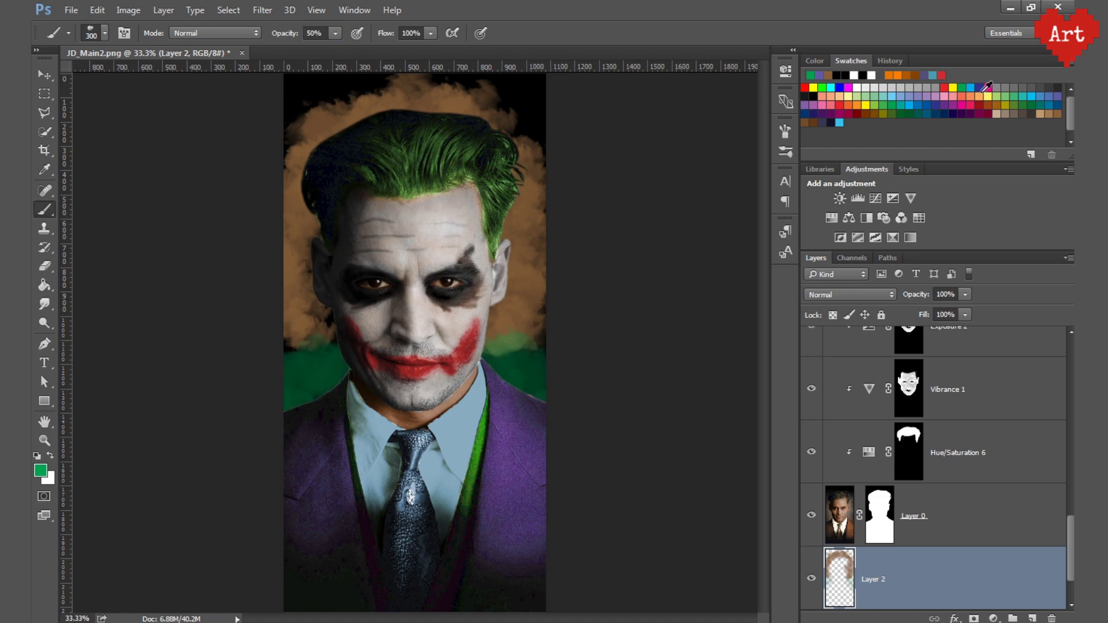
drag(539, 101, 432, 145)
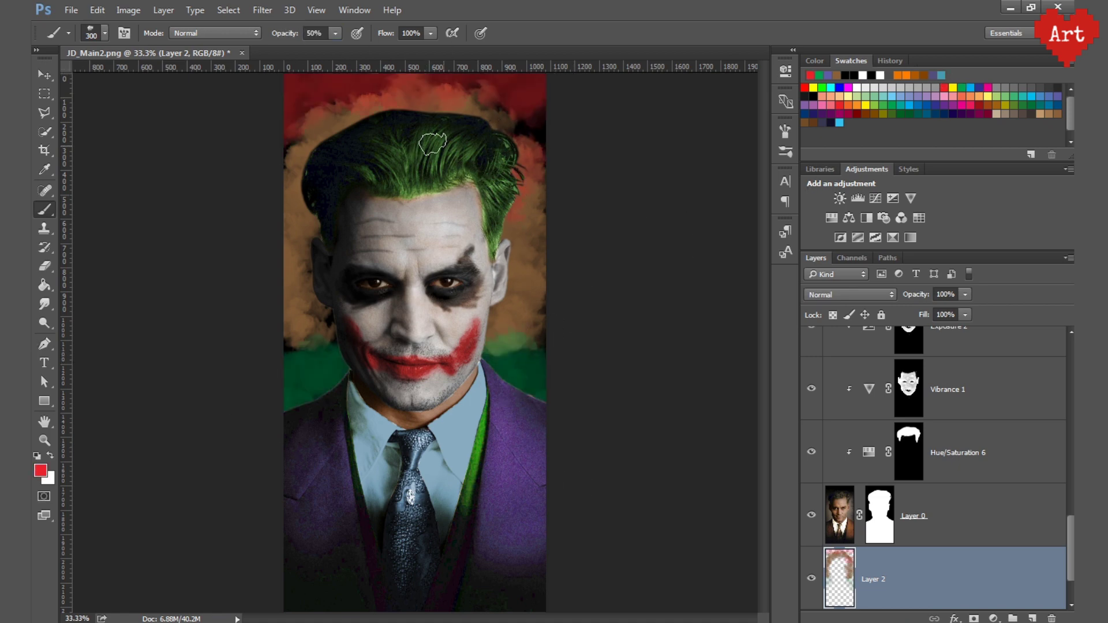
Paint purple clouds around the head and deepen the red along the top.
click(980, 87)
drag(540, 197, 531, 223)
mouse_move(375, 104)
mouse_down()
mouse_move(321, 161)
mouse_move(294, 300)
mouse_up()
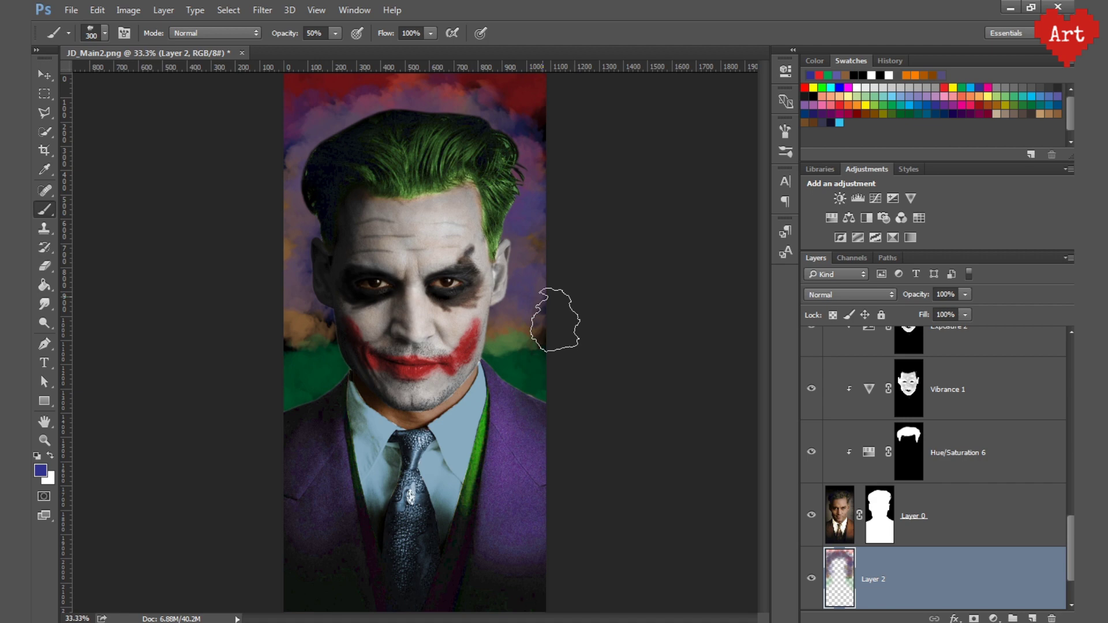
click(944, 87)
drag(542, 98, 181, 198)
Repaint the top red at 40% strength, then wash dark grey over it.
key(ctrl+z)
key(4)
drag(542, 93, 300, 92)
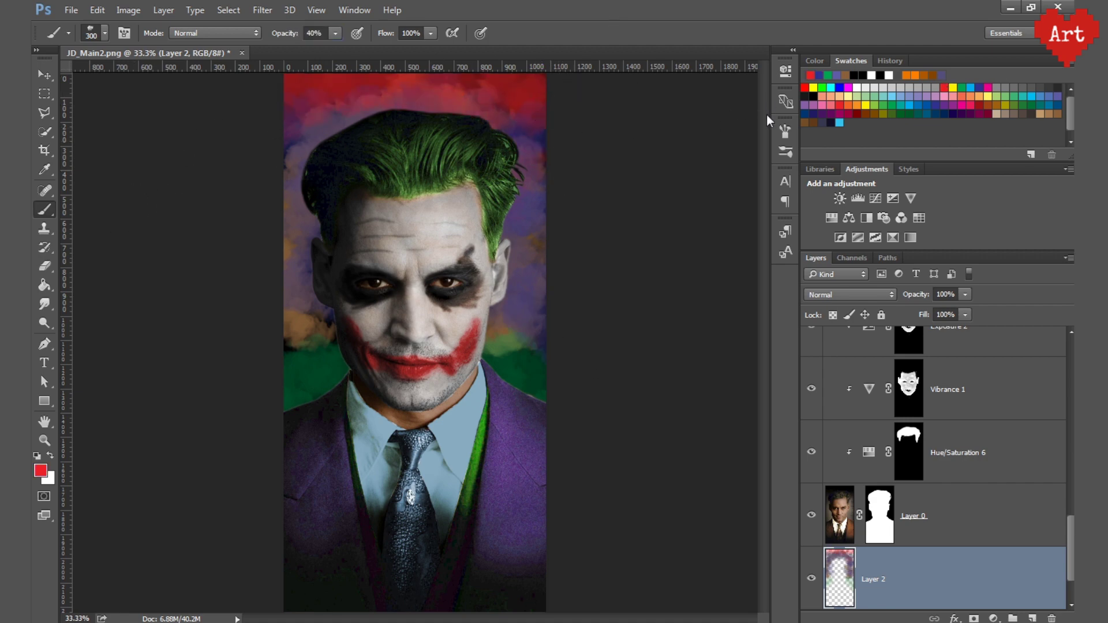
click(1056, 88)
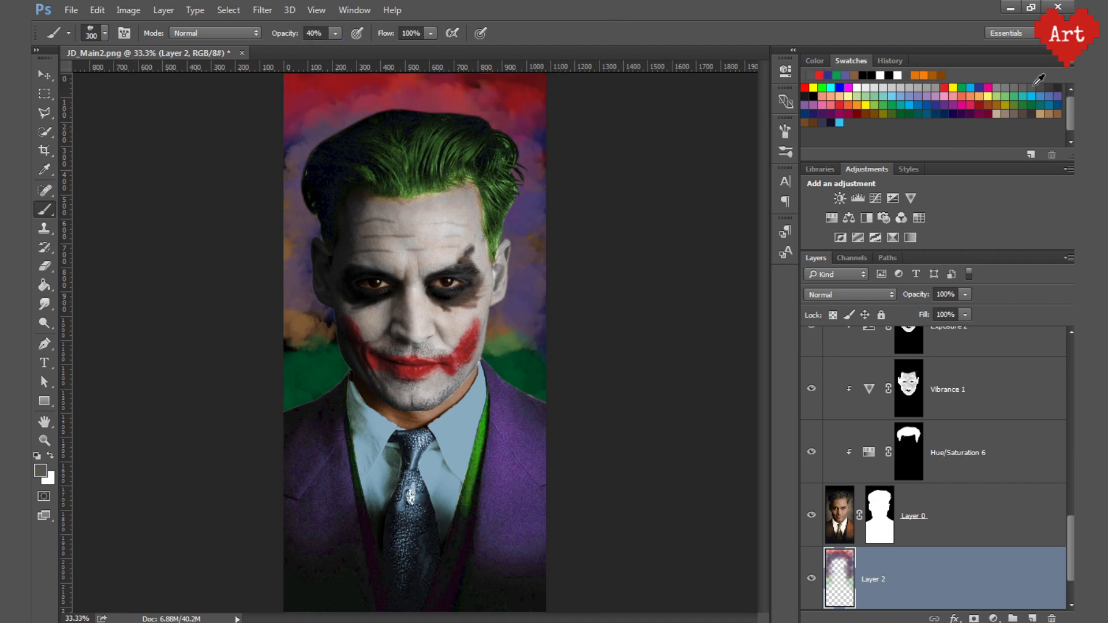
drag(542, 101, 254, 126)
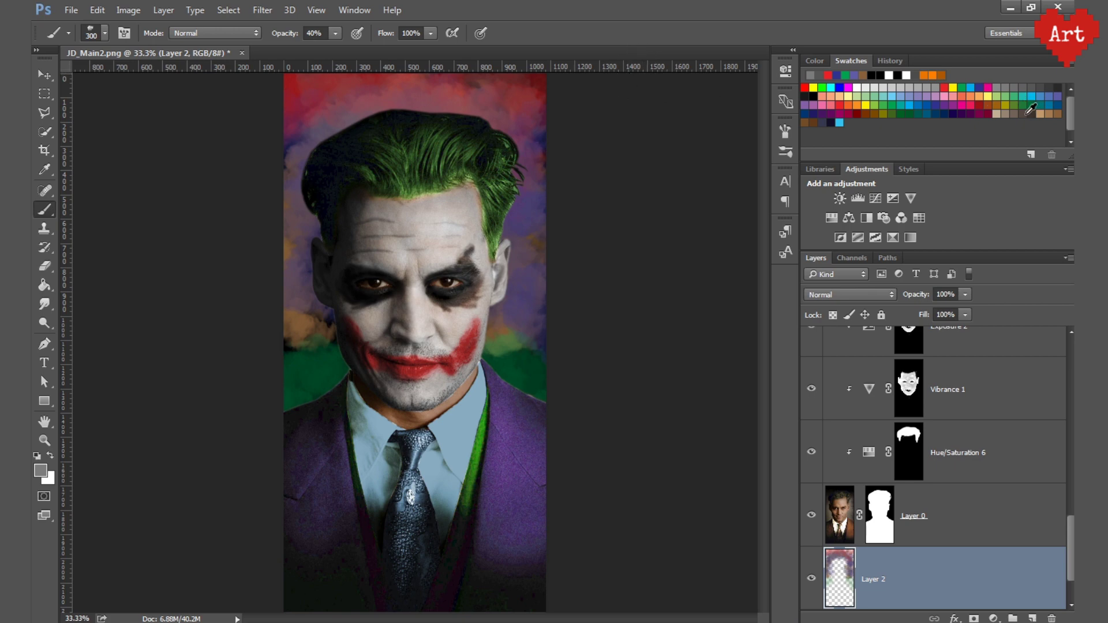
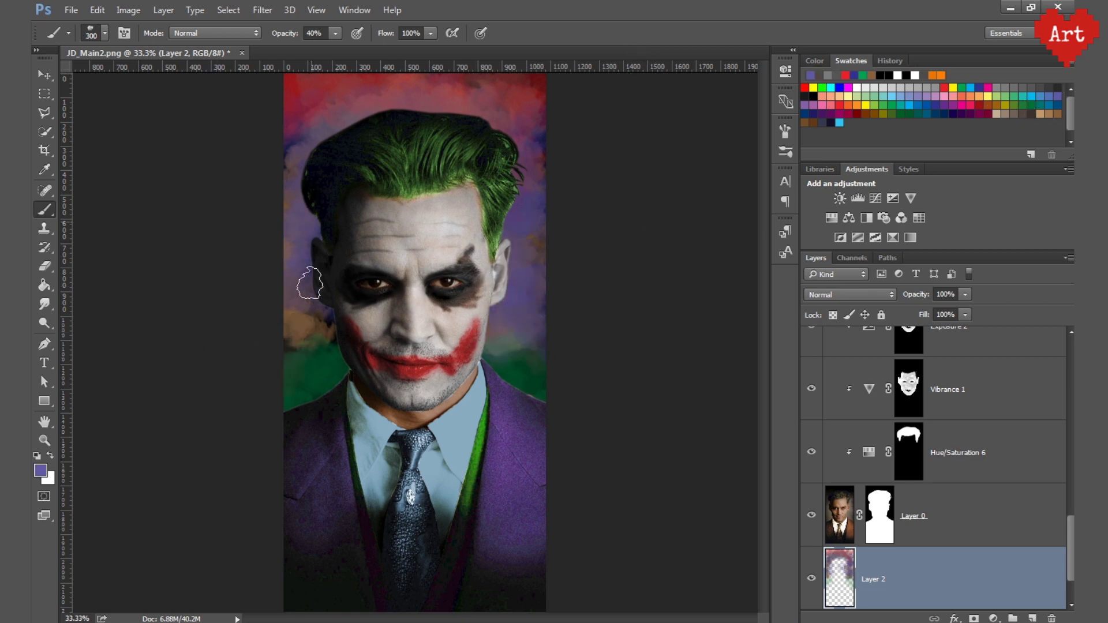
Paint purple over the orange ear patch, darken the green collar patch, and add teal at the right edge.
drag(310, 283, 323, 340)
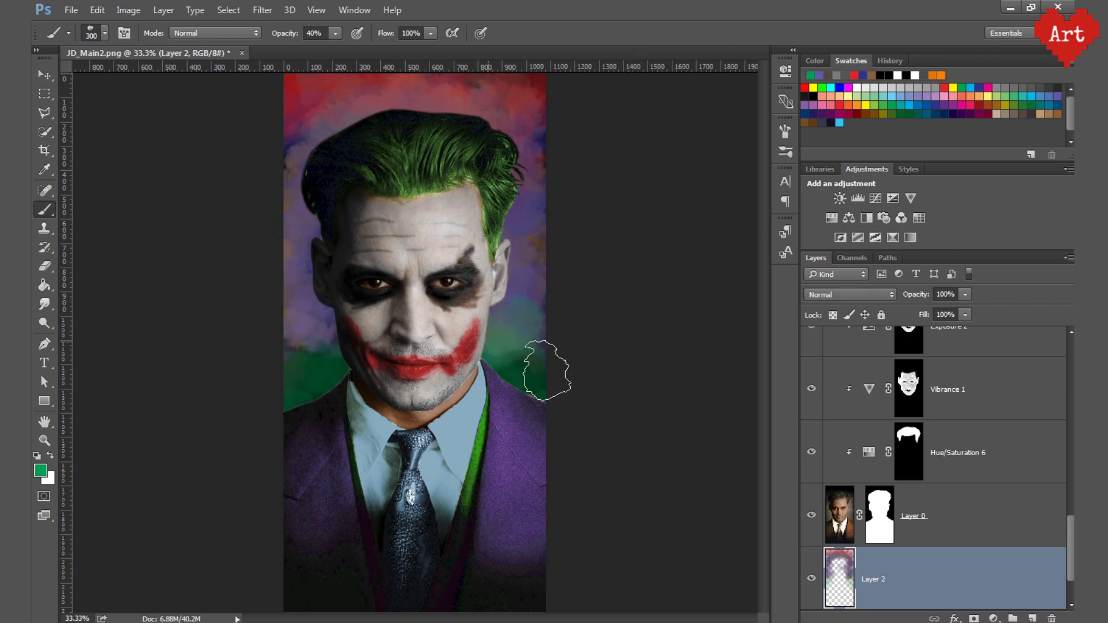
drag(547, 371, 513, 356)
drag(551, 127, 548, 179)
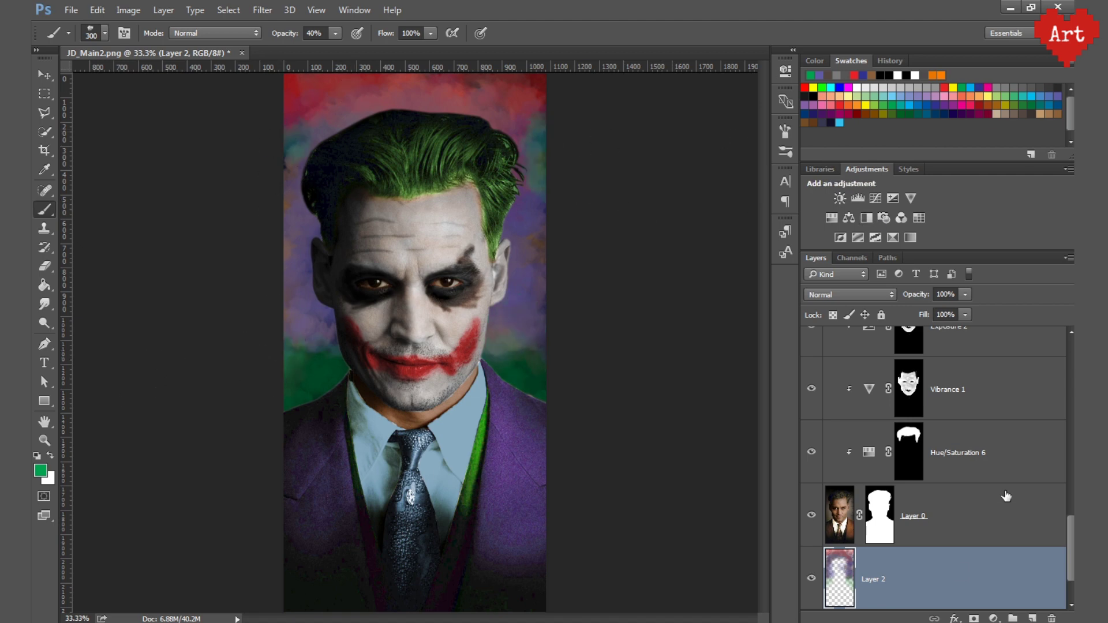
Switch to a soft round brush preset and enlarge it to 1100.
click(104, 33)
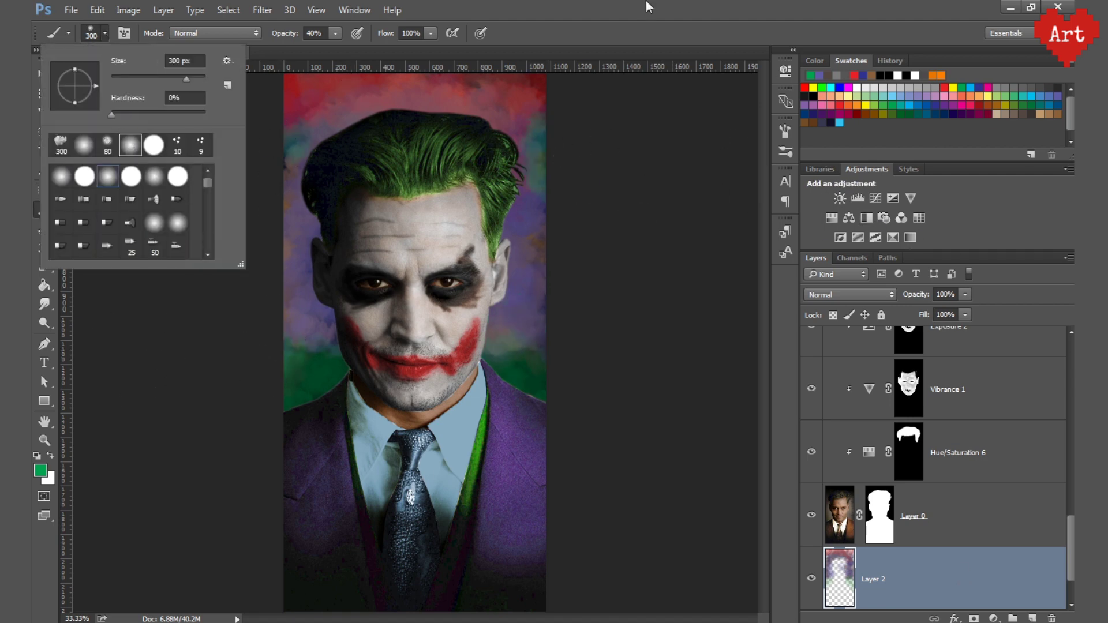
key(Return)
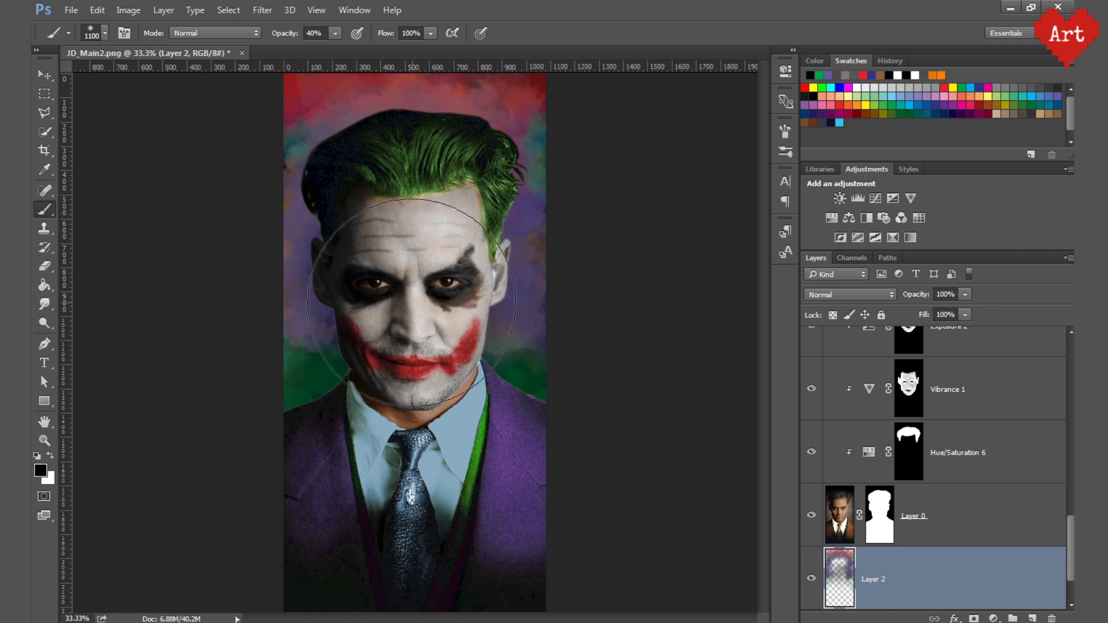
key(bracketright)
Select the Layer 0 portrait and top Hue/Saturation layers, zoomed out to the whole portrait.
click(975, 522)
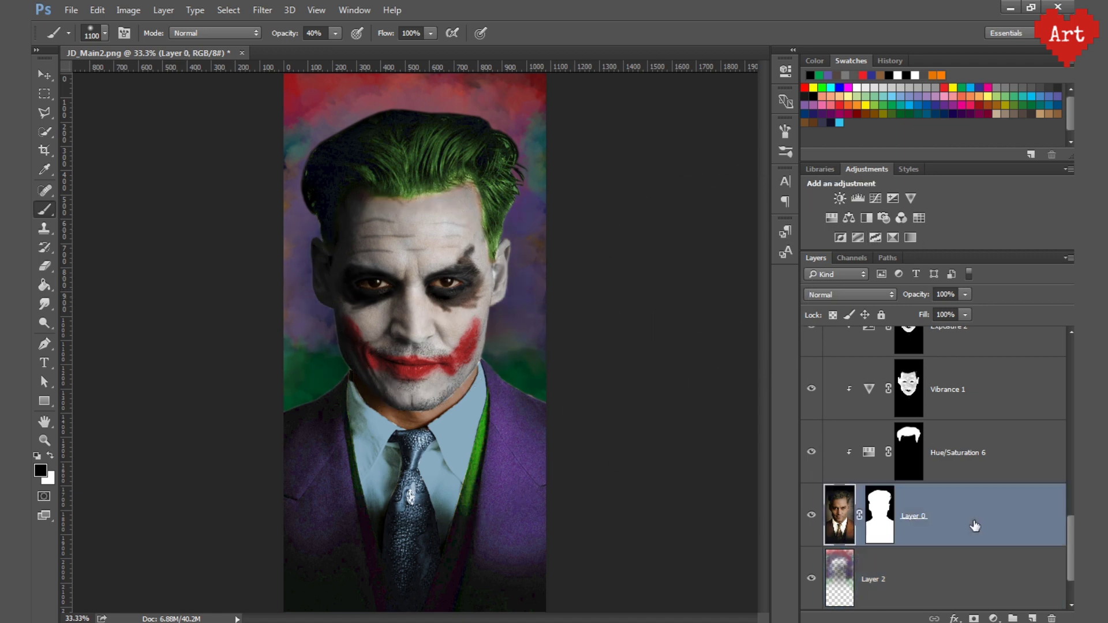
scroll(978, 522, up, 5)
ctrl+click(417, 262)
key(ctrl+minus)
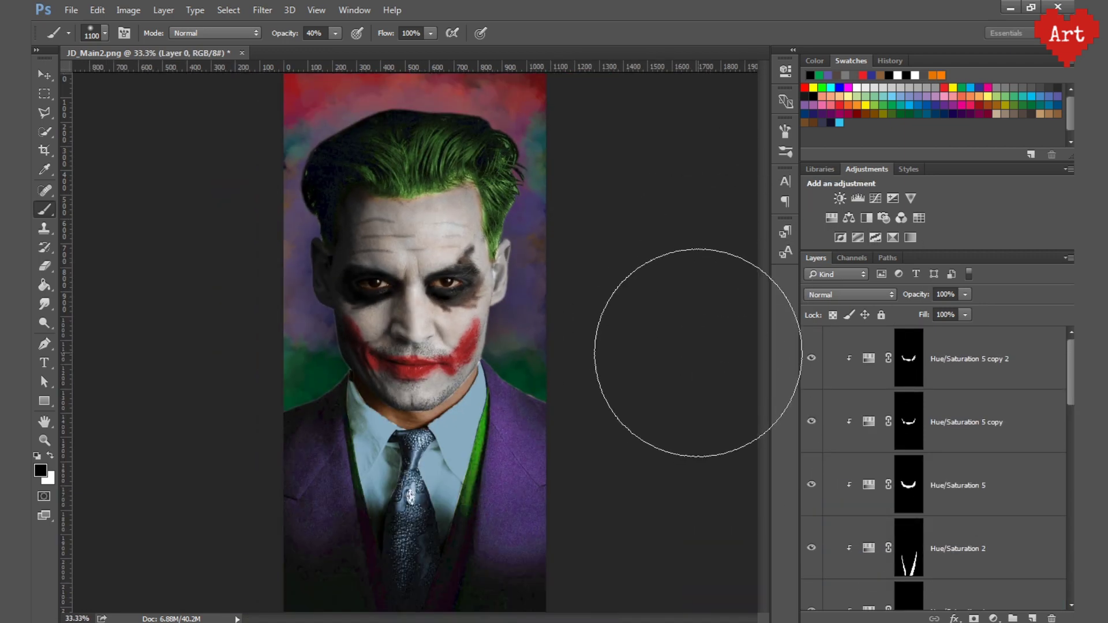
scroll(1004, 474, down, 5)
key(alt+bracketleft)
Duplicate all layers and combine the copies into one smart object.
key(ctrl+alt+a)
key(ctrl+j)
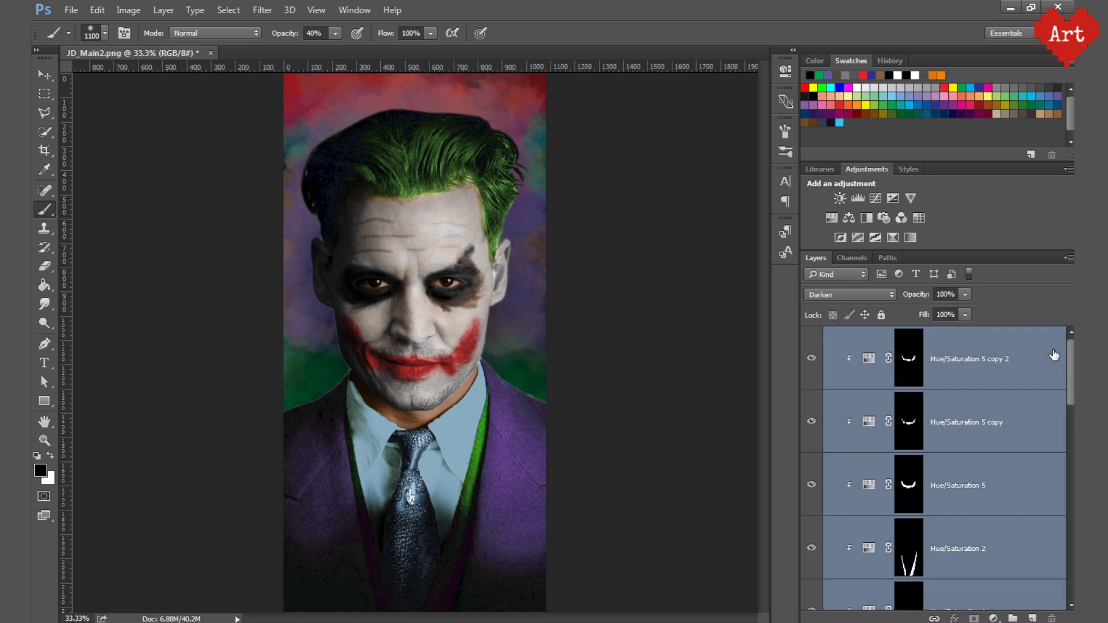
click(1069, 258)
click(969, 396)
Apply a Camera Raw filter with exposure +0.20 and slightly higher saturation.
click(262, 10)
click(289, 94)
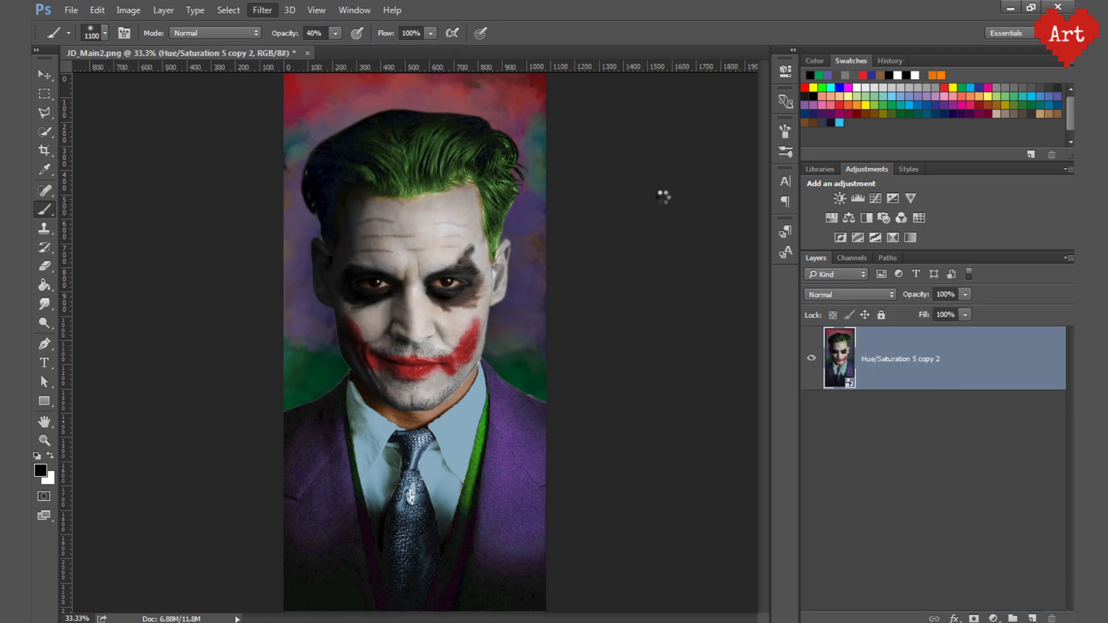
drag(867, 296, 873, 320)
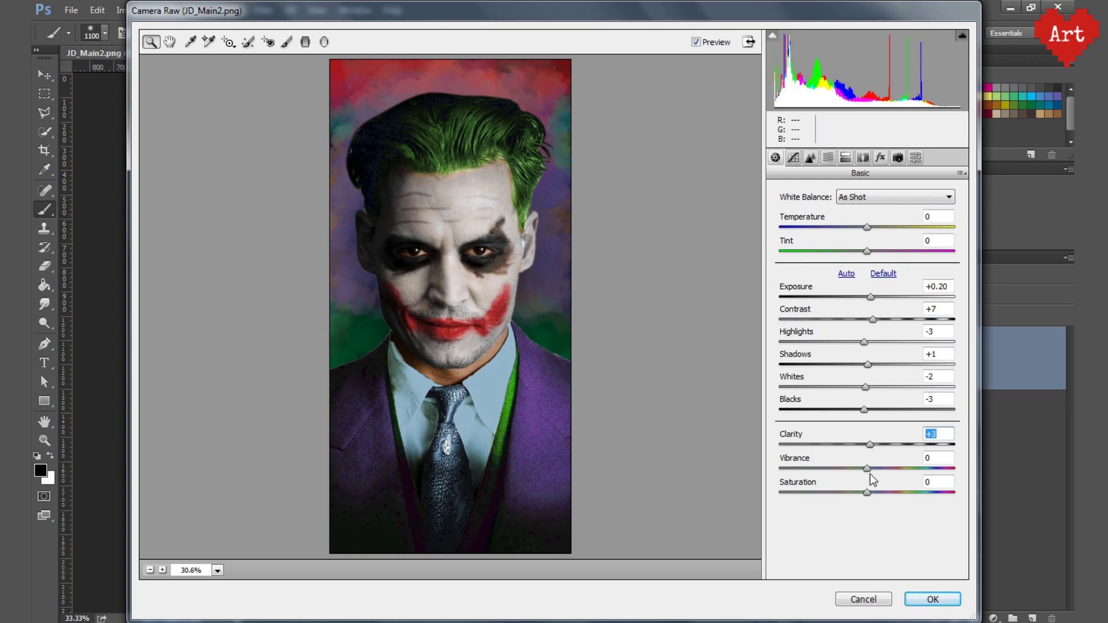
drag(867, 492, 871, 493)
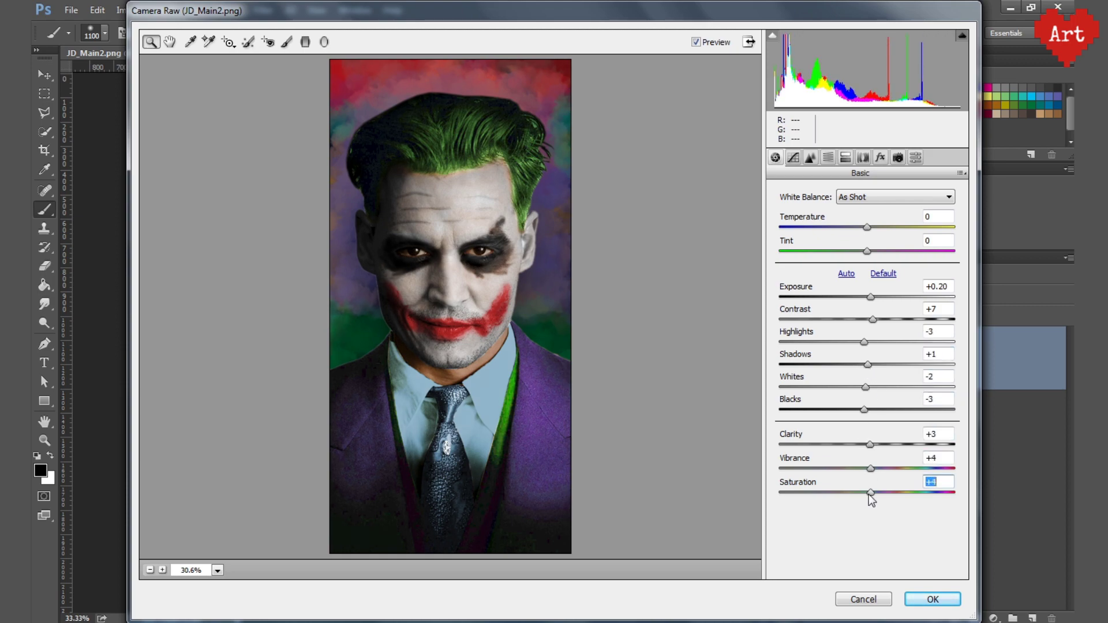
key(Return)
Open the smart object's contents, select Layer 2, then save and close it.
double_click(837, 353)
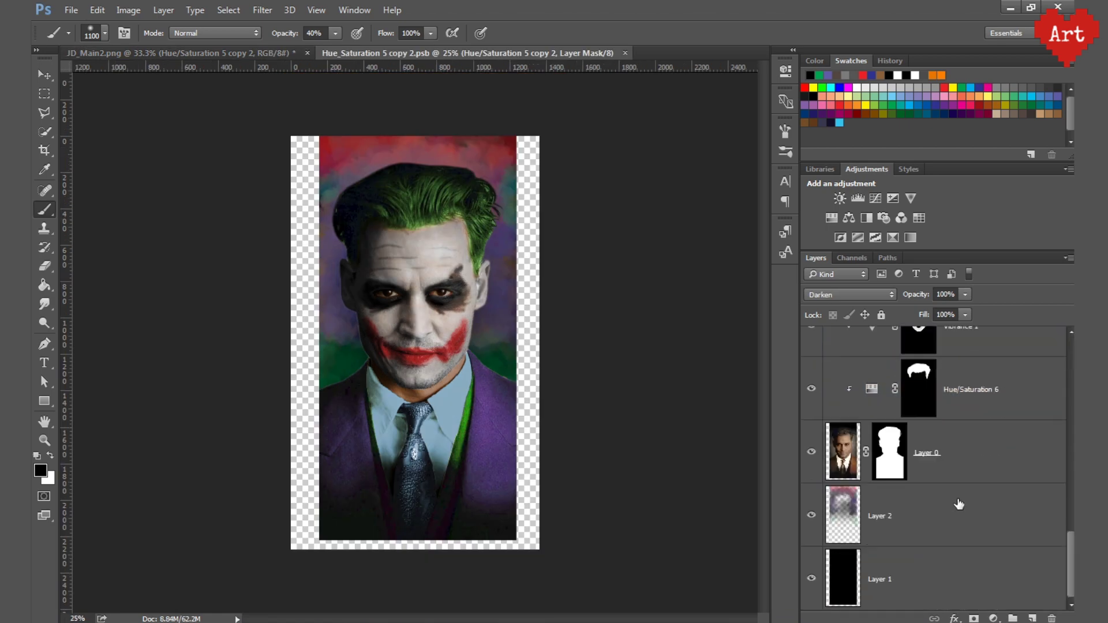
click(958, 514)
key(ctrl+s)
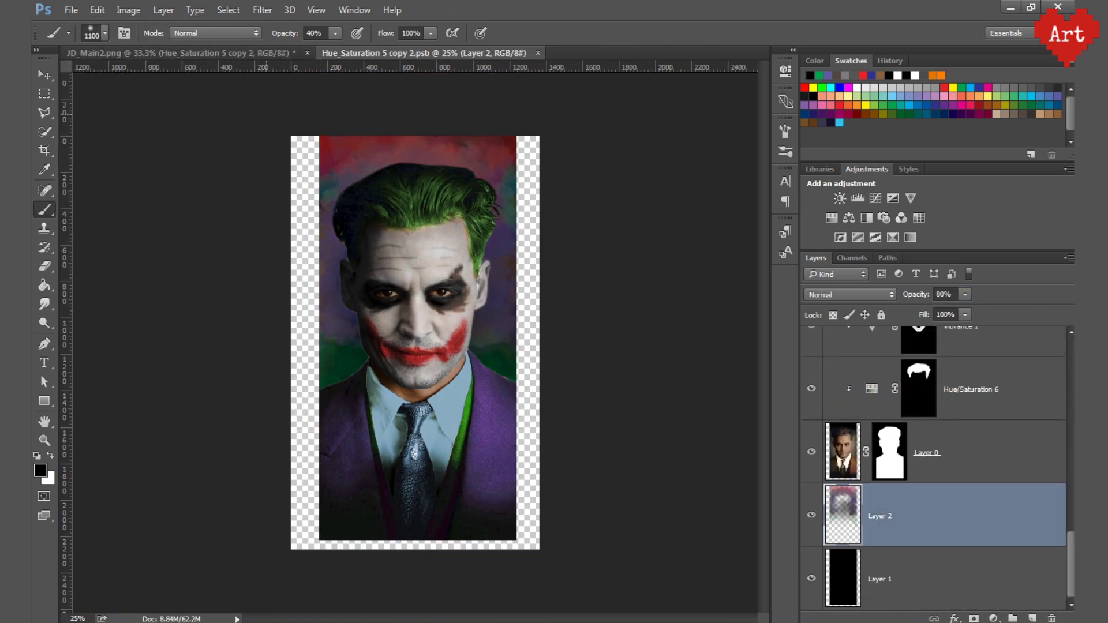
key(ctrl+w)
Create a new 1920×1080 document.
click(71, 9)
click(73, 27)
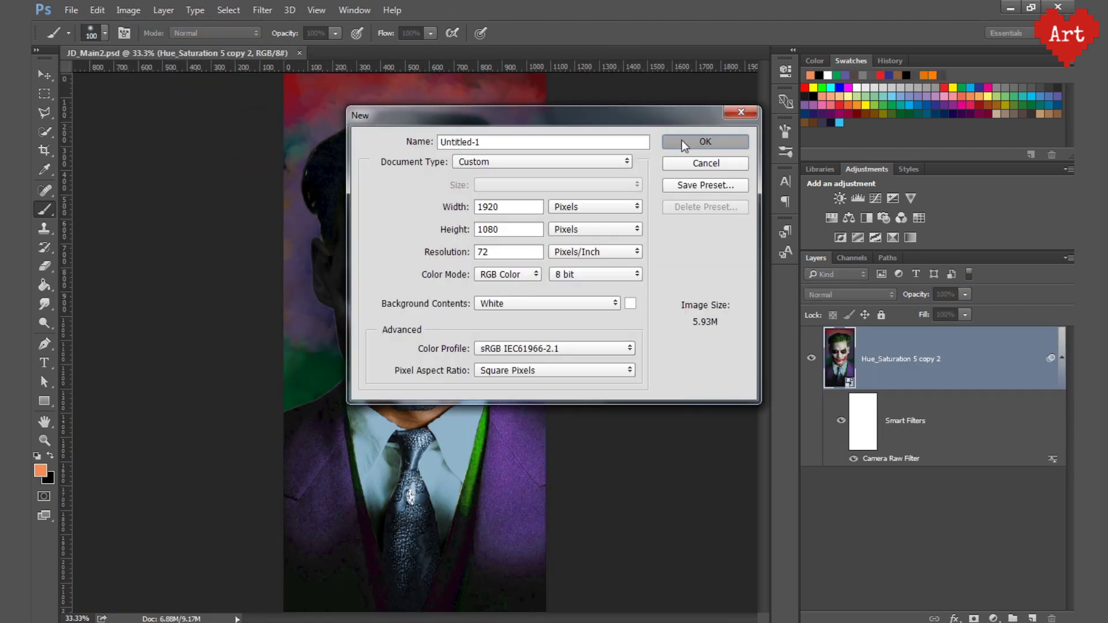
click(698, 143)
Reopen the smart object contents, hide the smoky Layer 2 background, and save.
click(144, 52)
double_click(839, 358)
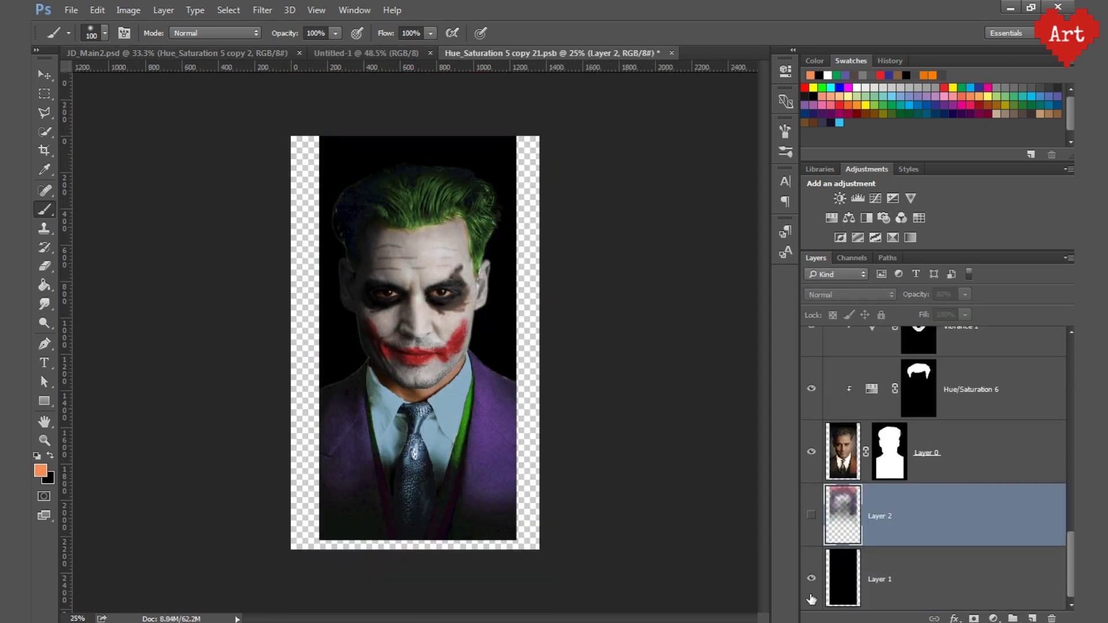
click(71, 9)
click(80, 158)
click(144, 52)
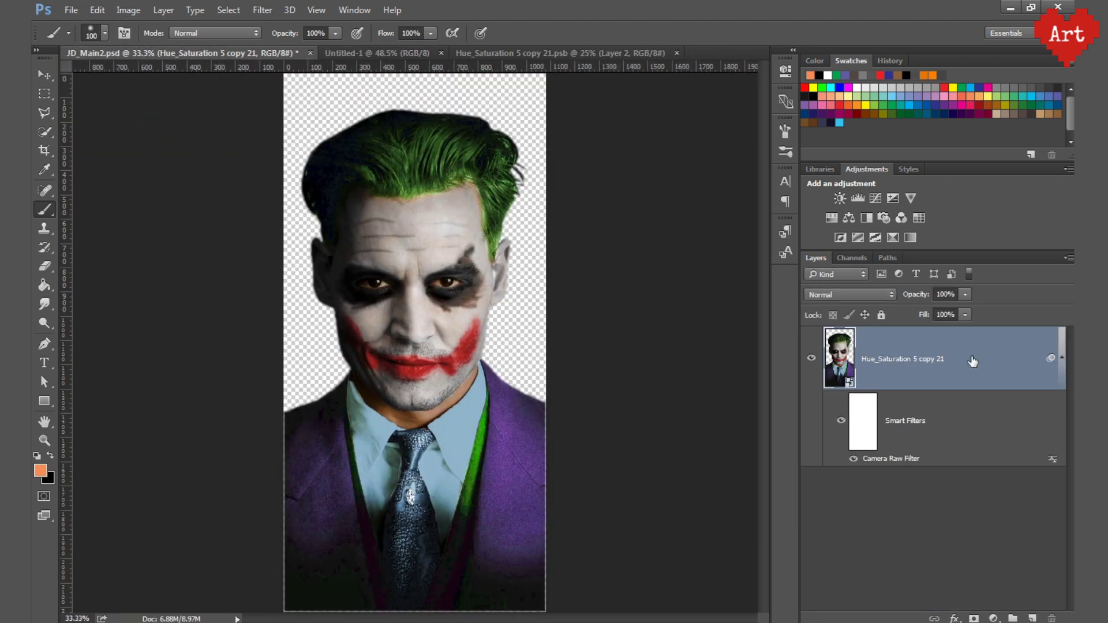
Duplicate the portrait layer into the new Untitled-1 document.
right_click(900, 359)
click(744, 43)
click(611, 250)
click(571, 263)
click(674, 194)
In Untitled-1, rasterize the portrait and scale it to 52% with Y at 0.
click(358, 53)
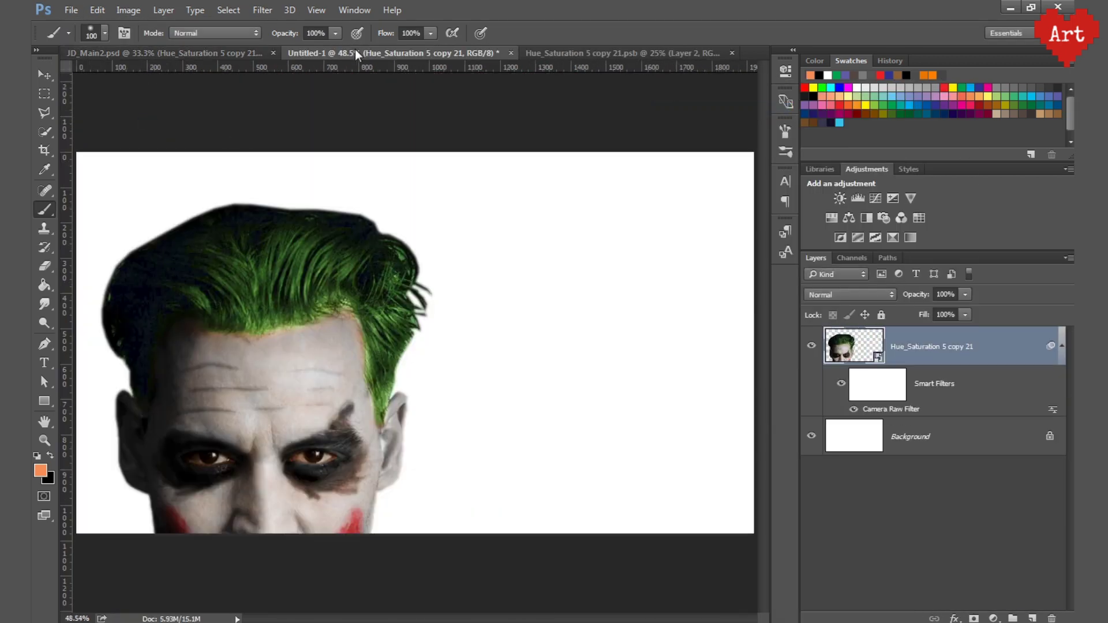
right_click(900, 346)
click(710, 328)
key(ctrl+t)
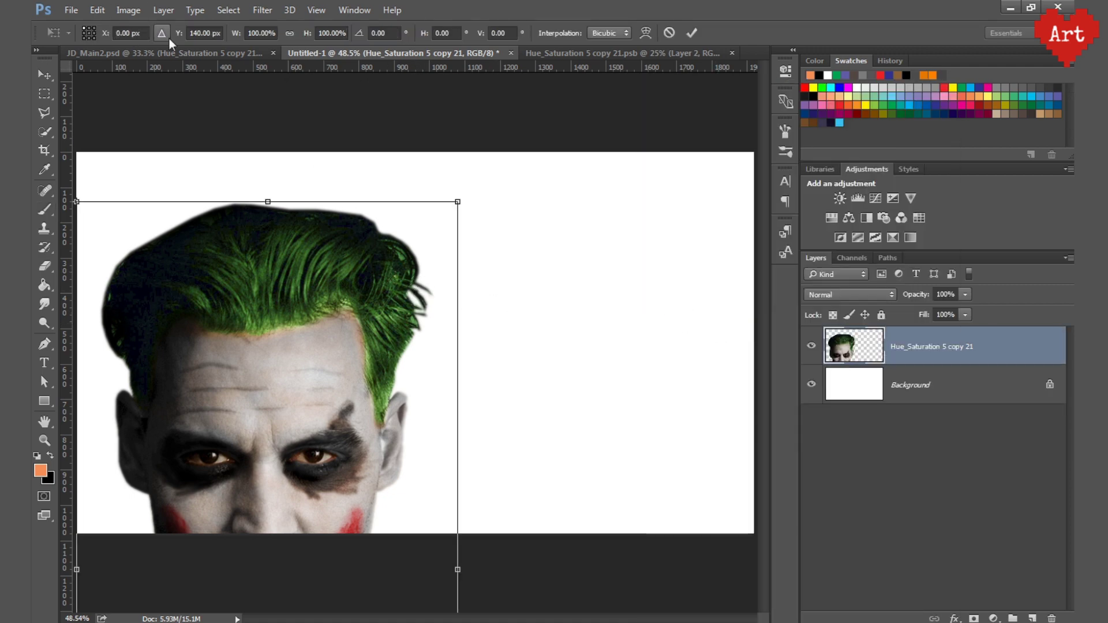
click(205, 33)
text(0)
key(Tab)
text(52)
key(Return)
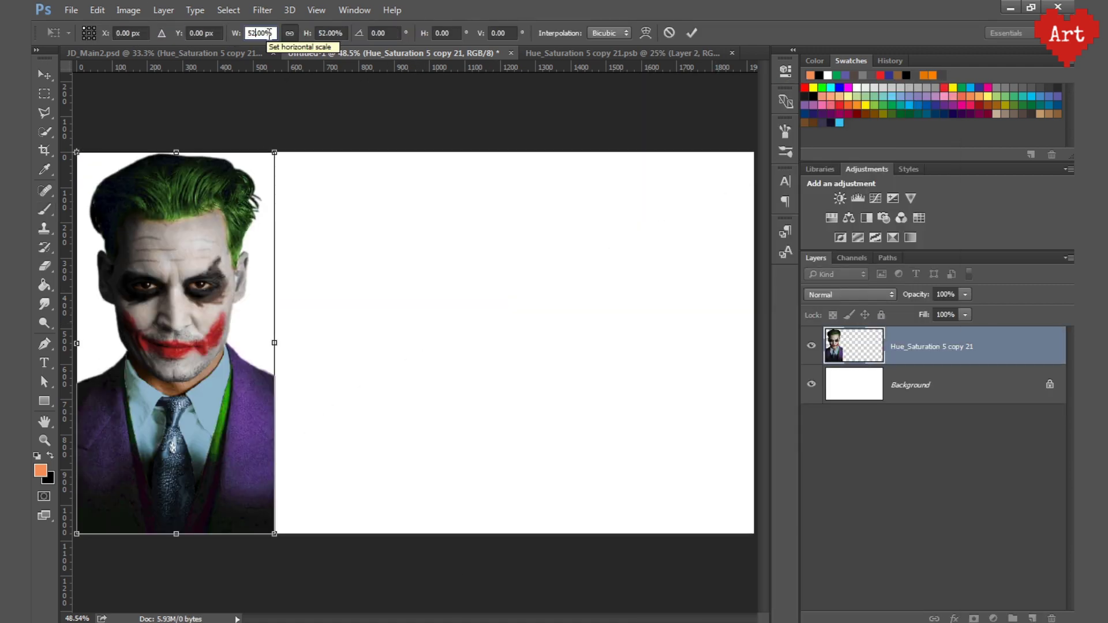
key(Return)
Unlock the background, centre the portrait, fill the bottom layer black, and add an empty layer.
shift+click(972, 389)
click(402, 33)
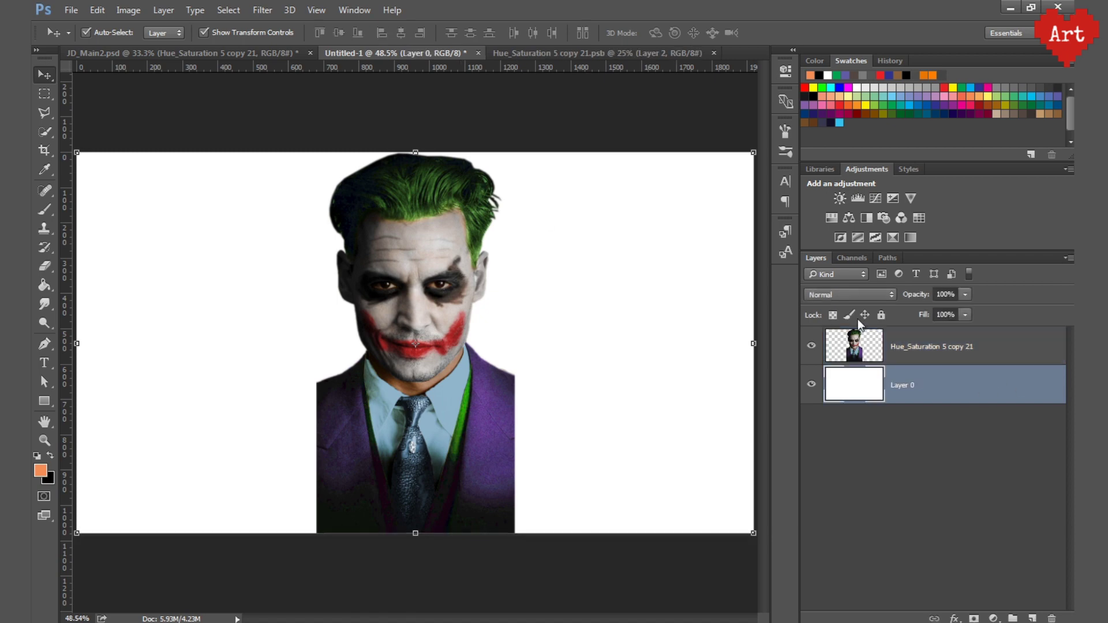
key(alt+BackSpace)
click(1031, 618)
Paint soft brown around the canvas edges with a brush enlarged to 500.
key(b)
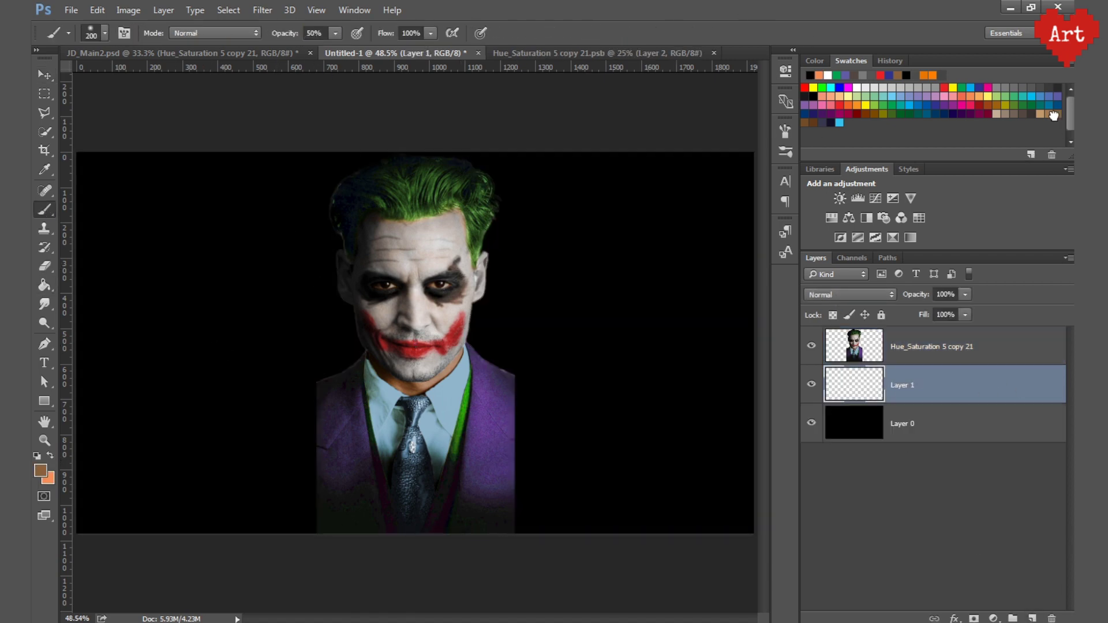
drag(713, 170, 737, 312)
key(ctrl+z)
key(bracketright)
key(bracketright)
mouse_move(710, 173)
mouse_down()
mouse_move(693, 525)
mouse_move(238, 163)
mouse_move(709, 512)
mouse_up()
key(bracketright)
key(bracketright)
mouse_move(260, 230)
mouse_down()
mouse_move(178, 252)
mouse_move(202, 490)
mouse_up()
drag(586, 220, 640, 217)
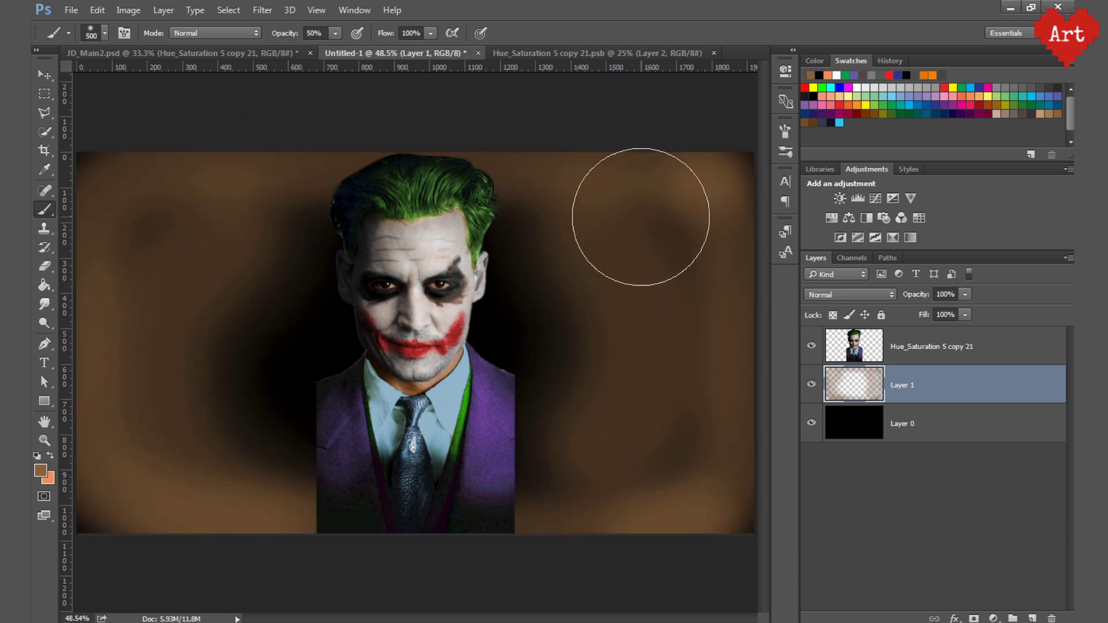
Cover the brown and the dark areas beside the figure with purple, undoing a green dab.
mouse_move(560, 245)
mouse_down()
mouse_move(554, 483)
mouse_move(205, 289)
mouse_move(596, 363)
mouse_up()
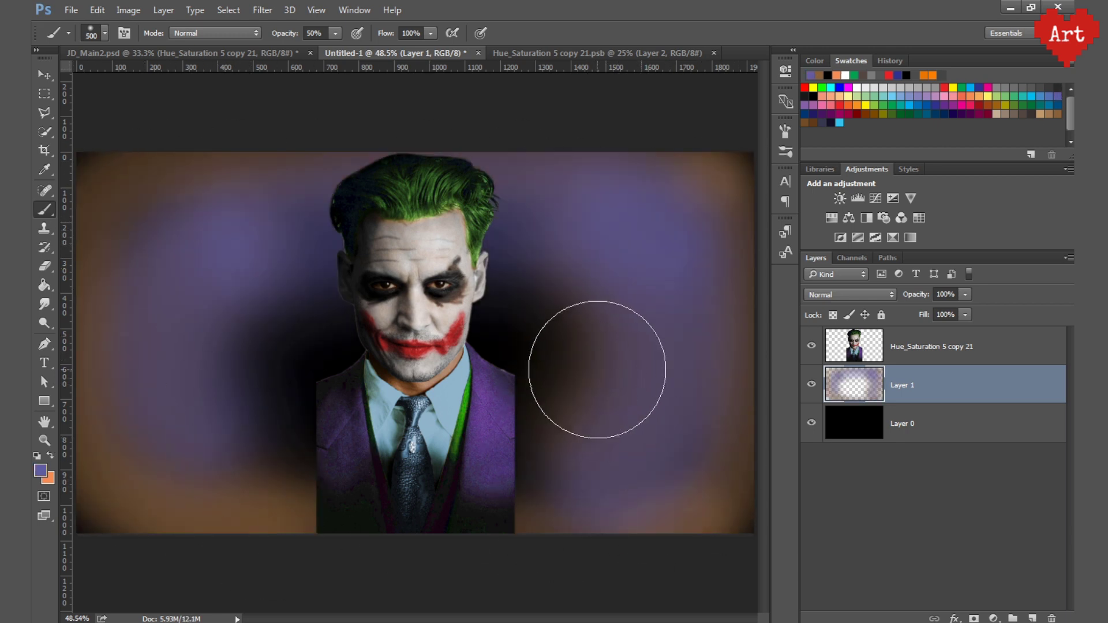
drag(300, 358, 575, 354)
mouse_move(248, 283)
mouse_down()
mouse_move(248, 375)
mouse_move(512, 462)
mouse_move(608, 297)
mouse_up()
key(ctrl+z)
At 40% opacity, darken the right and lower-left background with dark blue tones.
key(4)
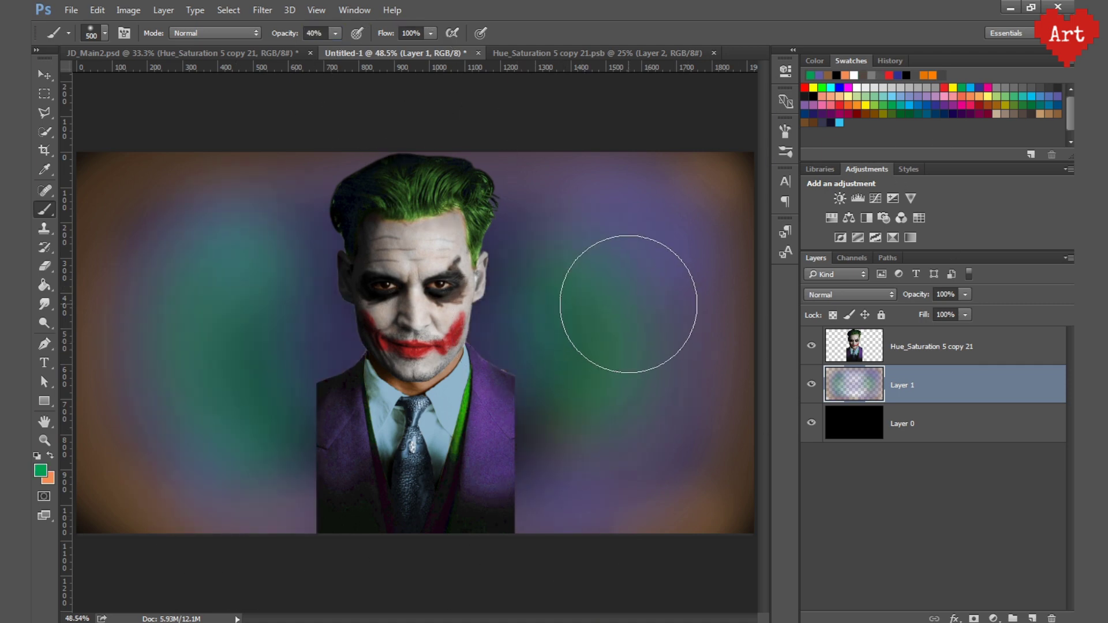
click(1043, 91)
drag(543, 354, 543, 473)
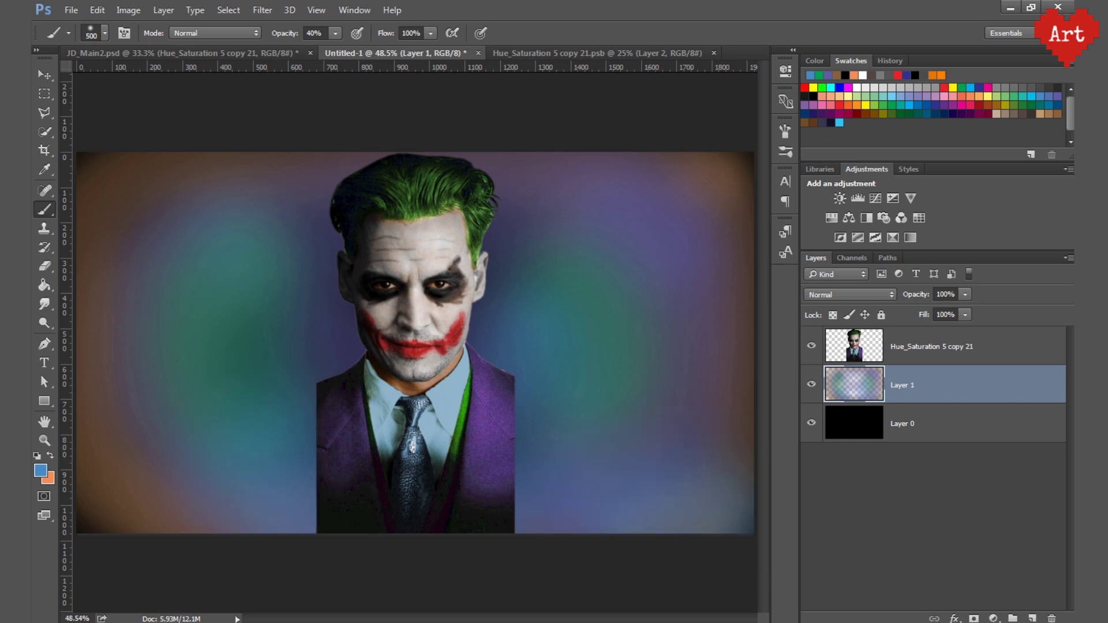
click(1061, 87)
drag(720, 180, 606, 491)
drag(190, 502, 254, 508)
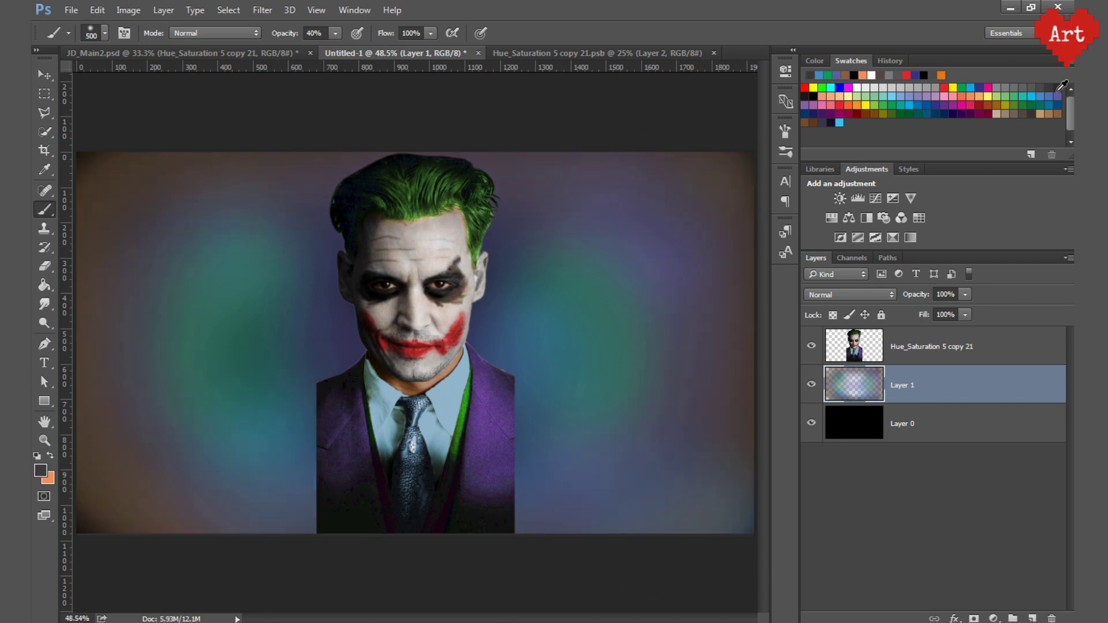
Paint soft red glows on either side of the Joker's face.
click(944, 87)
drag(274, 329, 271, 271)
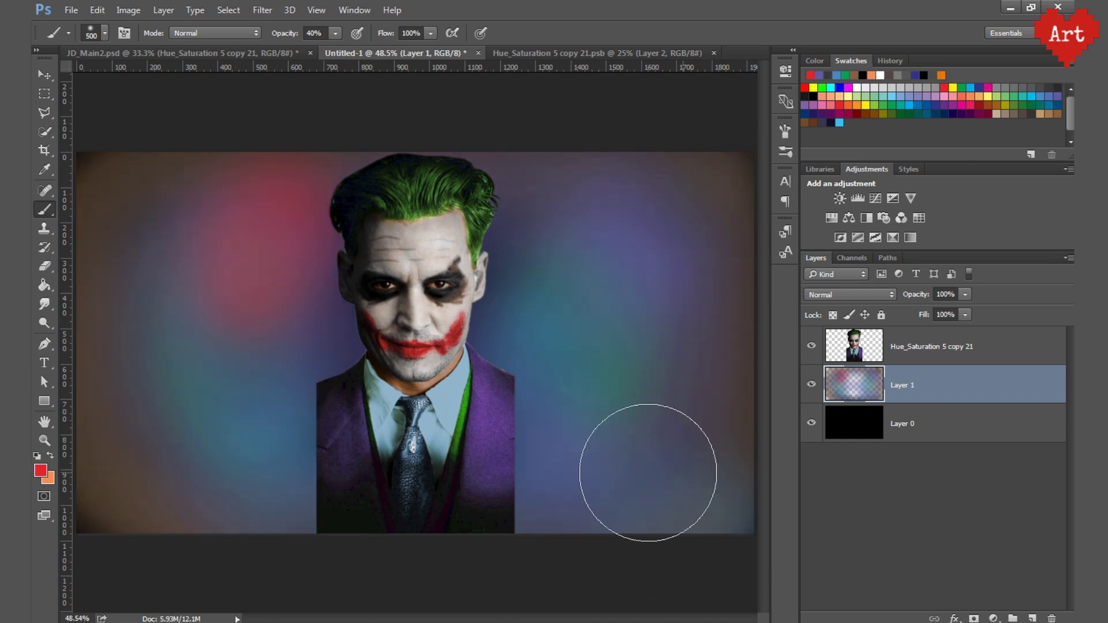
drag(647, 472, 607, 330)
drag(284, 307, 271, 272)
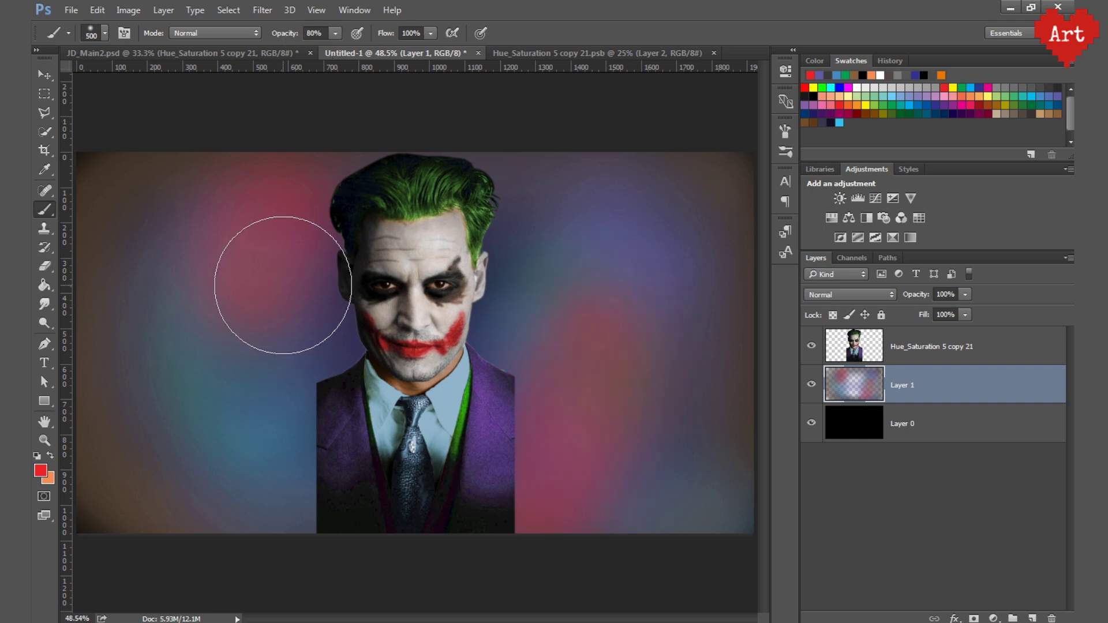
key(ctrl+alt+z)
key(ctrl+alt+z)
drag(280, 317, 277, 352)
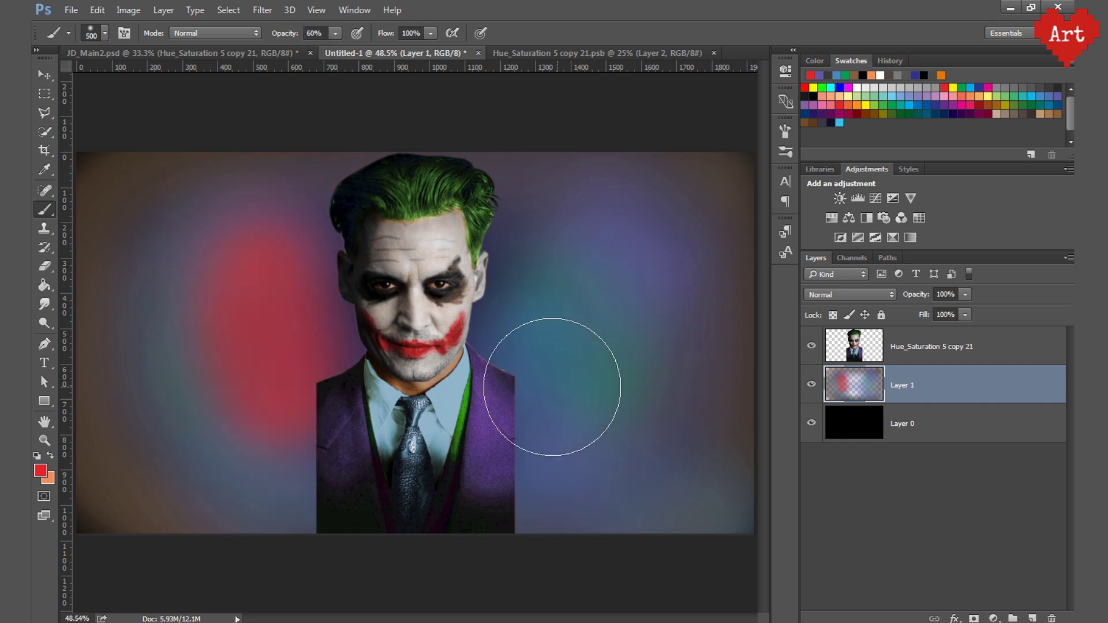
drag(539, 359, 554, 288)
Paint purple over the red glows, shrinking the brush for the right side.
click(1060, 94)
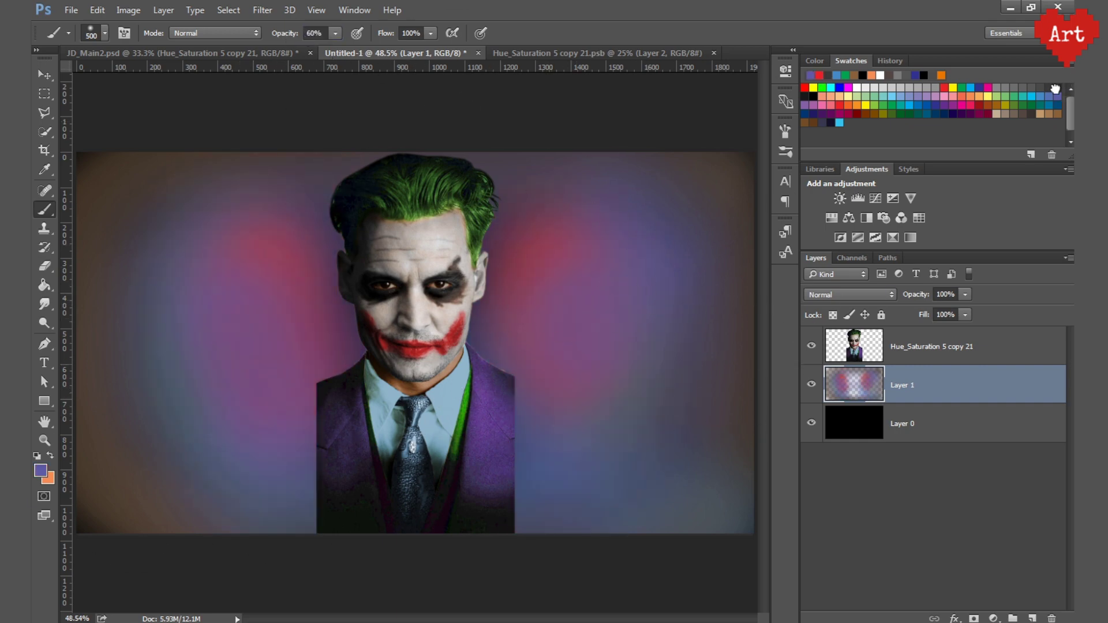
drag(681, 231, 634, 577)
drag(138, 179, 132, 450)
click(105, 34)
key(bracketleft)
key(bracketleft)
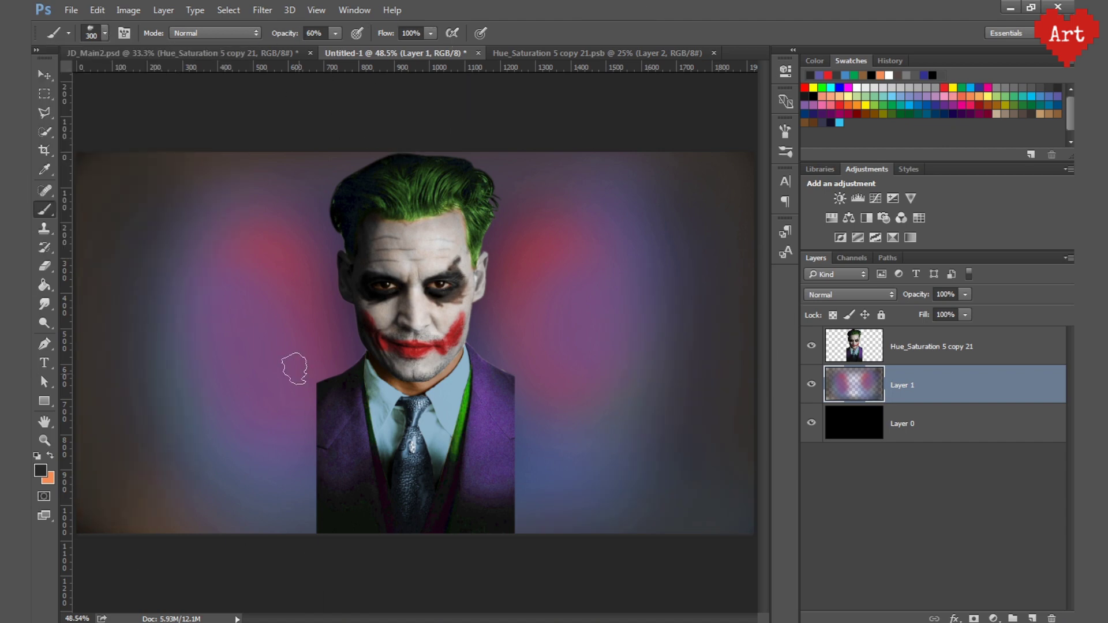
drag(633, 257, 598, 340)
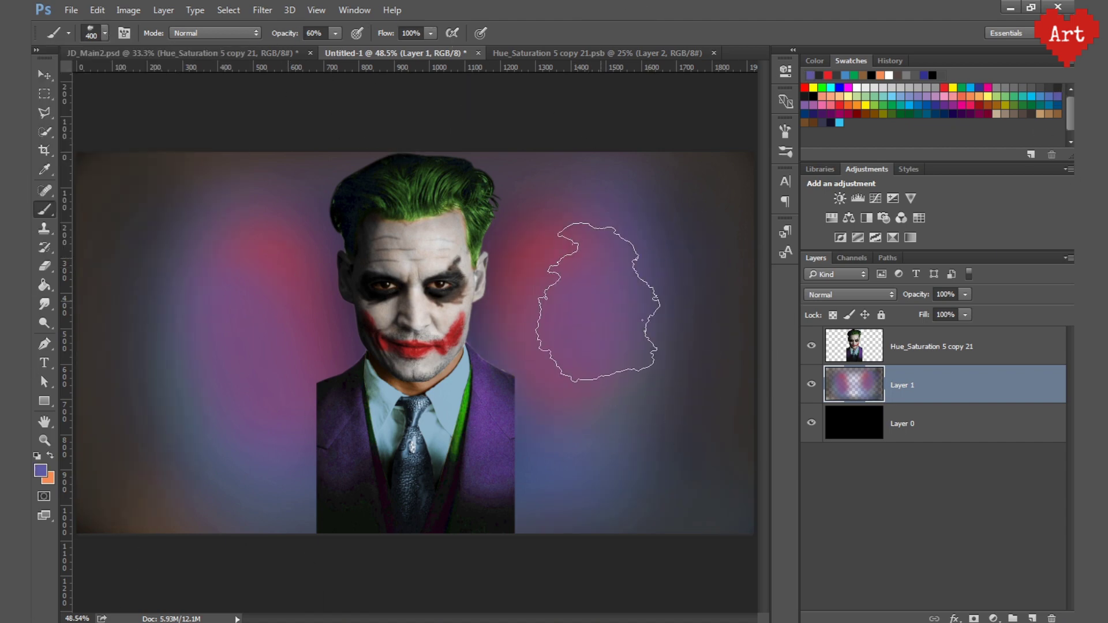
key(bracketleft)
key(bracketleft)
key(bracketleft)
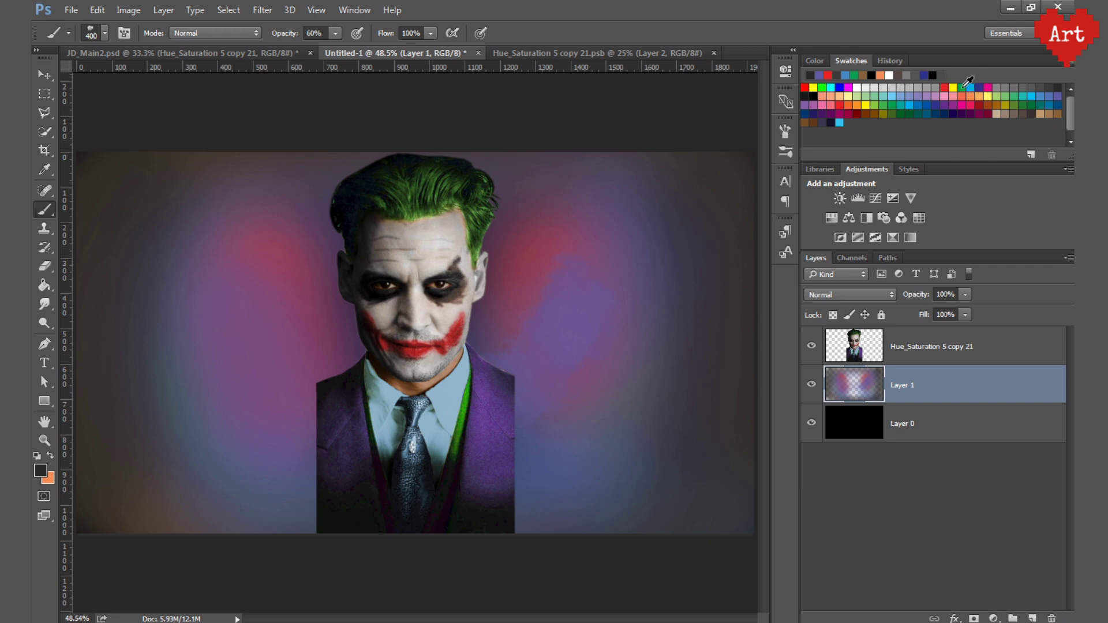
Paint green smoke along the left and right edges.
click(967, 81)
drag(634, 277, 582, 445)
mouse_move(150, 190)
mouse_down()
mouse_move(98, 421)
mouse_move(133, 519)
mouse_up()
drag(664, 473, 741, 208)
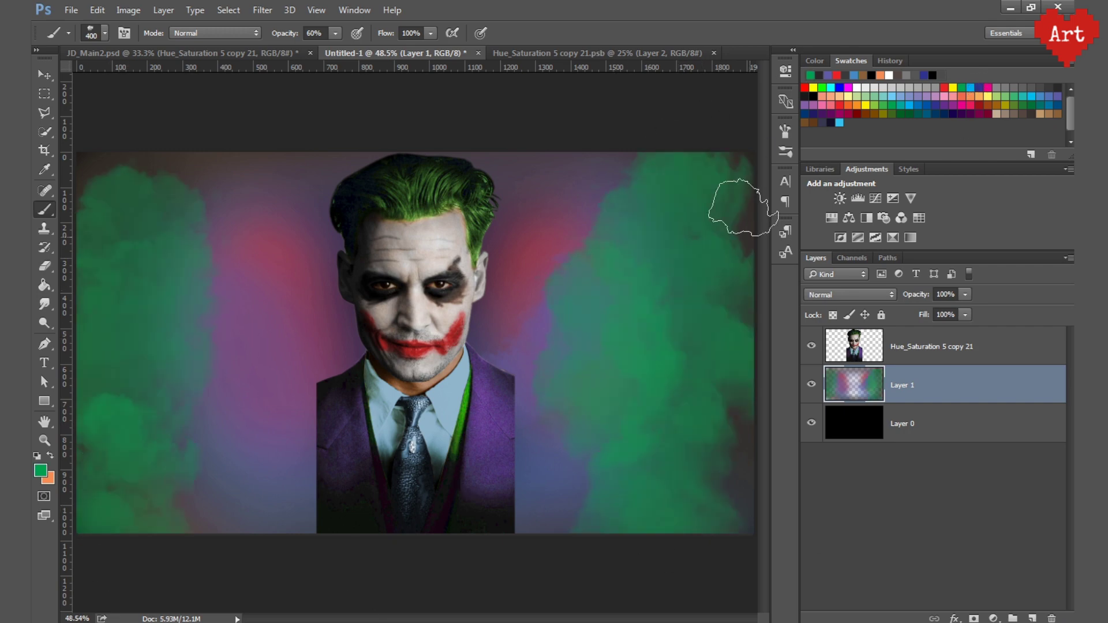
Paint purple over the face-side glows, then add red smoke on both sides of the face.
click(1061, 96)
drag(520, 167, 508, 347)
drag(268, 191, 285, 508)
drag(591, 252, 536, 369)
drag(277, 248, 292, 430)
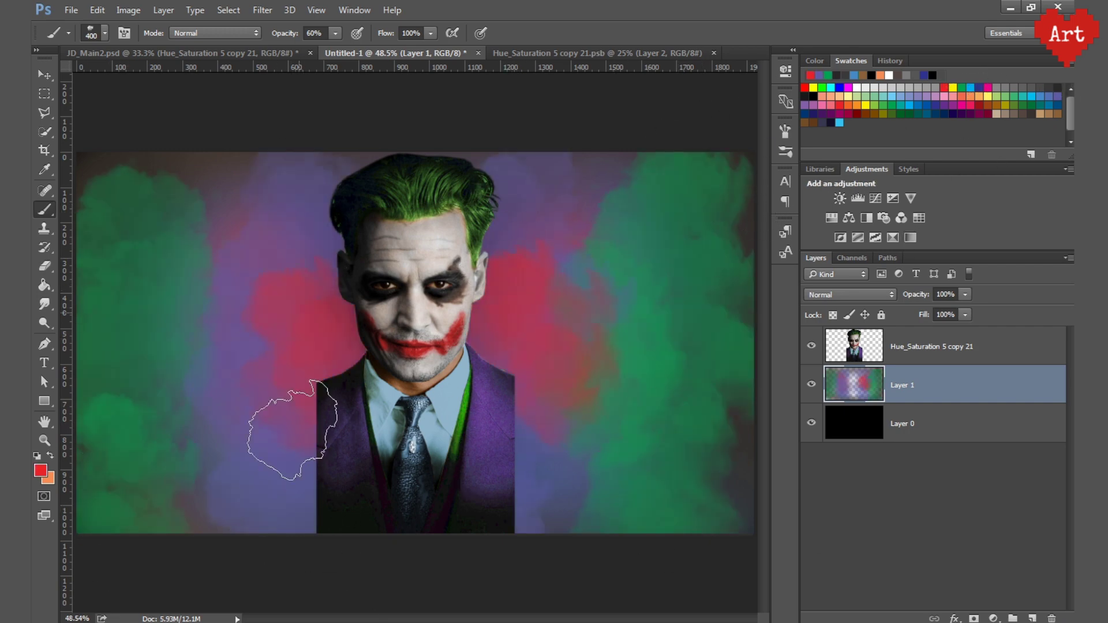
Paint purple across the top-right and over the left green smoke, darkening the right side.
click(1061, 95)
drag(577, 173, 647, 167)
drag(185, 220, 133, 427)
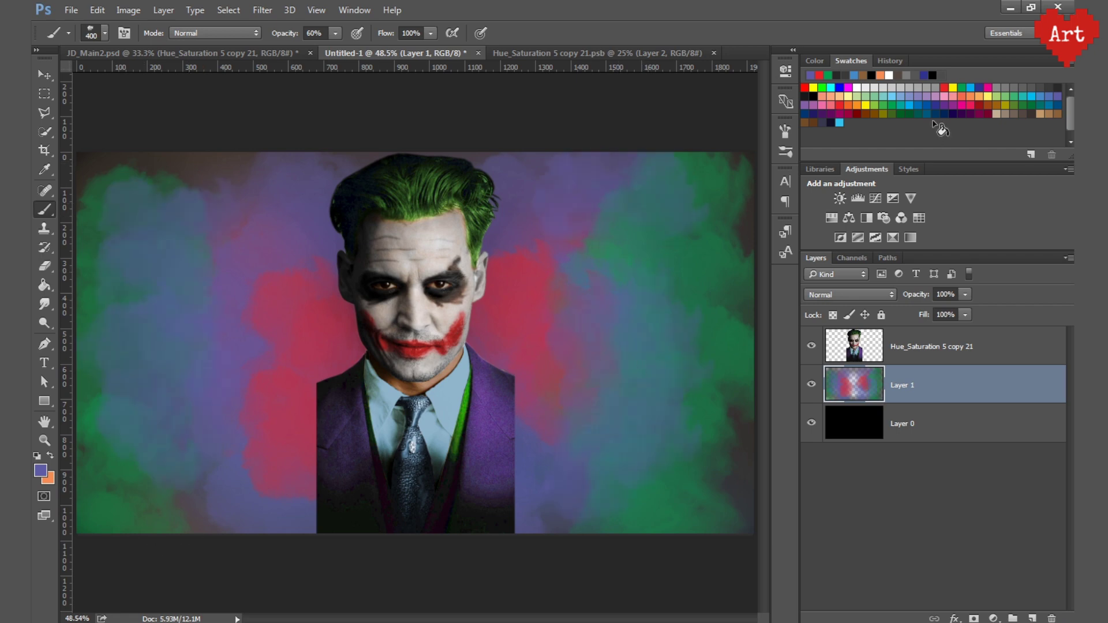
mouse_move(678, 207)
mouse_down()
mouse_move(618, 433)
mouse_move(650, 396)
mouse_move(569, 321)
mouse_up()
click(1053, 86)
mouse_move(277, 213)
mouse_down()
mouse_move(185, 235)
mouse_move(144, 416)
mouse_up()
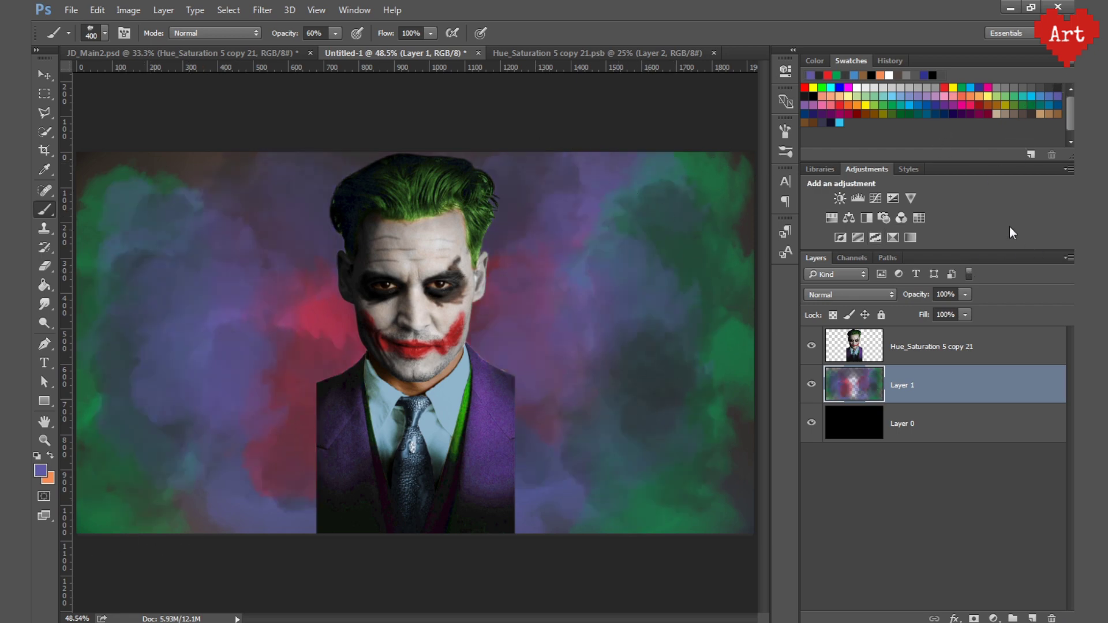
click(805, 87)
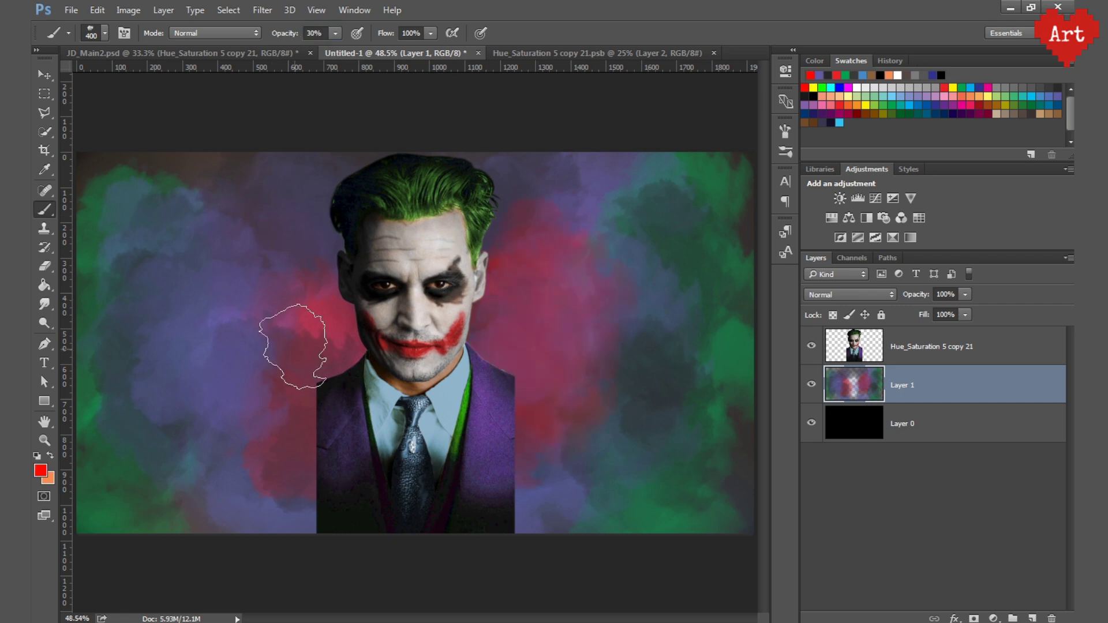
Brighten both edges with teal-green smoke, blend purple over it, and deepen the face-side red.
click(1040, 107)
drag(716, 173, 698, 467)
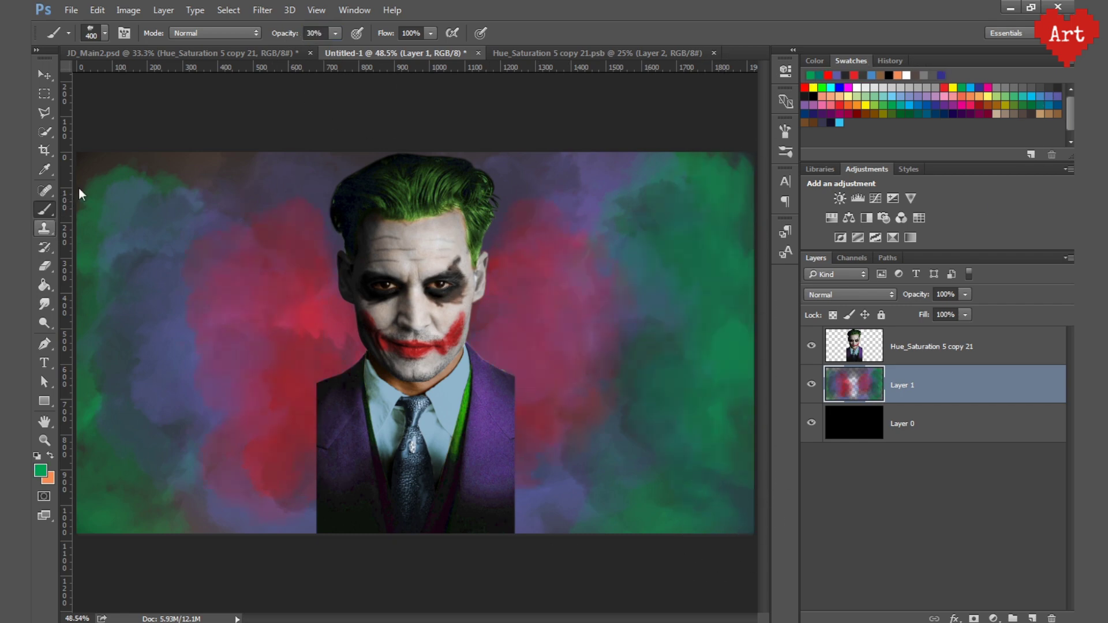
drag(81, 185, 110, 496)
drag(581, 173, 156, 191)
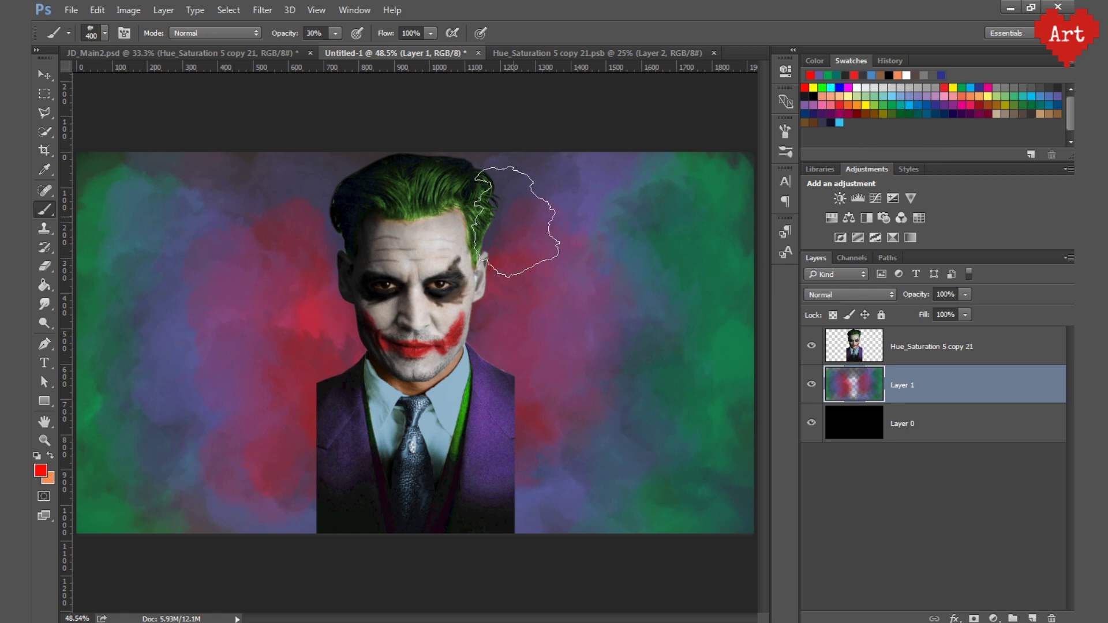
drag(513, 222, 300, 243)
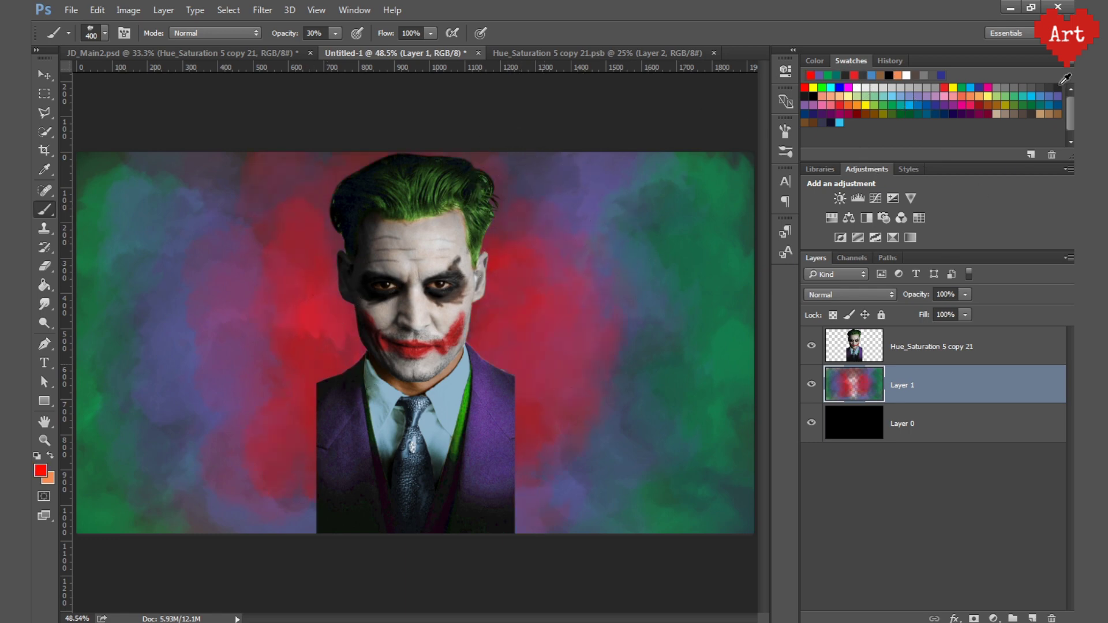
Dim the background, add green along the left edge, and paint blue-purple at 60% opacity.
drag(167, 271, 248, 496)
drag(634, 456, 667, 271)
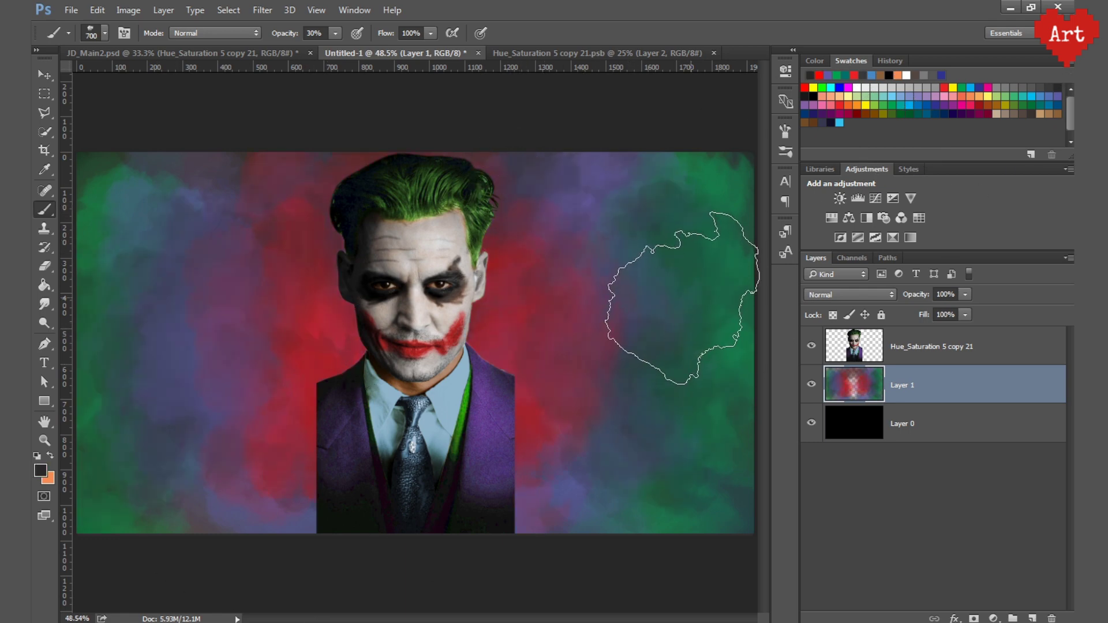
key(bracketleft)
click(836, 75)
drag(121, 496, 127, 277)
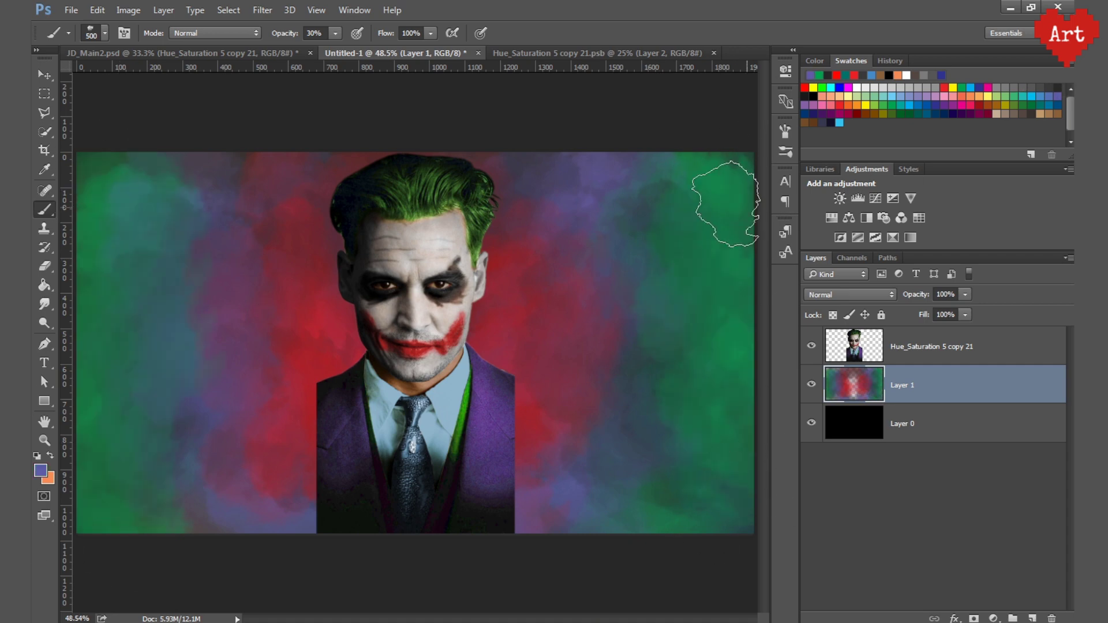
click(314, 33)
text(60)
mouse_move(216, 180)
mouse_down()
mouse_move(588, 224)
mouse_move(456, 525)
mouse_up()
Add blue smoke left of the face, red smoke right of it, and purple at 80% opacity.
click(1057, 87)
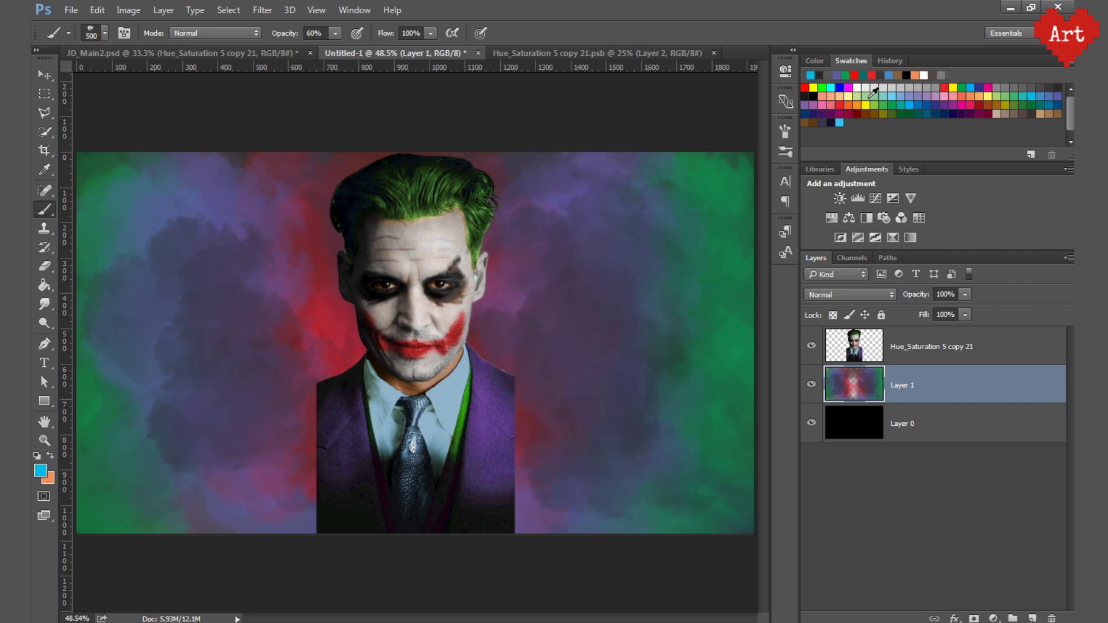
click(839, 88)
drag(523, 288, 300, 346)
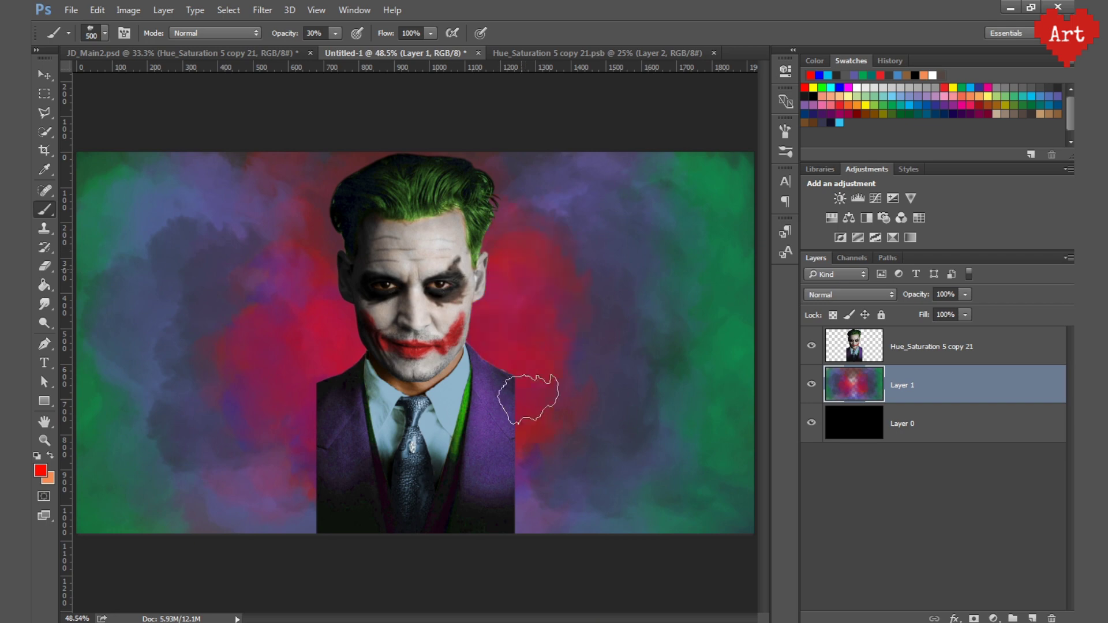
drag(611, 271, 612, 381)
alt+click(196, 461)
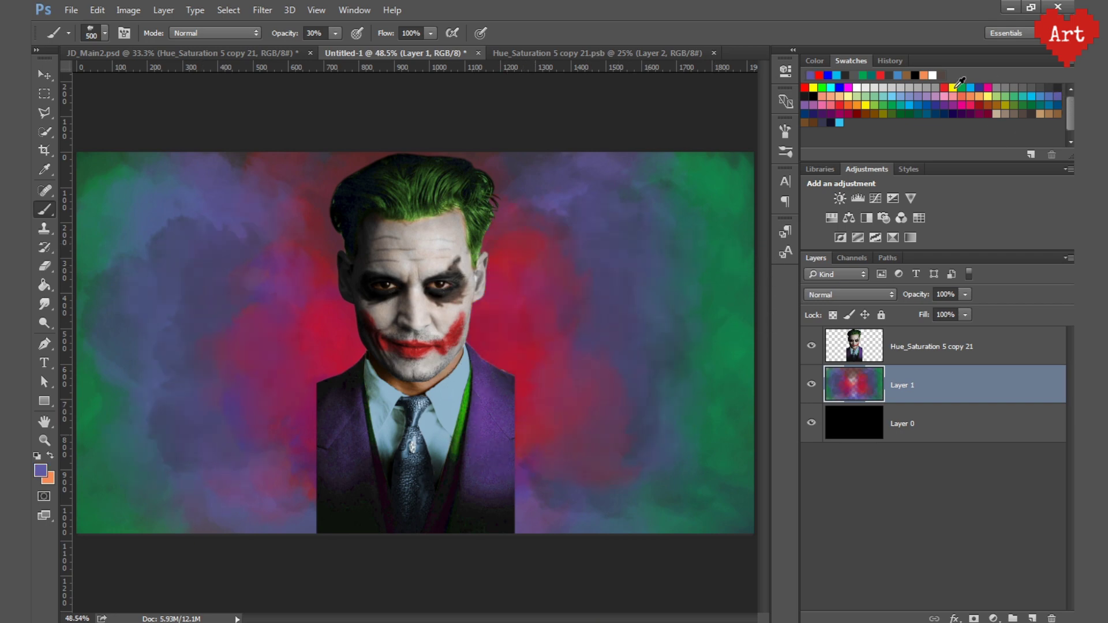
key(8)
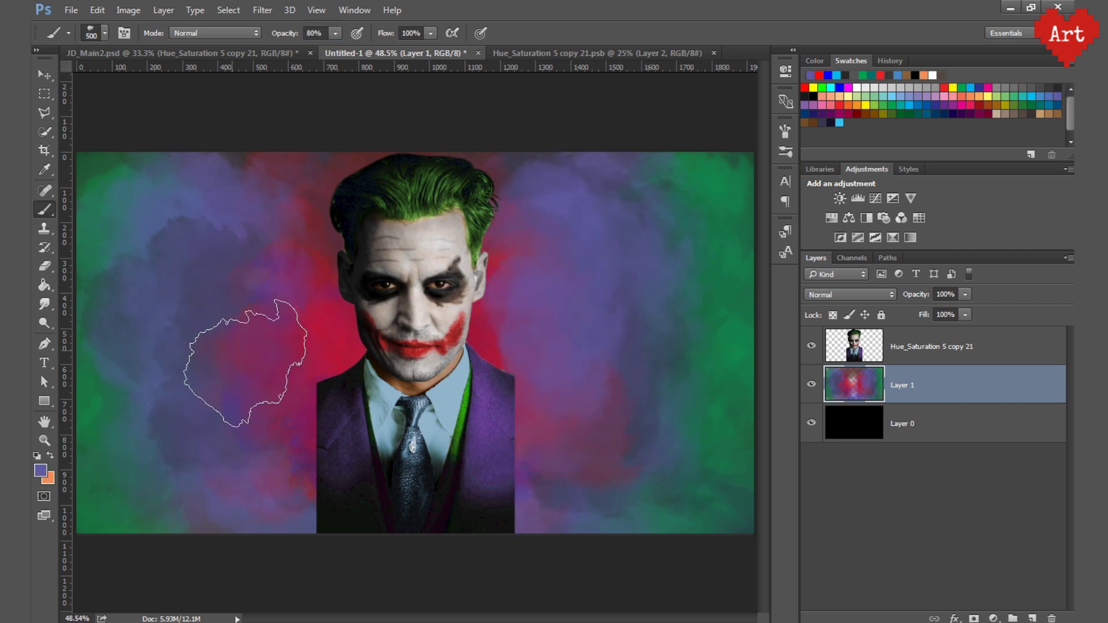
drag(247, 346, 191, 300)
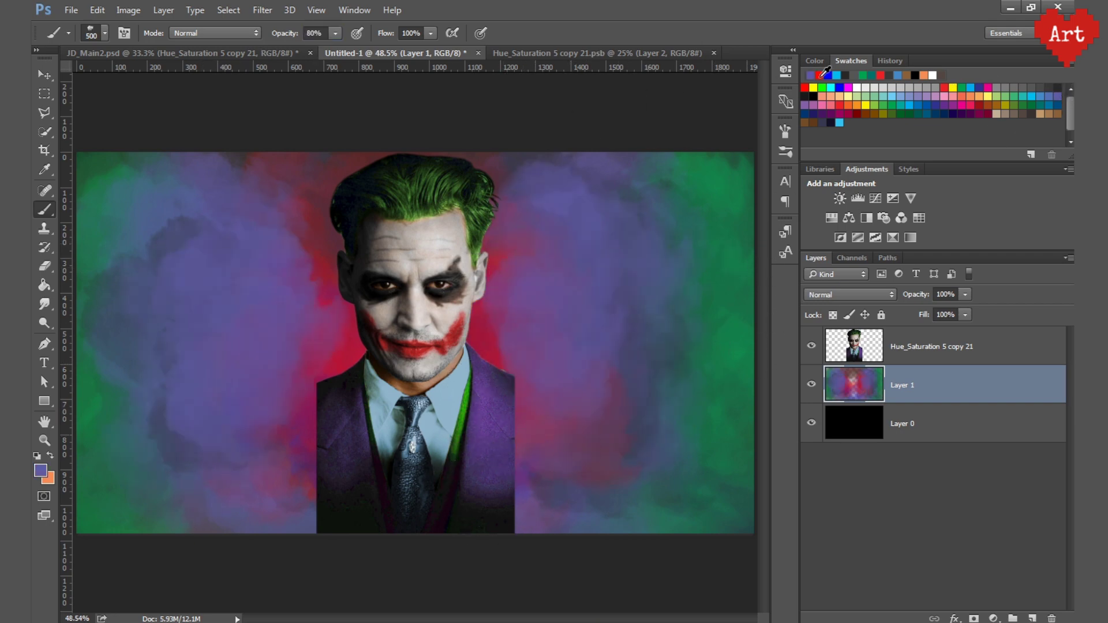
Duplicate the Joker portrait layer and set up the Eraser size.
click(926, 346)
key(ctrl+j)
key(e)
click(105, 33)
click(75, 173)
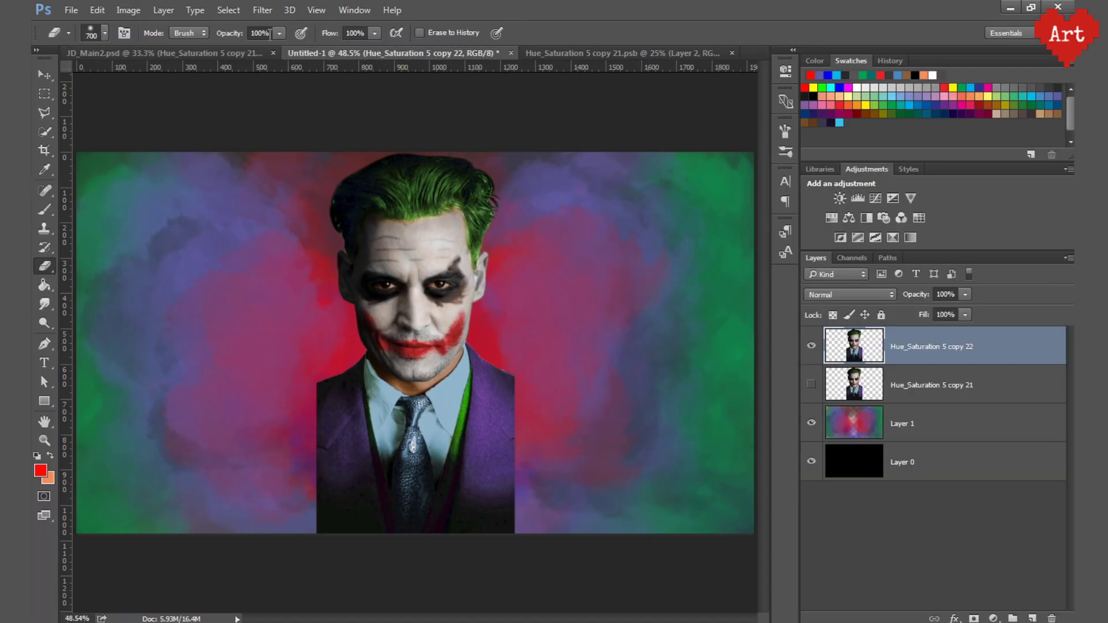
Erase the lower and left edges of the suit into the smoke at 50% then 80% eraser opacity.
text(0)
key(Return)
key(bracketleft)
key(bracketleft)
key(bracketleft)
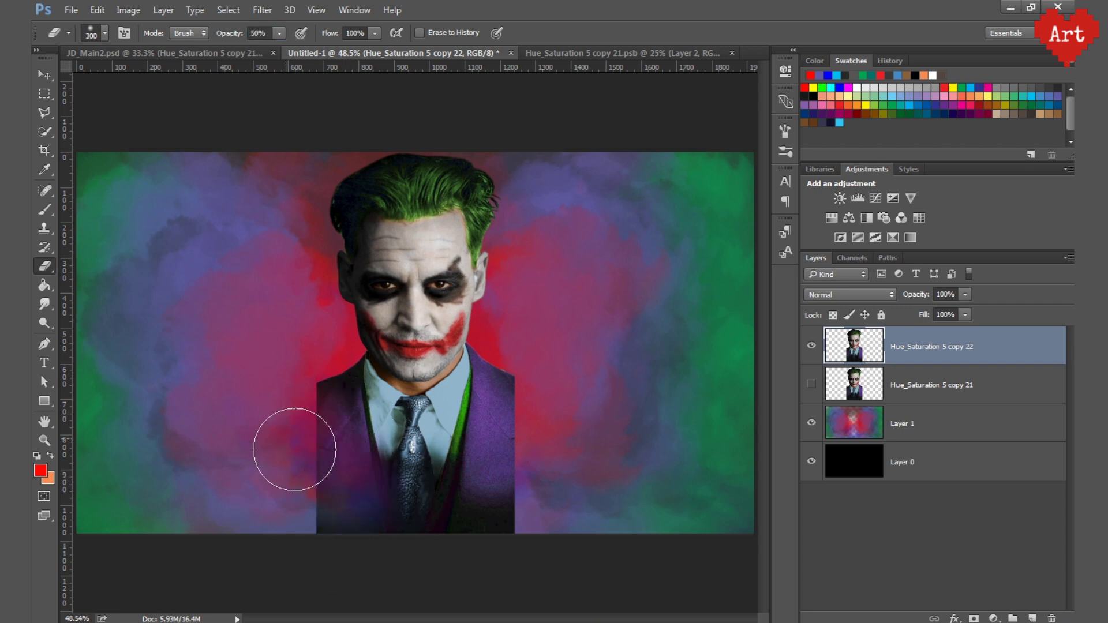
drag(287, 452, 446, 506)
key(8)
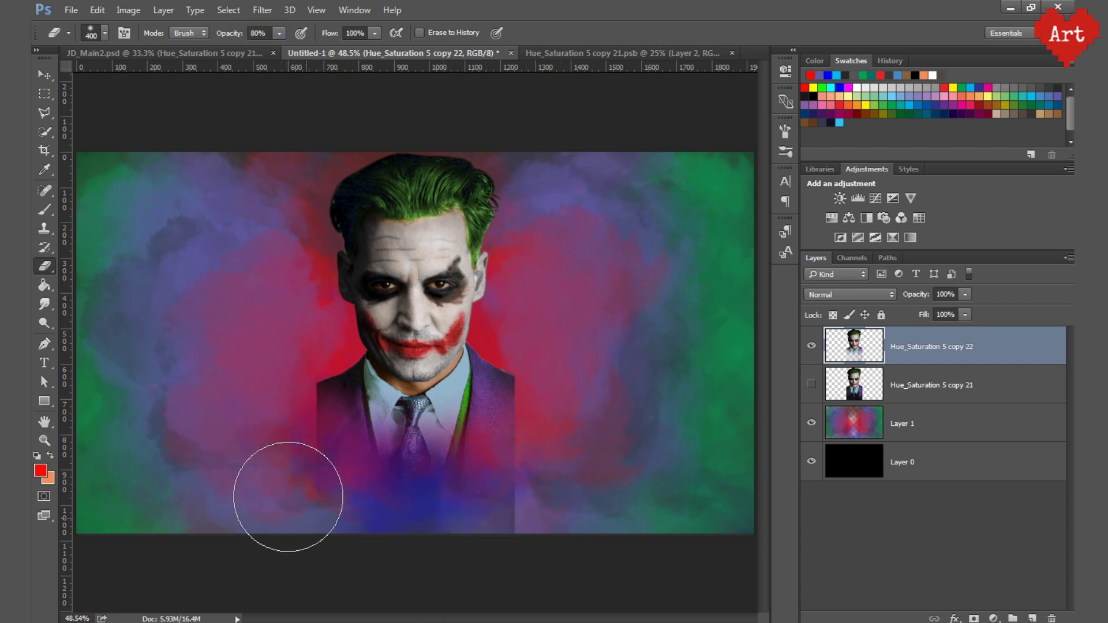
drag(289, 494, 553, 434)
drag(277, 424, 427, 516)
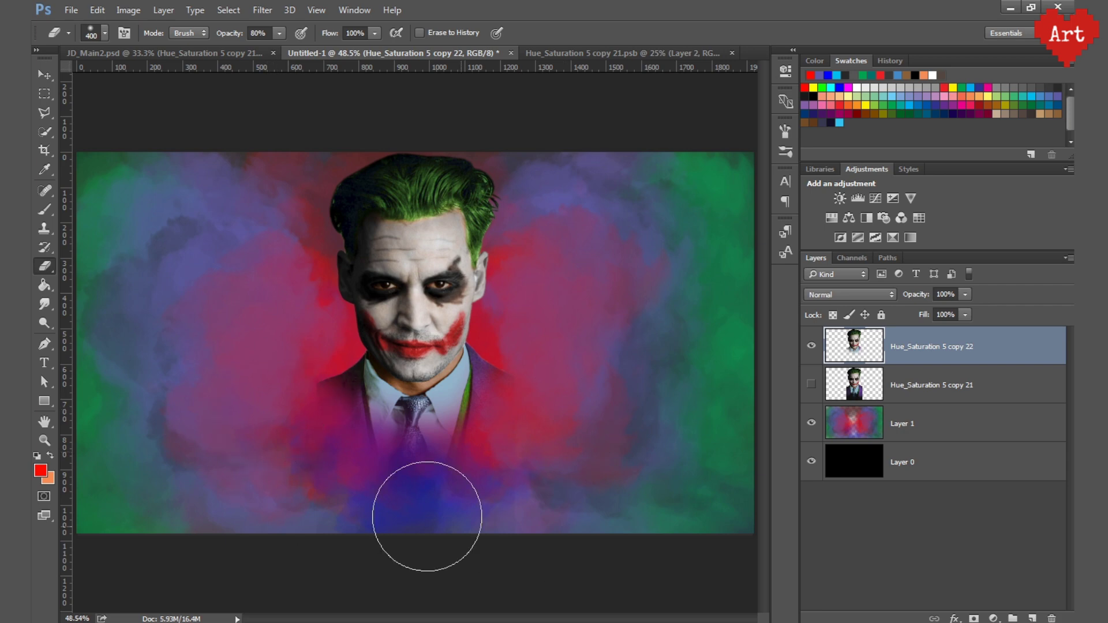
Add a new empty layer and paint purple smoke over the bottom of the suit.
click(834, 424)
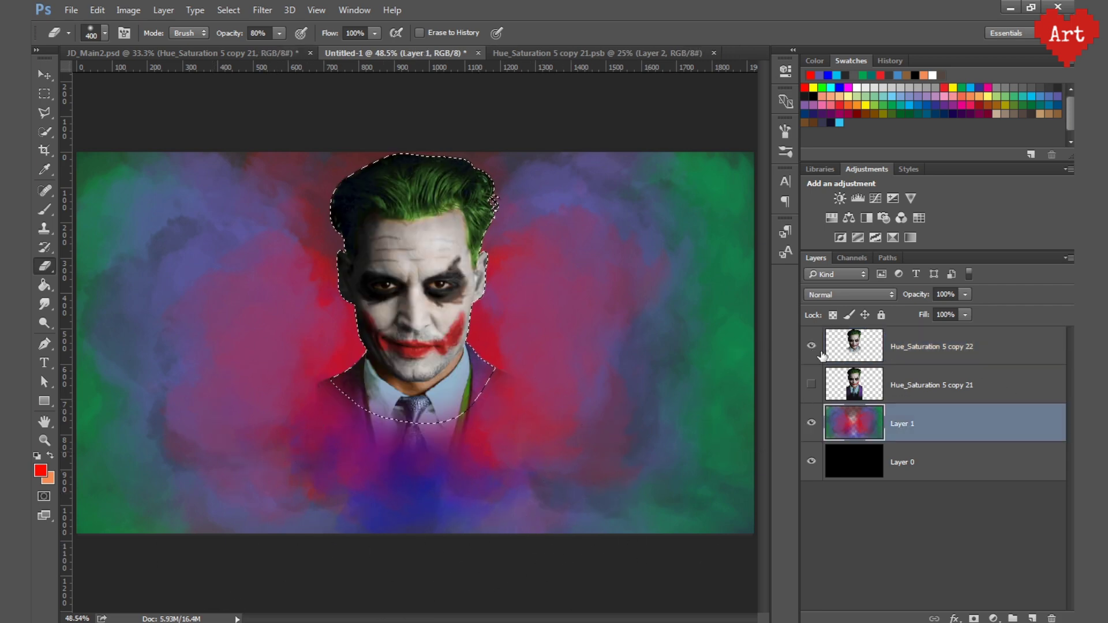
key(ctrl+d)
click(822, 355)
key(ctrl+shift+alt+n)
key(b)
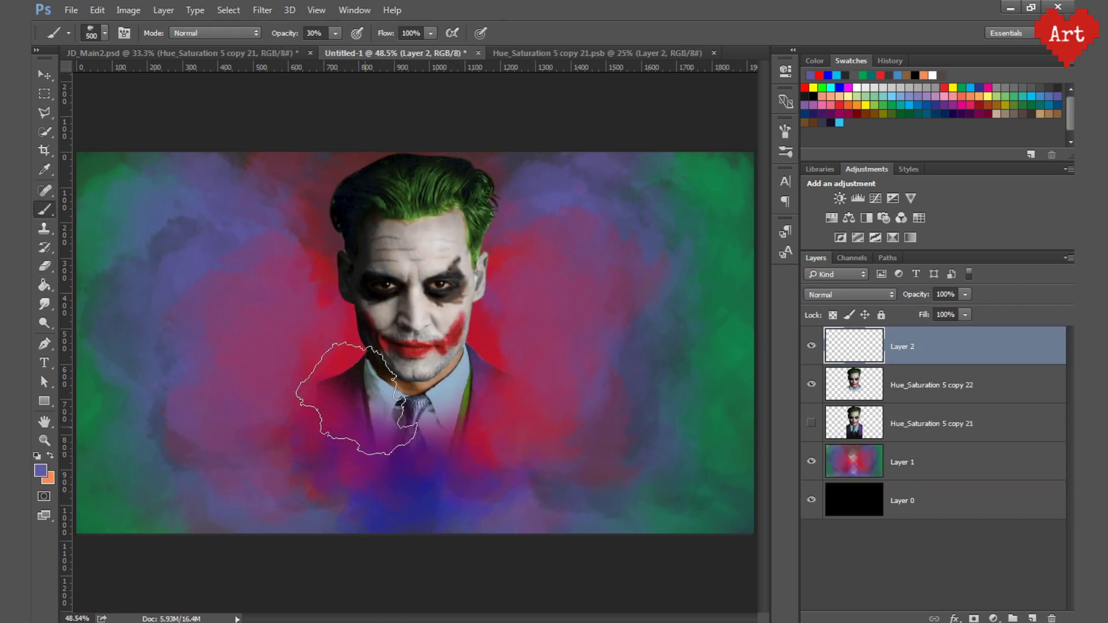
drag(383, 409, 527, 416)
click(1042, 129)
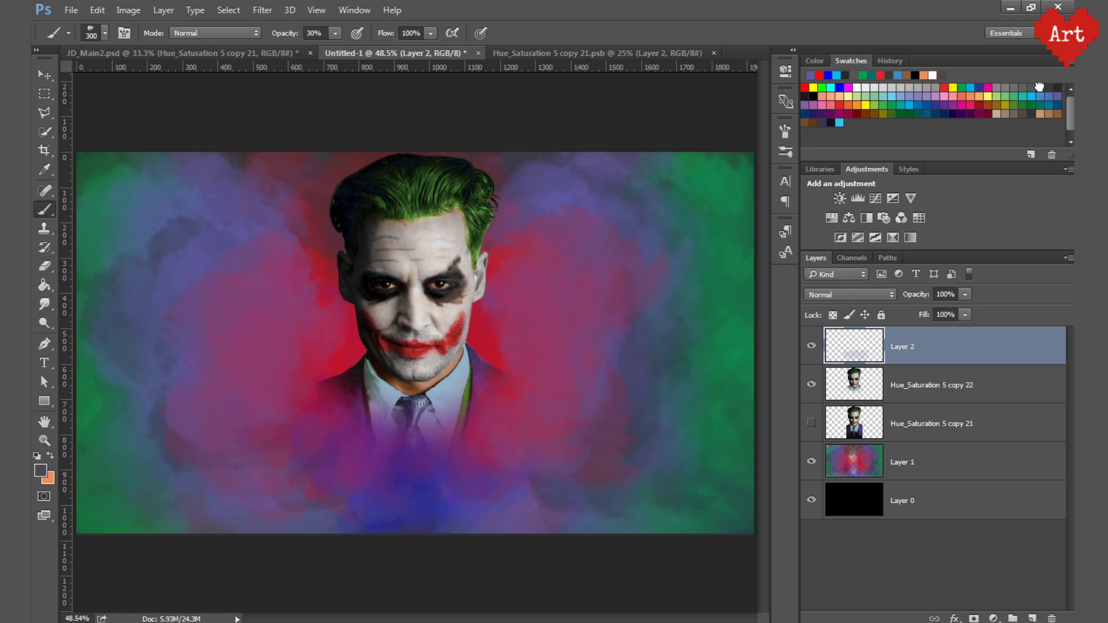
click(923, 462)
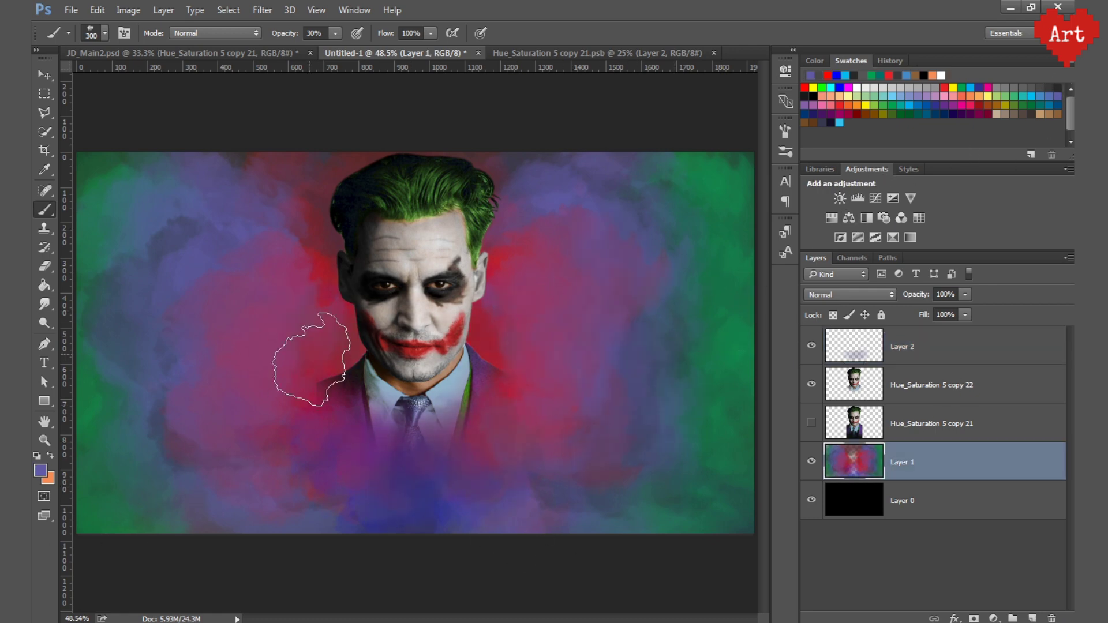
Scale the Joker portrait layer up to 108% width and height.
click(923, 385)
click(923, 346)
key(ctrl+t)
key(Escape)
click(924, 385)
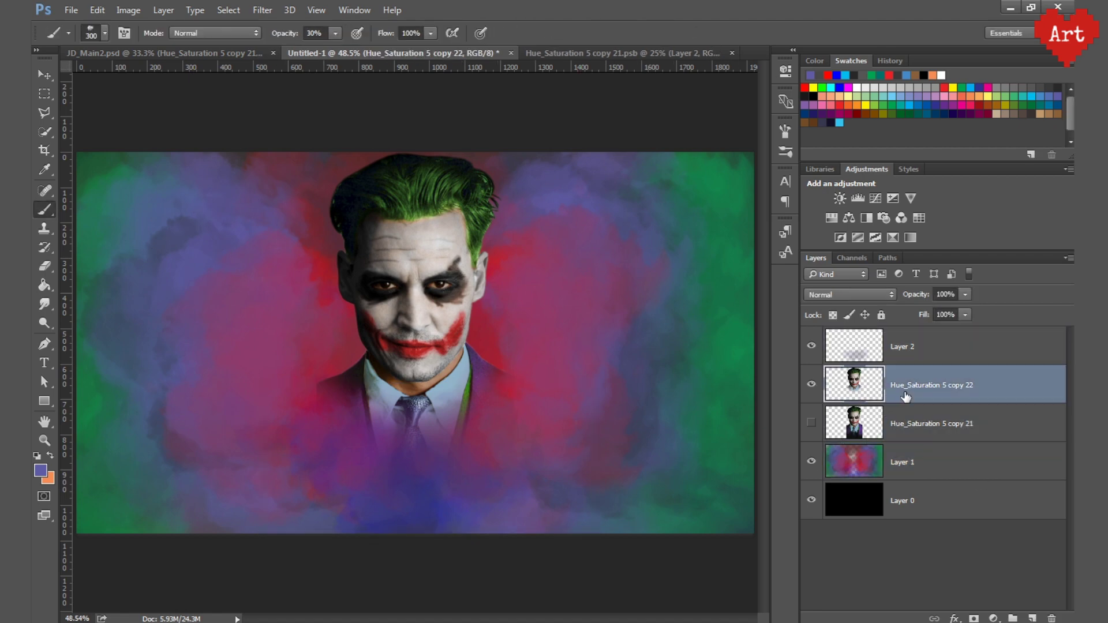
key(ctrl+t)
double_click(254, 33)
text(110)
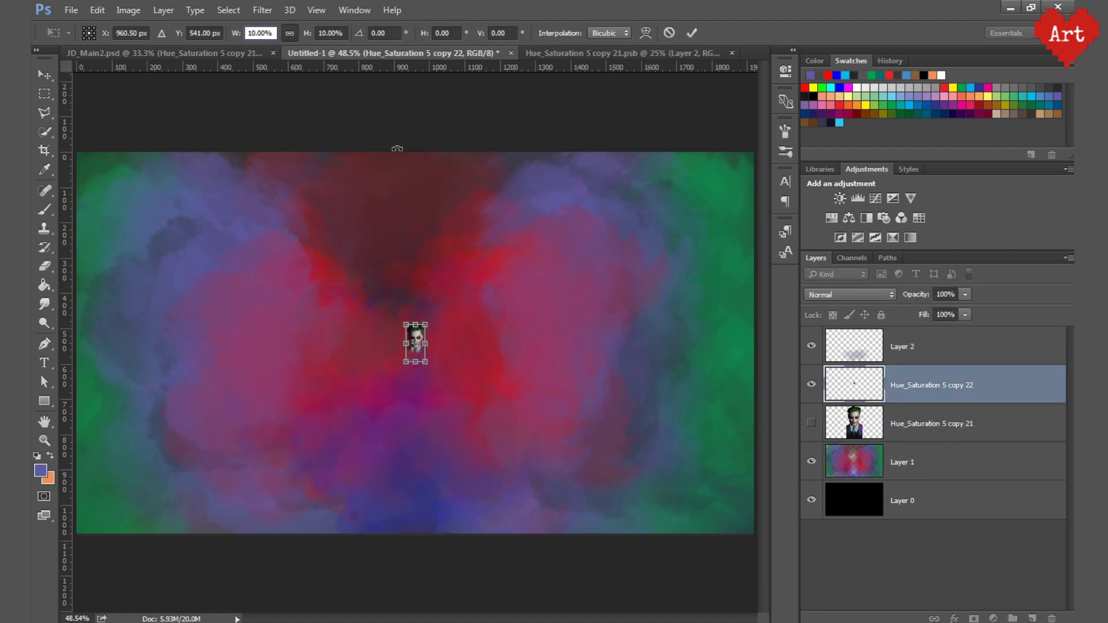
key(Down)
key(Down)
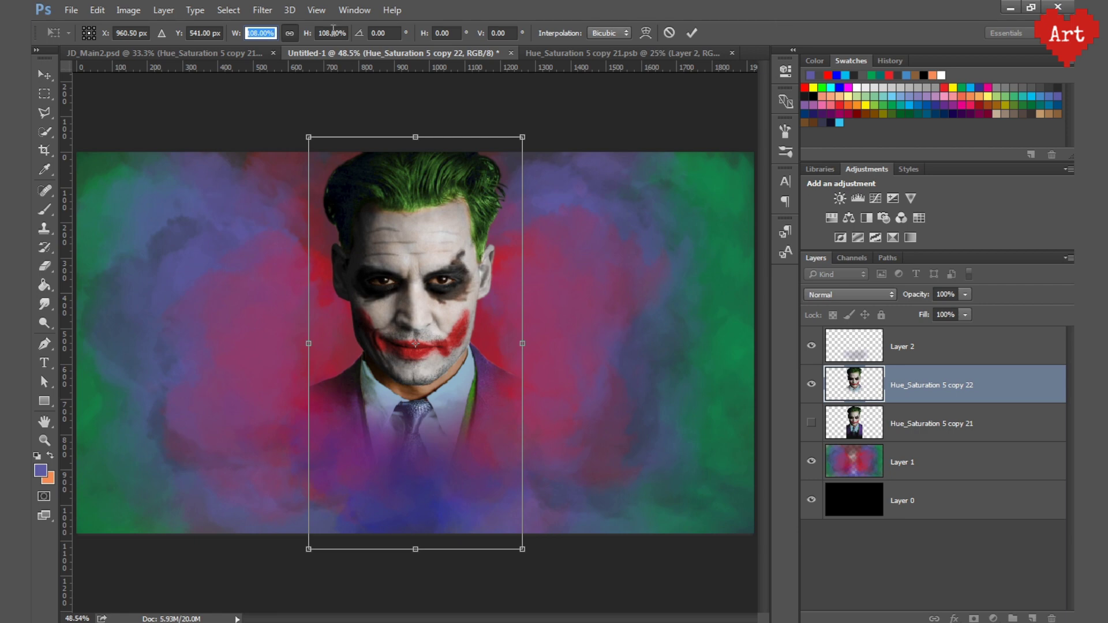
key(Return)
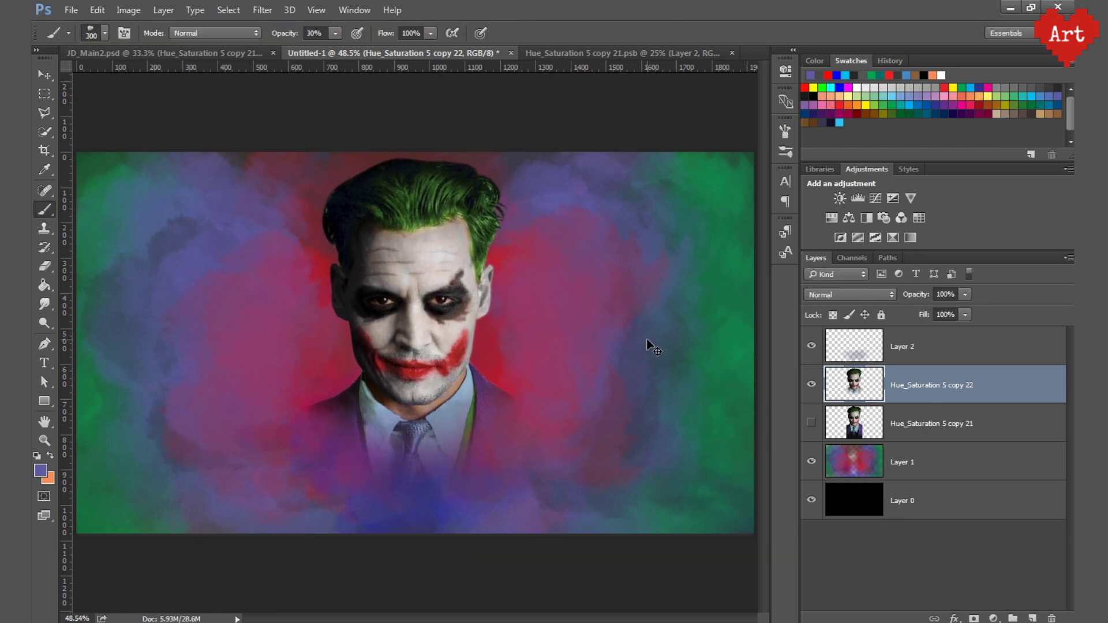
Reselect Layer 2 and bring up the Open window to browse for the lettering image.
key(alt+bracketright)
key(alt+bracketleft)
key(alt+bracketleft)
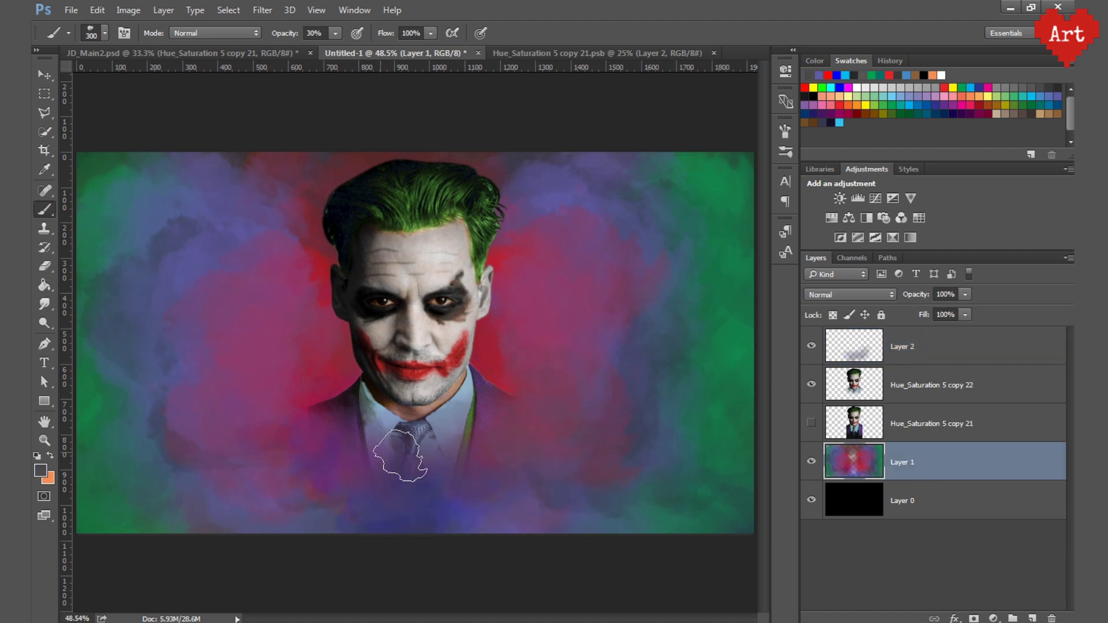
key(alt+bracketright)
key(alt+bracketright)
click(864, 390)
key(e)
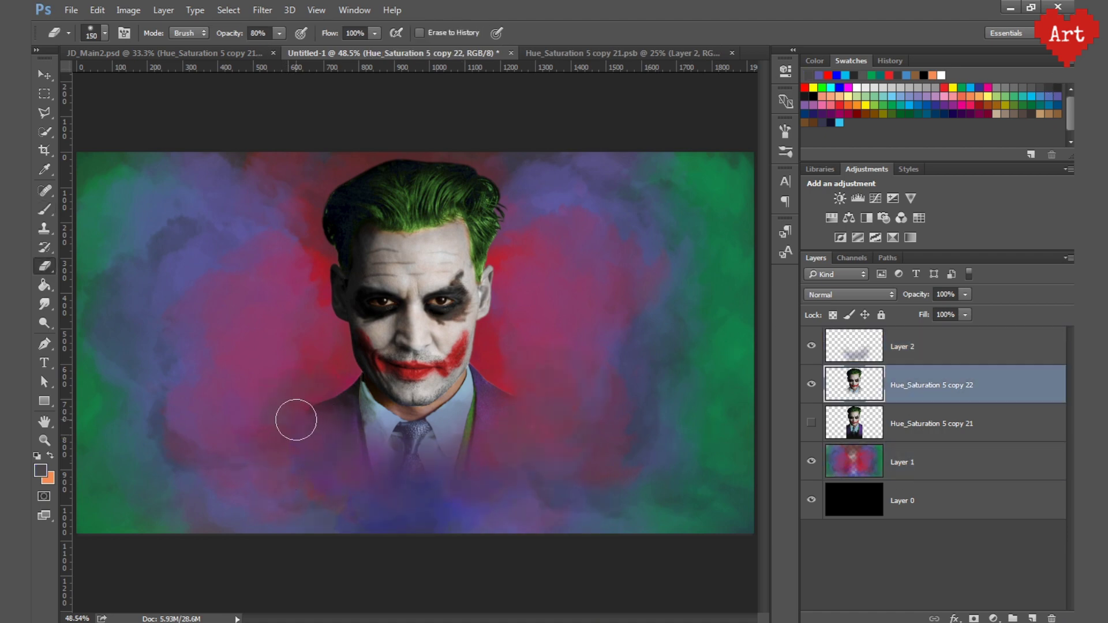
key(alt+bracketright)
key(b)
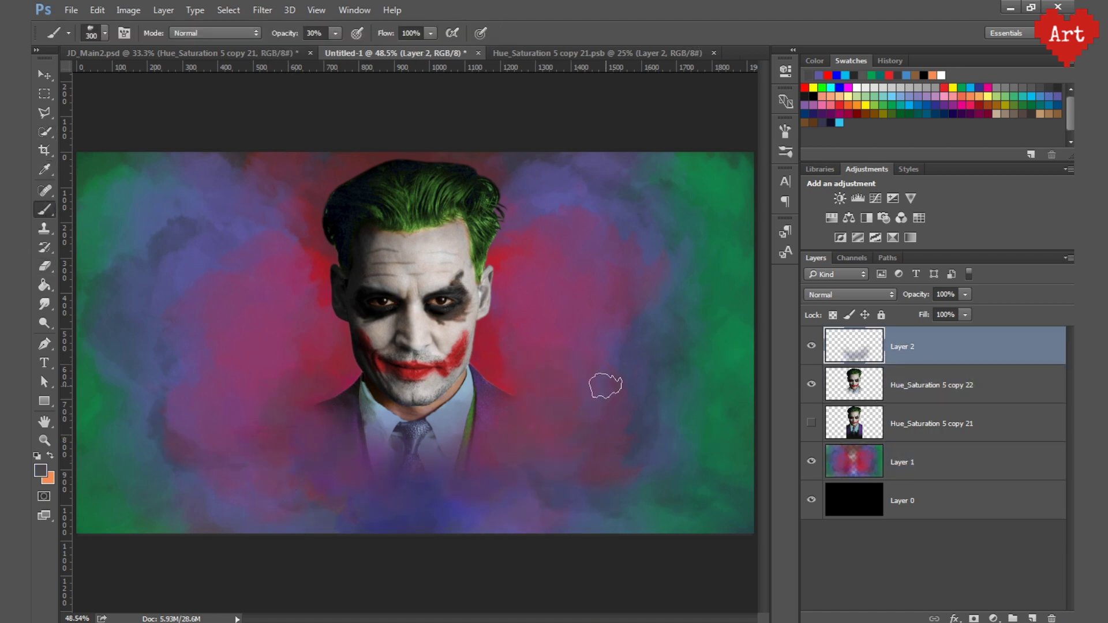
click(926, 460)
click(923, 423)
click(71, 10)
Open hiclipart.com and duplicate its lettering layer into Untitled-1.
click(99, 43)
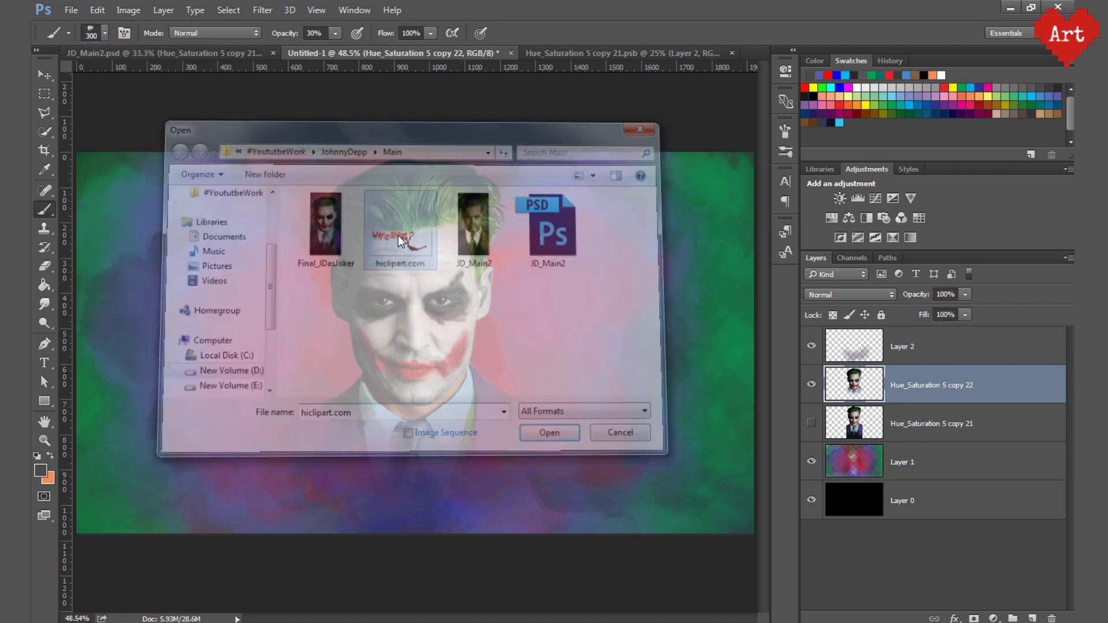
double_click(399, 231)
right_click(900, 344)
click(719, 144)
click(554, 247)
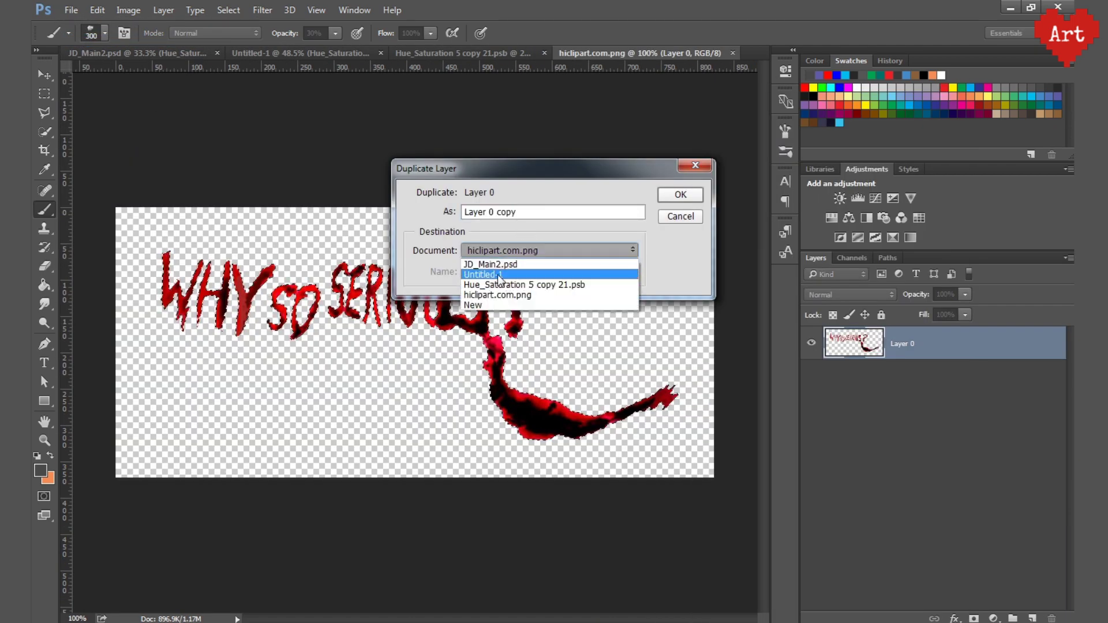
click(569, 267)
click(673, 193)
In the Joker composition, place the lettering below the face and scale it up.
click(276, 52)
drag(198, 210, 421, 457)
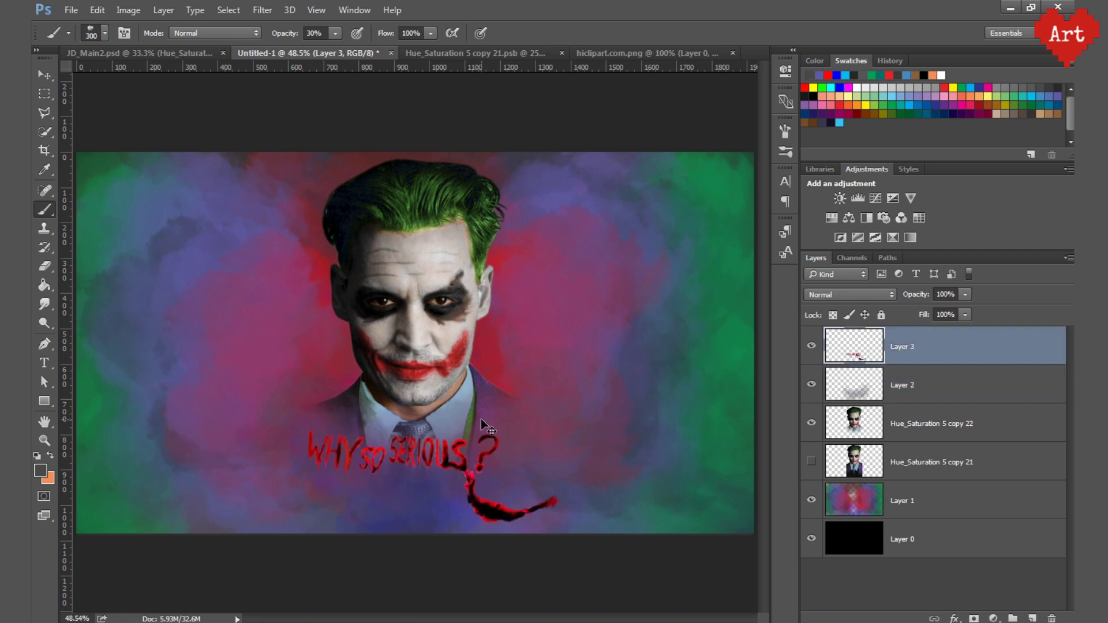
key(ctrl+t)
text(15)
key(Return)
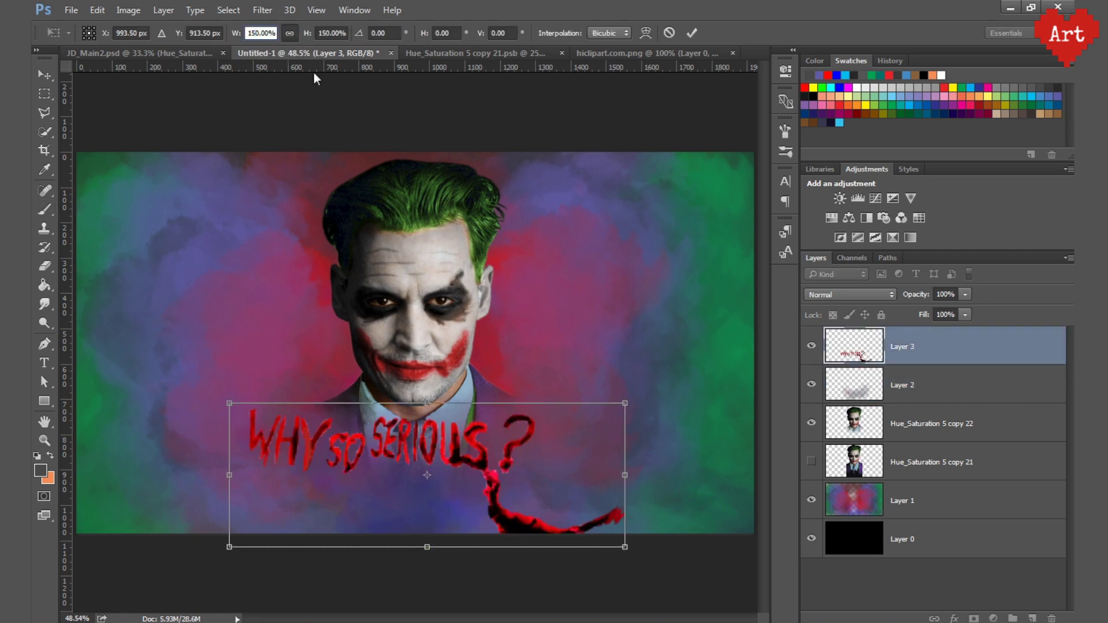
text(200)
key(Return)
Move the lettering onto the face and erase the red swoosh below the chin.
key(b)
drag(513, 475, 444, 349)
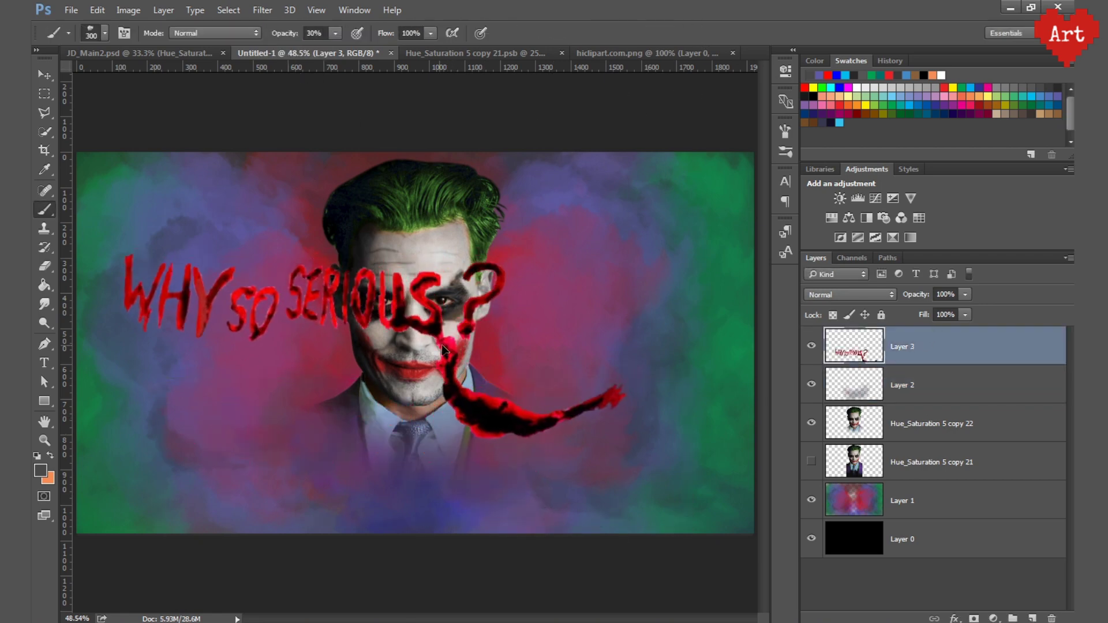
key(e)
scroll(614, 418, up, 1)
scroll(608, 388, up, 1)
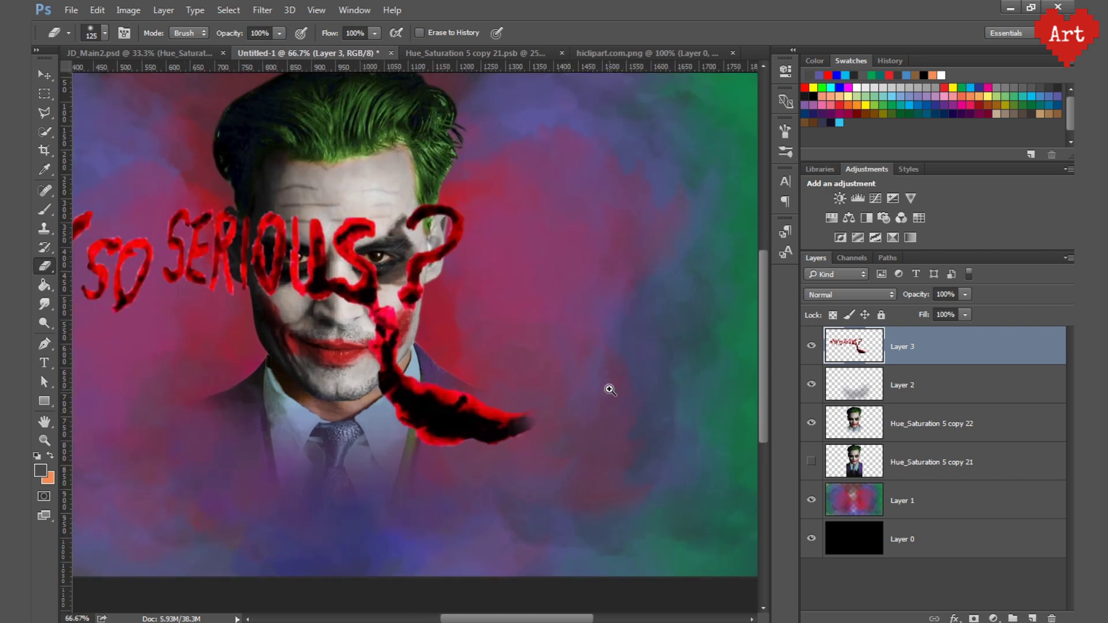
scroll(643, 346, up, 1)
key(bracketright)
mouse_move(462, 456)
mouse_down()
mouse_move(285, 340)
mouse_move(272, 277)
mouse_up()
key(bracketleft)
key(bracketleft)
key(bracketleft)
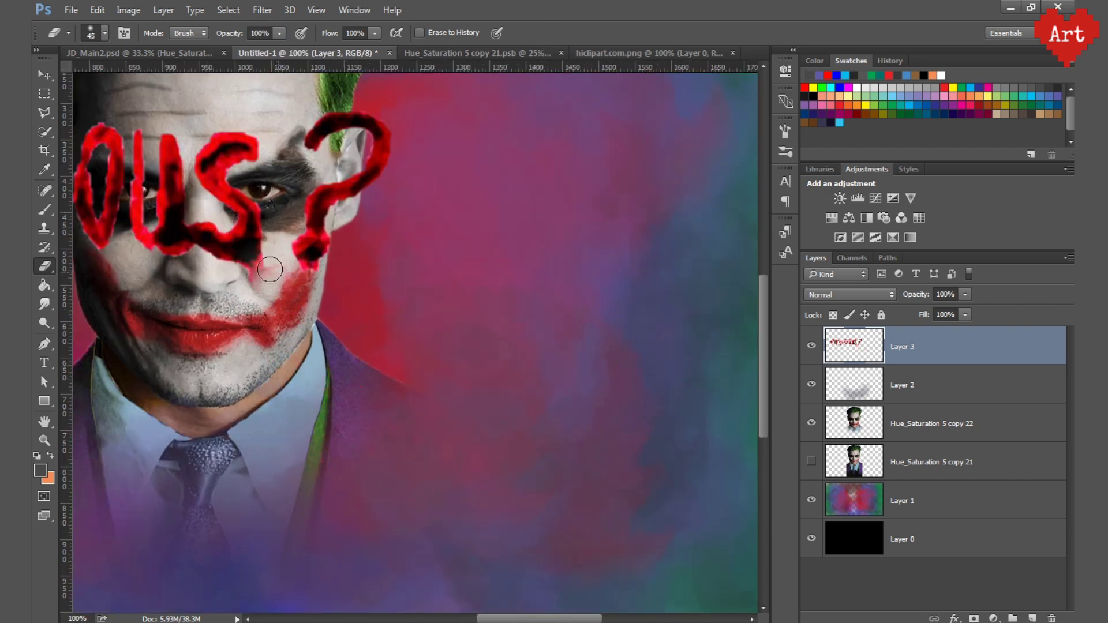
key(ctrl+0)
Move the lettering below the chin and draw a marquee selection around it.
mouse_move(520, 271)
mouse_down()
mouse_move(512, 482)
mouse_move(513, 462)
mouse_up()
key(v)
key(m)
drag(210, 371, 625, 495)
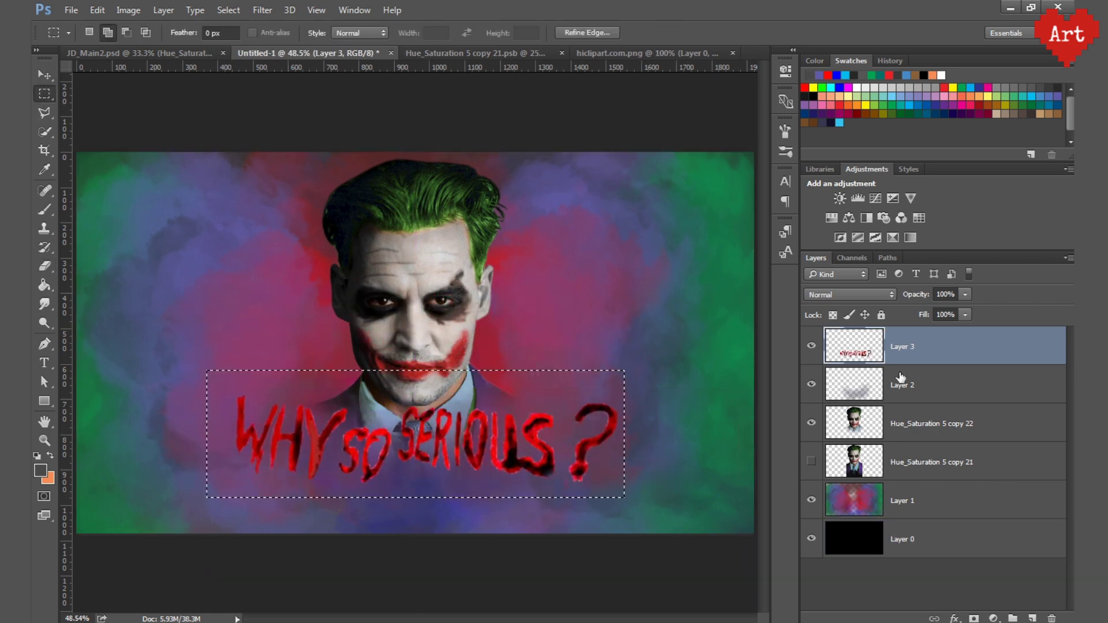
Copy the selected lettering to a new layer, delete the original layer, and nudge it down.
key(ctrl+j)
click(1051, 618)
key(Return)
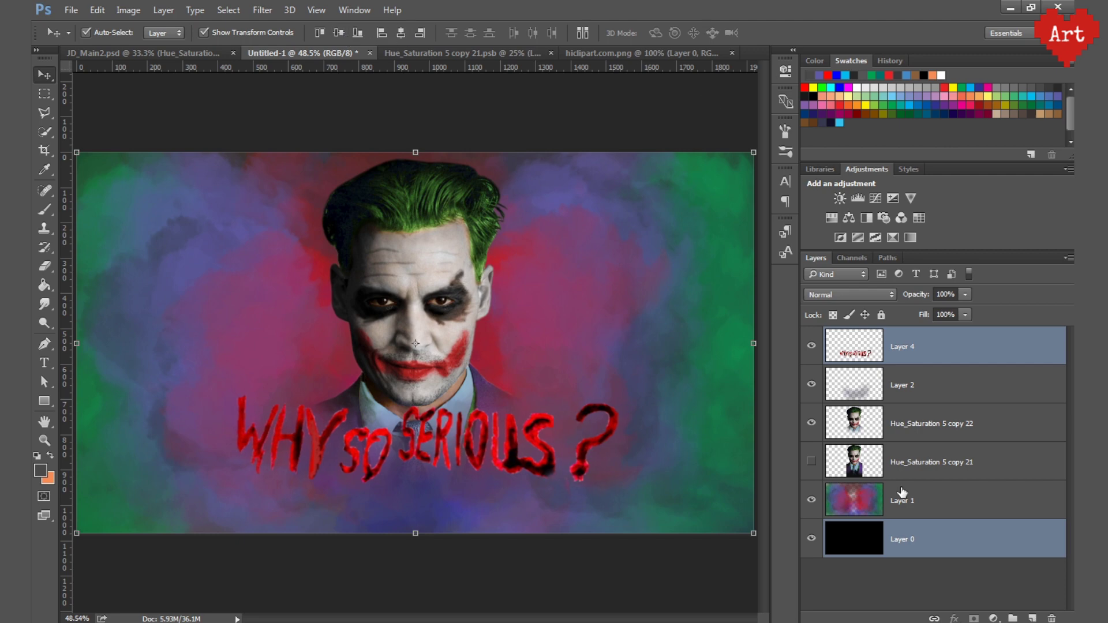
click(900, 346)
key(shift+Down)
key(shift+Down)
key(shift+Down)
key(shift+Down)
key(shift+Down)
key(shift+Down)
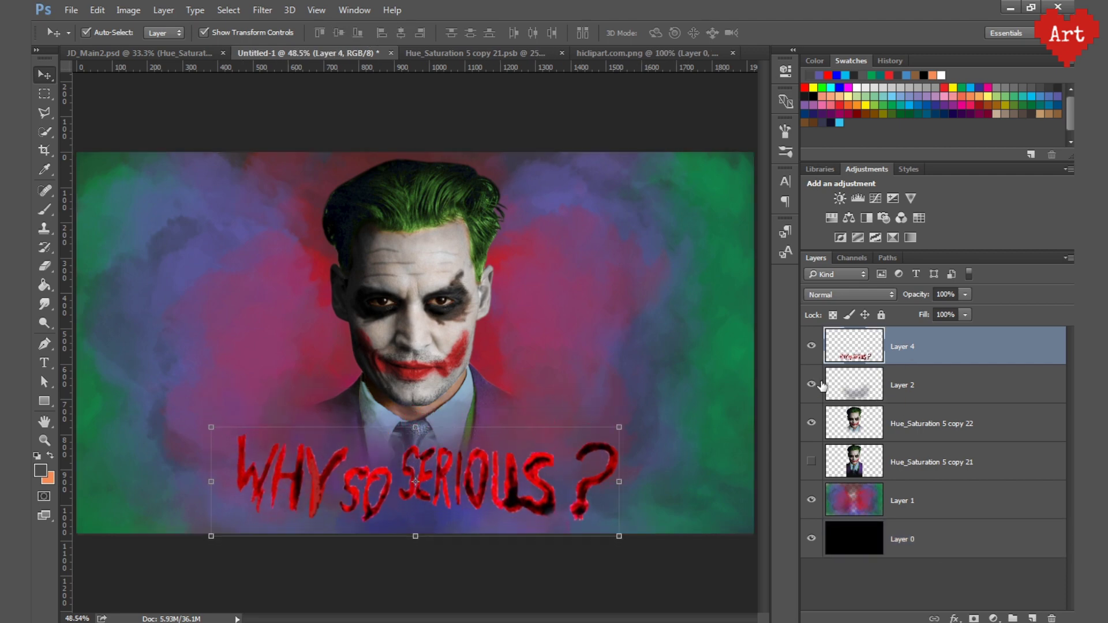
Give the lettering a black Outside Stroke of size 4.
right_click(863, 353)
click(853, 212)
click(621, 168)
click(863, 110)
click(860, 112)
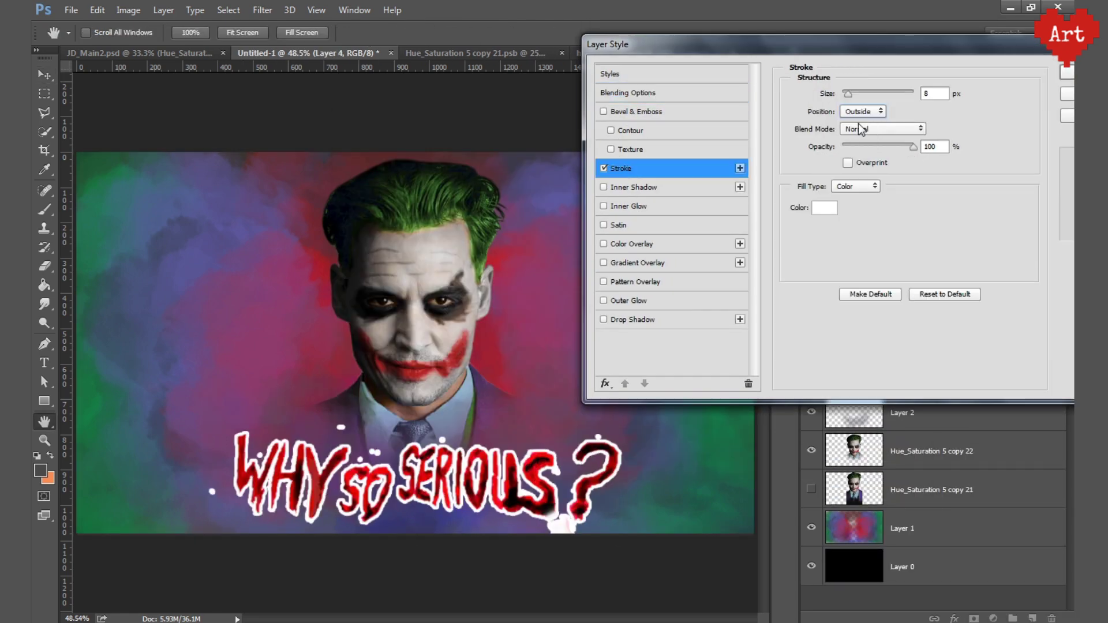
click(824, 208)
click(993, 229)
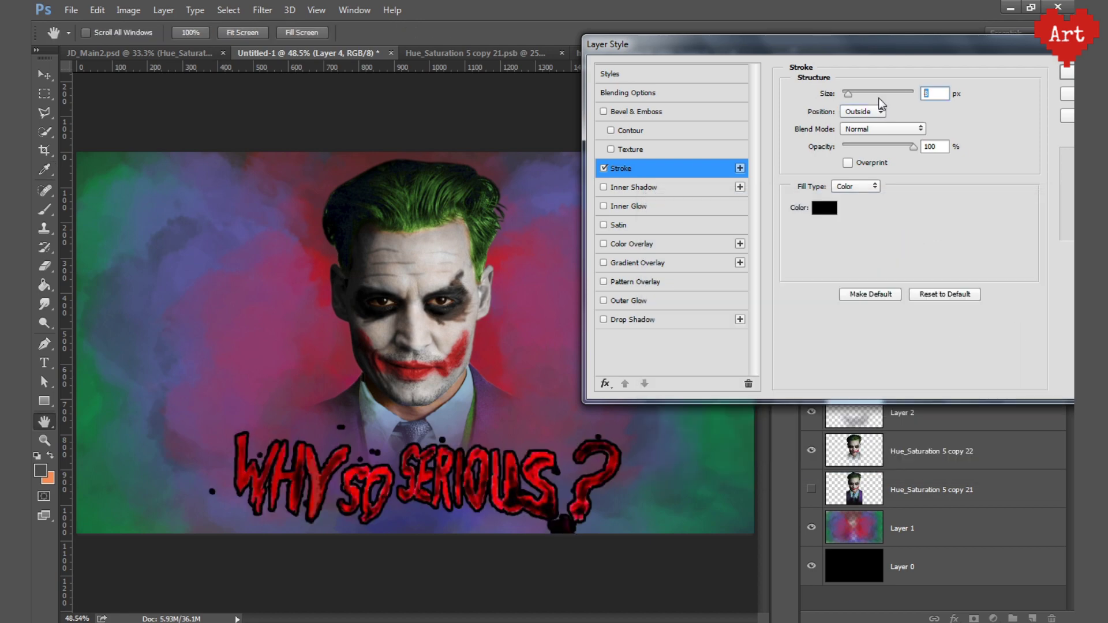
text(2)
double_click(933, 94)
text(4)
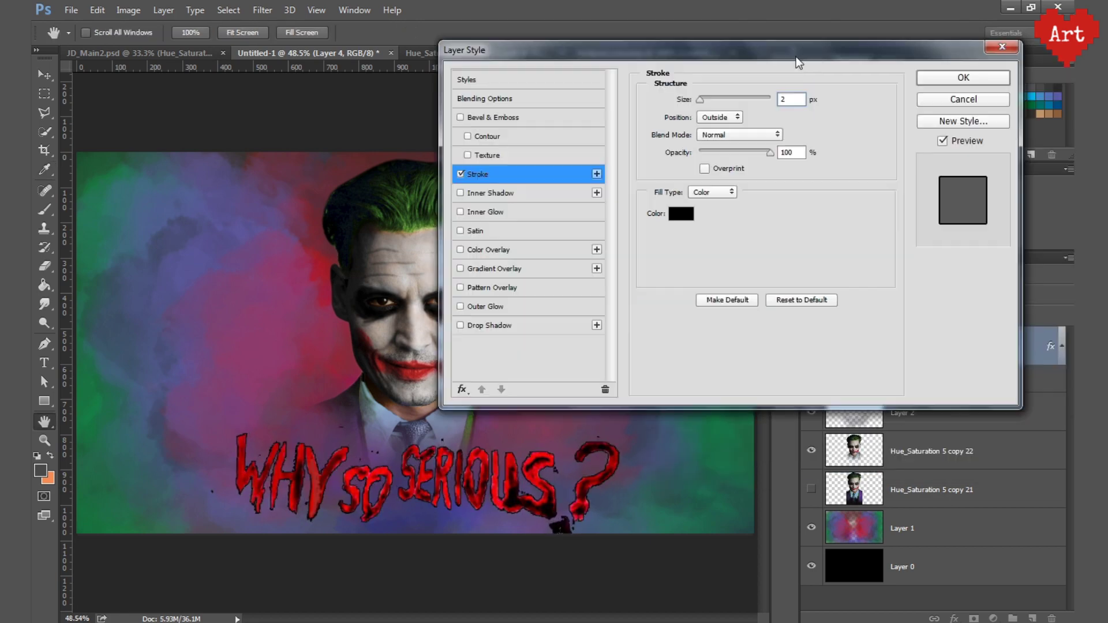
key(Return)
Raise the lettering slightly and erase the black blob under the question mark.
key(v)
mouse_move(600, 520)
mouse_down()
mouse_move(527, 402)
mouse_move(527, 364)
mouse_up()
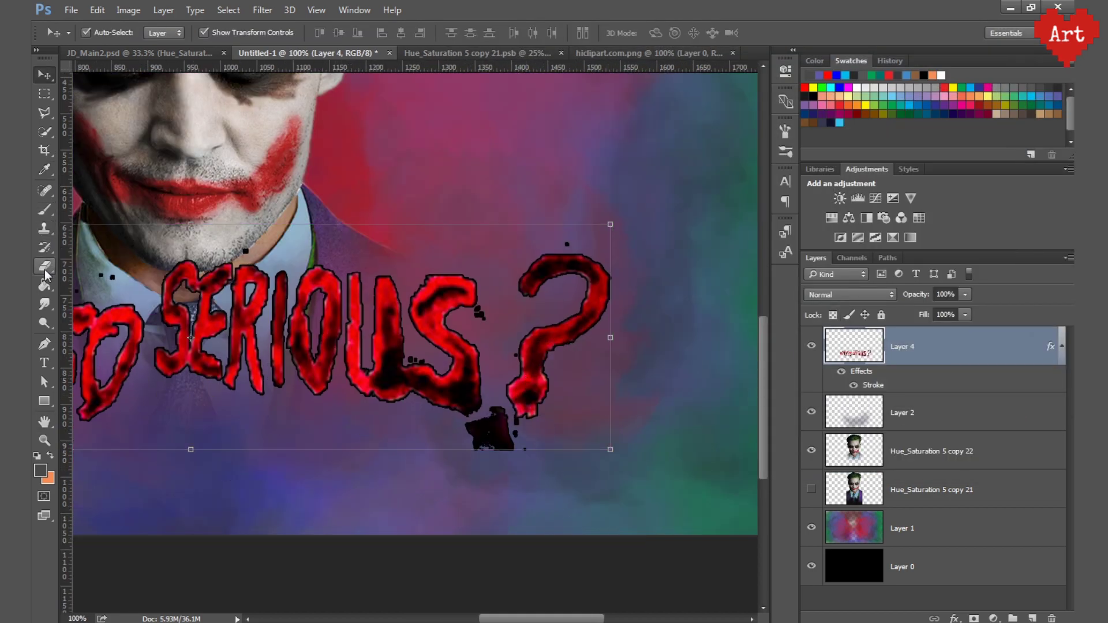
key(e)
scroll(493, 435, up, 3)
drag(478, 438, 497, 456)
scroll(525, 403, down, 3)
scroll(525, 329, up, 3)
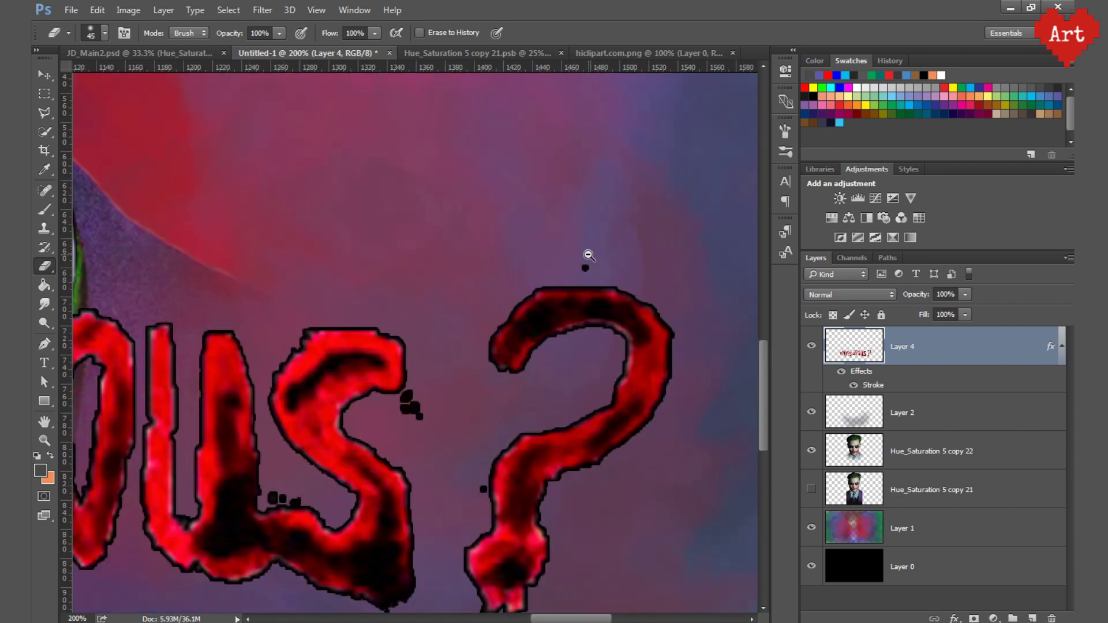
scroll(411, 268, down, 3)
scroll(249, 321, down, 2)
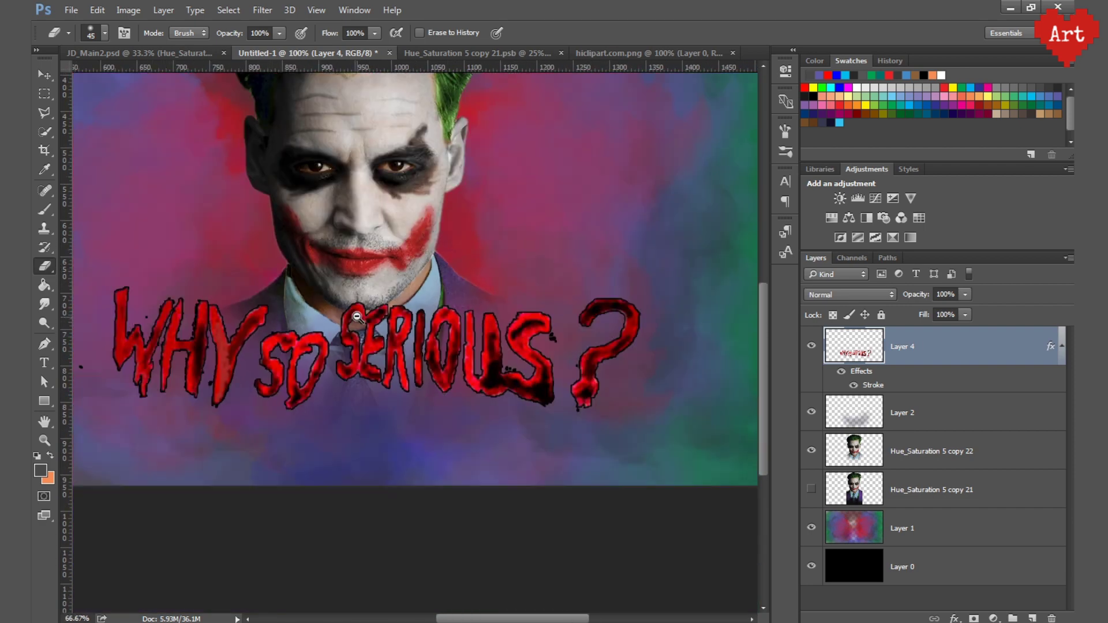
scroll(118, 379, up, 1)
scroll(212, 394, down, 1)
scroll(460, 464, up, 1)
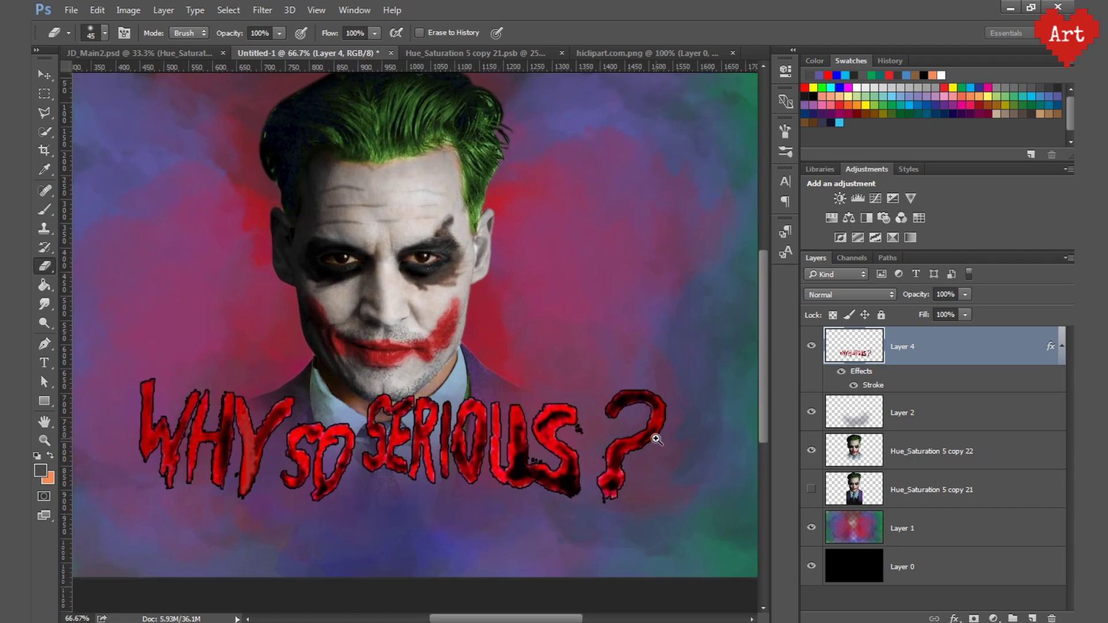
scroll(657, 440, up, 2)
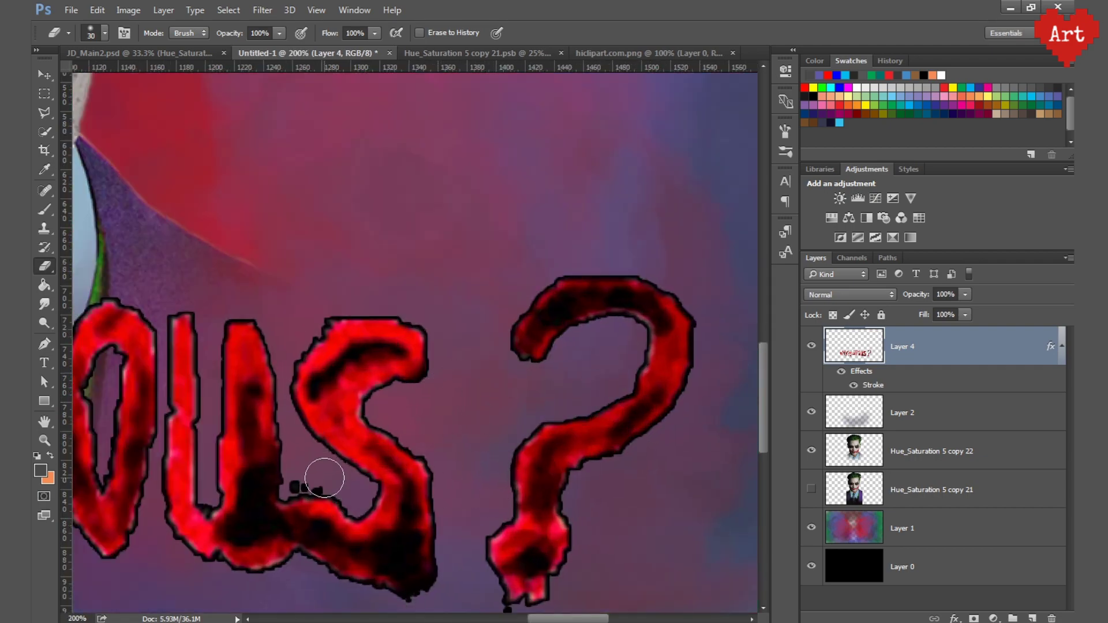
scroll(290, 486, down, 2)
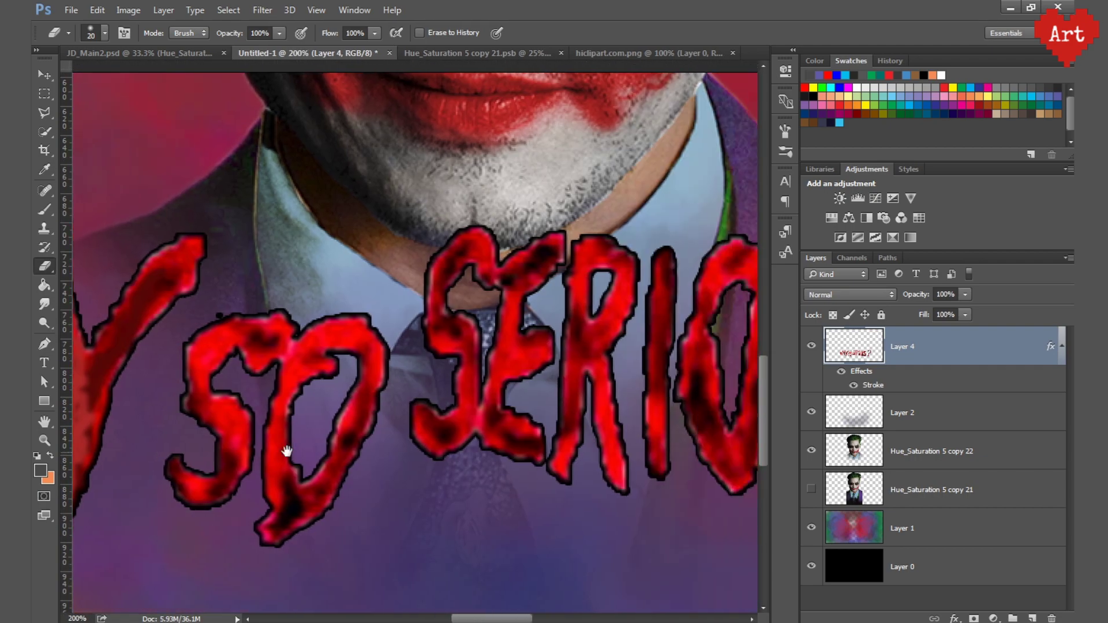
Fit the image in view and move the lettering lower on the canvas.
key(ctrl+0)
key(ctrl+t)
drag(470, 394, 471, 438)
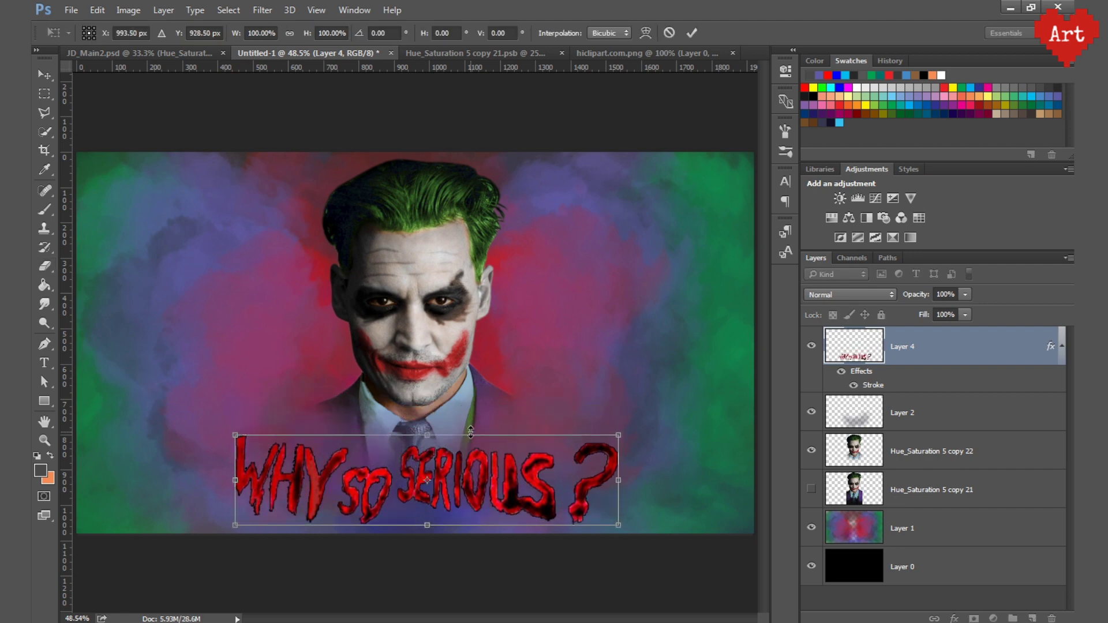
Centre the lettering horizontally against Layer 0.
click(692, 32)
key(e)
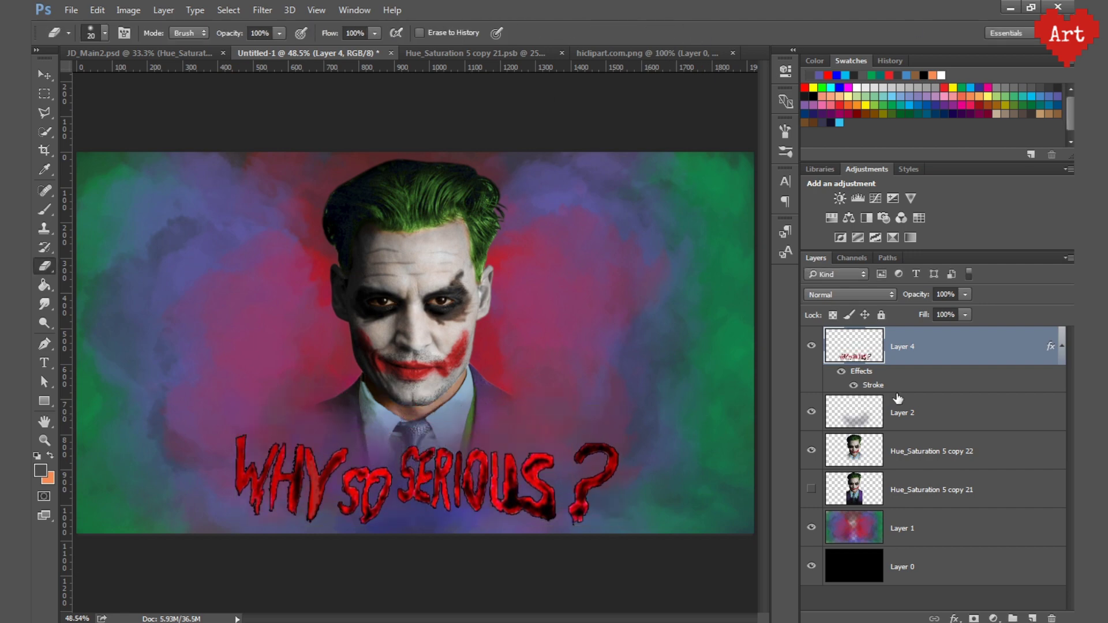
ctrl+click(935, 577)
key(v)
click(401, 33)
Lower Layer 1's opacity to 80% and add a new layer with a soft brush dab.
click(975, 539)
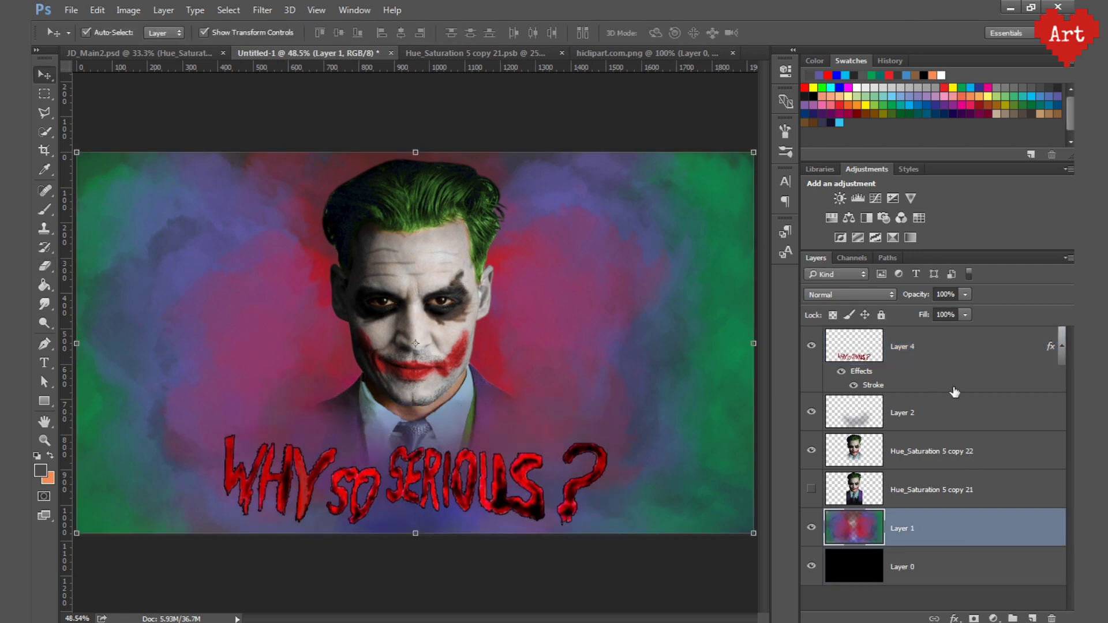
text(8)
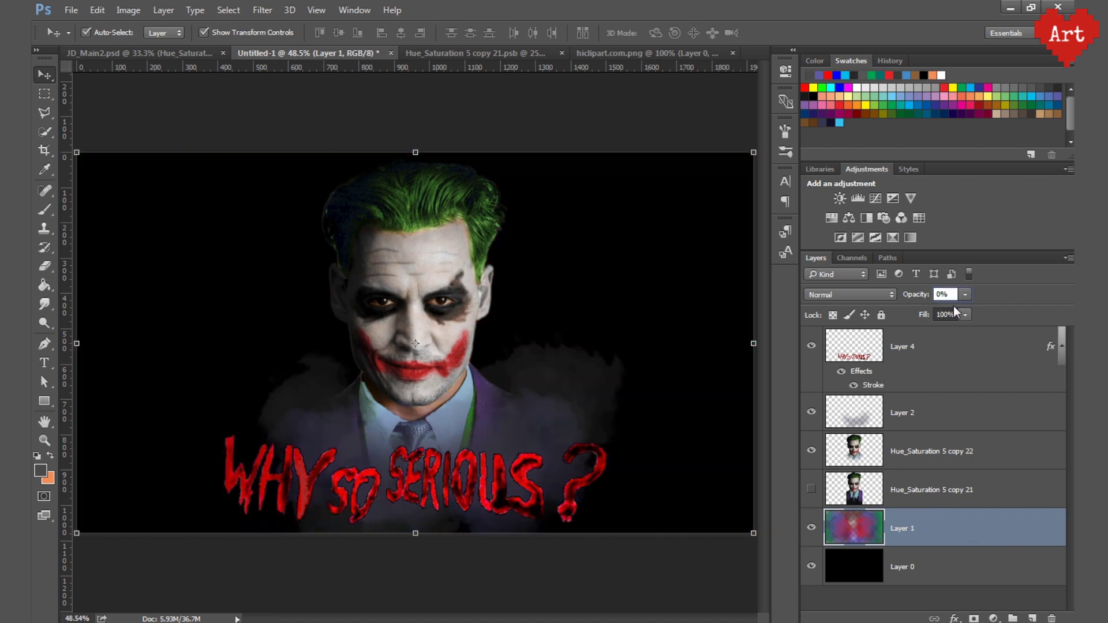
text(0)
text(b)
click(105, 33)
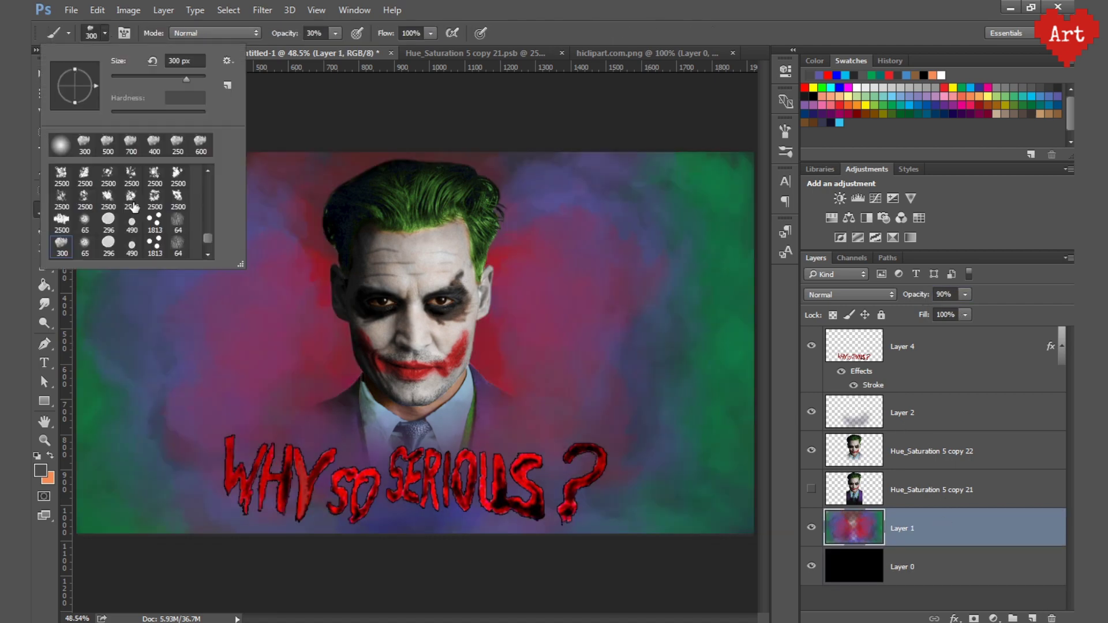
key(ctrl+shift+alt+n)
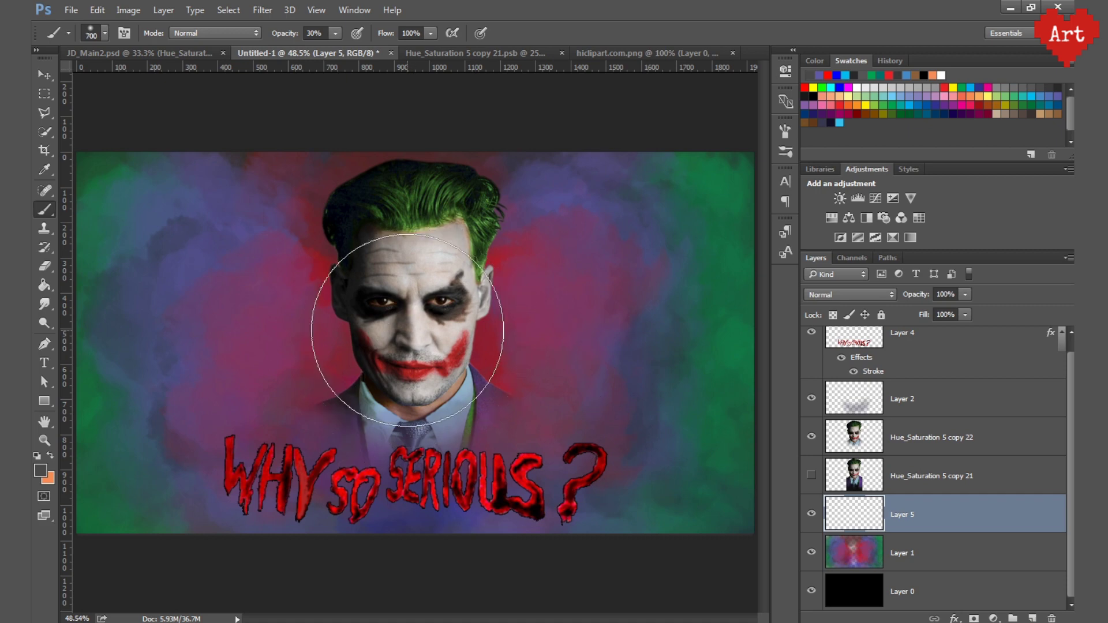
key(bracketleft)
text(80)
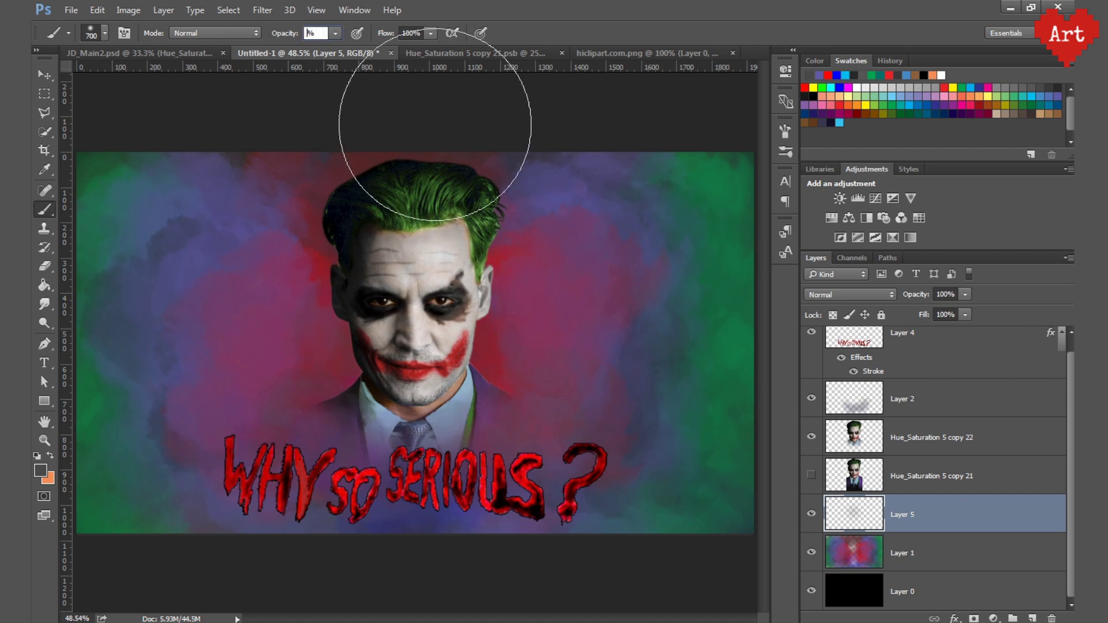
click(410, 354)
Paint soft black shading around and left of the face on Layer 5.
click(46, 459)
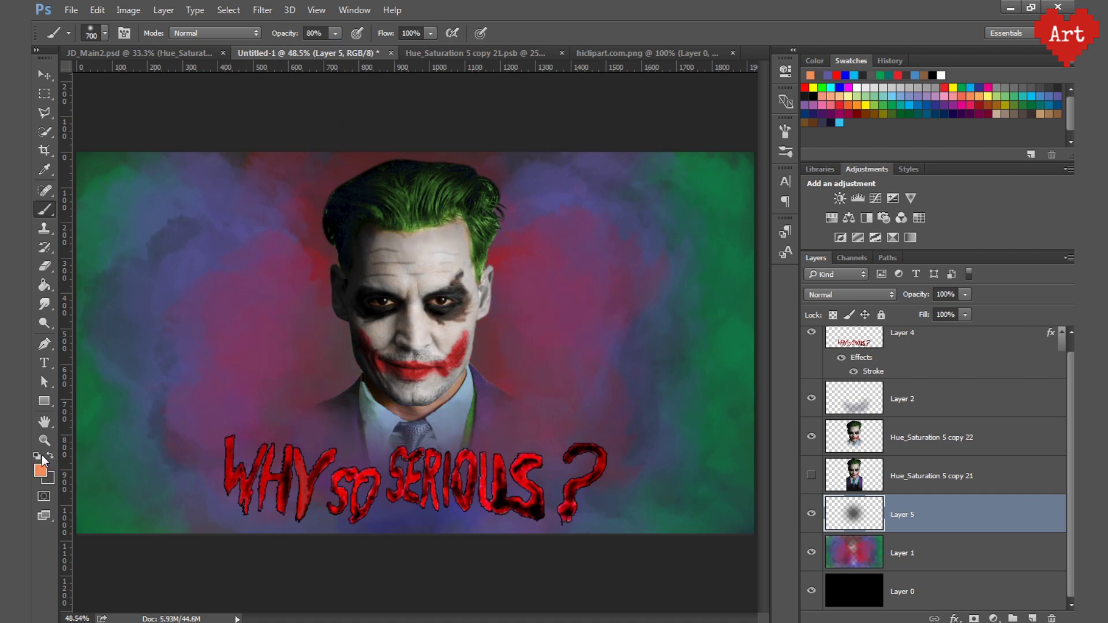
click(37, 456)
click(414, 328)
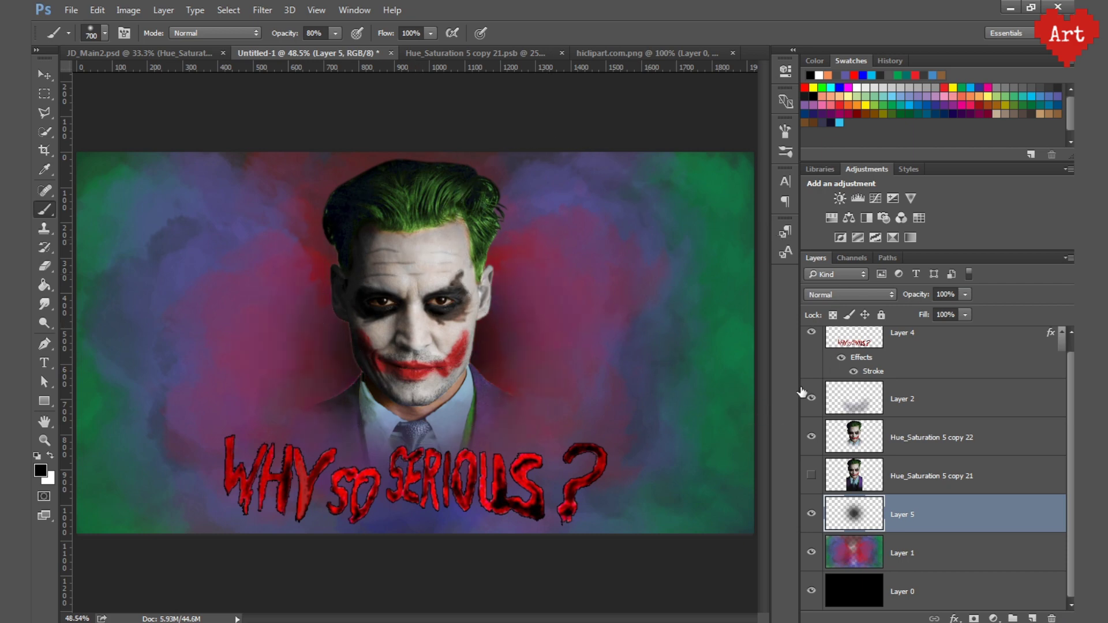
click(895, 439)
key(bracketleft)
key(bracketleft)
key(bracketleft)
drag(334, 255, 341, 323)
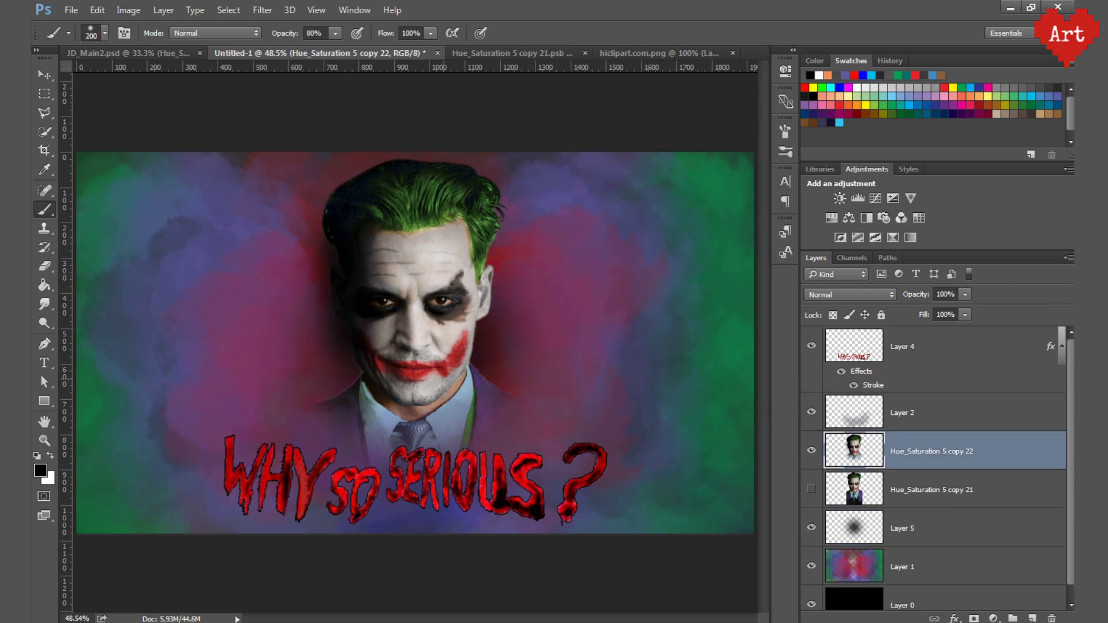
click(953, 524)
drag(336, 267, 333, 346)
On Layer 1, paint red smoke right of the face with a 300 px, 40% brush, then darken the left.
key(bracketleft)
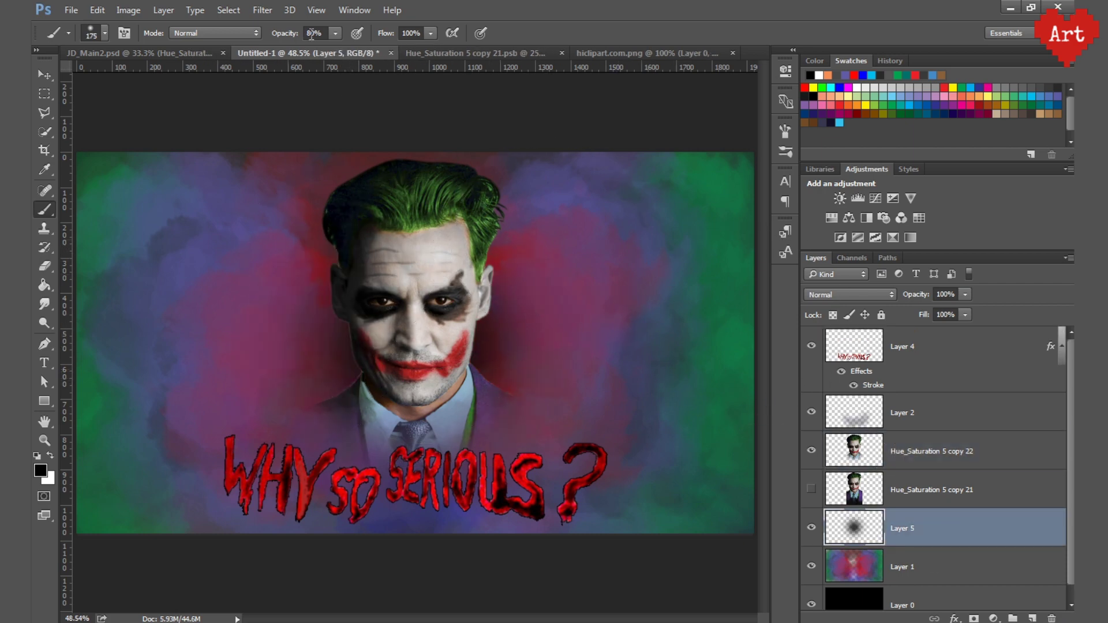
key(4)
key(bracketright)
key(bracketright)
key(bracketright)
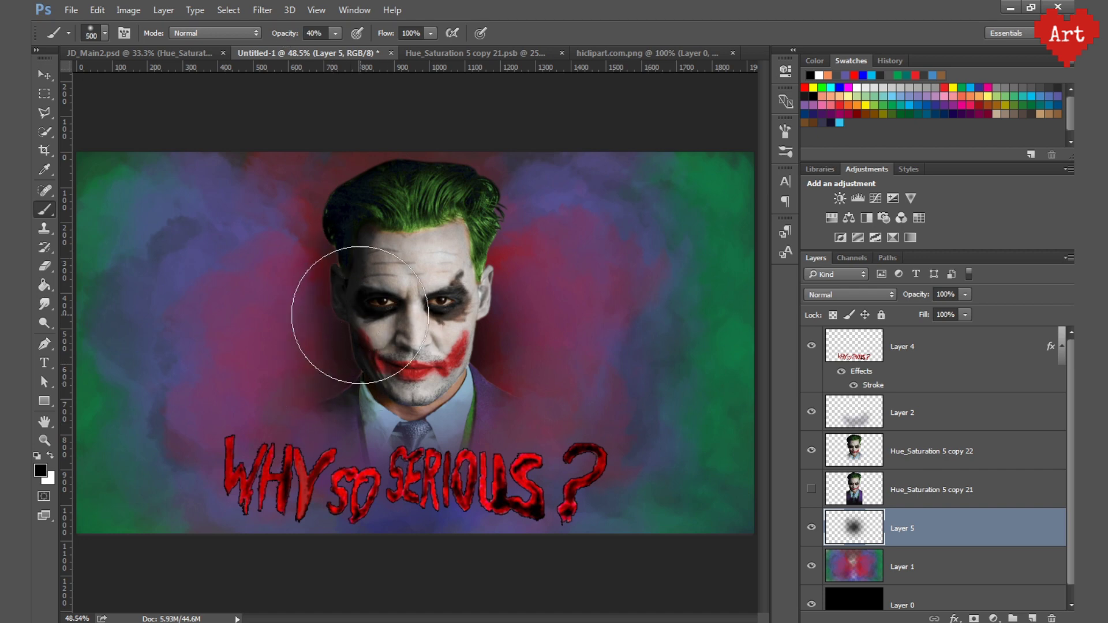
key(bracketright)
key(bracketright)
key(alt+bracketleft)
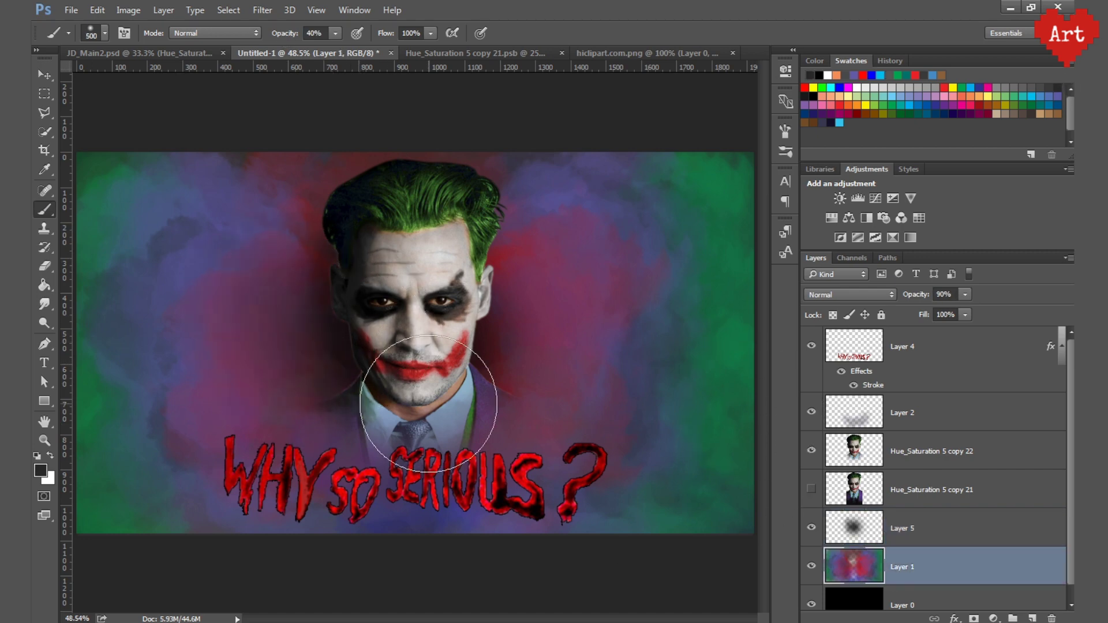
key(ctrl+minus)
alt+click(601, 334)
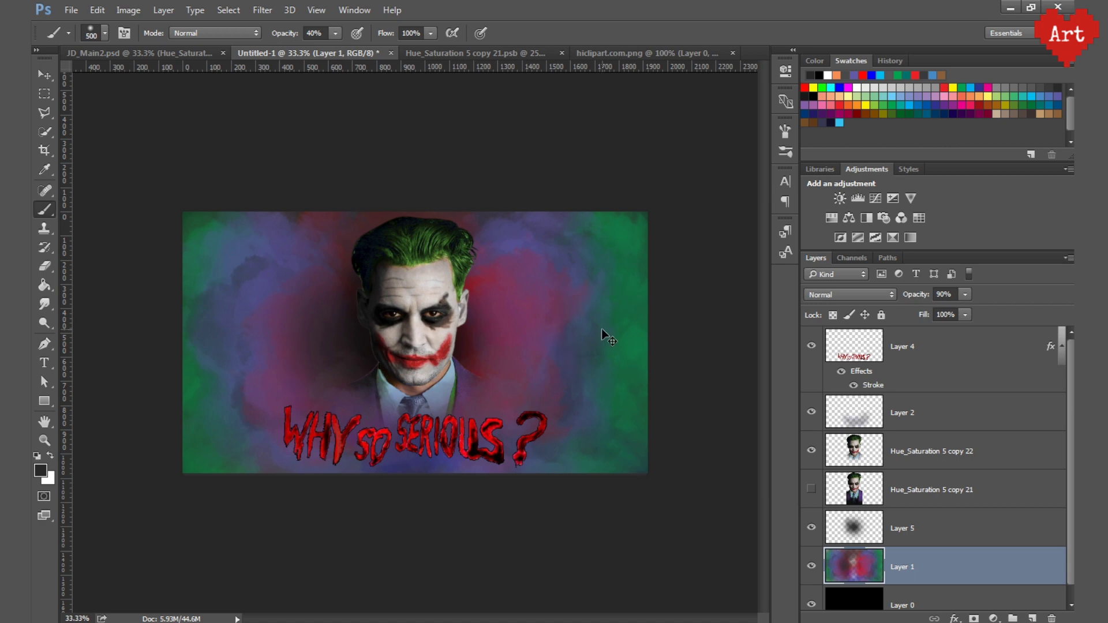
key(ctrl+0)
click(104, 33)
double_click(85, 143)
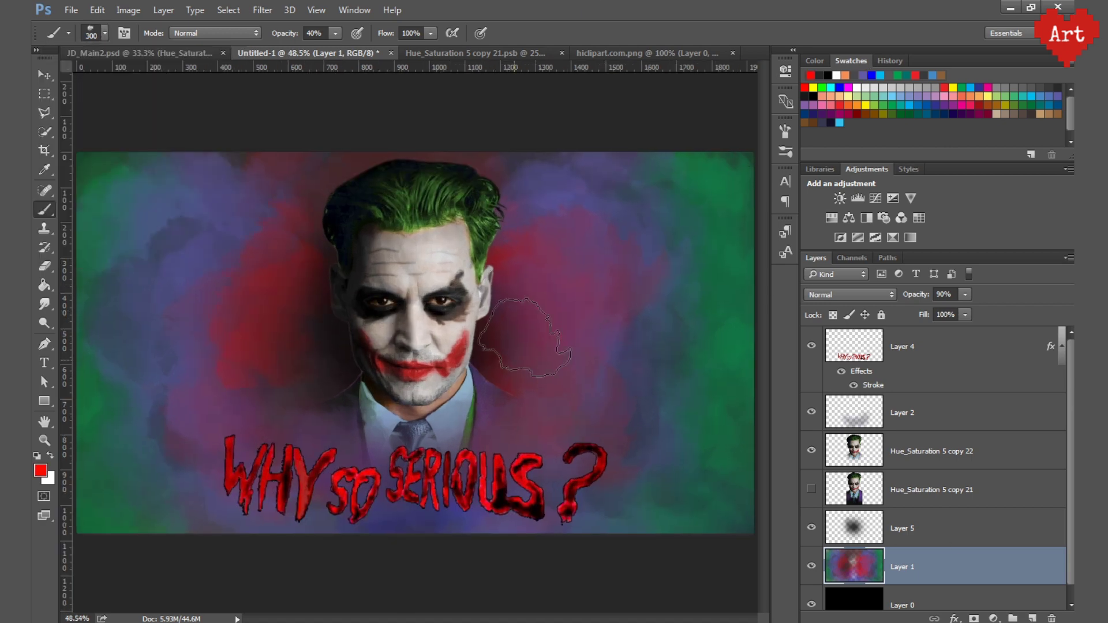
drag(525, 338, 508, 300)
key(d)
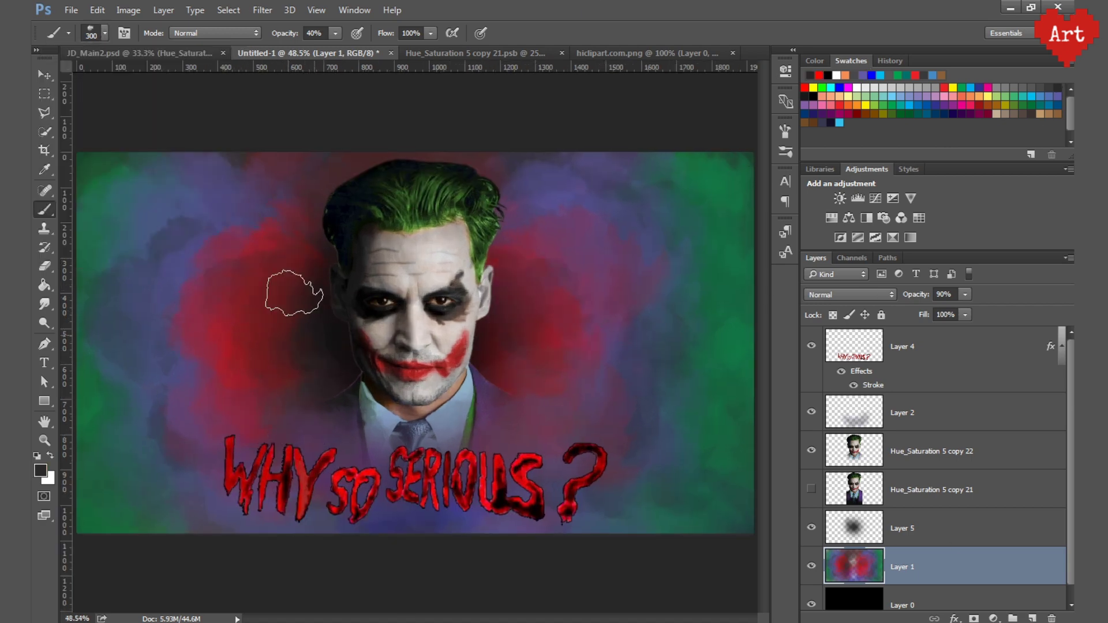
drag(294, 293, 300, 335)
Clear the stroke layer style from the lettering layer, Layer 4.
click(992, 346)
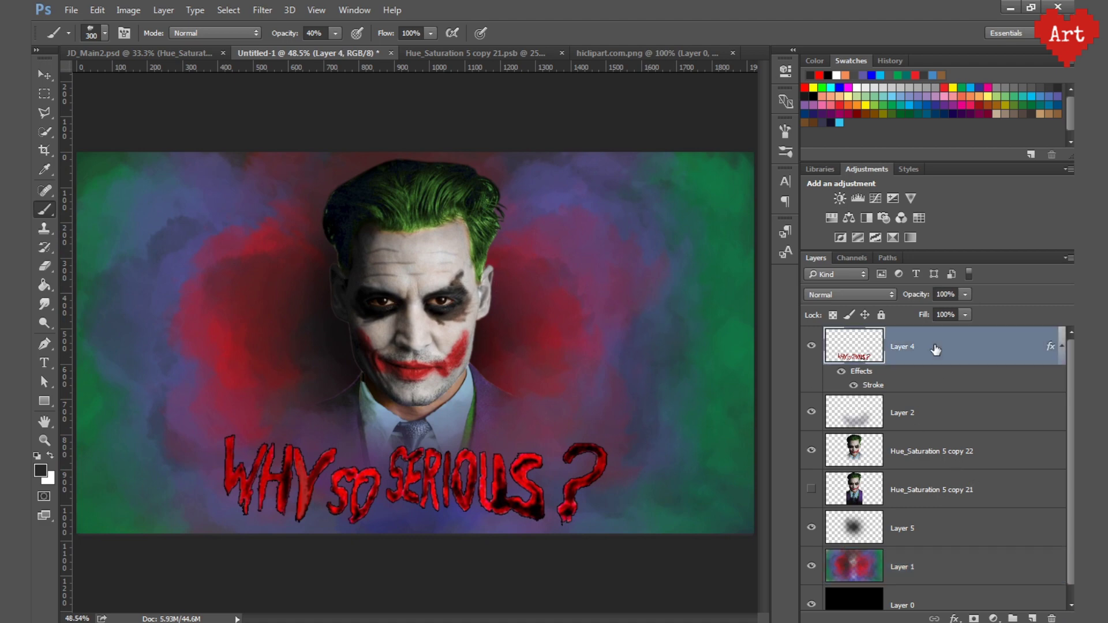
right_click(966, 341)
key(Escape)
right_click(979, 347)
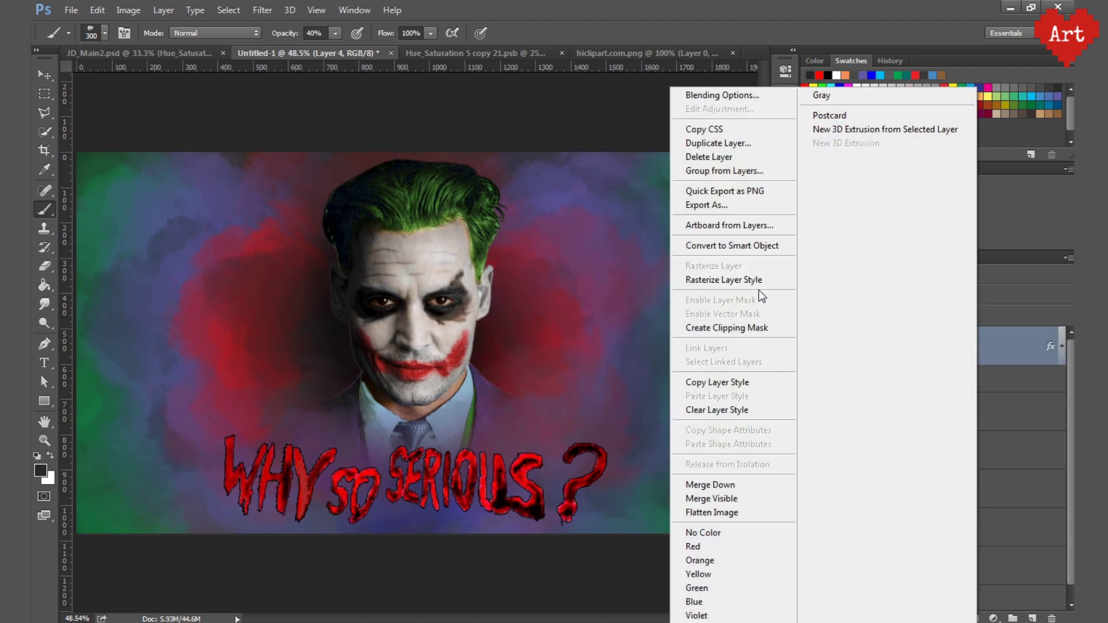
click(721, 413)
Add a layer mask to Layer 4 with a first feather value of 4.
ctrl+click(859, 341)
click(973, 619)
double_click(922, 346)
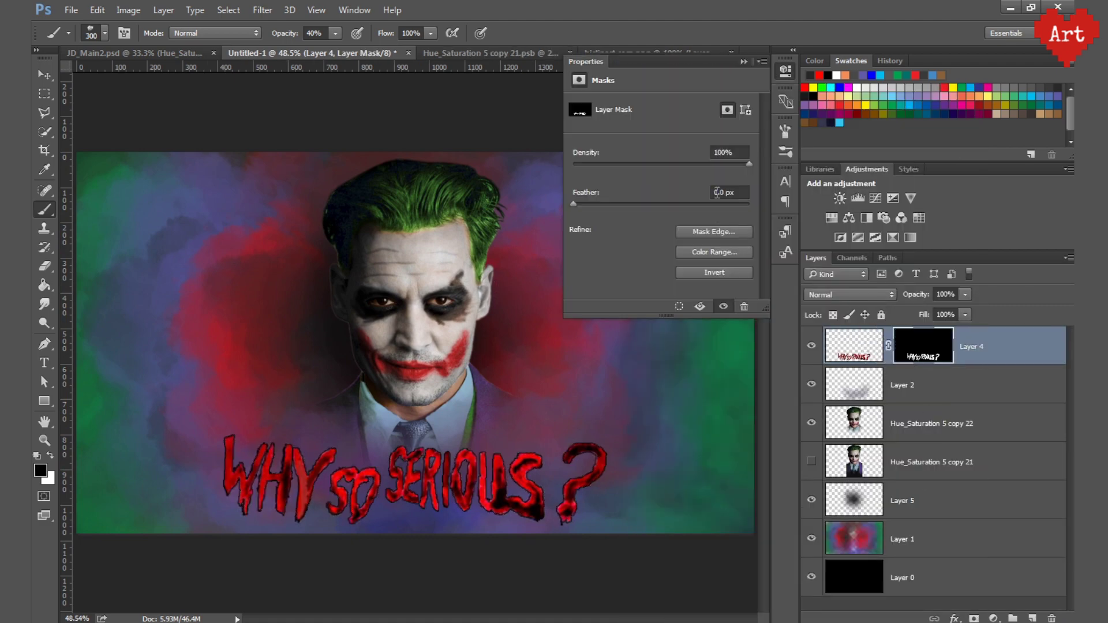
click(715, 192)
text(4)
click(785, 71)
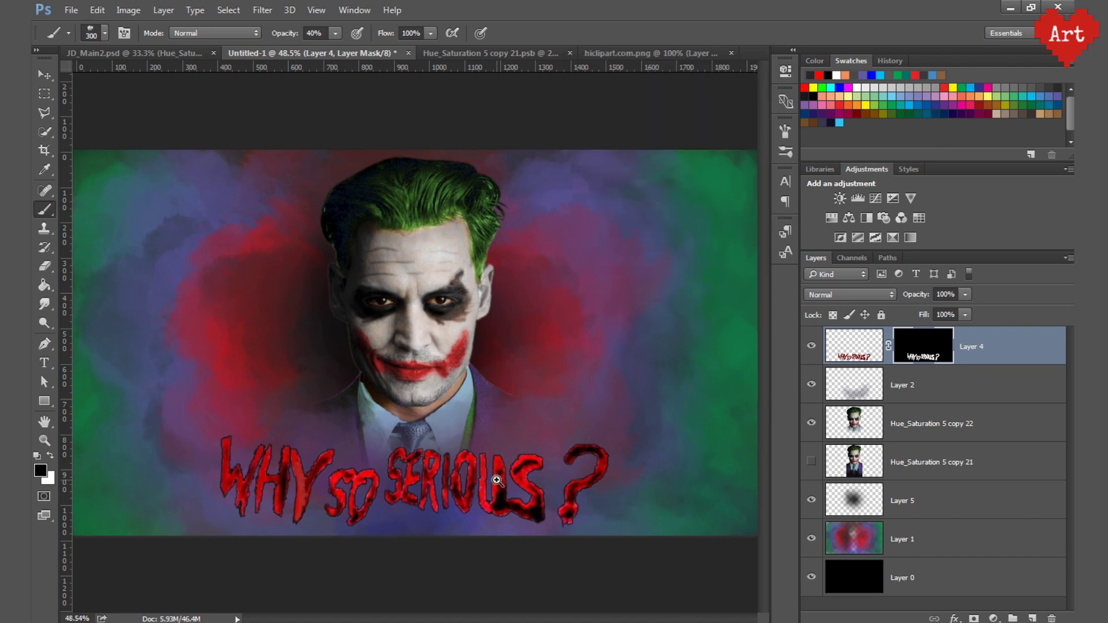
Change the lettering mask's feather to 5 px.
scroll(589, 479, up, 2)
scroll(589, 480, up, 2)
double_click(925, 356)
click(715, 192)
key(BackSpace)
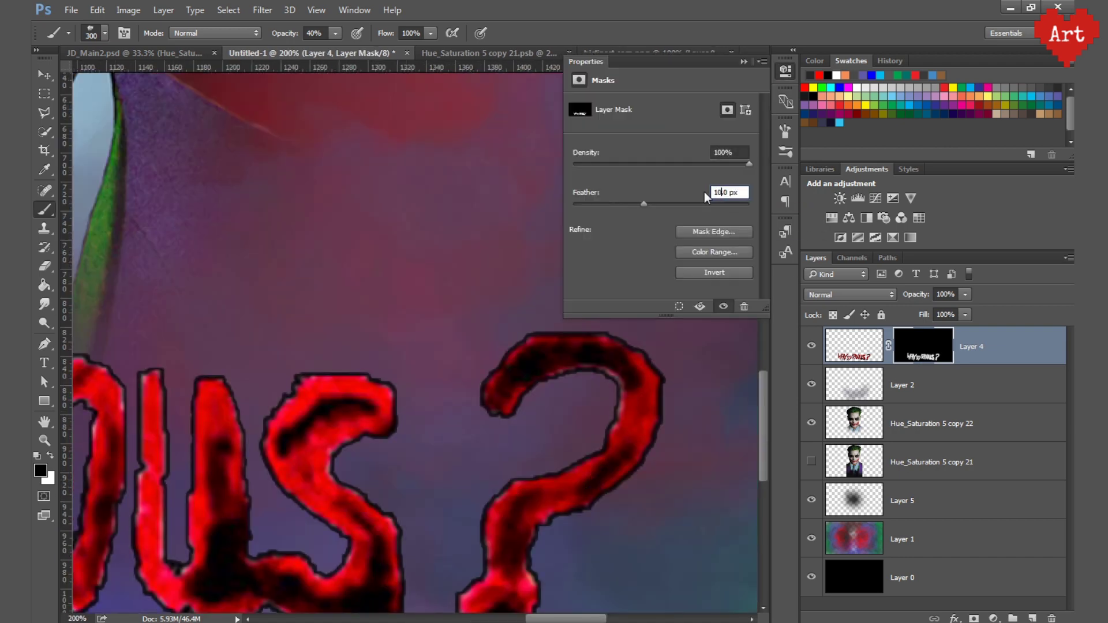
text(2)
key(BackSpace)
text(5)
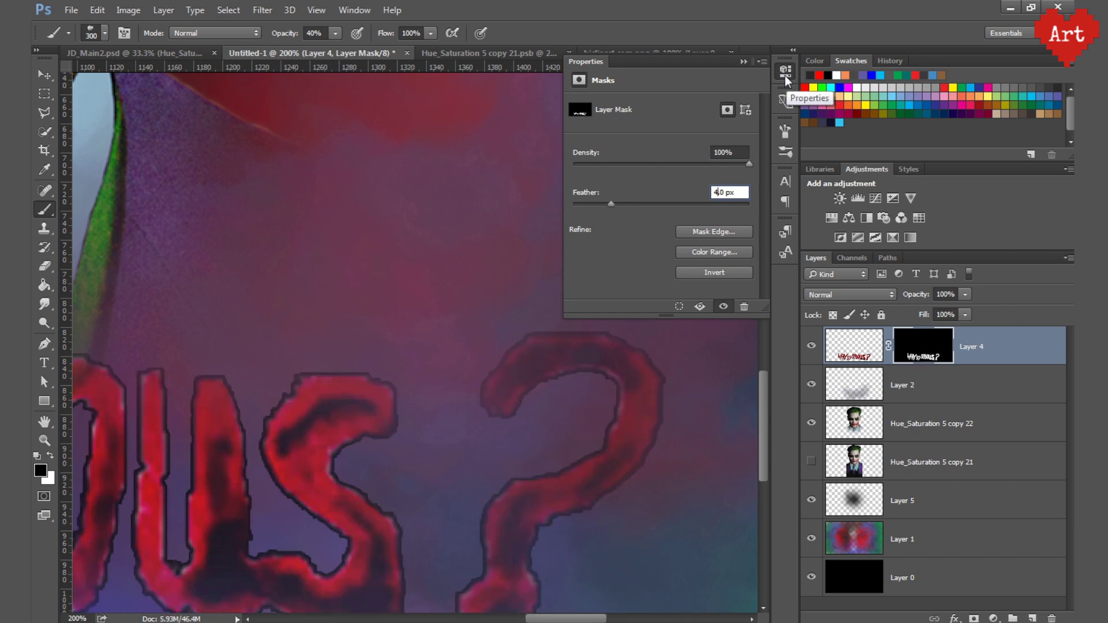
click(785, 71)
key(ctrl+0)
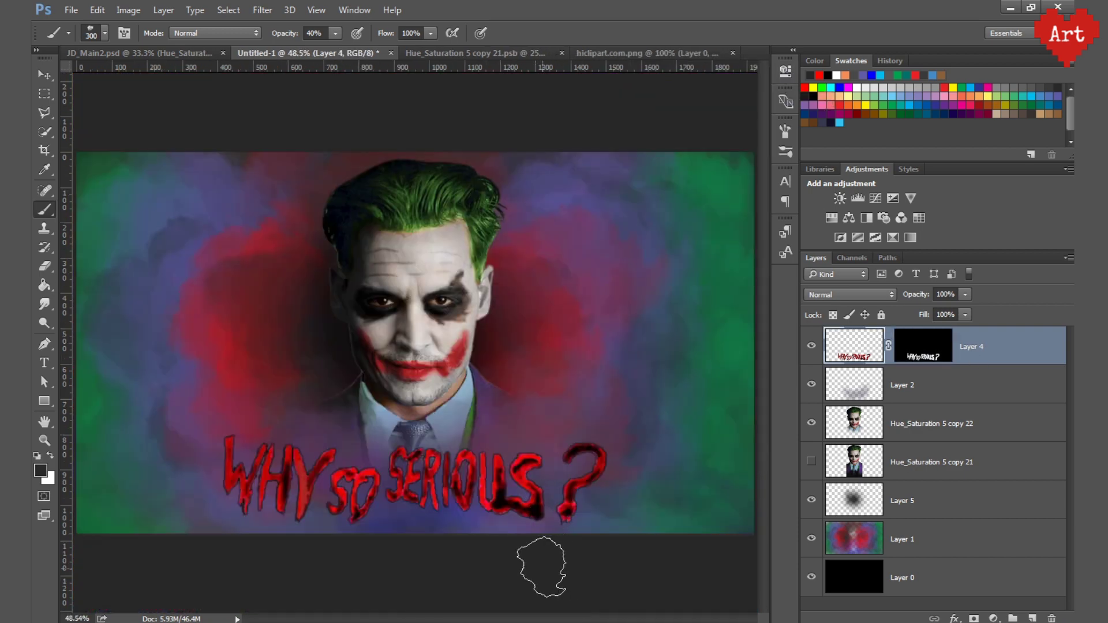
Give Layer 4 a black drop shadow: opacity 67%, distance 9, size 13, angle 55.
right_click(1006, 356)
click(918, 283)
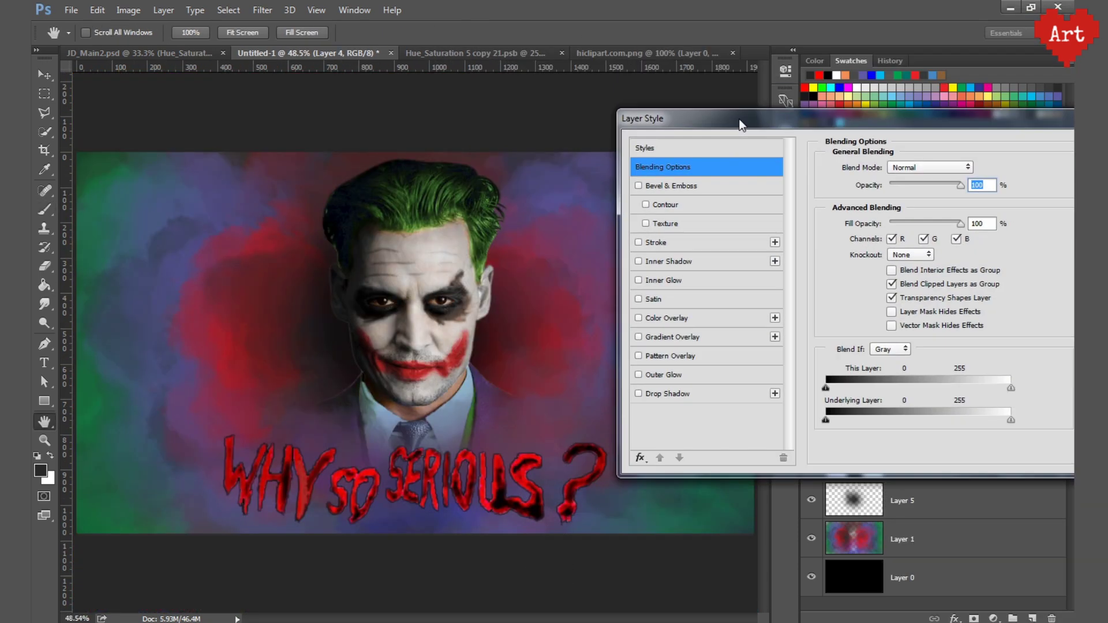
click(668, 397)
click(976, 171)
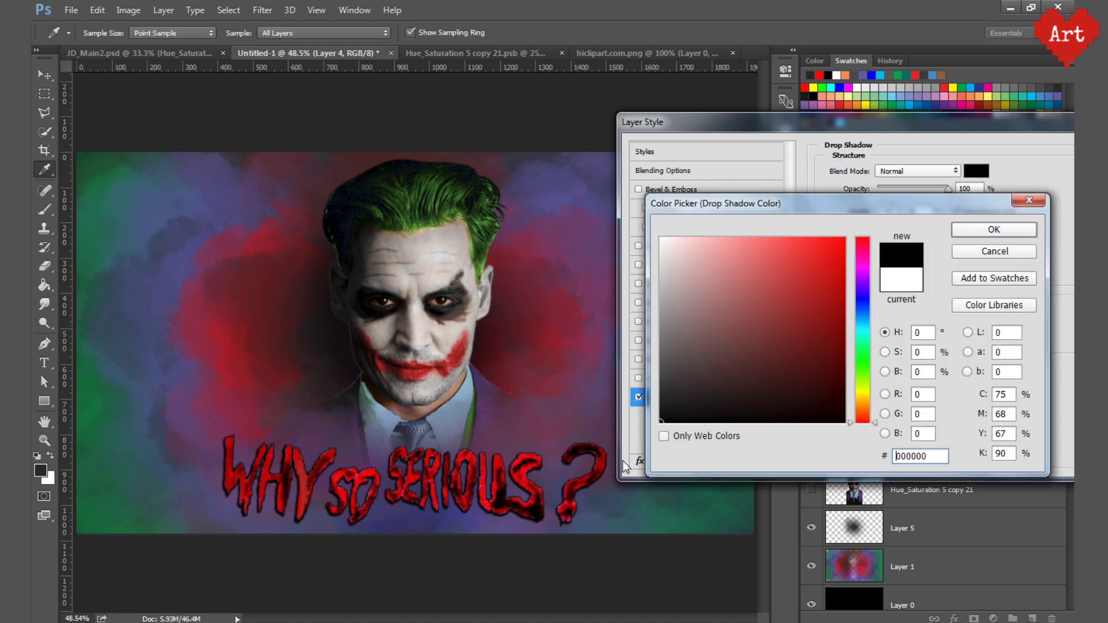
click(995, 228)
drag(948, 189, 914, 191)
drag(884, 237, 886, 237)
drag(880, 273, 885, 273)
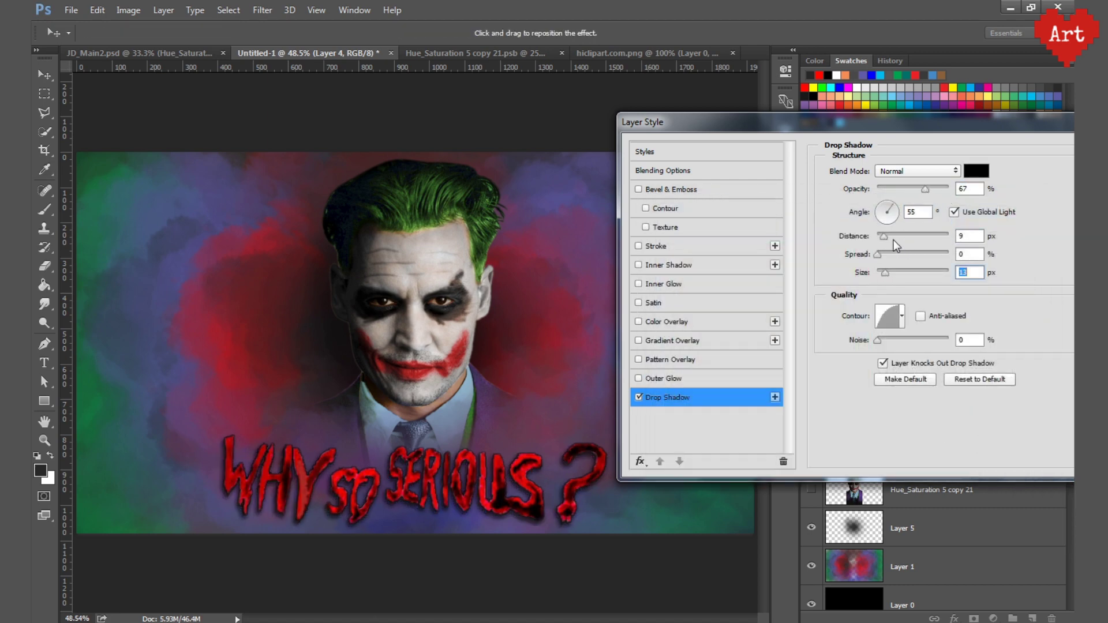
drag(896, 212, 887, 273)
Commit the shadow, then brush dark shading below the lettering on a new layer.
key(Return)
key(b)
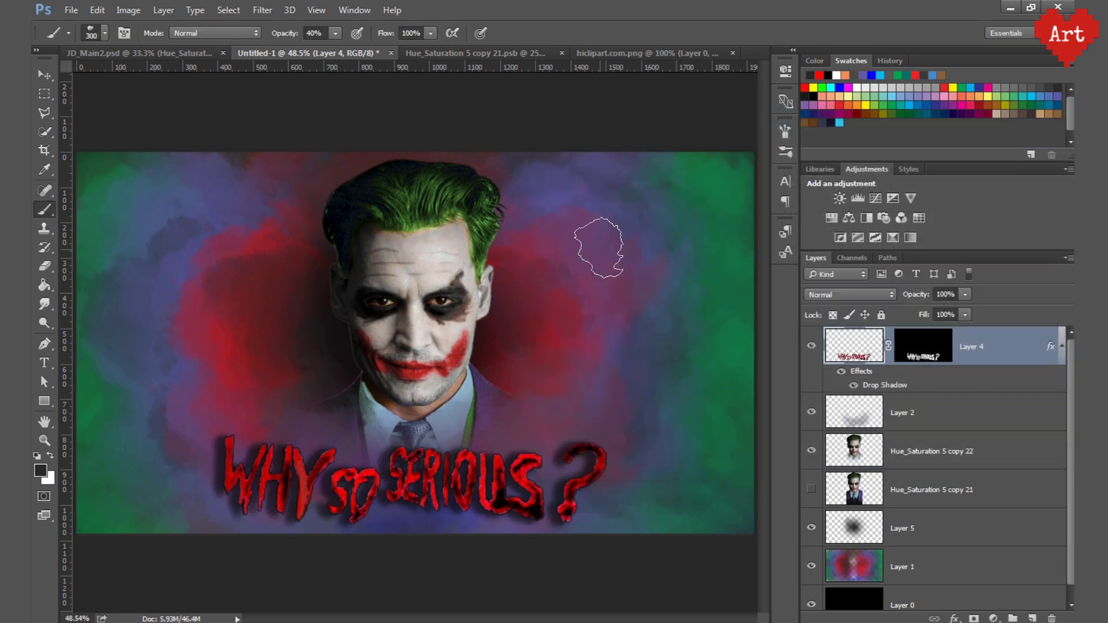
click(975, 567)
click(1030, 618)
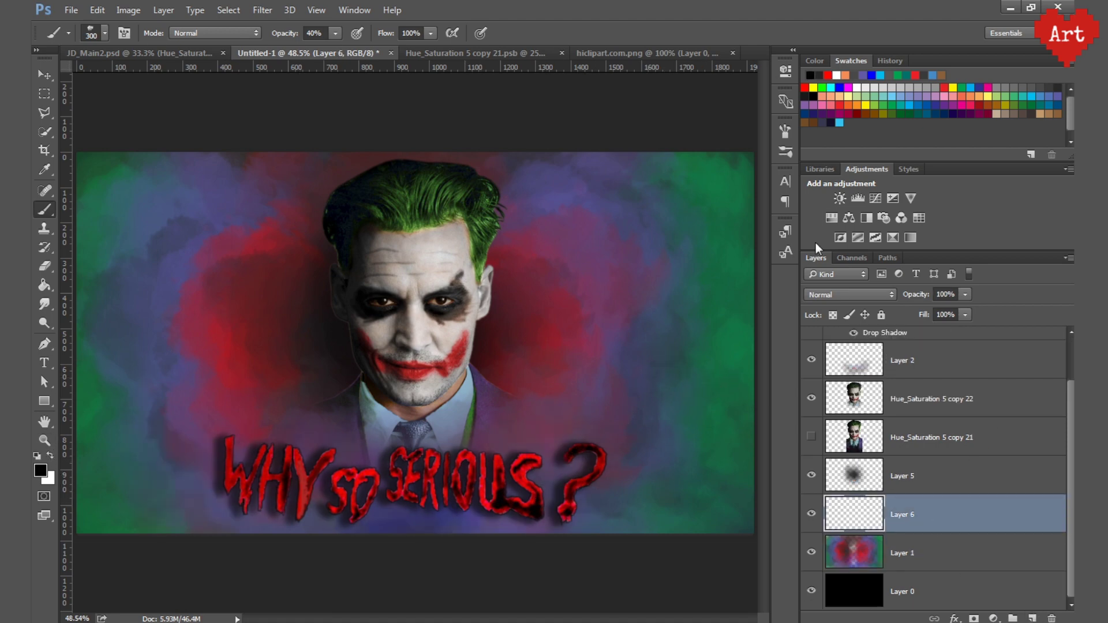
key(bracketleft)
drag(247, 506, 543, 522)
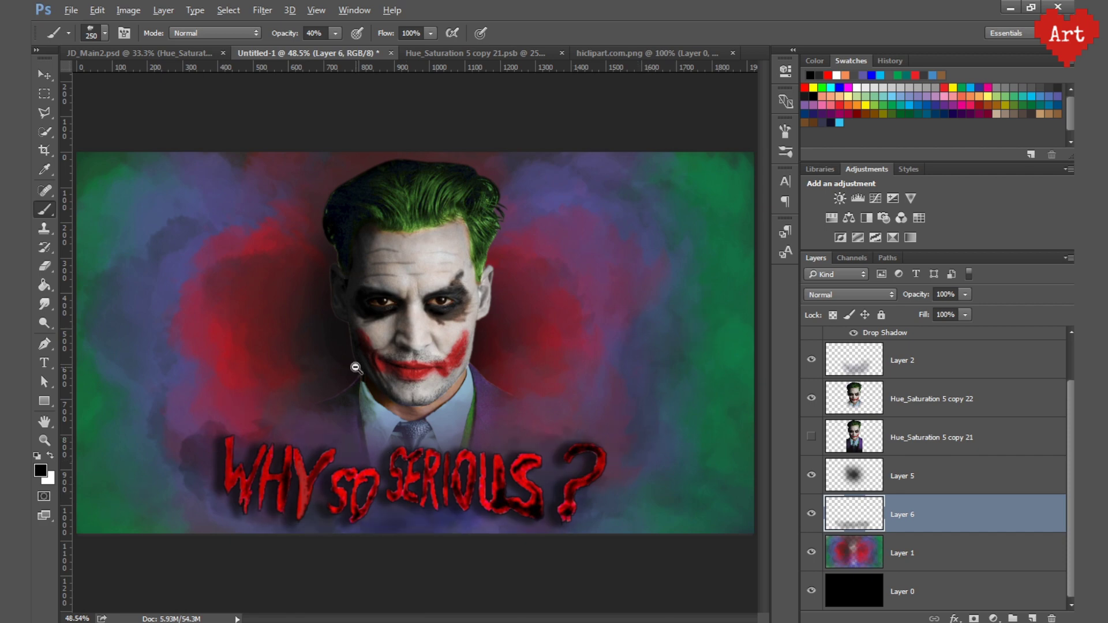
key(2)
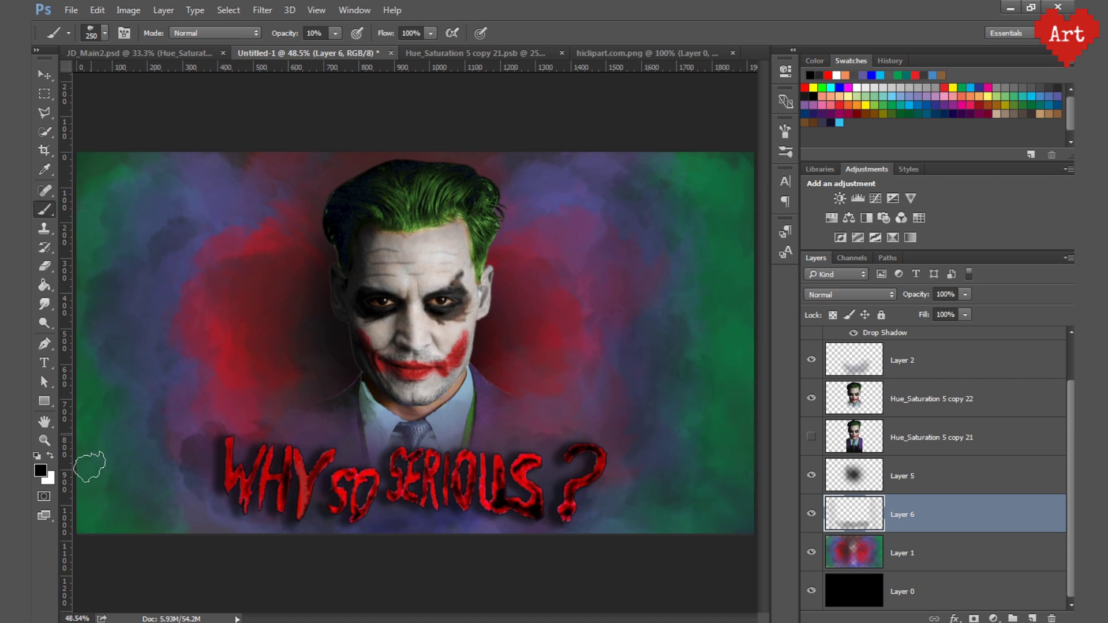
alt+click(191, 171)
drag(293, 39, 304, 39)
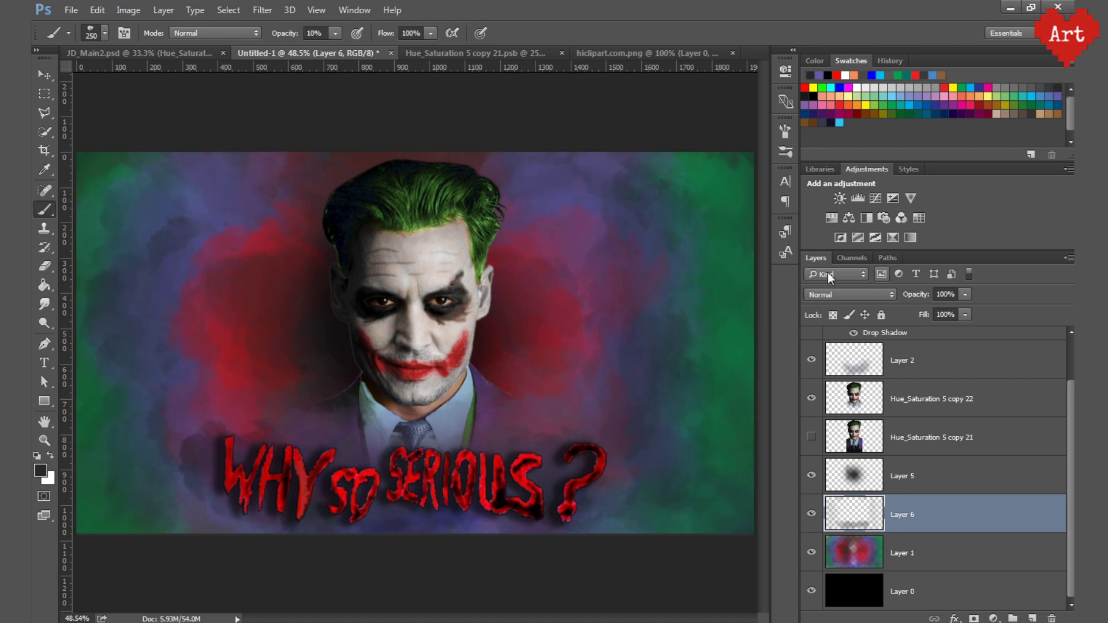
Set the smoky background Layer 1 to 80% opacity.
click(935, 558)
click(935, 294)
text(80)
key(Return)
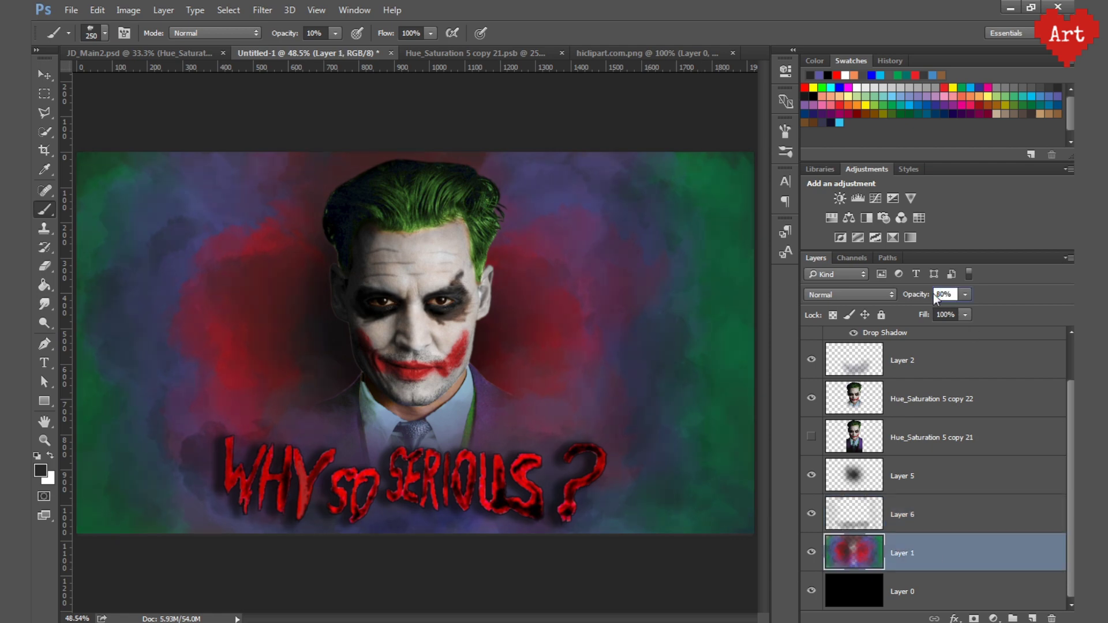
text(80)
key(Return)
text(80)
key(Return)
click(946, 398)
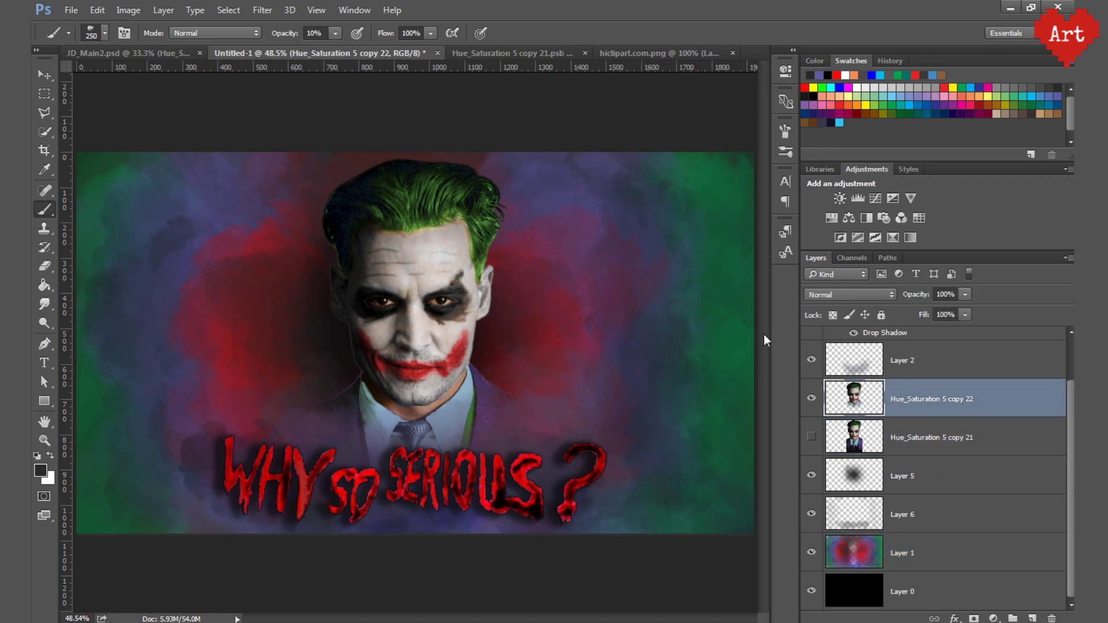
Select the Hue_Saturation 5 copy 22 layer and enlarge the brush to 300.
ctrl+click(444, 272)
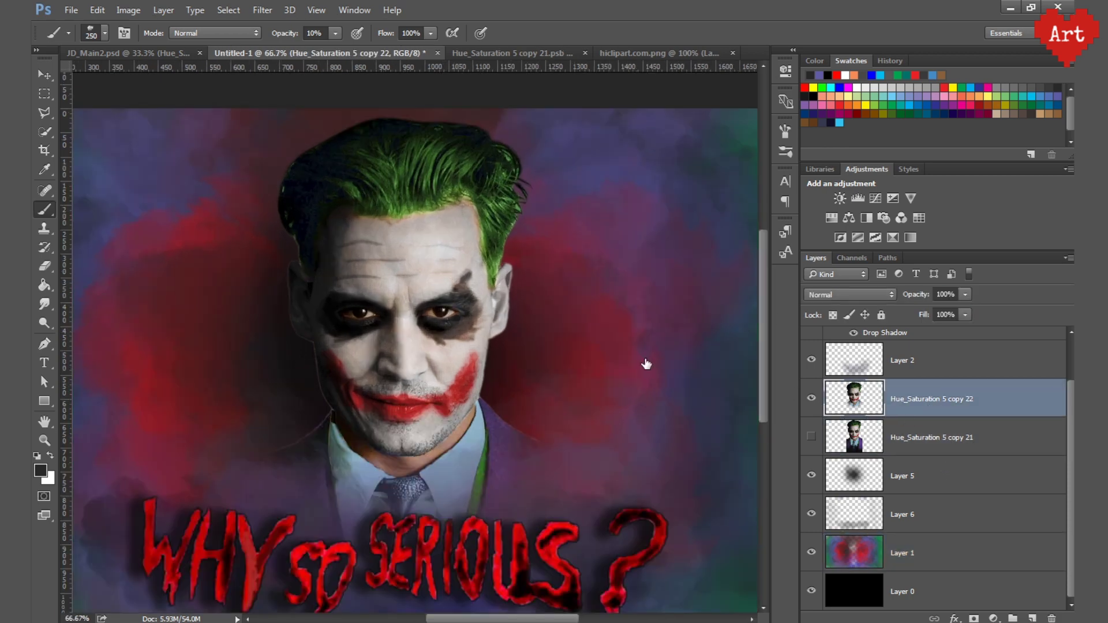
ctrl+click(290, 244)
click(105, 33)
drag(167, 98, 179, 98)
key(Return)
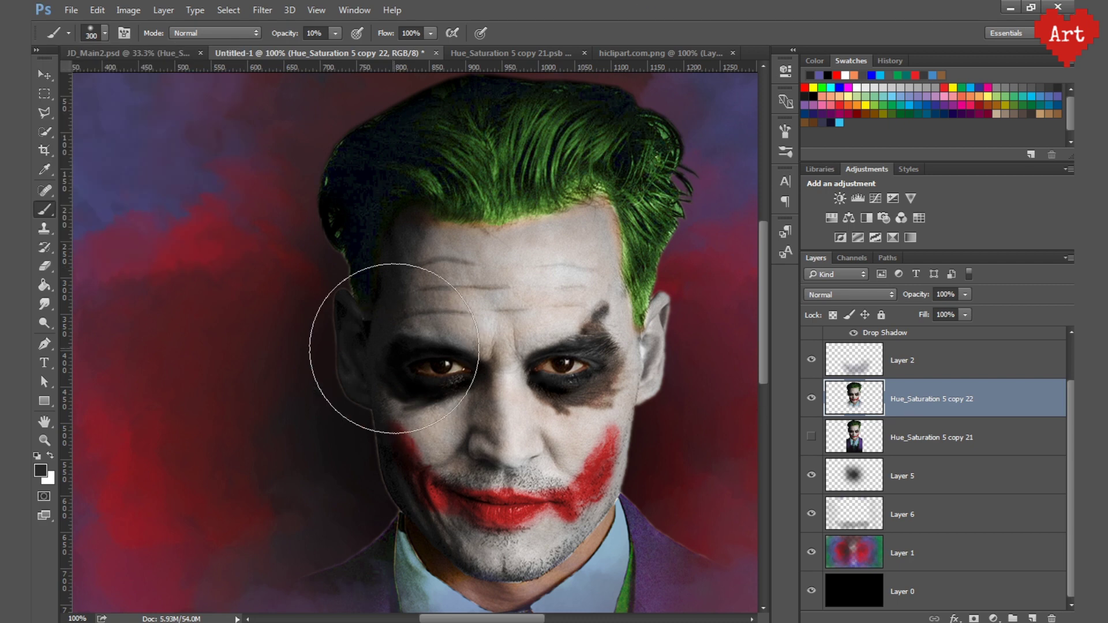
Duplicate the portrait layer, hide the original, and darken the hairline with a 30% brush.
key(ctrl+j)
key(bracketleft)
key(bracketleft)
key(bracketleft)
ctrl+click(336, 225)
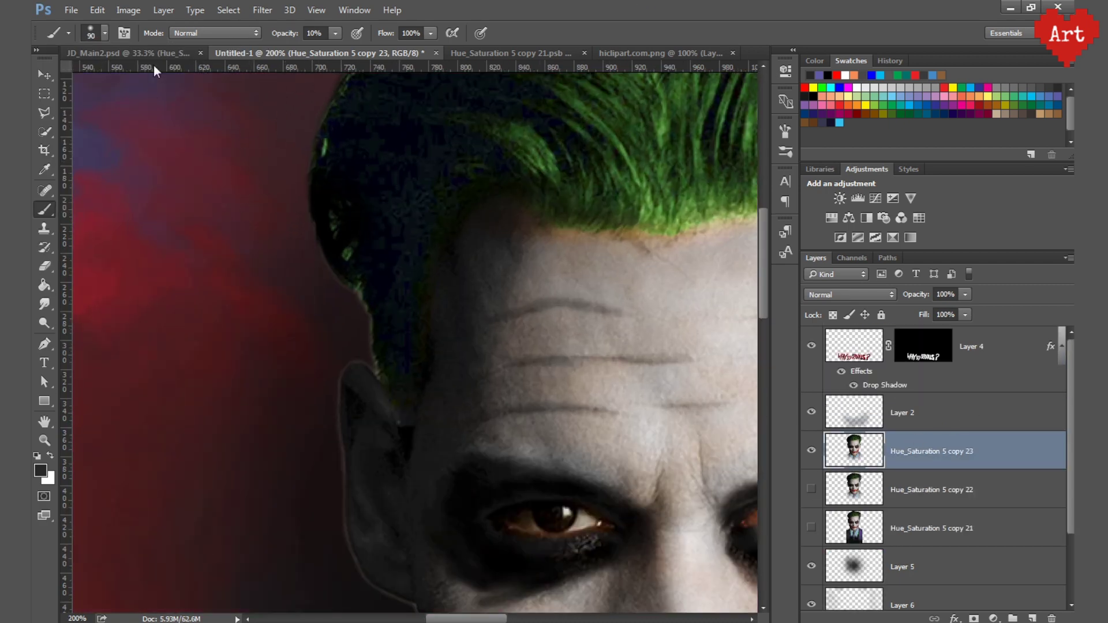
key(e)
key(b)
key(bracketleft)
key(bracketleft)
key(bracketleft)
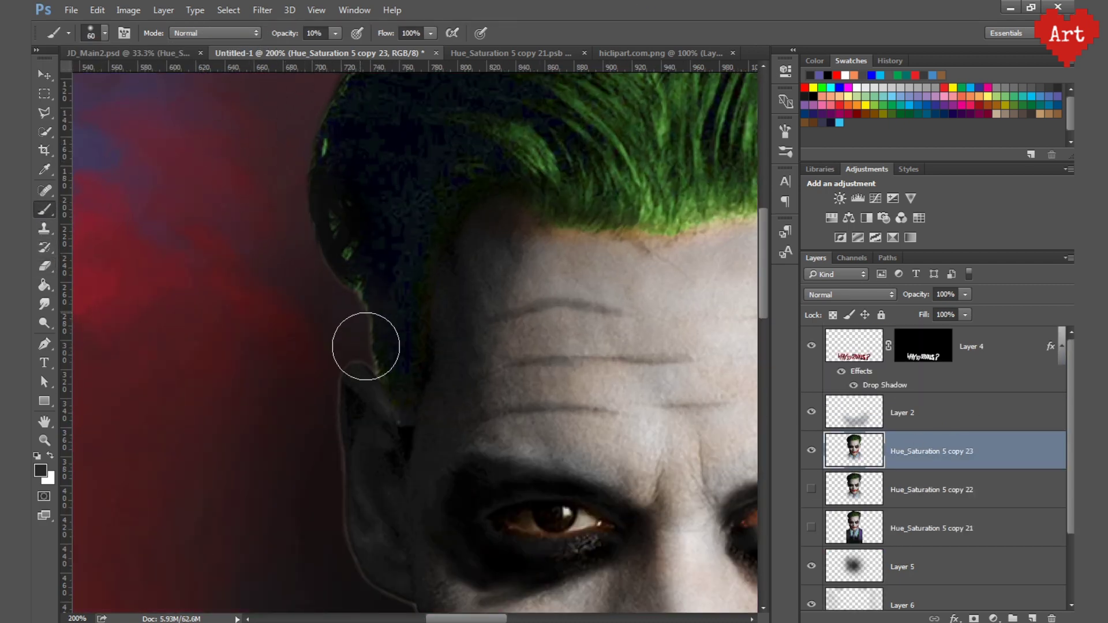
key(3)
drag(347, 285, 365, 290)
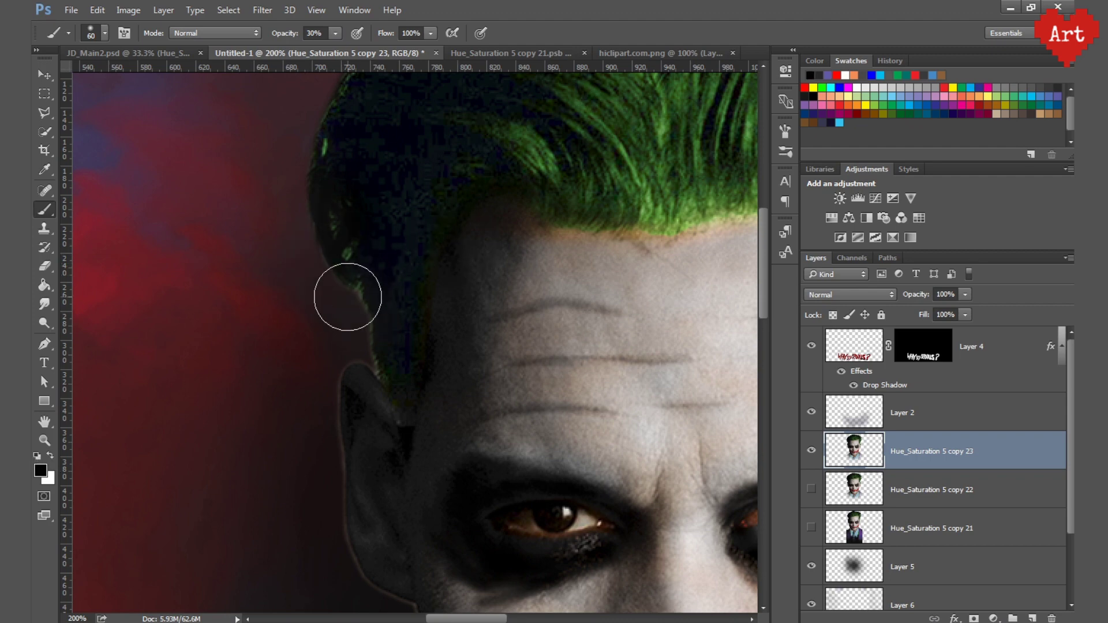
Zoom to 300% with a fine brush to work the jaw, mouth and collar edges.
drag(329, 512, 265, 304)
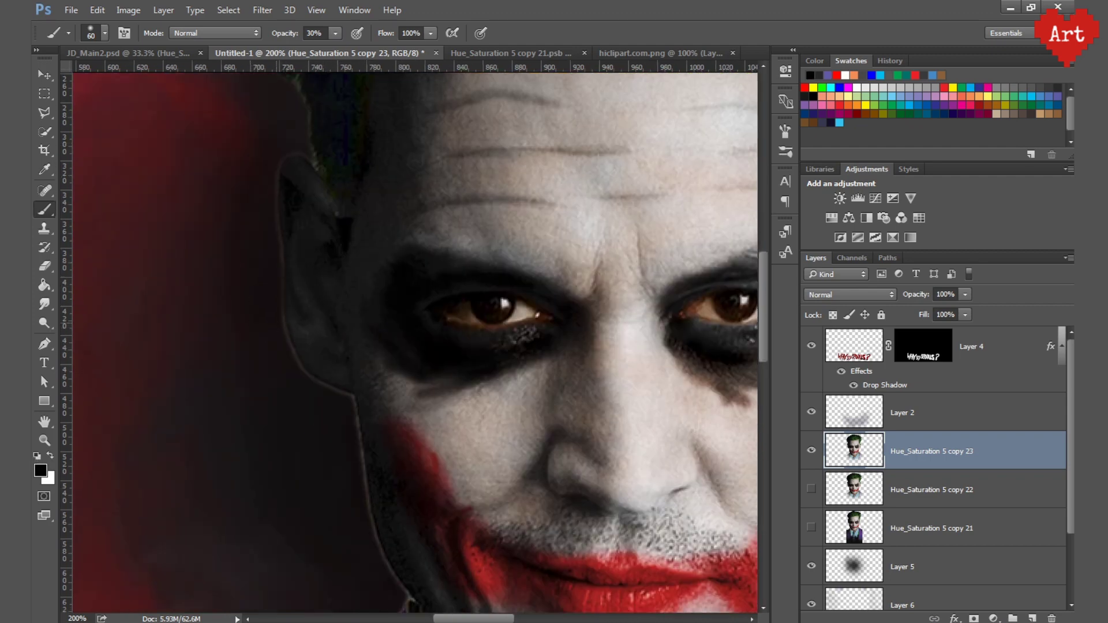
drag(359, 519, 277, 277)
key(ctrl+plus)
key(bracketleft)
key(bracketleft)
key(bracketleft)
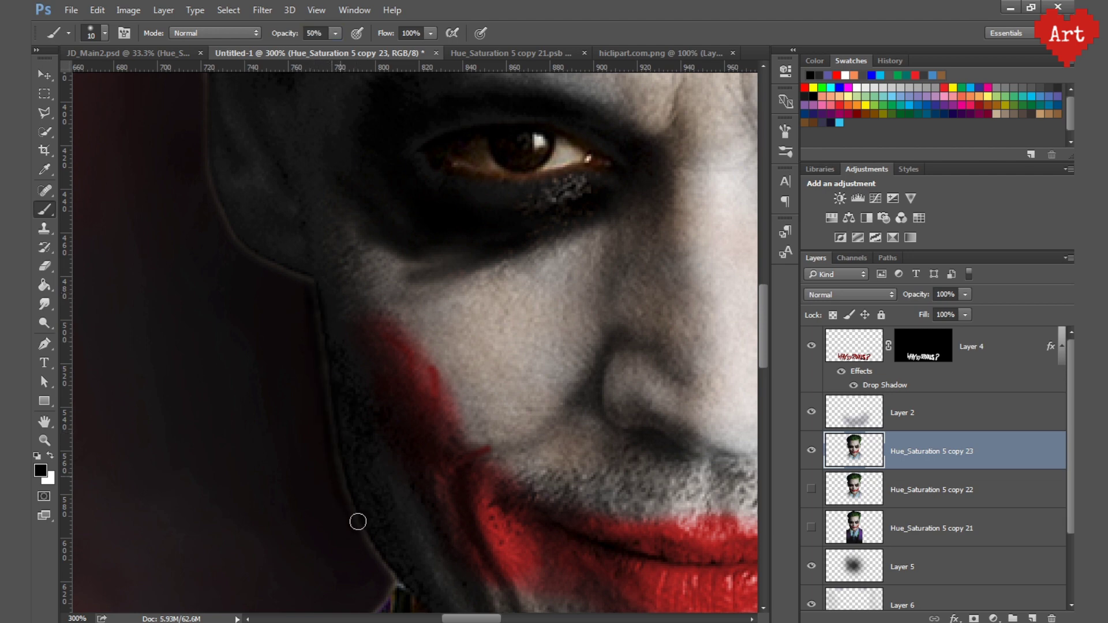
drag(358, 522, 318, 392)
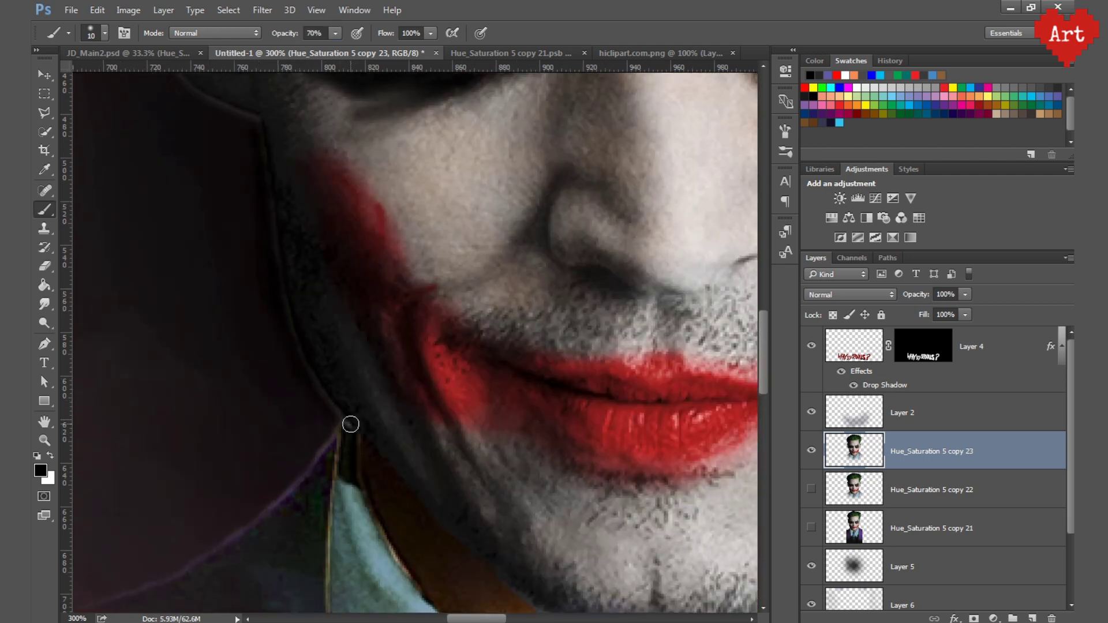
drag(283, 315, 424, 240)
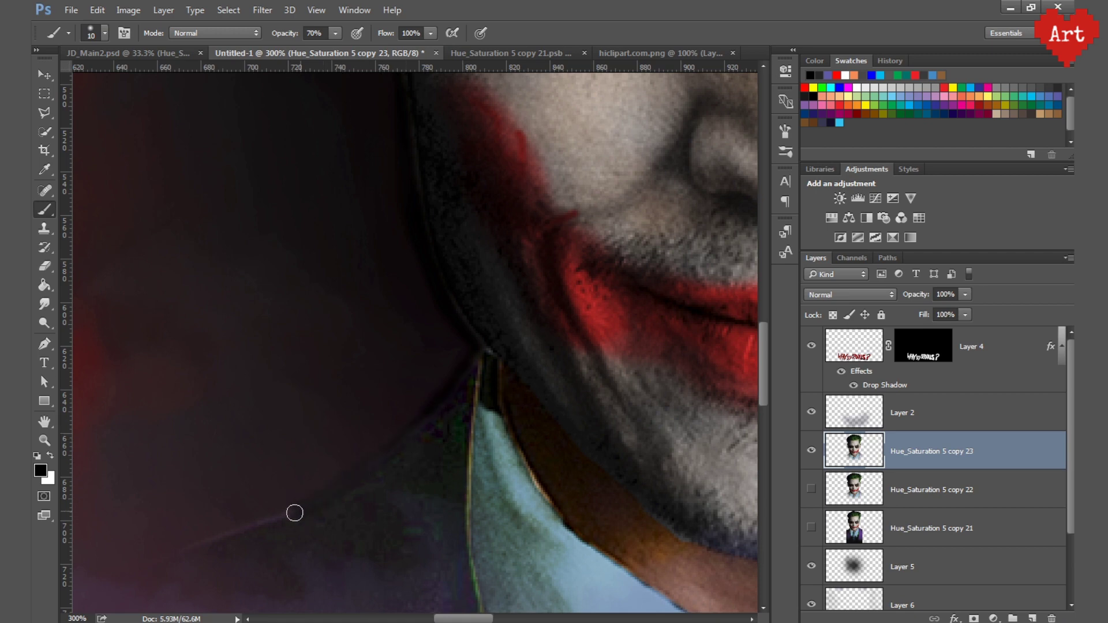
Zoom out and pan around to review the whole face.
key(ctrl+0)
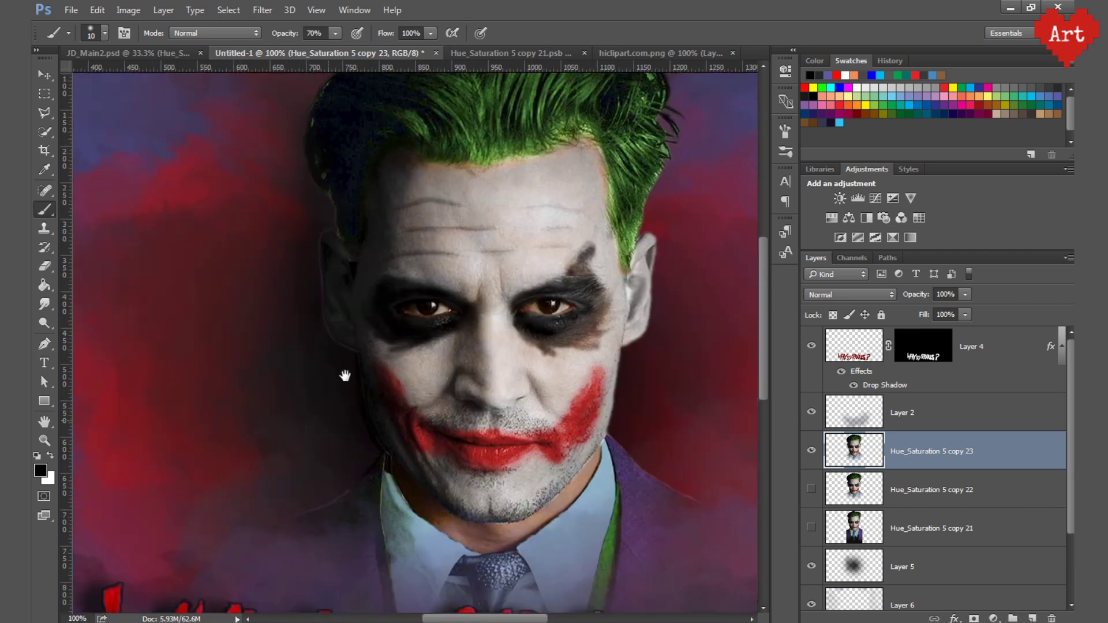
scroll(341, 346, up, 2)
scroll(335, 317, up, 1)
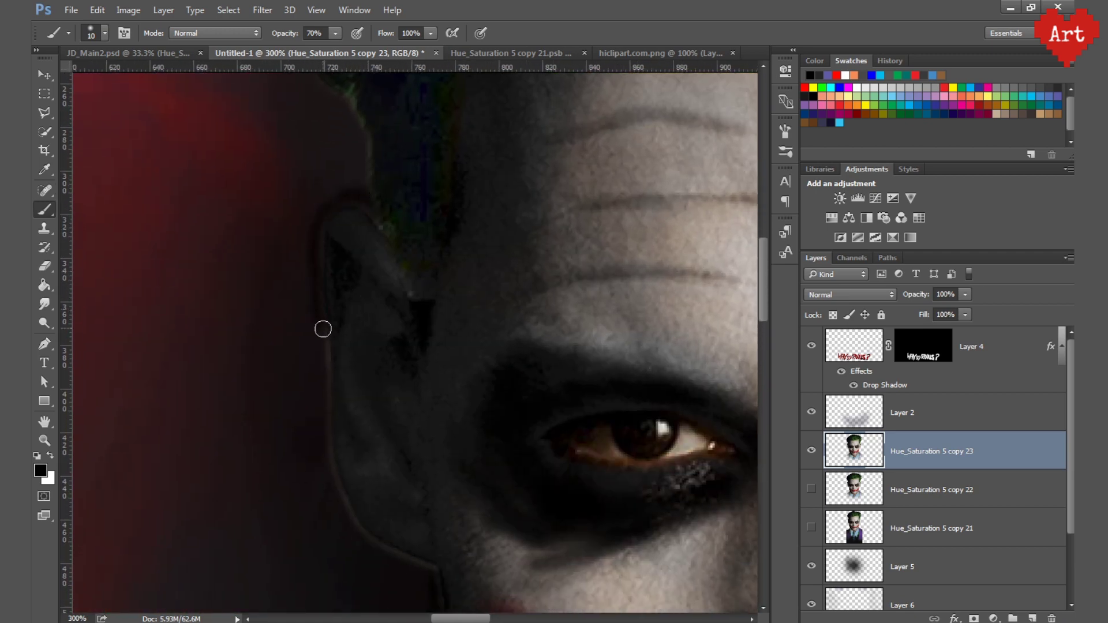
scroll(299, 411, down, 3)
scroll(335, 439, up, 5)
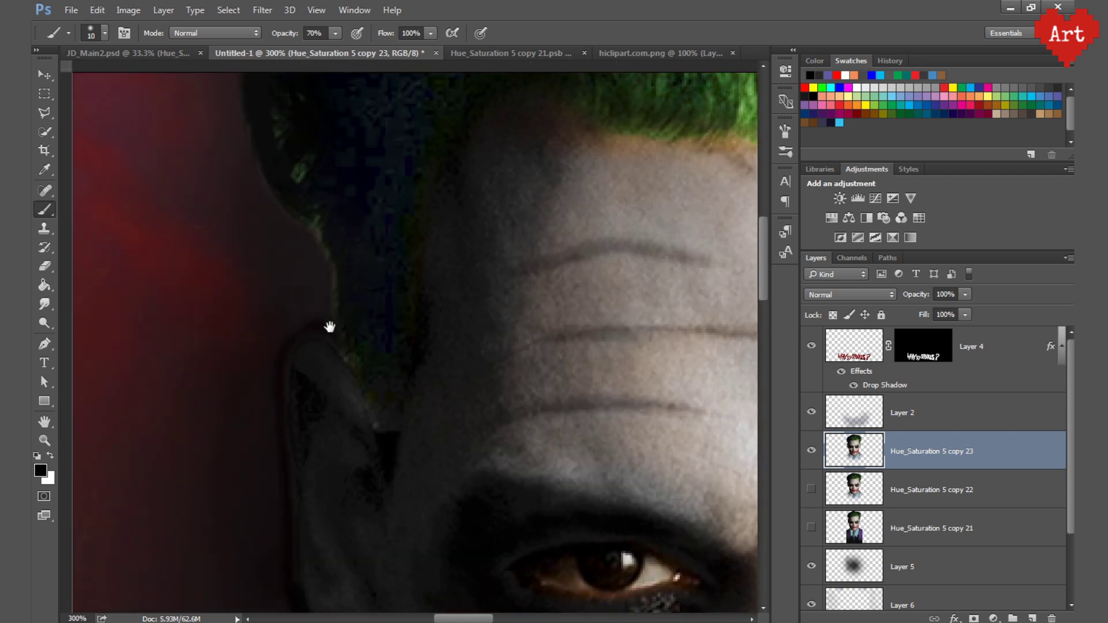
scroll(294, 449, up, 2)
scroll(308, 285, left, 1)
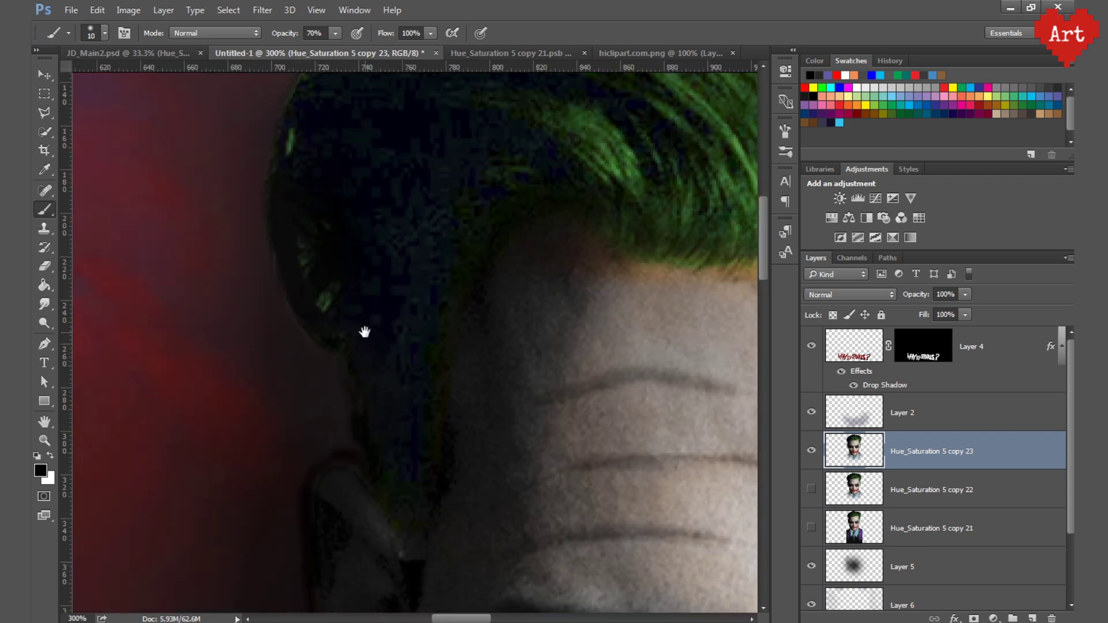
scroll(366, 329, up, 3)
key(ctrl+0)
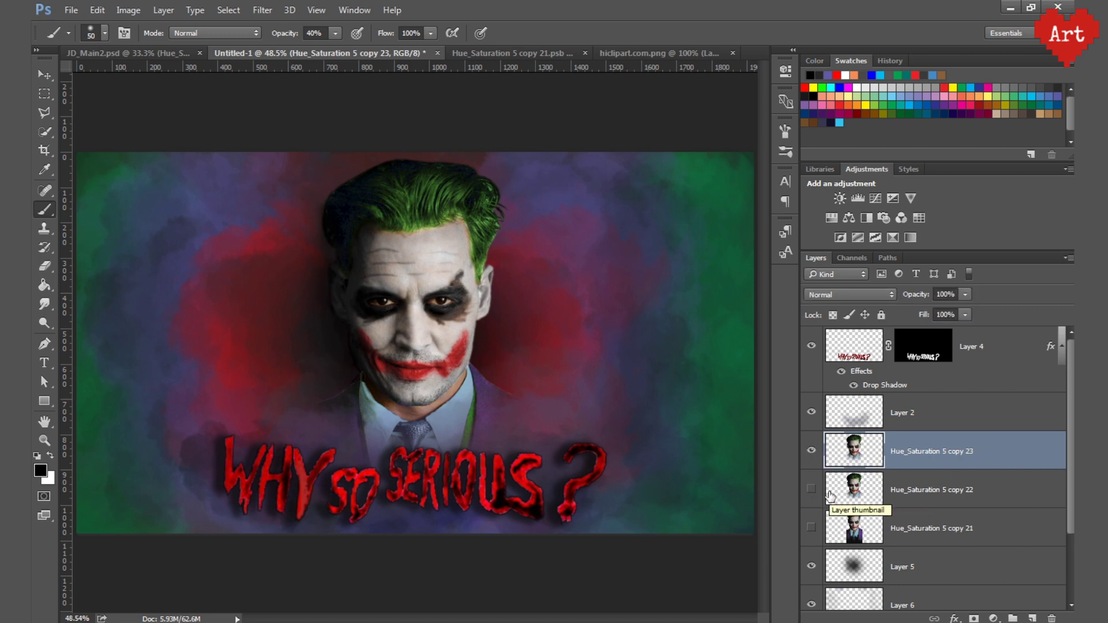
Select every layer from Layer 0 up and convert them into one smart object.
alt+click(906, 548)
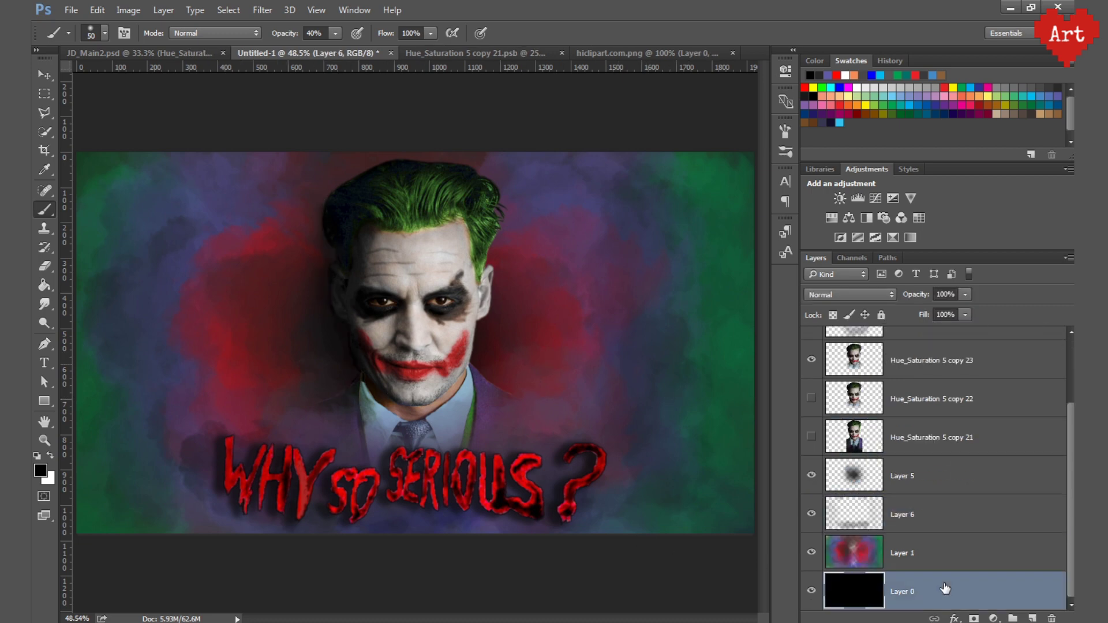
shift+click(924, 346)
right_click(923, 346)
click(718, 206)
Apply a Camera Raw filter with exposure raised to +0.10.
click(262, 10)
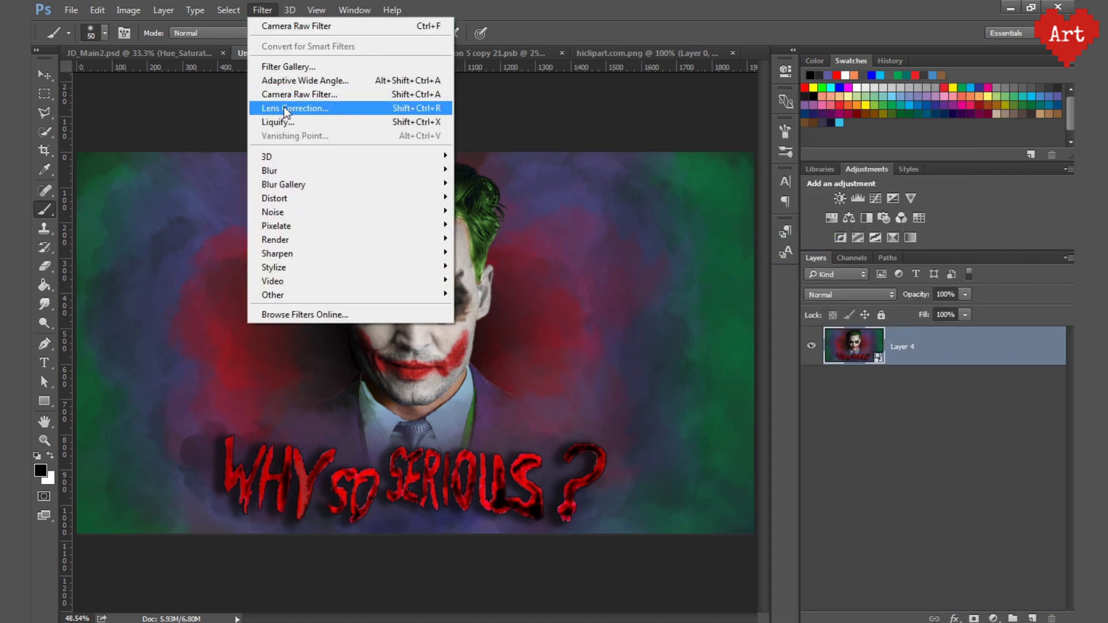
click(283, 106)
click(868, 296)
drag(867, 296, 869, 297)
click(866, 319)
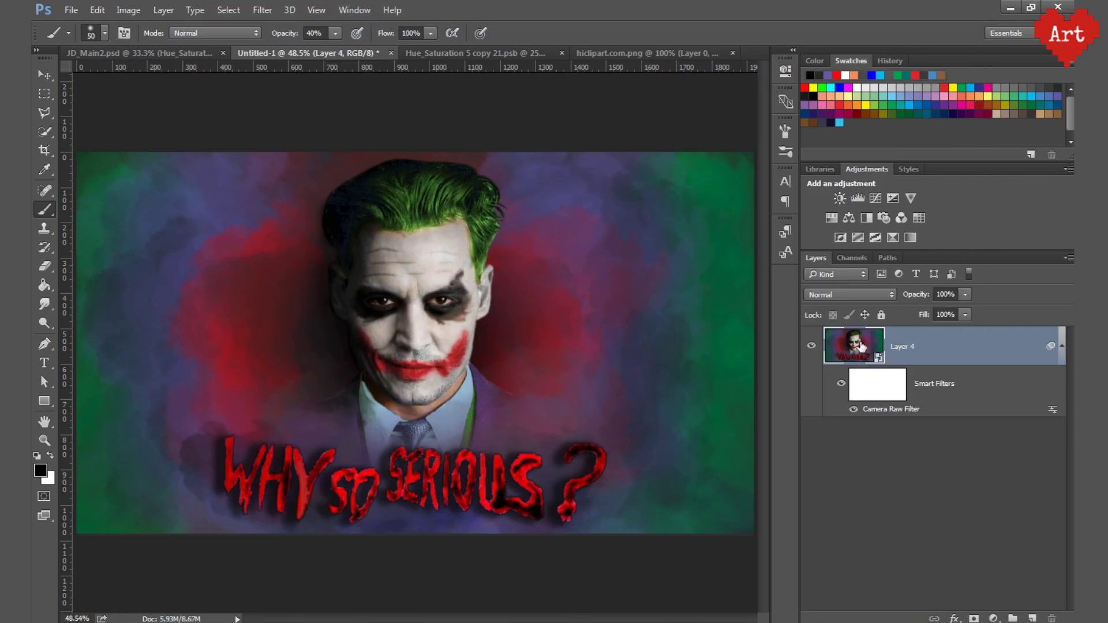
Open the smart object's contents to inspect Layer 6, then return to Untitled-1.
double_click(862, 346)
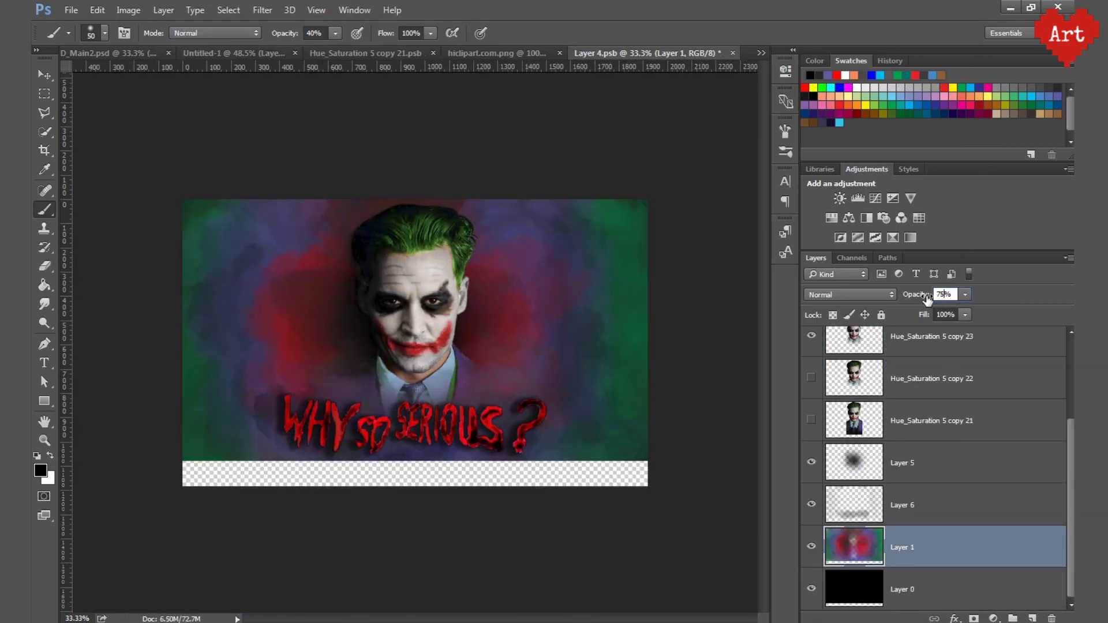
click(923, 505)
click(71, 10)
key(Escape)
click(229, 53)
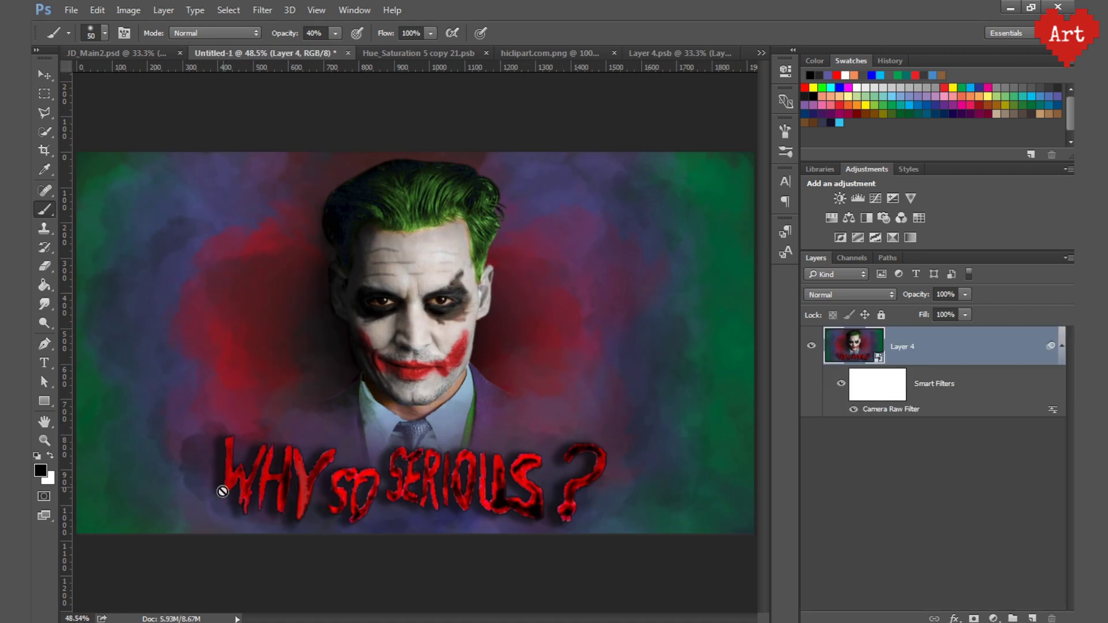
Save the artwork as 'Final_JD_PSD'.
click(71, 10)
click(98, 172)
text(Final_JD_PSD)
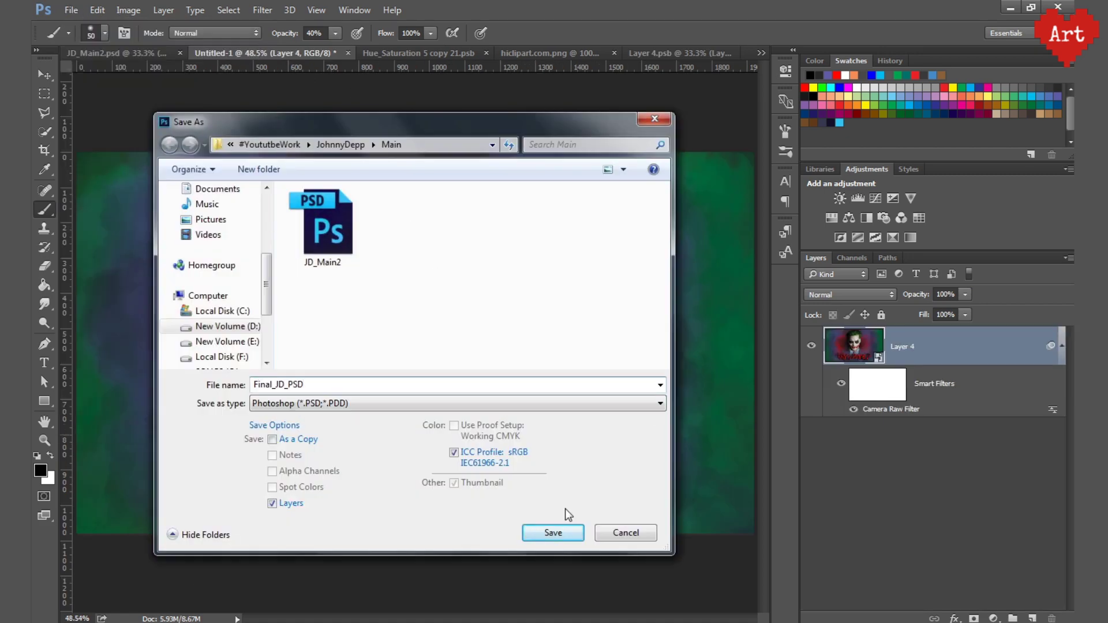
click(553, 533)
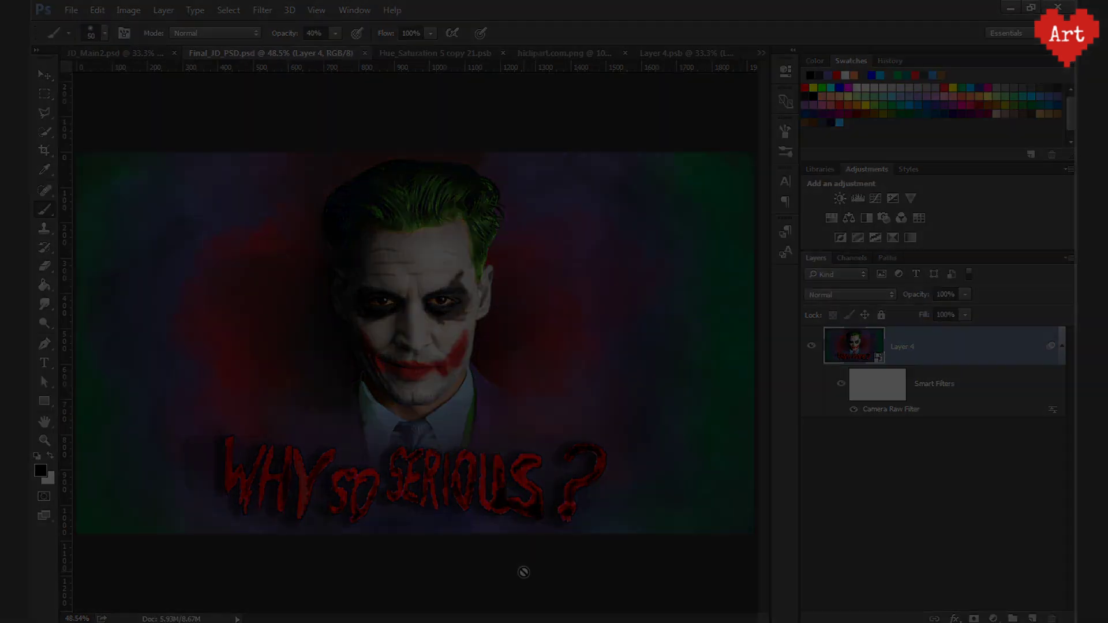